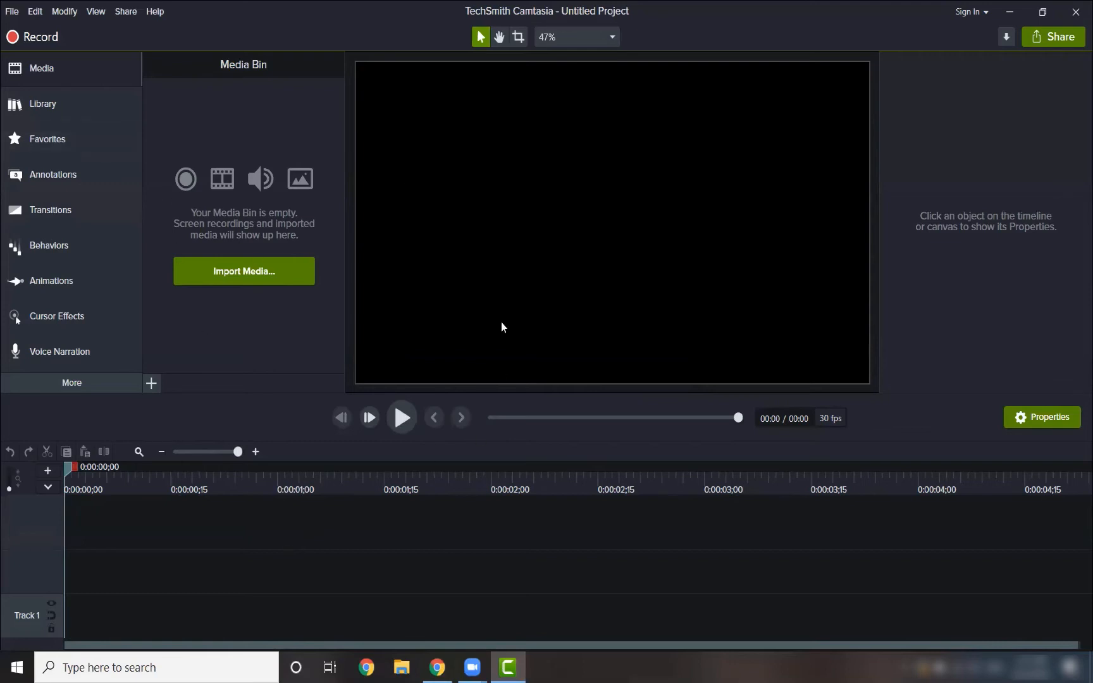
Import the zipped project 1. Sample_video_Windows_Advanced from Downloads > Exercise Files (Advanced) > Windows into the Downloads directory, with opening after import enabled.
click(14, 11)
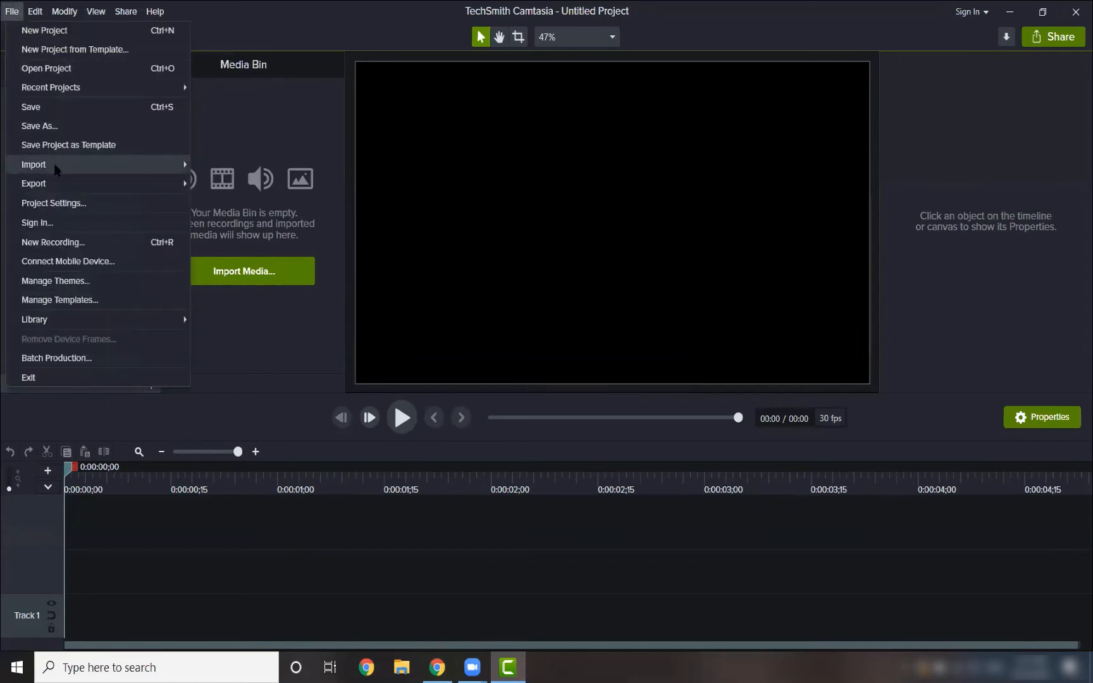
mouse_move(167, 171)
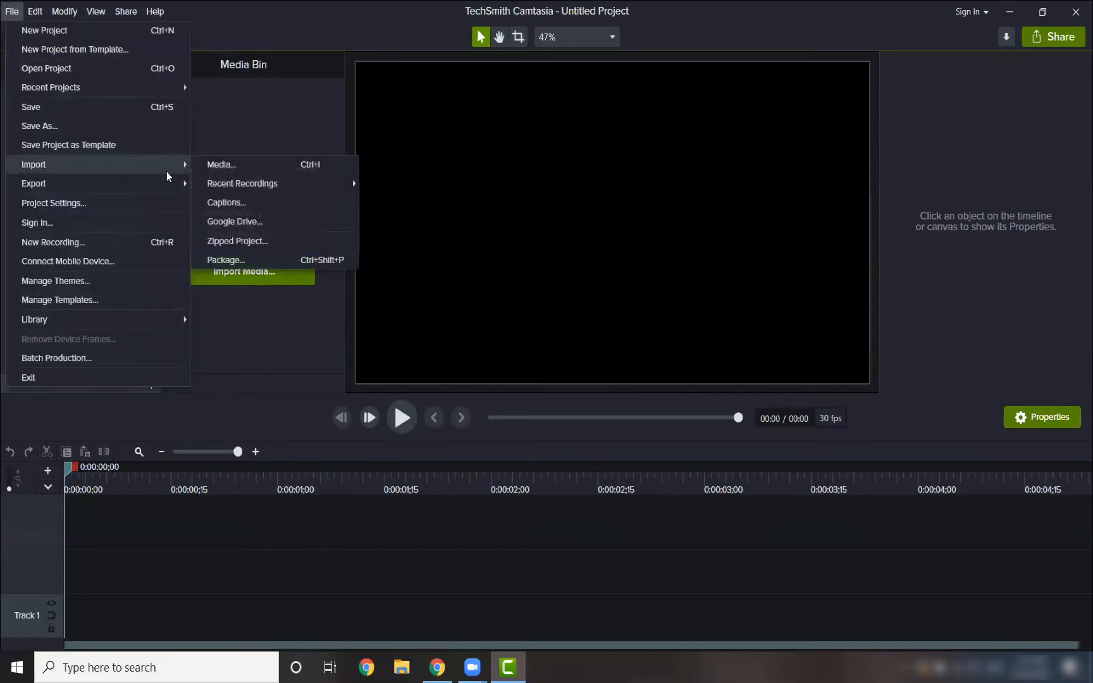
click(336, 245)
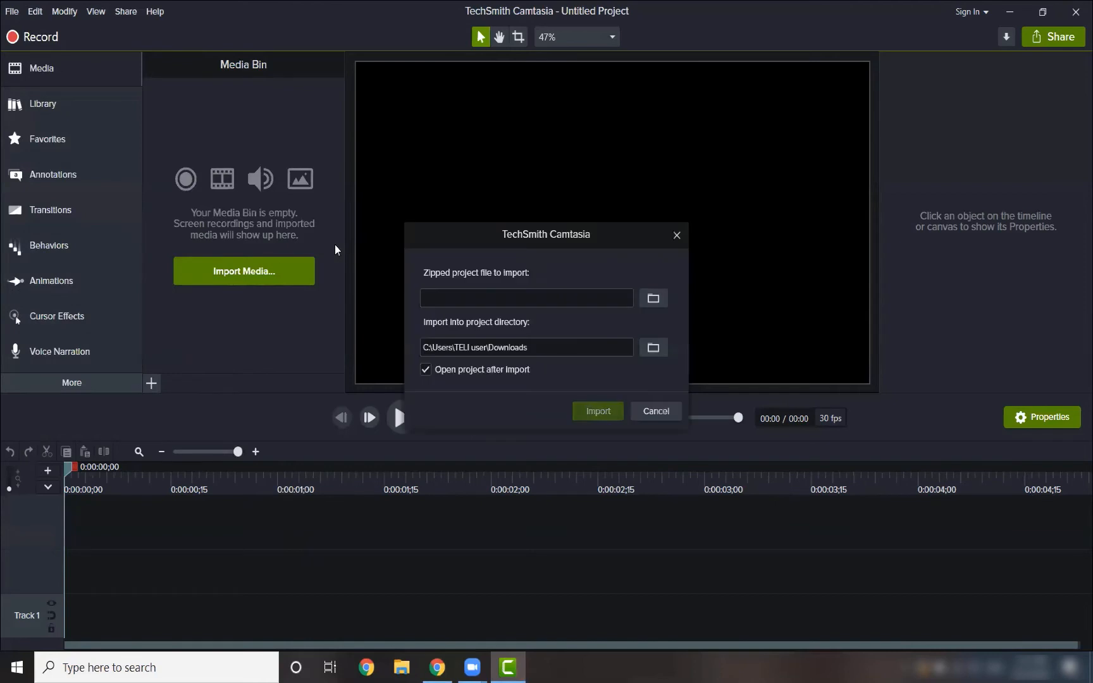
click(664, 297)
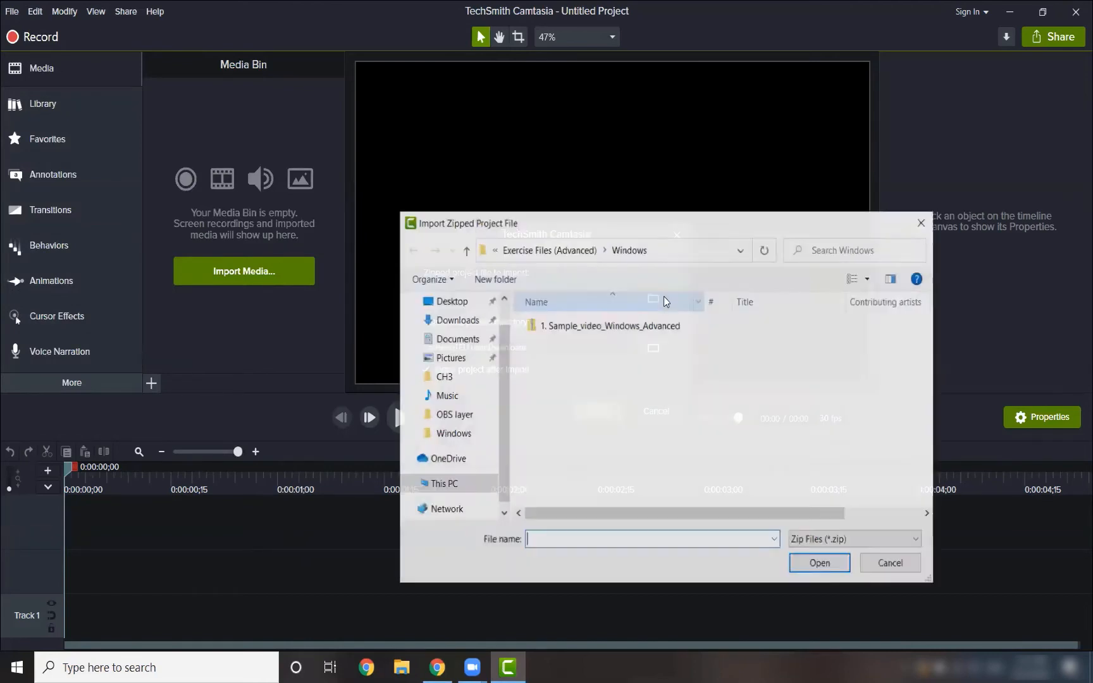
click(466, 322)
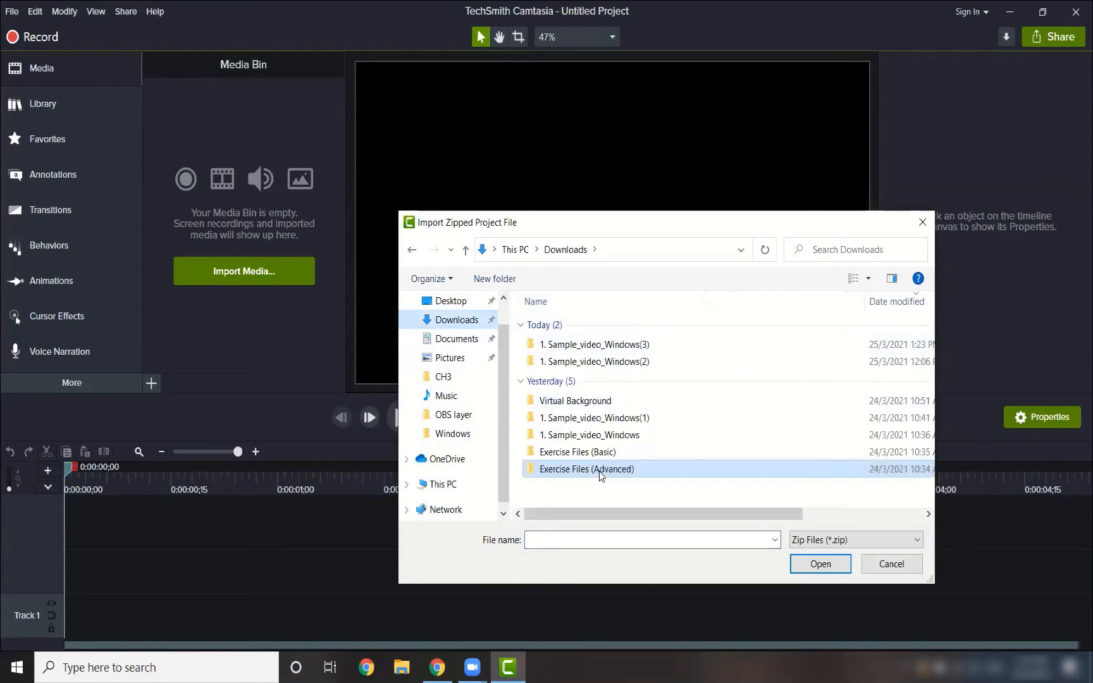
double_click(575, 471)
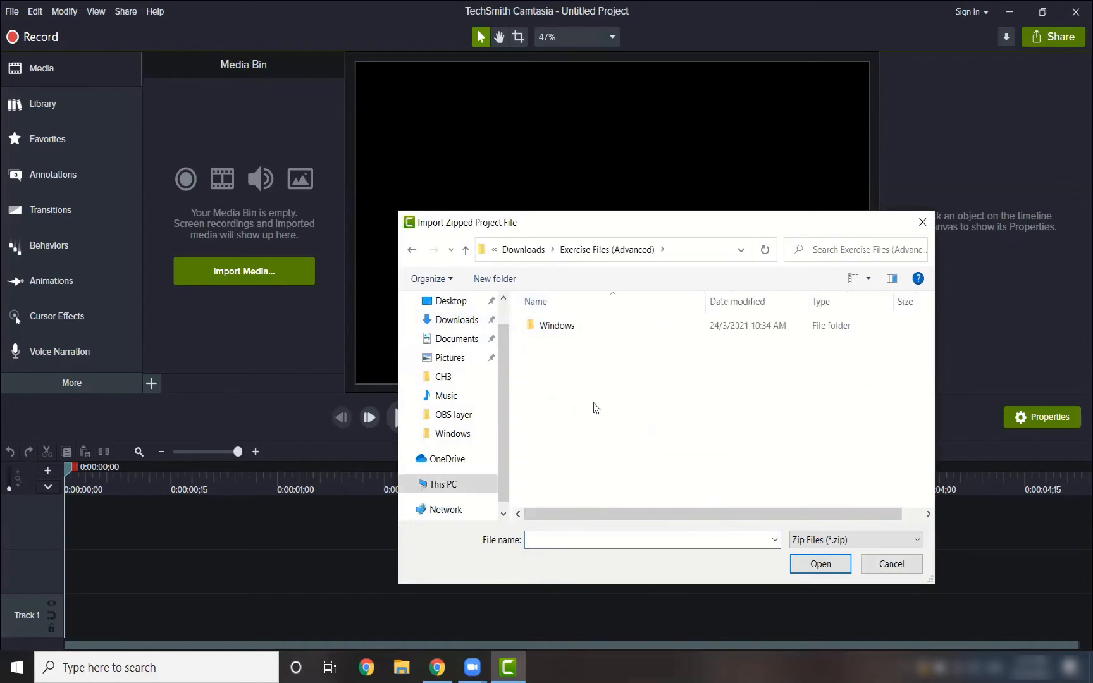
double_click(568, 330)
click(618, 331)
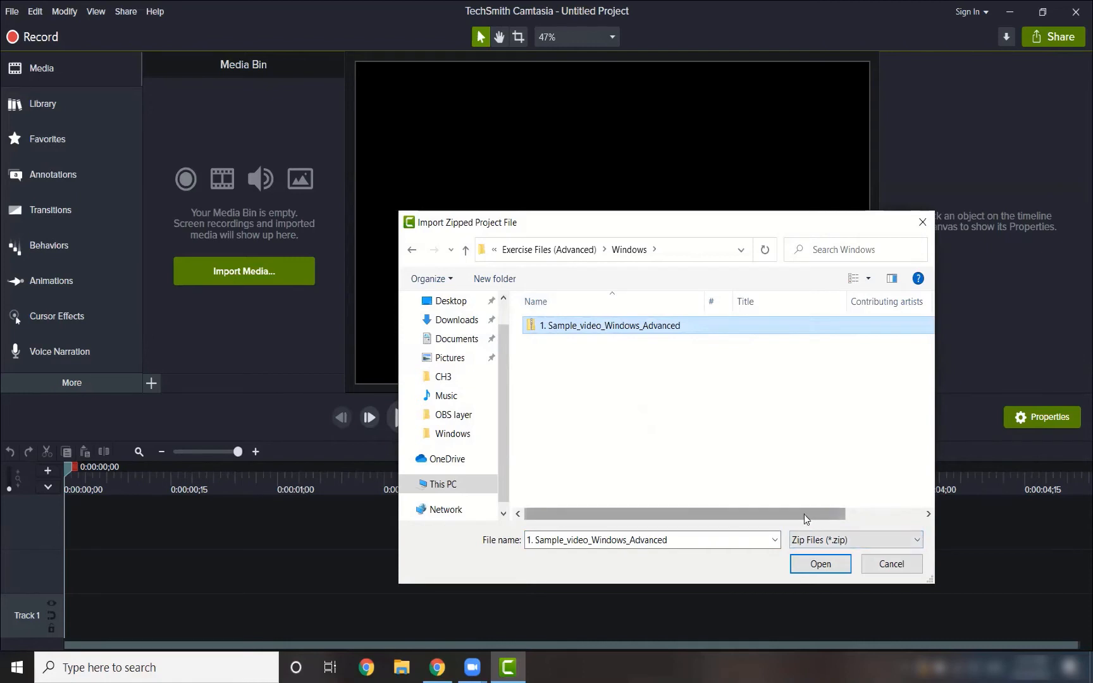
click(810, 567)
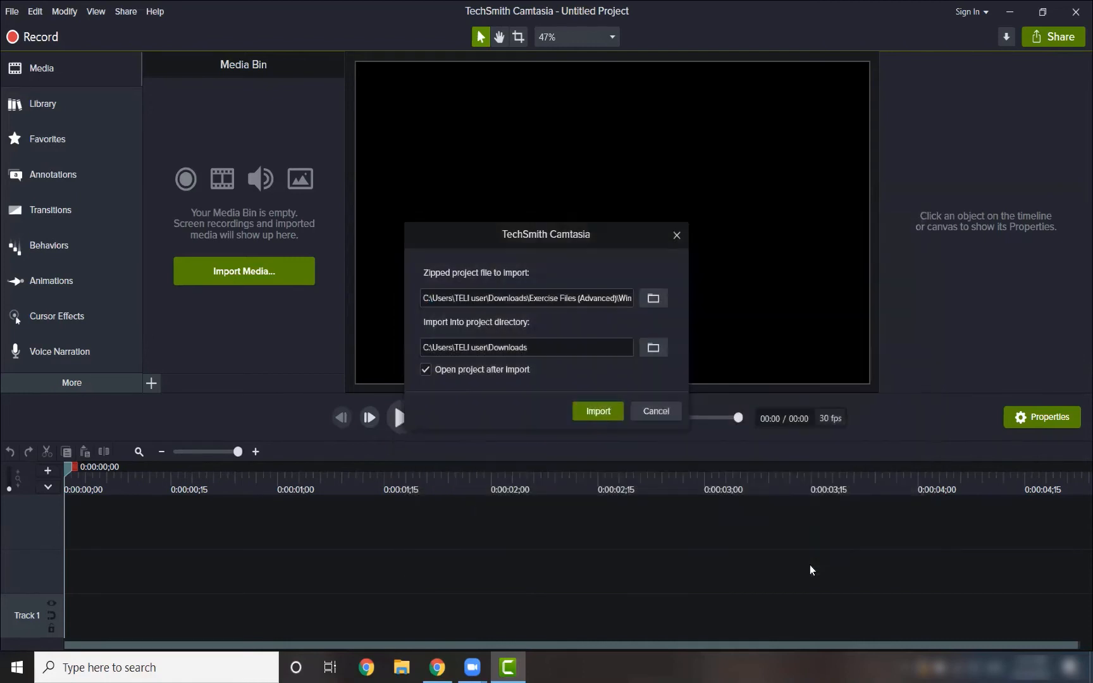
click(617, 411)
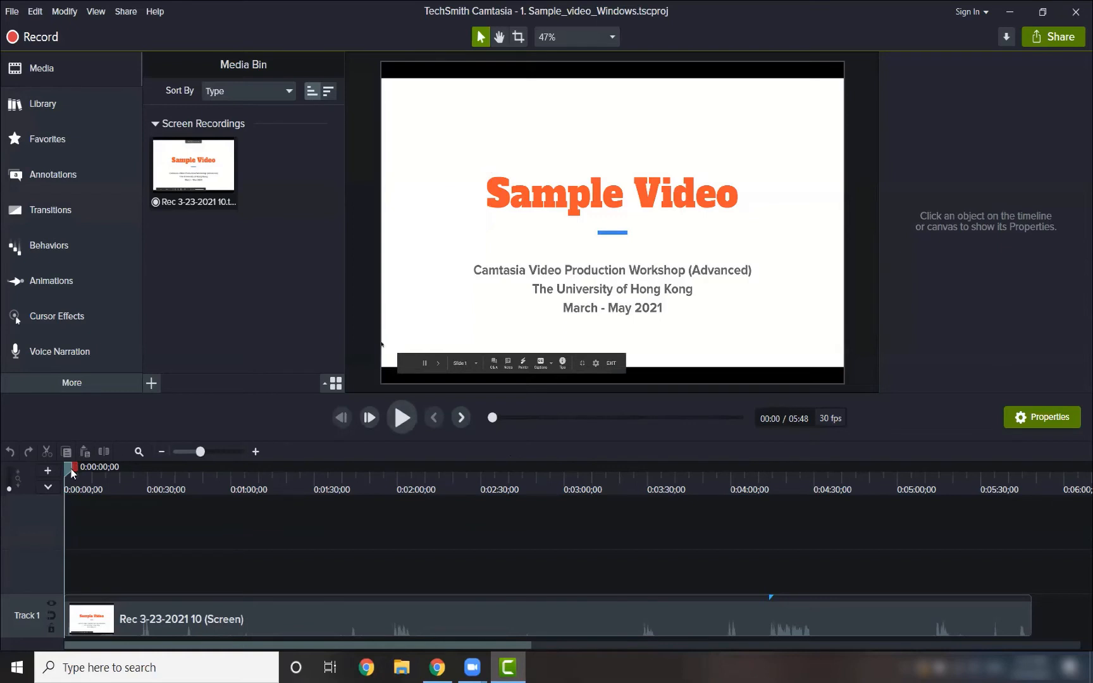
Cut the opening section of the screen recording on Track 1, from the start to about 0:00:13;22.
click(139, 624)
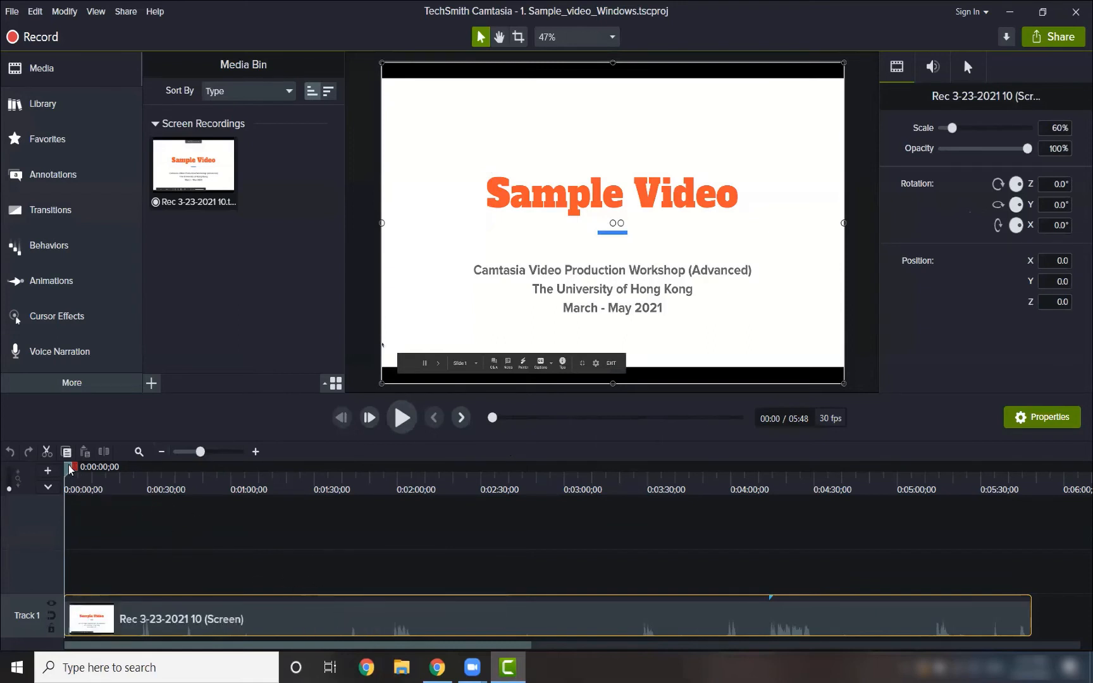
drag(70, 469, 193, 484)
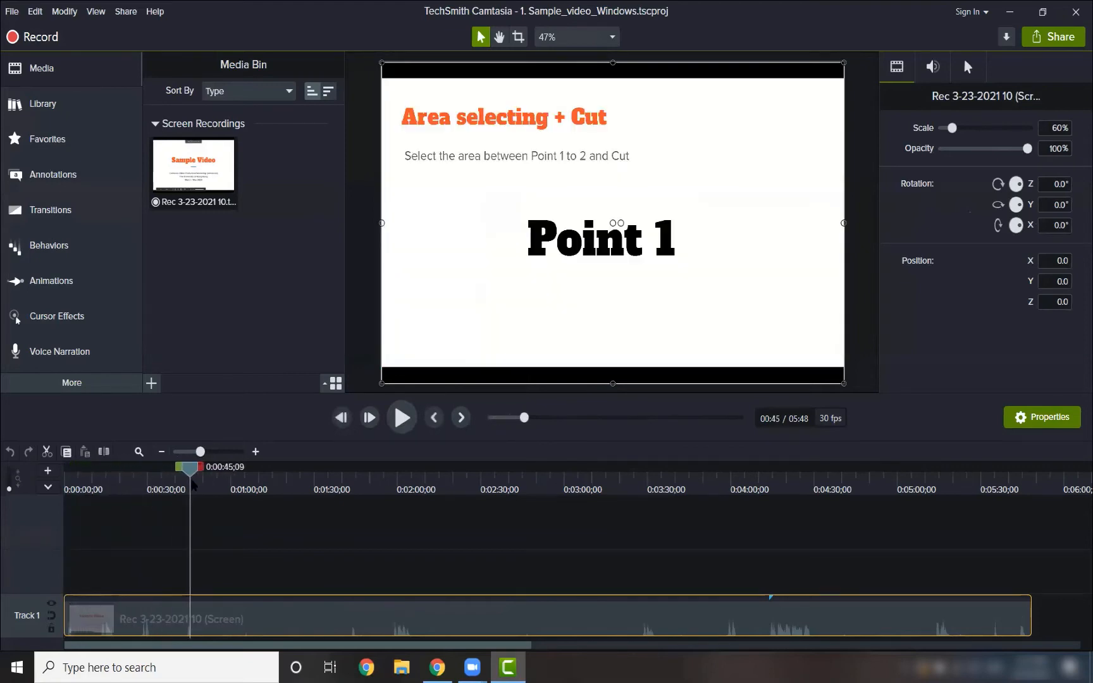
drag(192, 477, 143, 479)
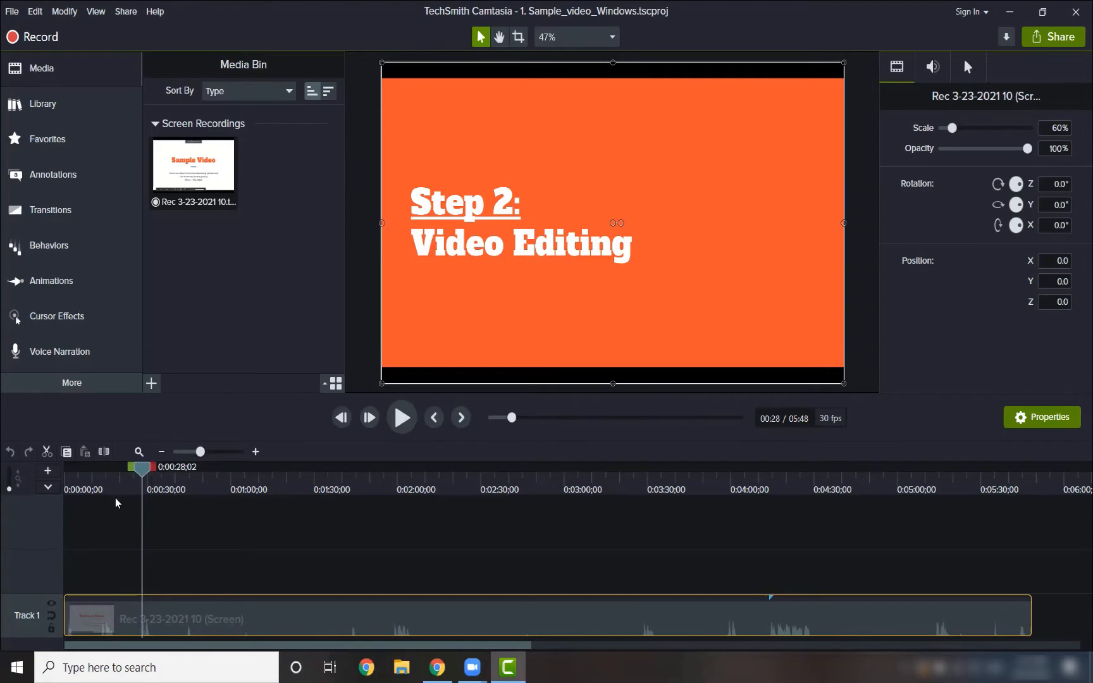
drag(141, 473, 105, 469)
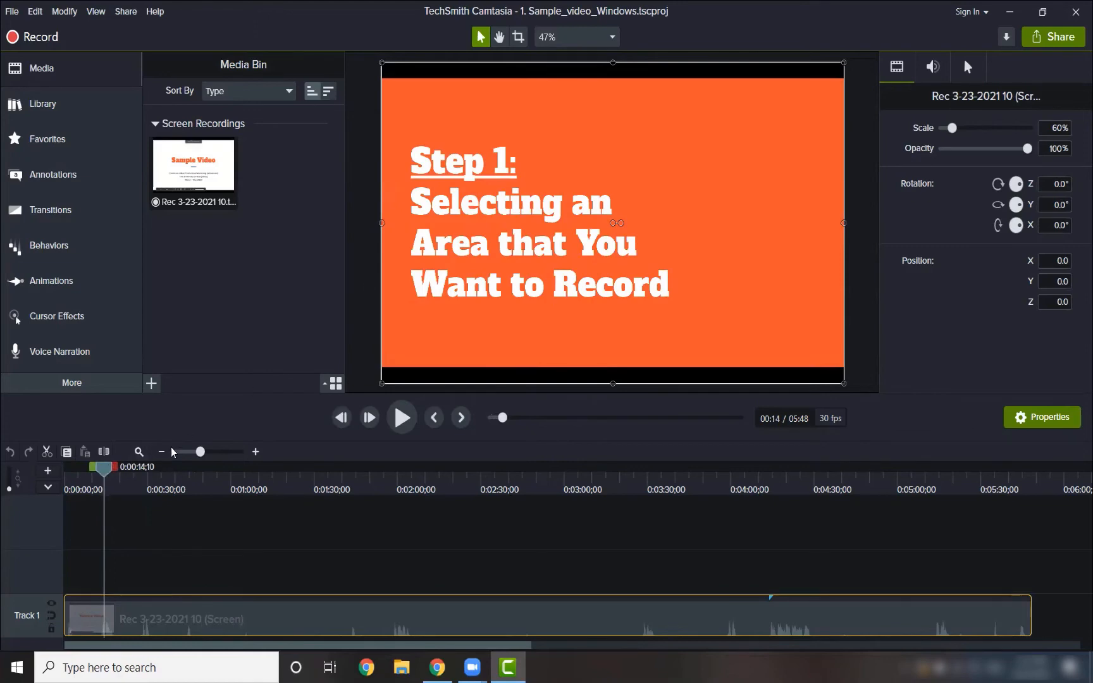
drag(105, 470, 61, 444)
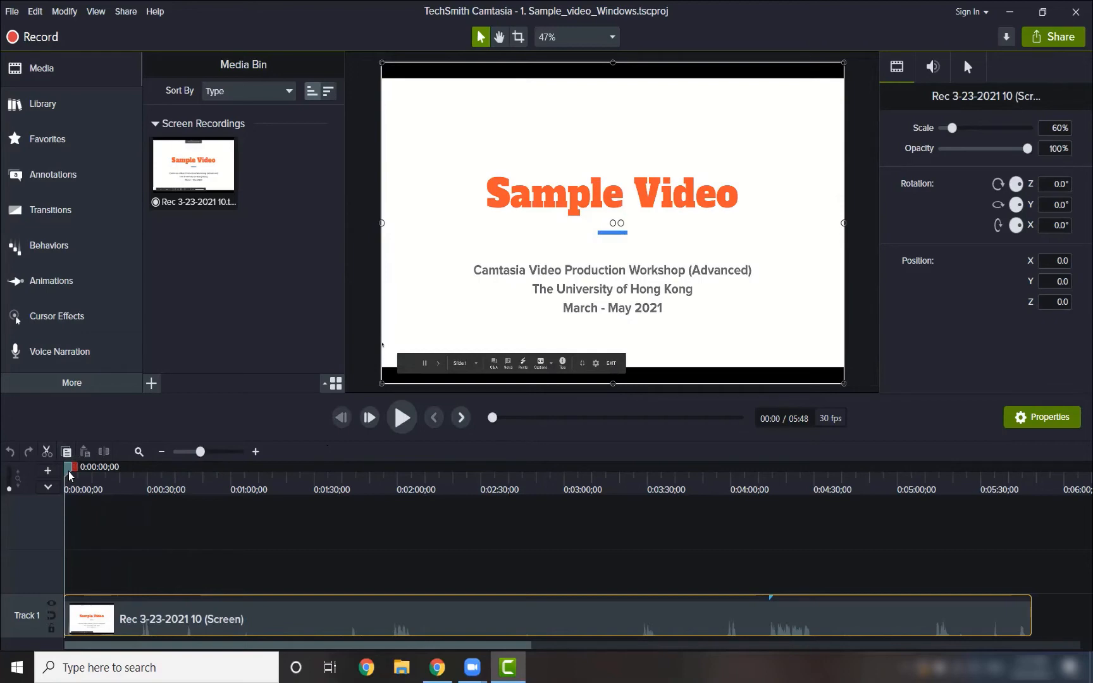
drag(69, 475, 115, 475)
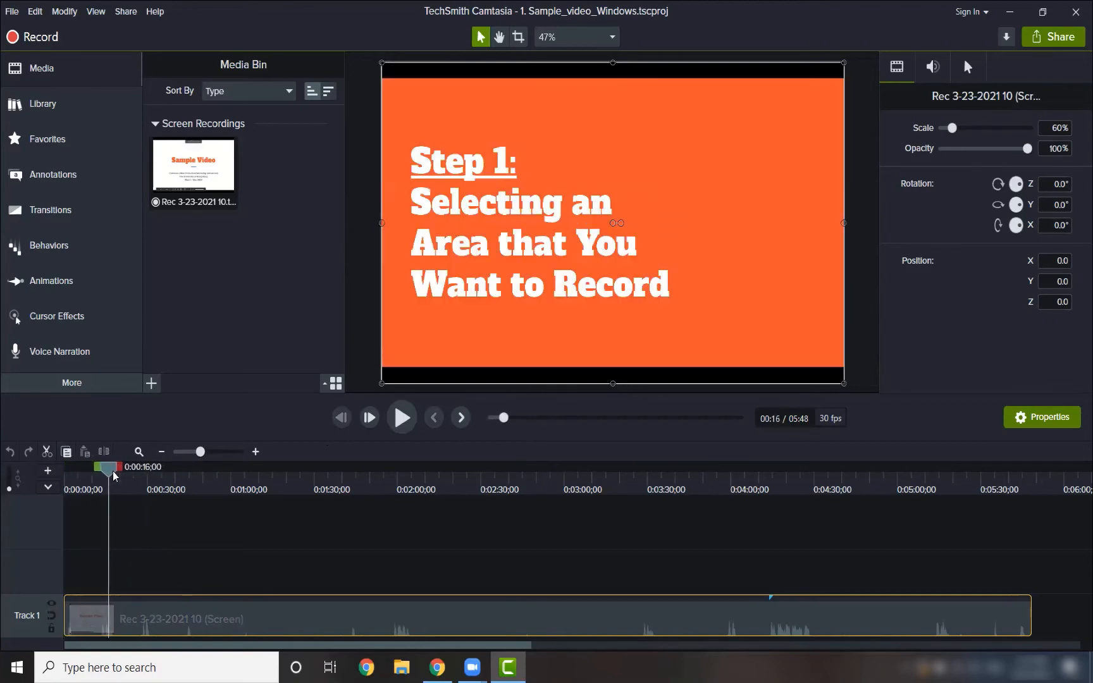
drag(115, 476, 105, 478)
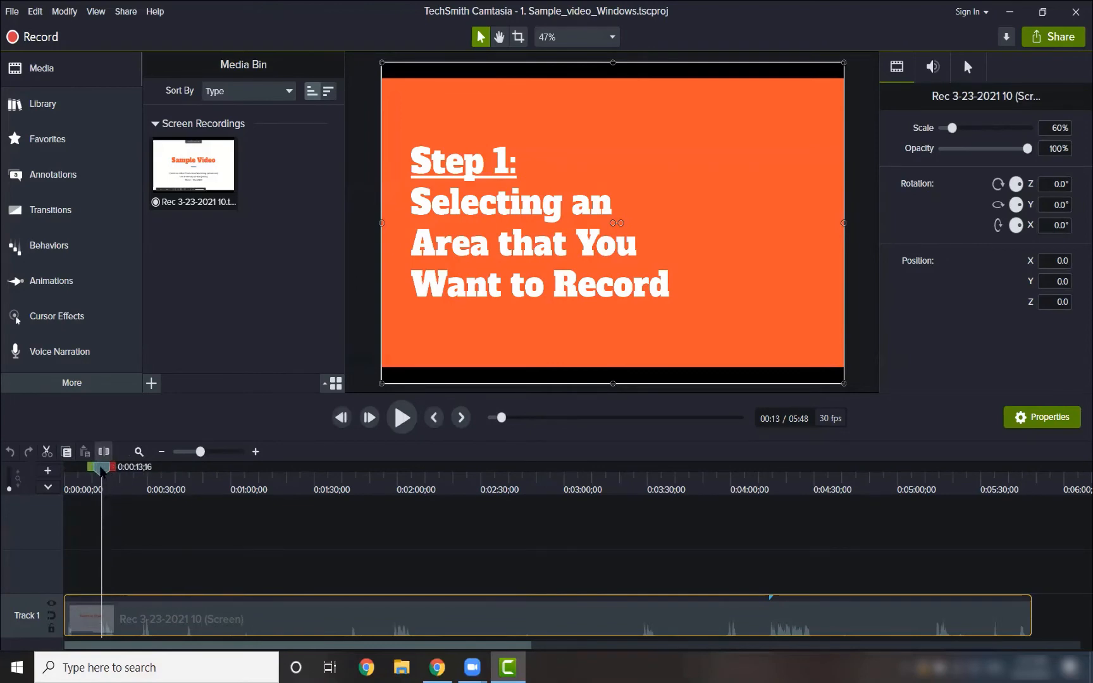
mouse_move(90, 471)
mouse_down()
mouse_move(81, 471)
mouse_move(103, 475)
mouse_up()
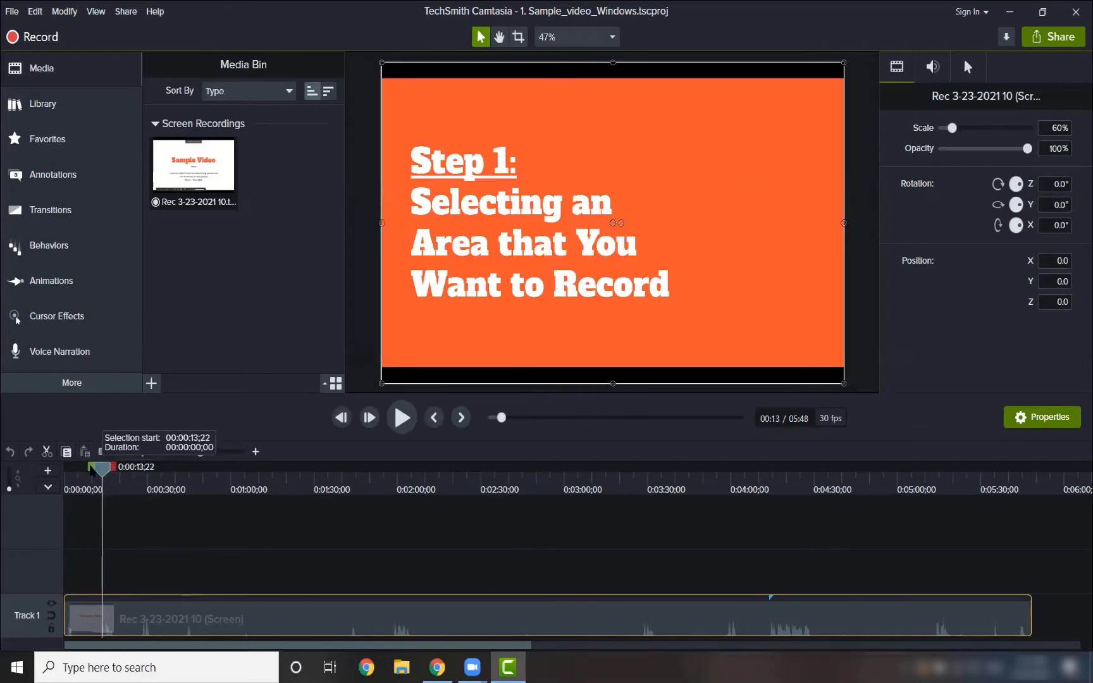
drag(91, 471, 47, 465)
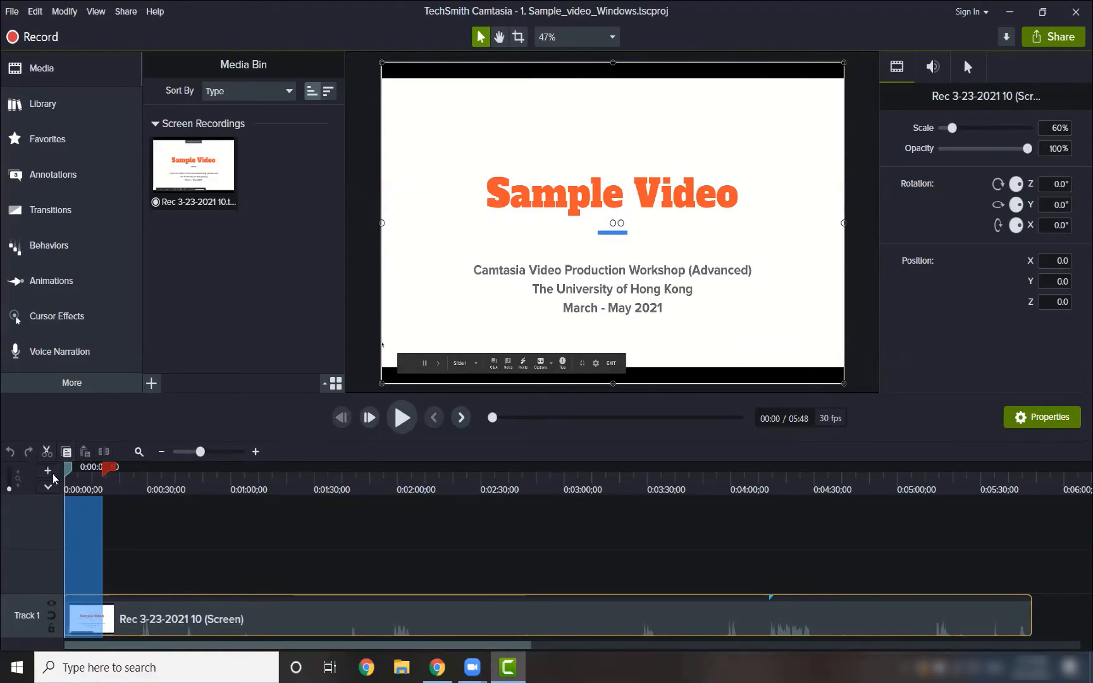
click(45, 452)
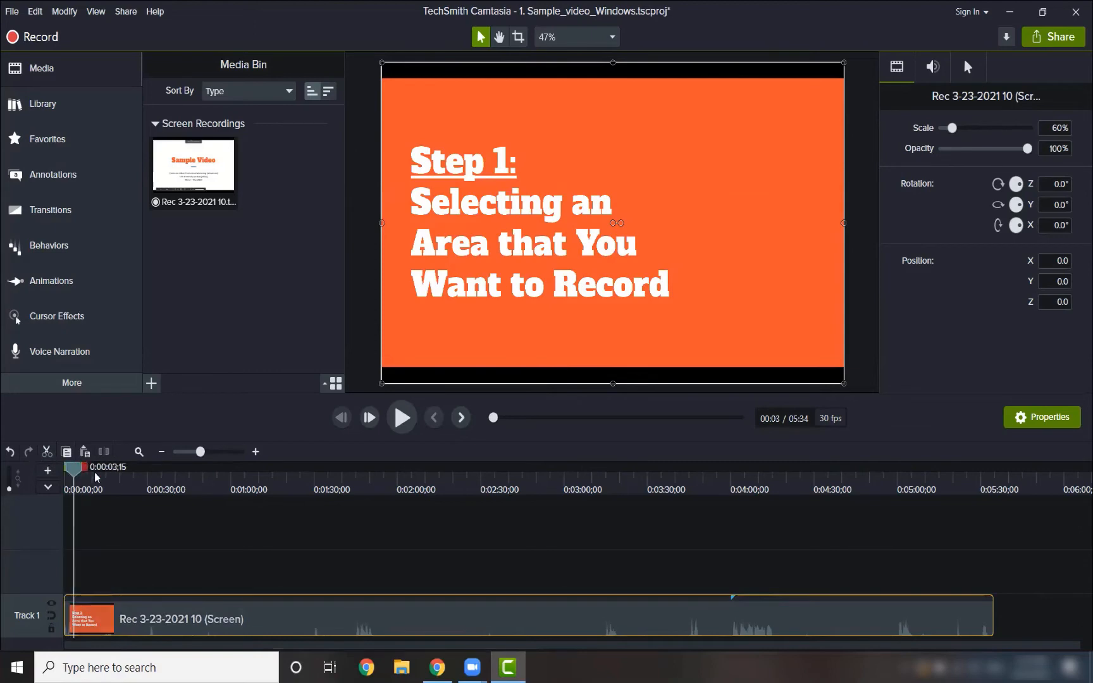
Cut about 20 seconds out of the recording on Track 1, starting at 0:00:56;16 in the Area selecting + Cut section.
drag(69, 468, 590, 468)
drag(729, 458, 1015, 466)
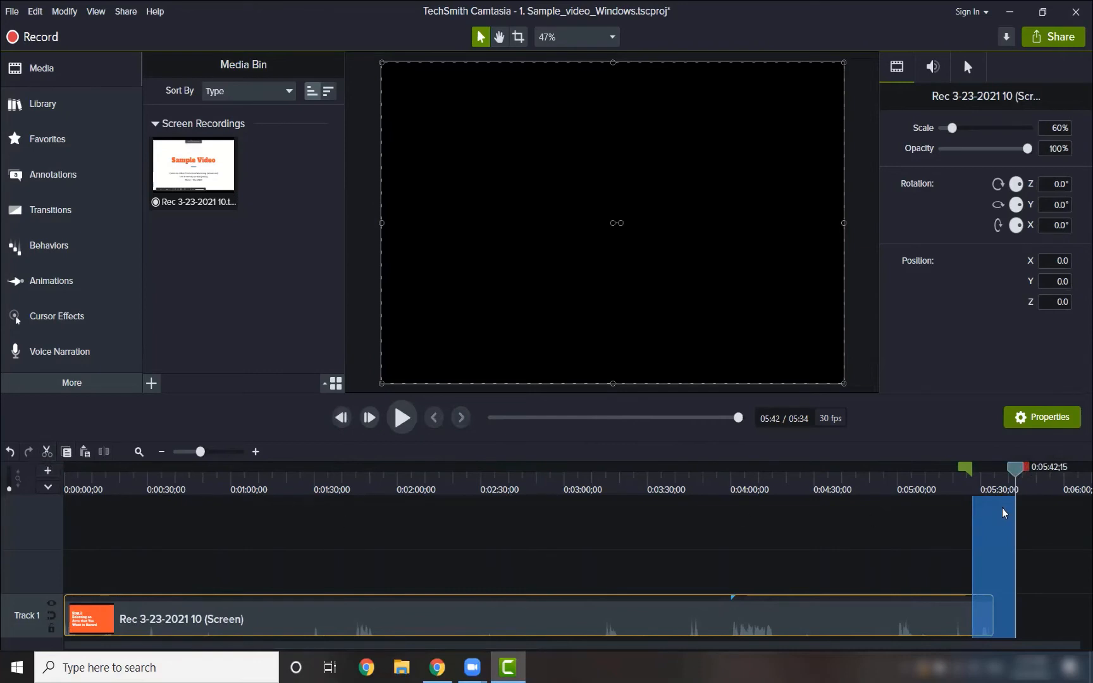
drag(1012, 469, 164, 473)
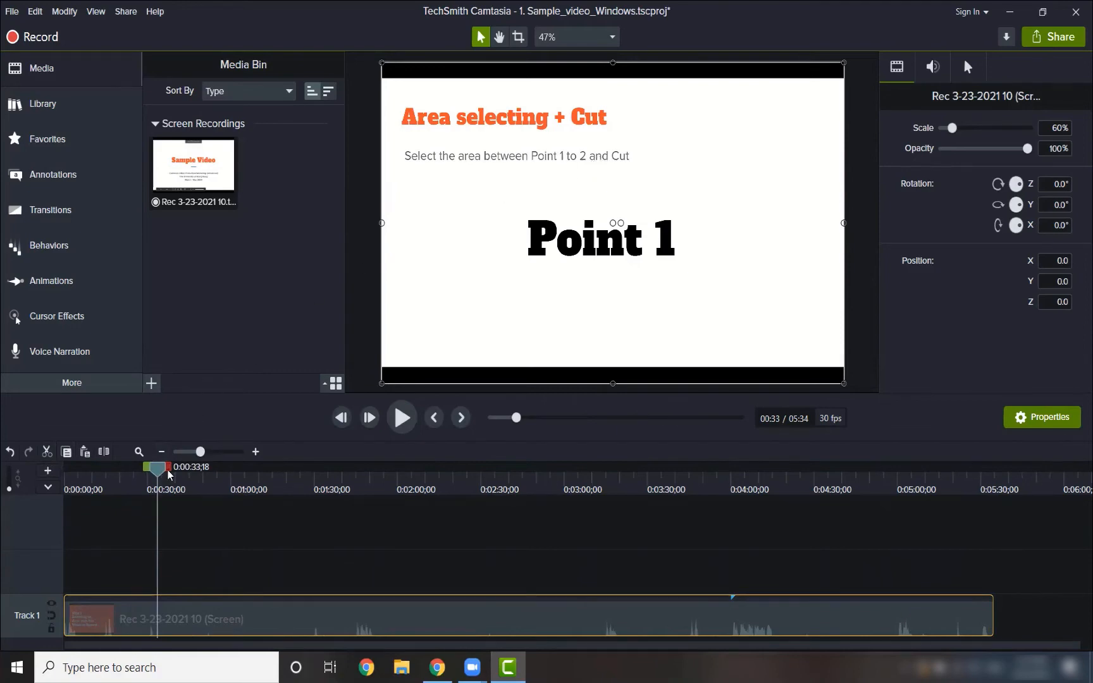
drag(168, 474, 221, 471)
double_click(277, 472)
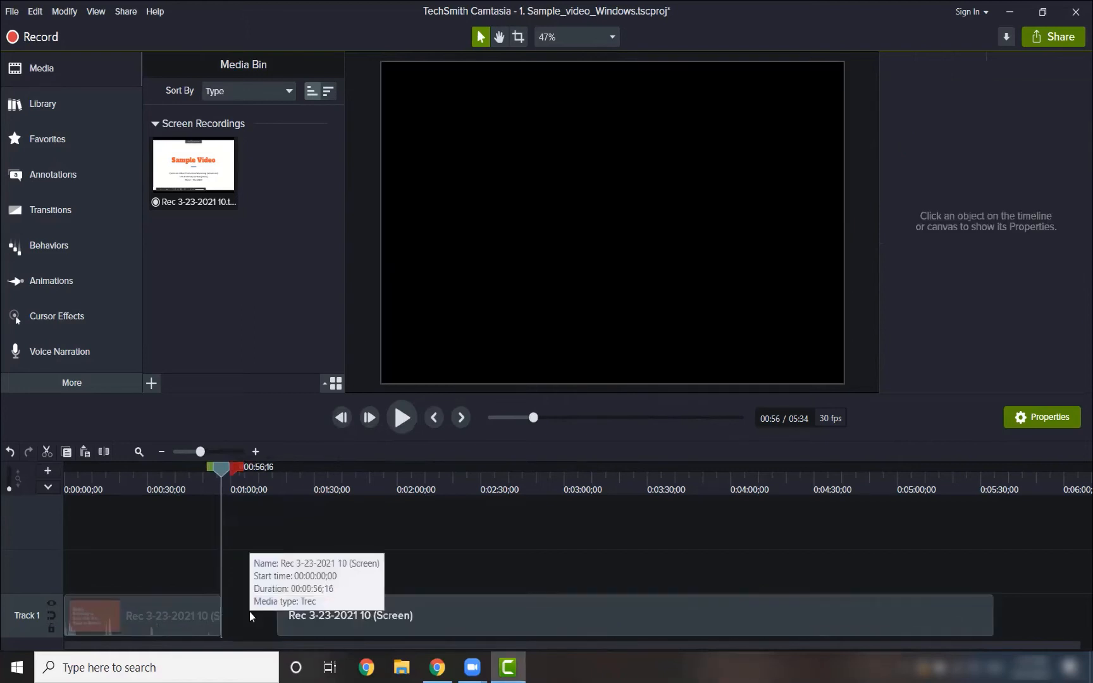
key(ctrl+x)
Make Track 1 magnetic to close the gap between its two clips, and place the playhead at 0:00:58;18.
mouse_move(222, 468)
mouse_down()
mouse_move(280, 470)
mouse_move(232, 468)
mouse_move(242, 471)
mouse_up()
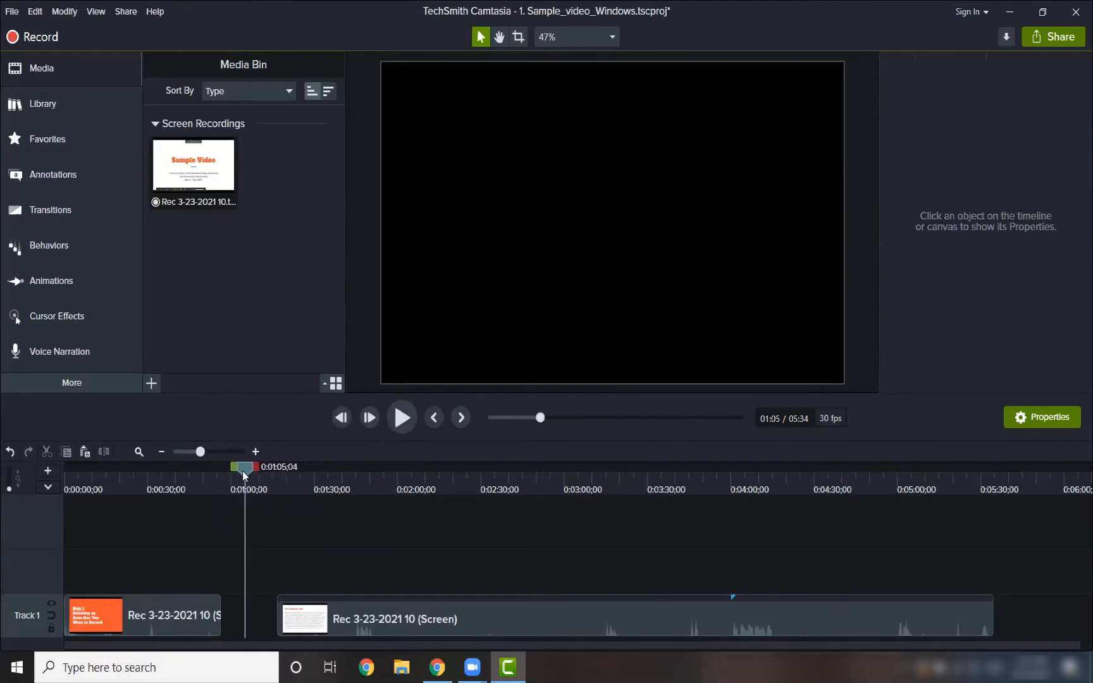
click(51, 617)
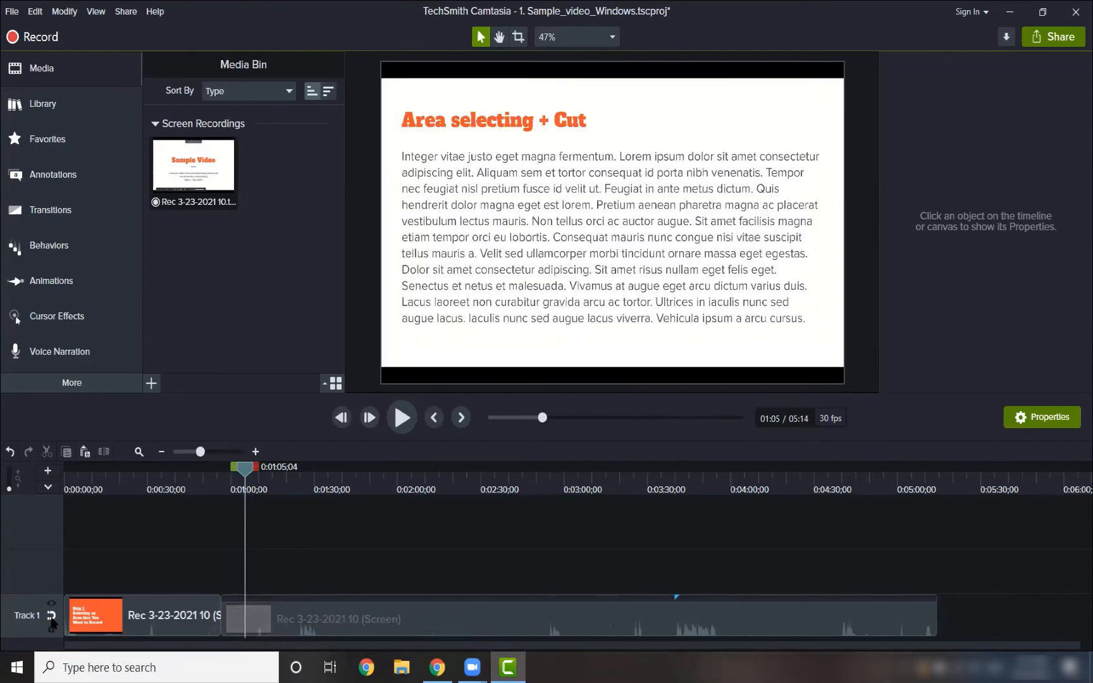
click(51, 616)
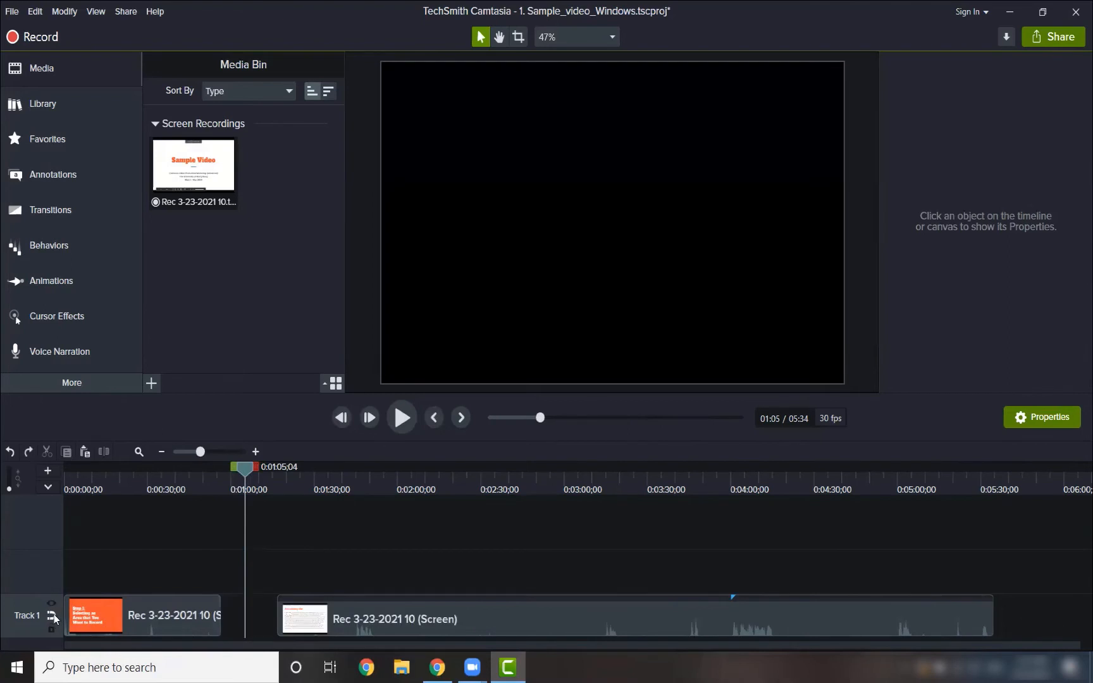
click(52, 615)
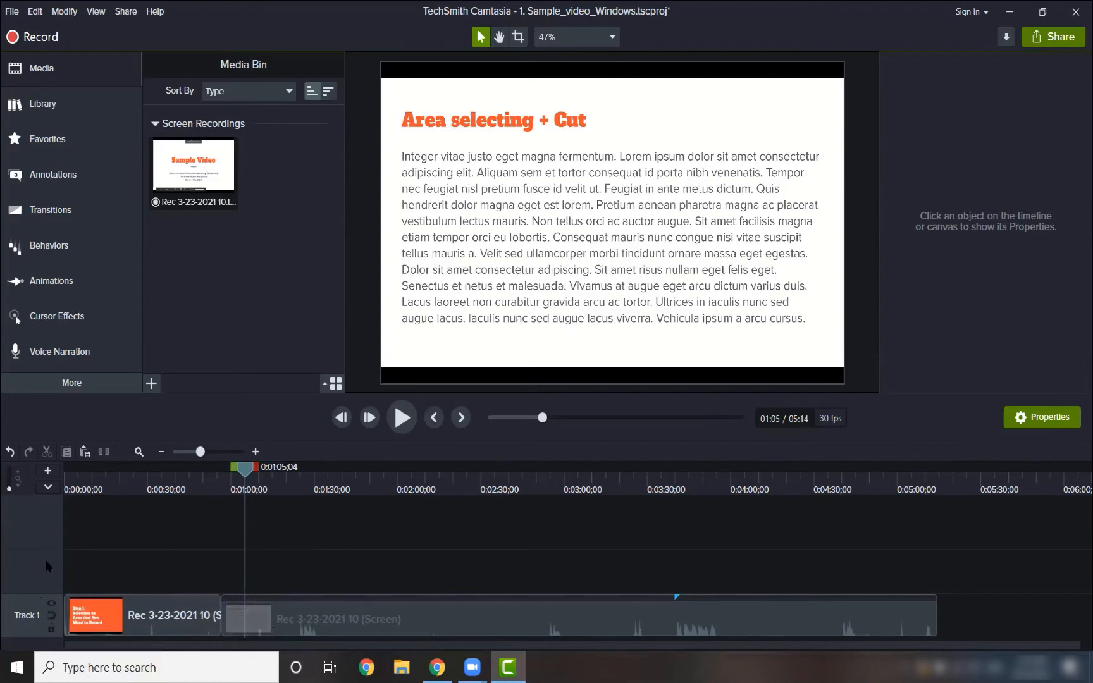
mouse_move(244, 469)
mouse_down()
mouse_move(219, 469)
mouse_move(235, 470)
mouse_up()
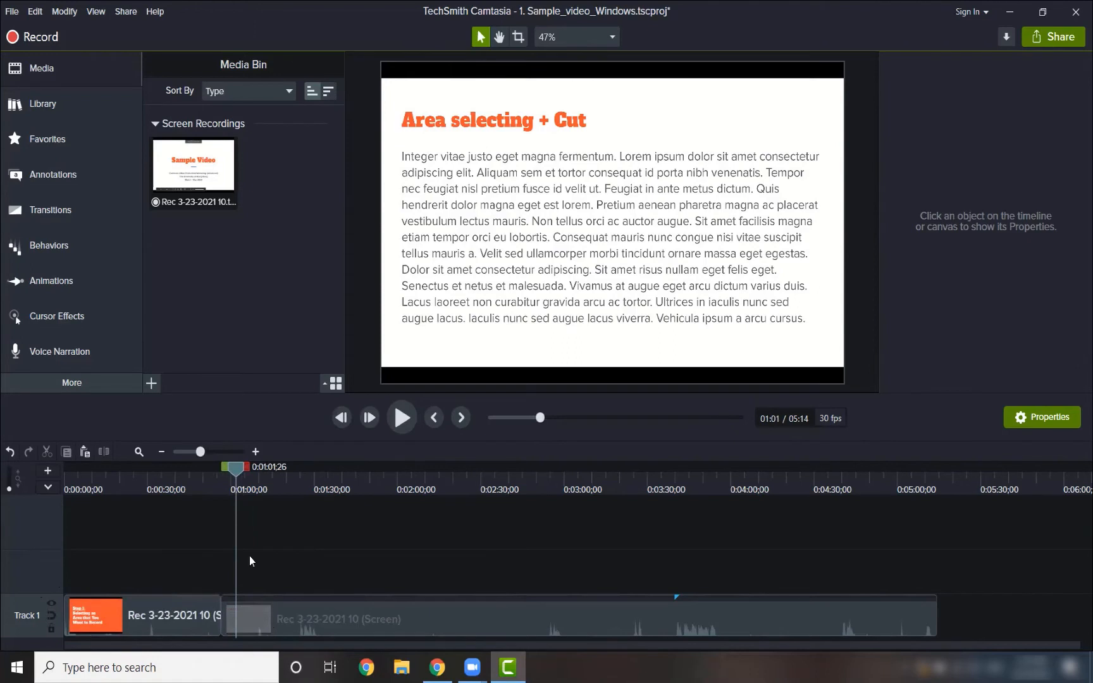
drag(241, 478, 227, 471)
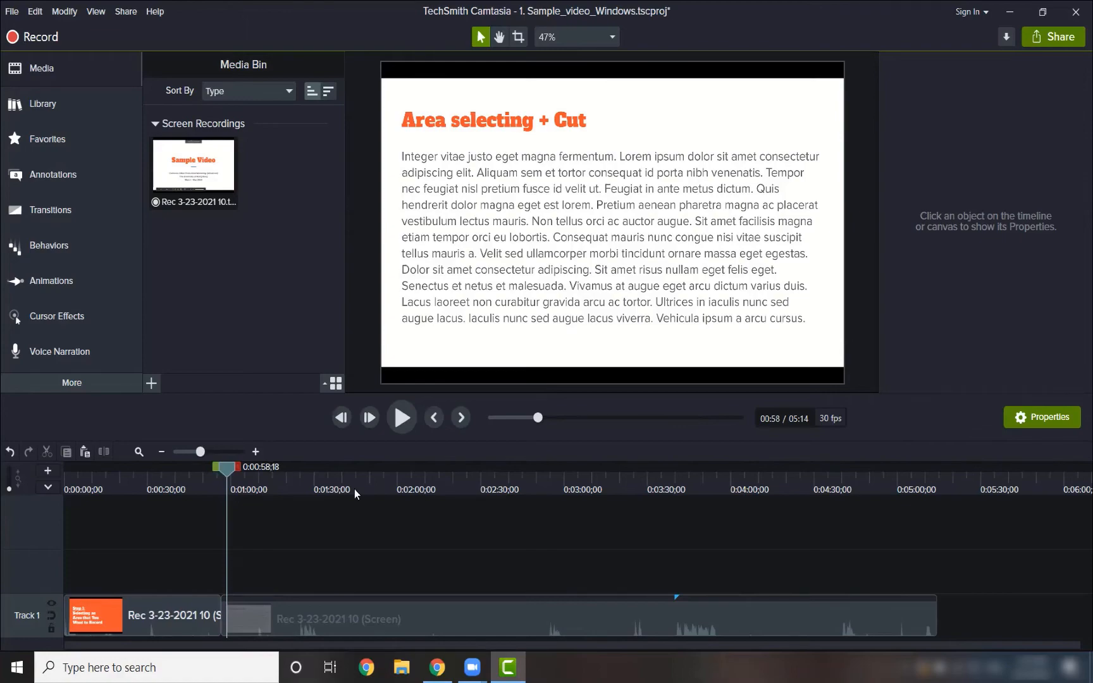
mouse_move(472, 667)
click(487, 610)
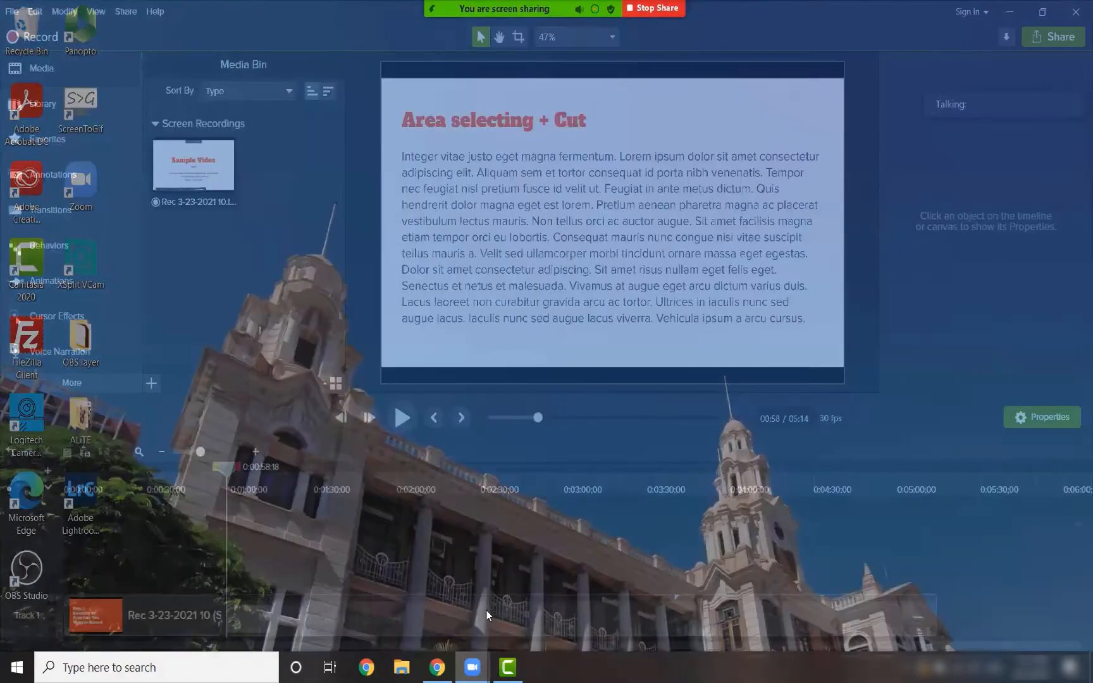
click(426, 611)
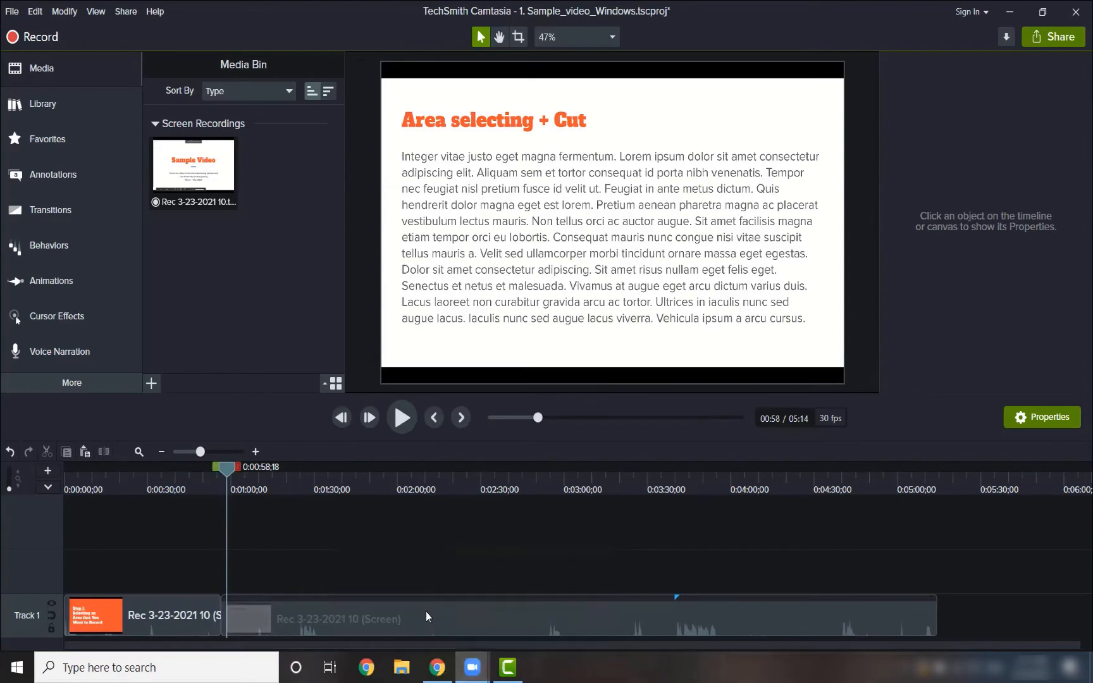
click(714, 35)
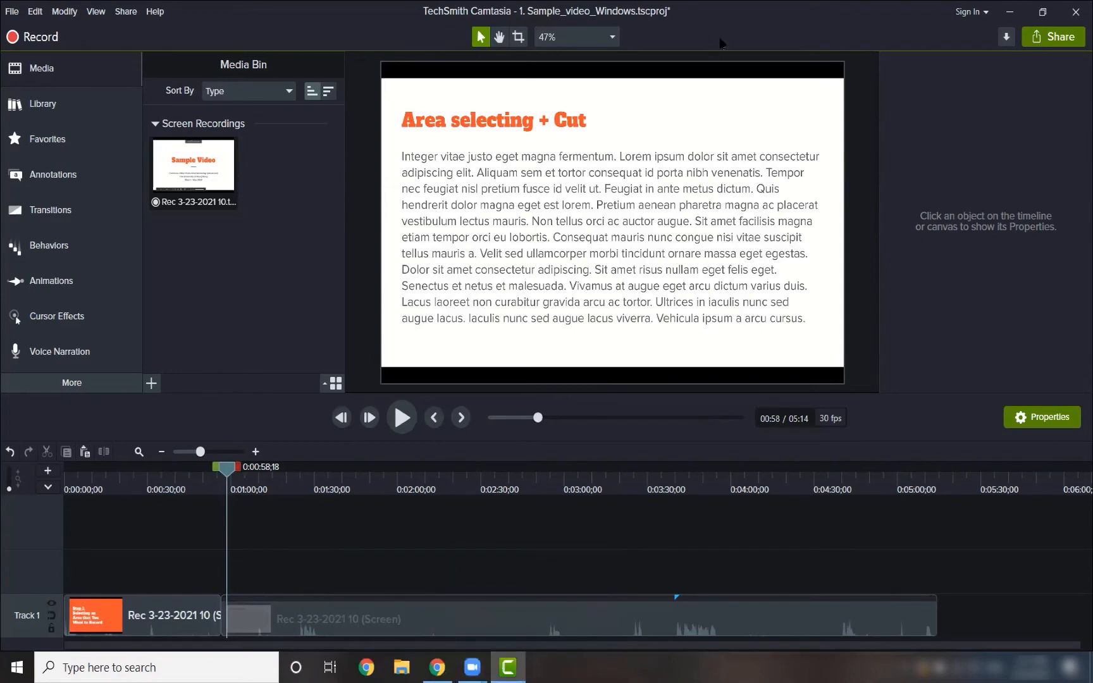
mouse_move(472, 667)
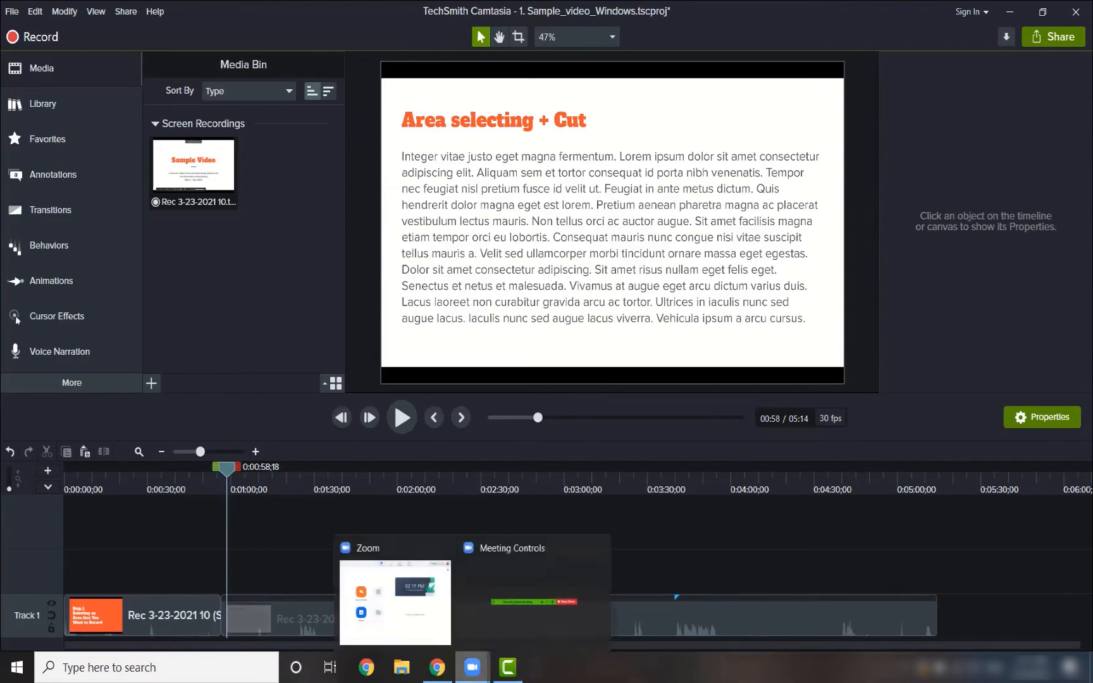
click(447, 614)
click(716, 34)
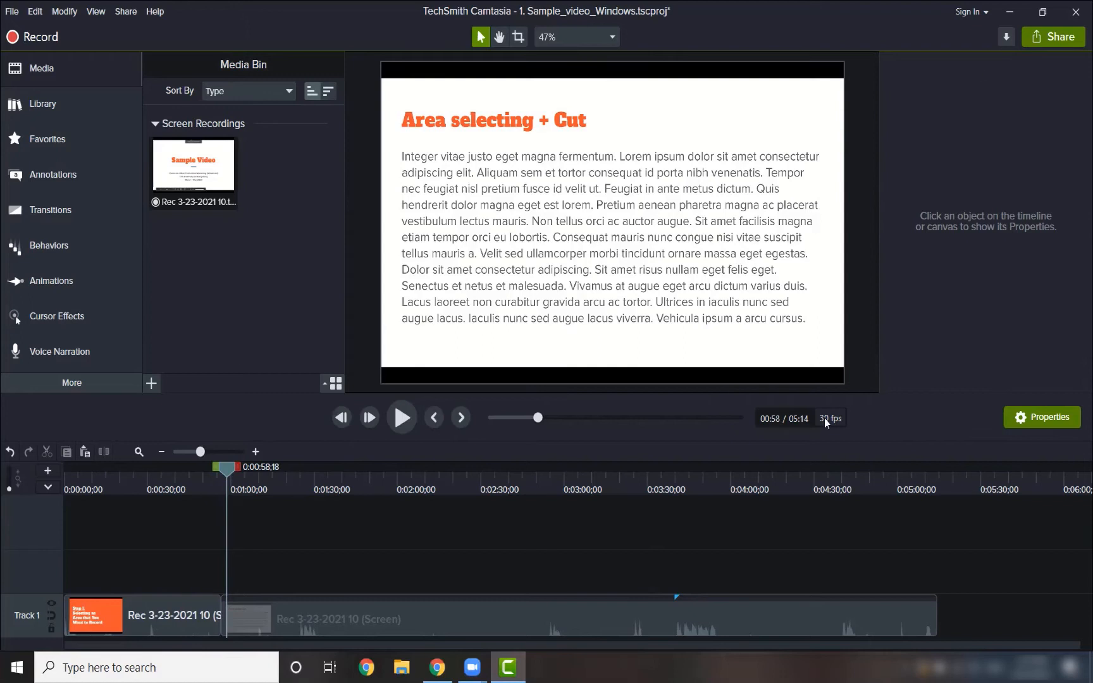
click(227, 467)
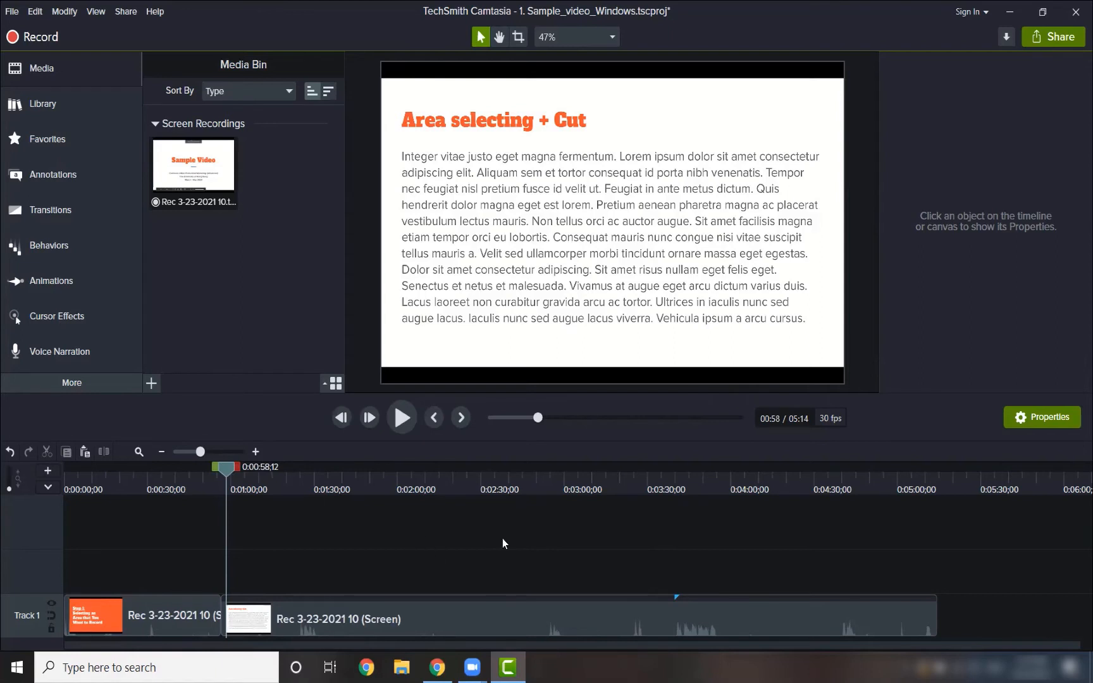
click(239, 474)
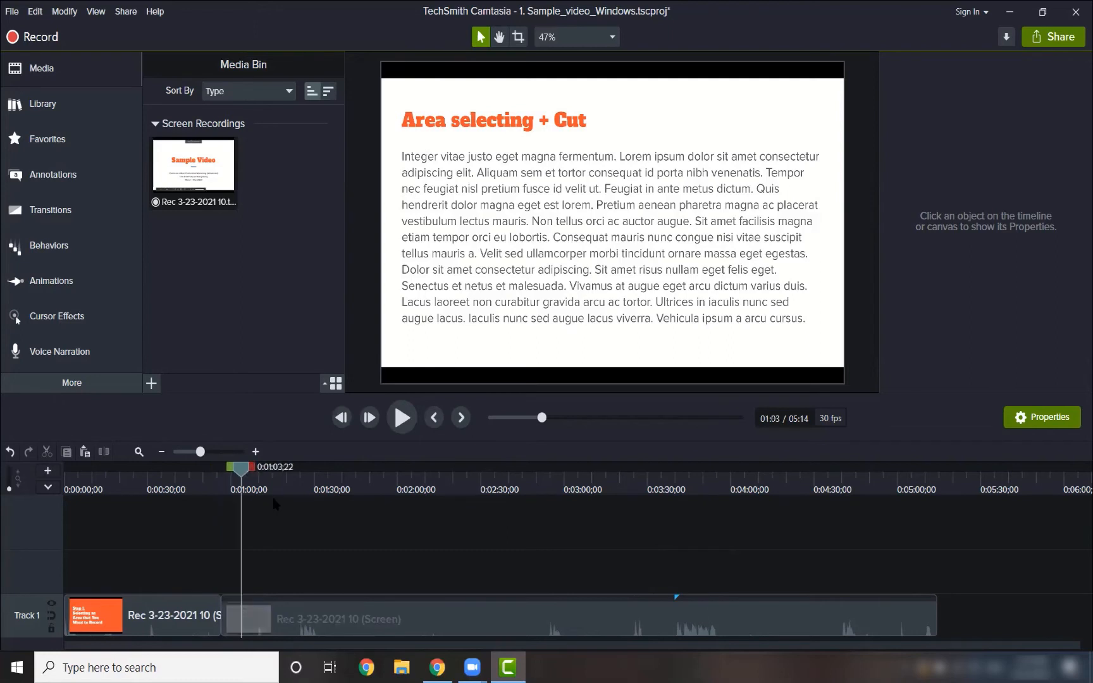
click(184, 609)
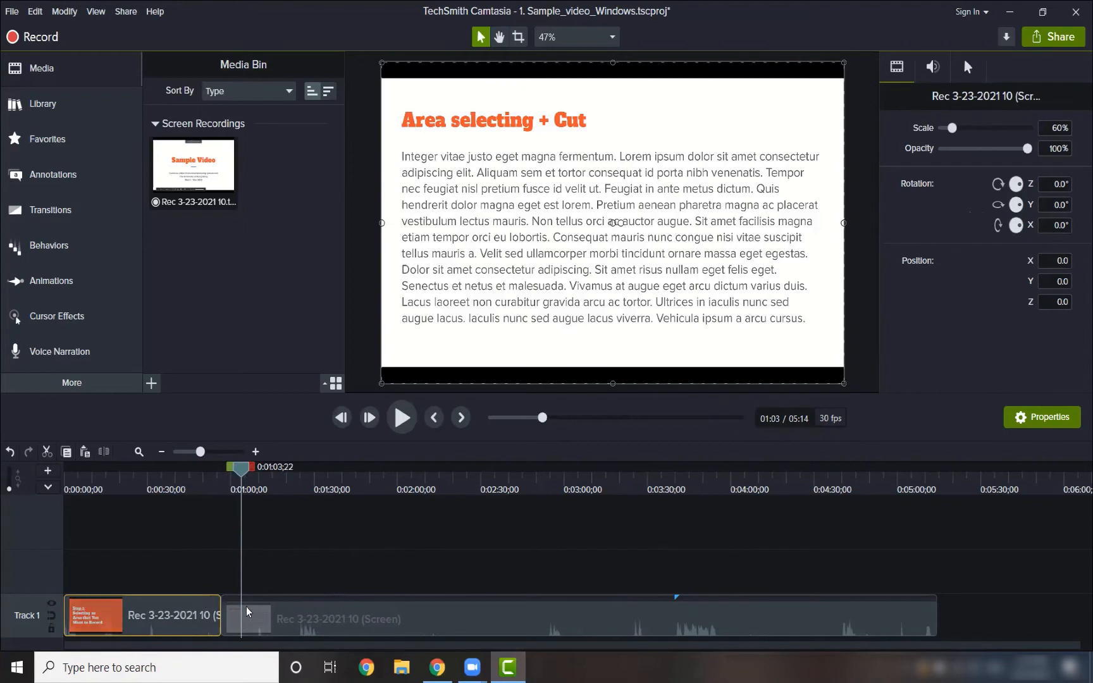
click(231, 580)
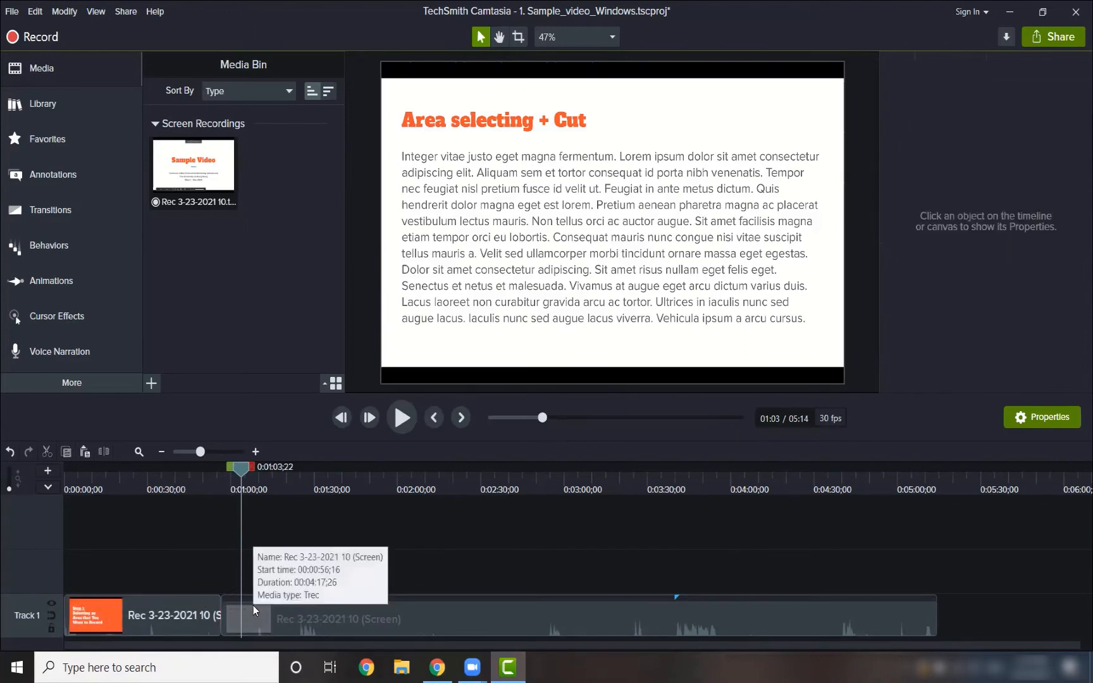
click(253, 605)
click(197, 610)
click(215, 582)
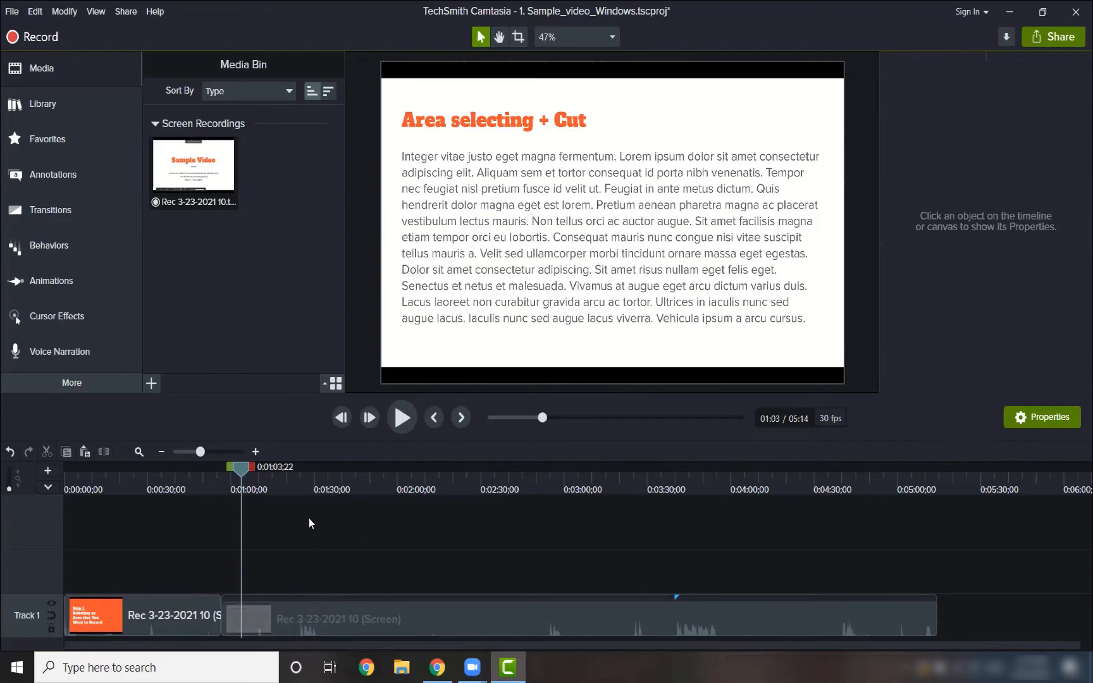
drag(324, 566, 321, 569)
drag(375, 546, 273, 593)
drag(332, 556, 200, 616)
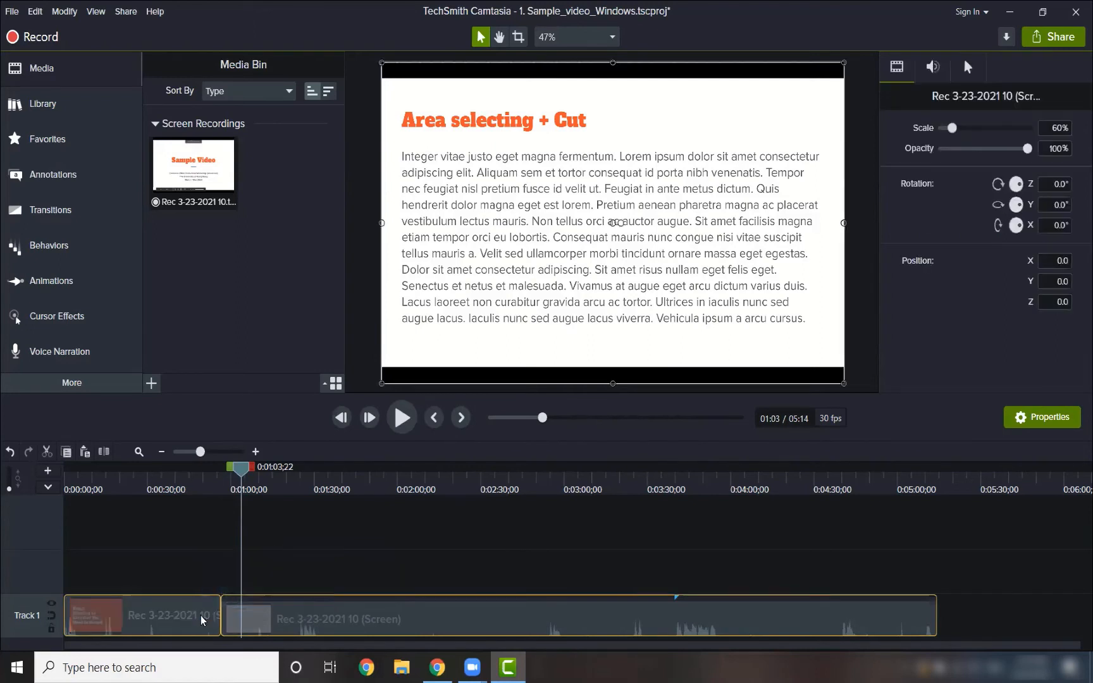
click(264, 567)
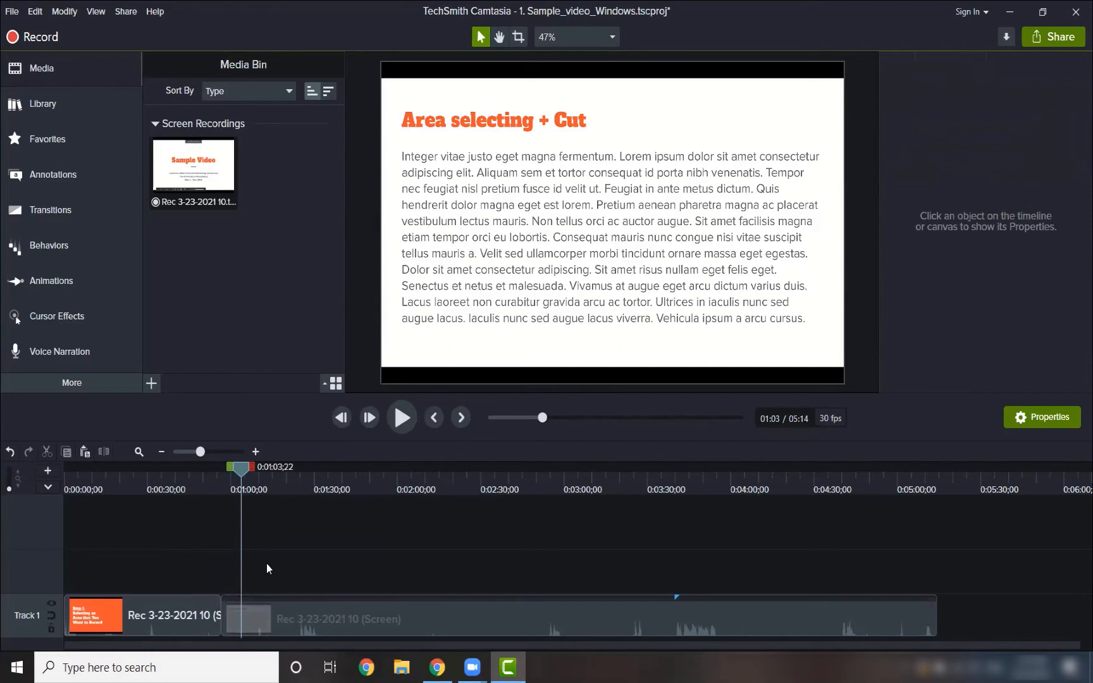
Select both clips on Track 1 and raise their audio gain to 152%.
key(ctrl+a)
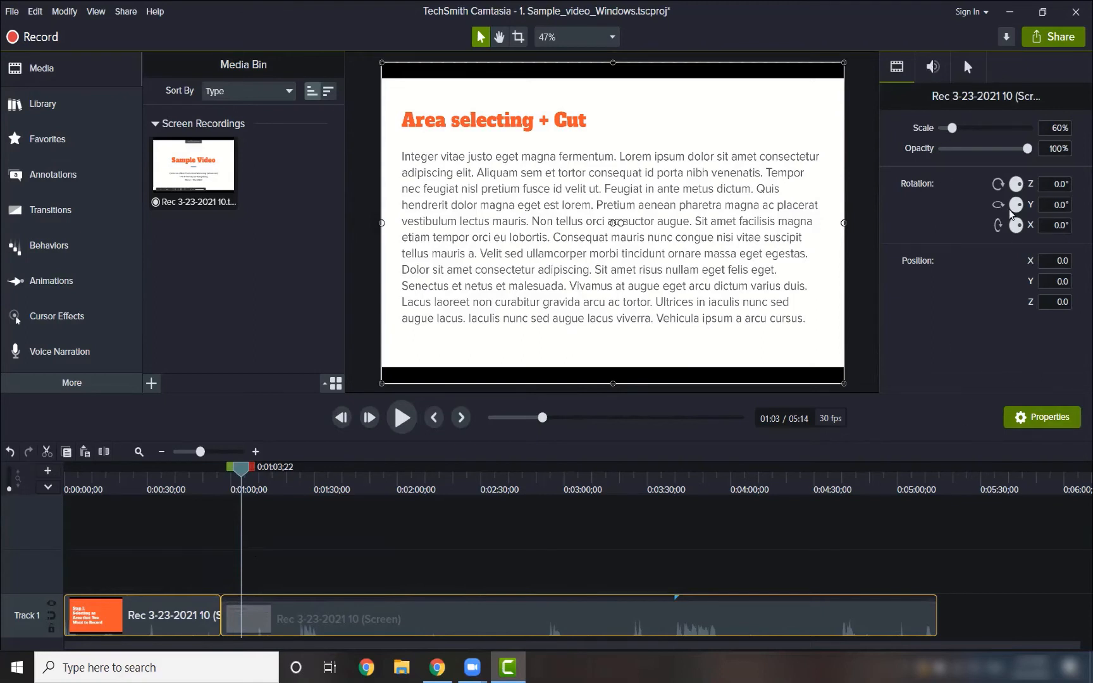
click(932, 67)
click(898, 66)
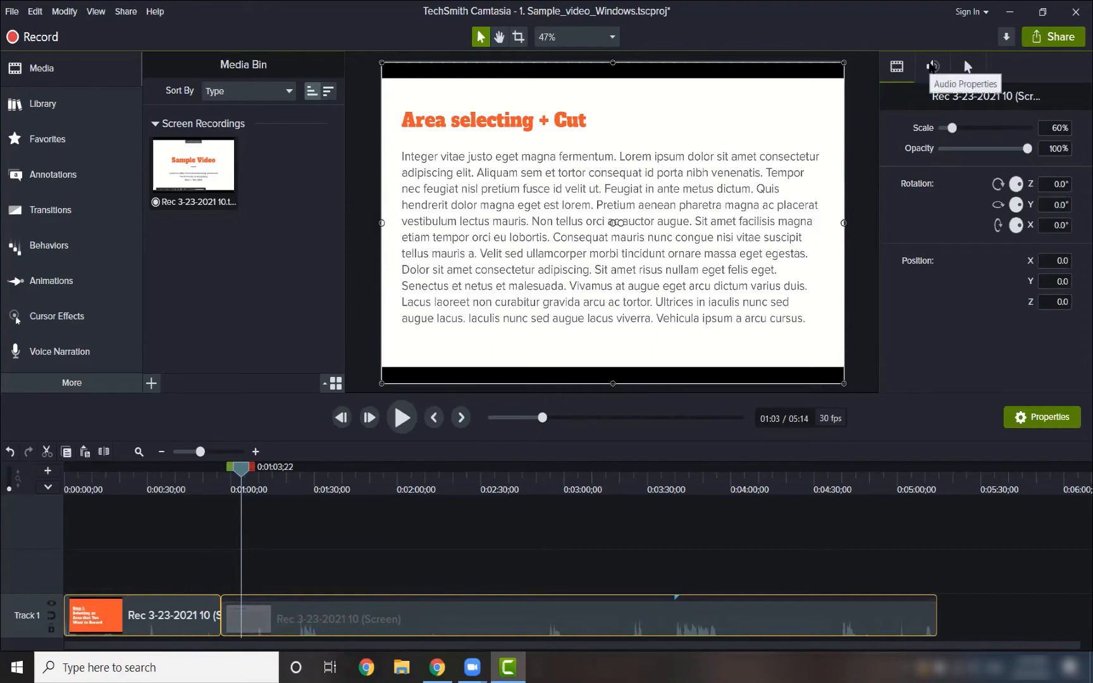
click(932, 66)
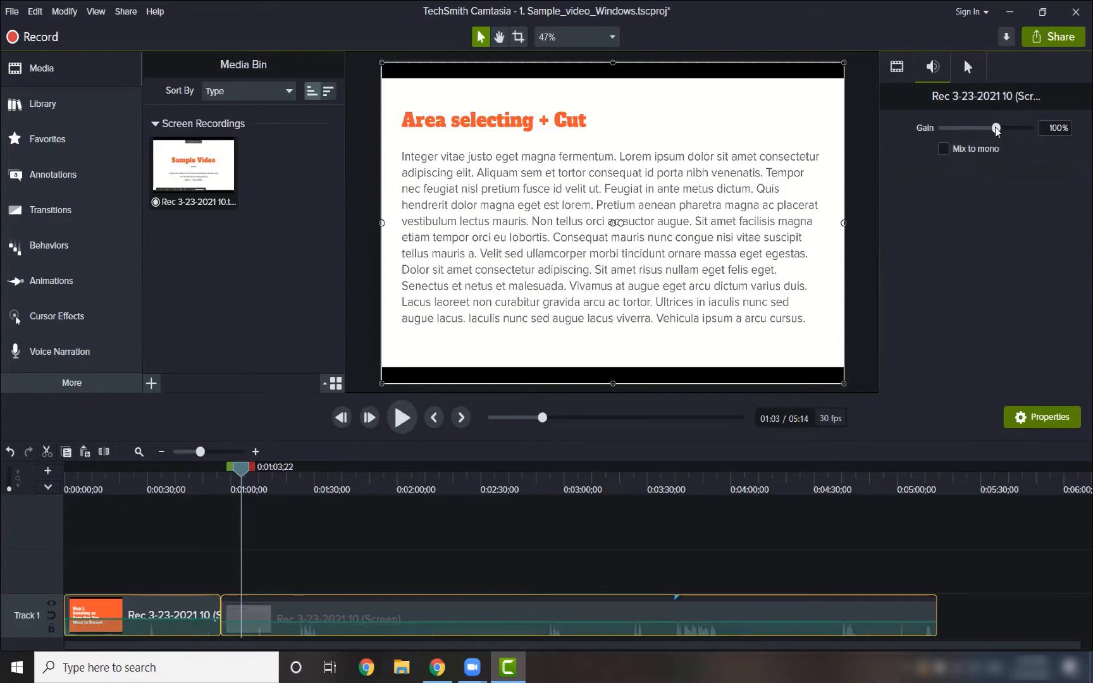
drag(995, 128, 1008, 129)
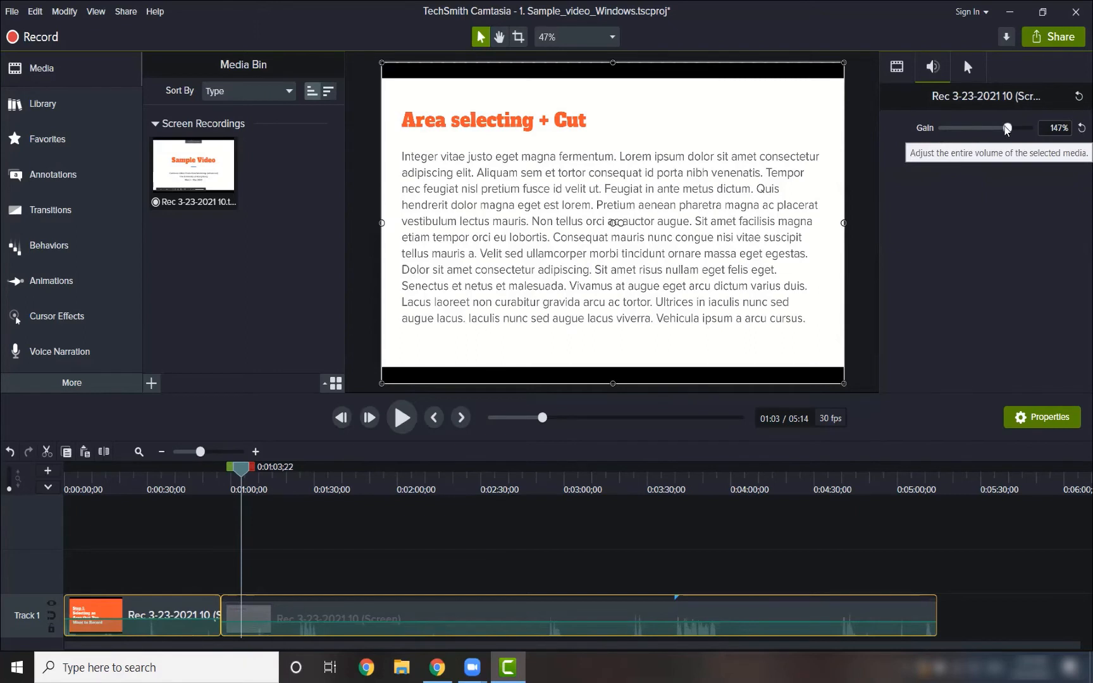
mouse_move(1006, 129)
mouse_down()
mouse_move(954, 132)
mouse_move(1027, 127)
mouse_move(1008, 128)
mouse_up()
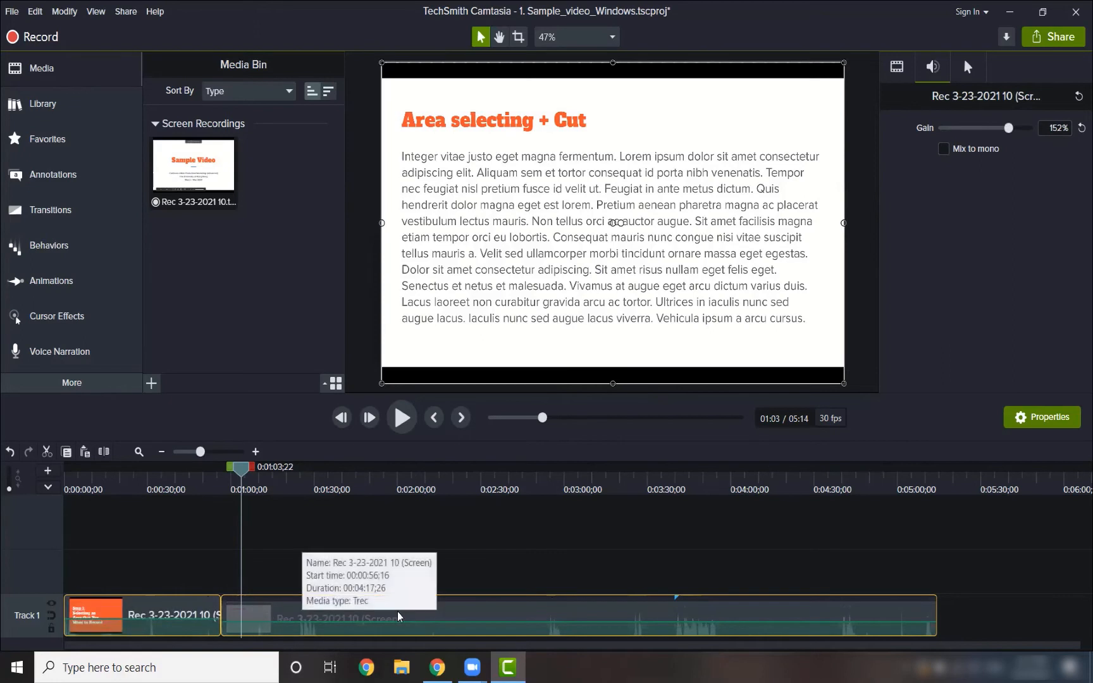
right_click(484, 615)
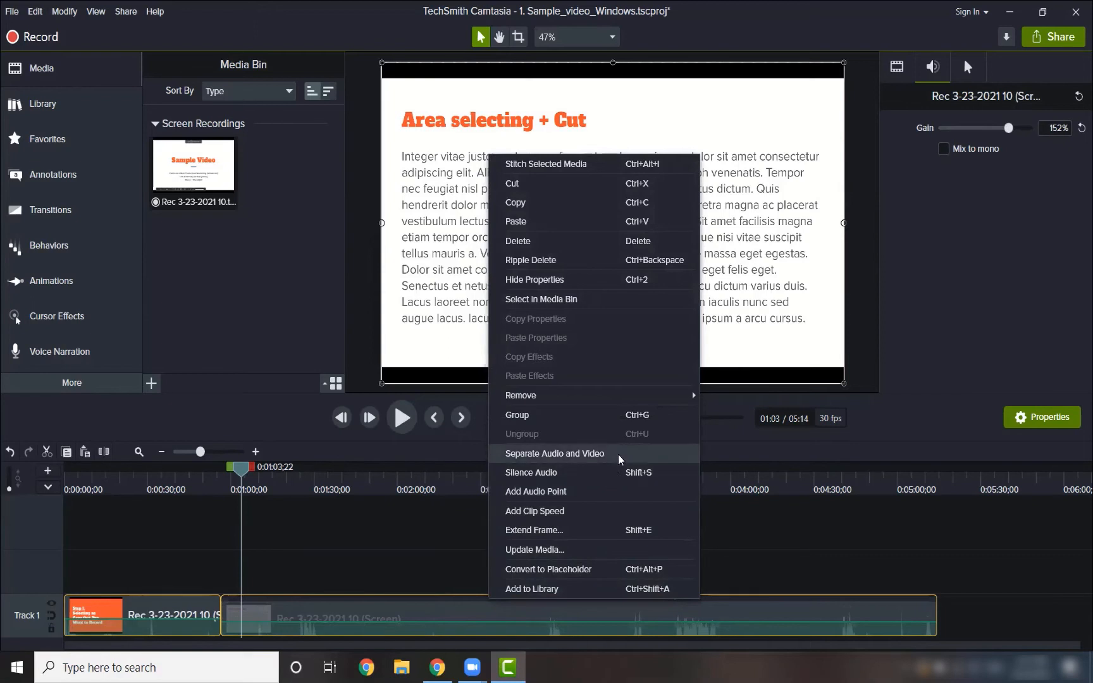
click(595, 519)
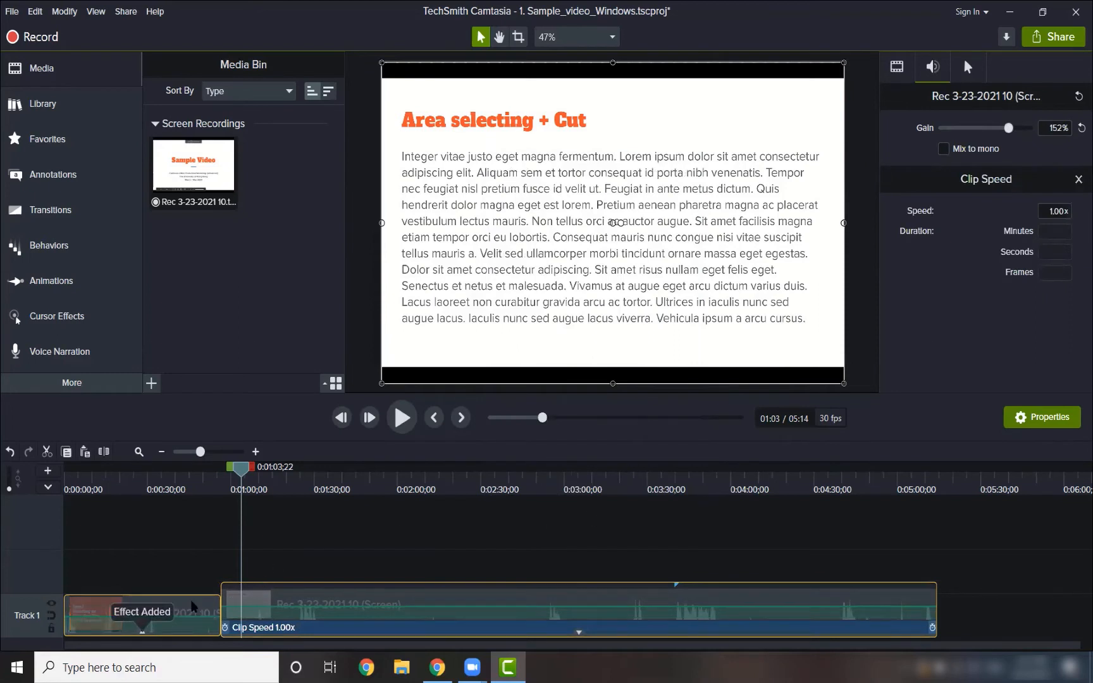
click(289, 562)
drag(255, 559, 185, 616)
click(185, 616)
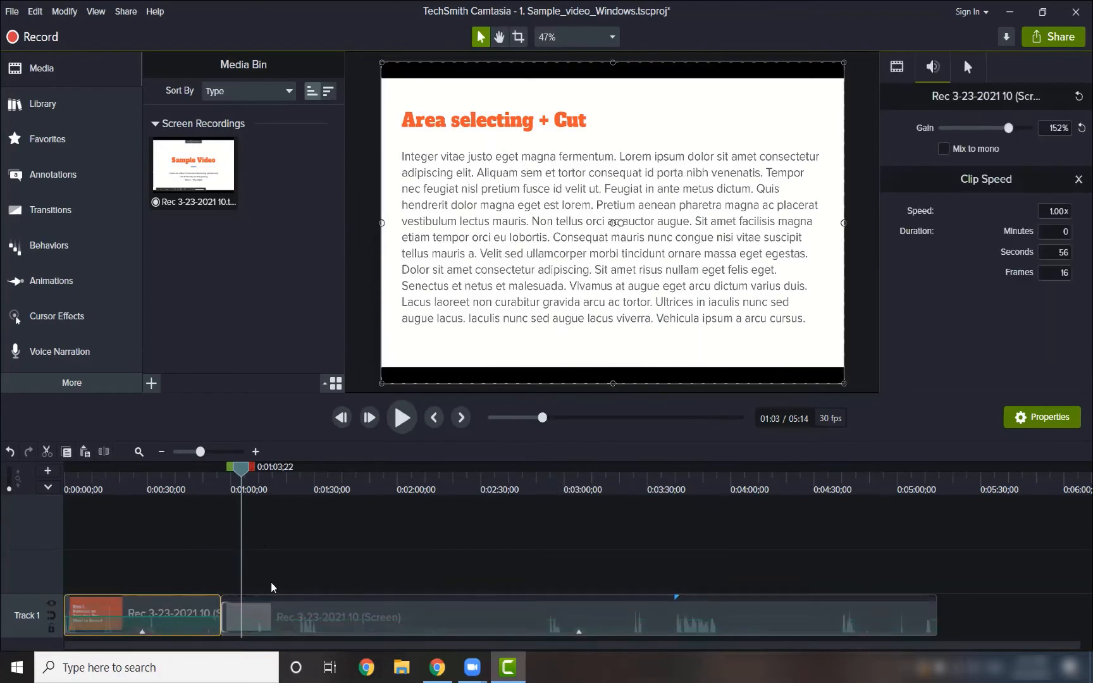
drag(319, 569, 168, 612)
right_click(272, 607)
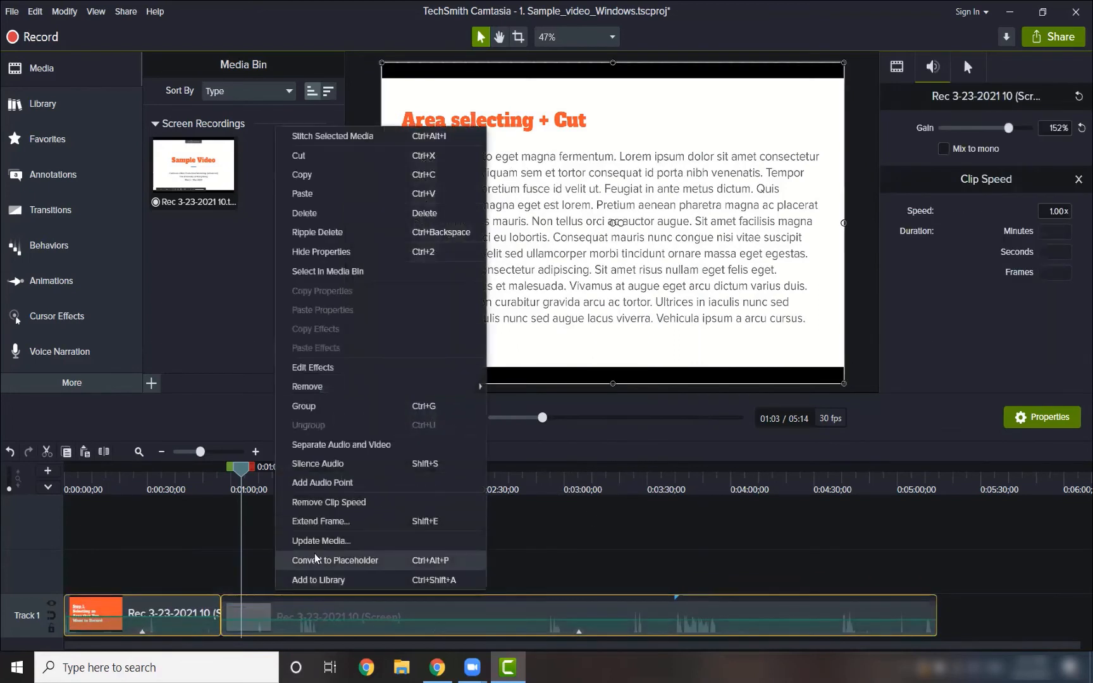
click(354, 504)
Add Clip Speed to both selected clips on Track 1 and open the speed value for editing.
right_click(247, 610)
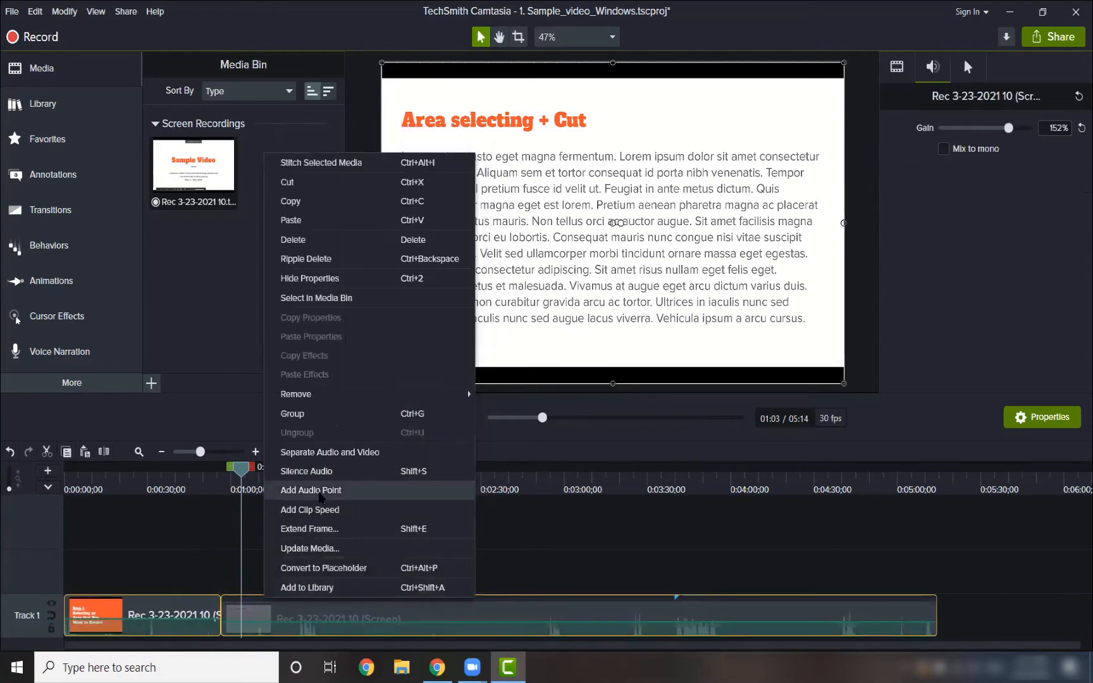
click(297, 507)
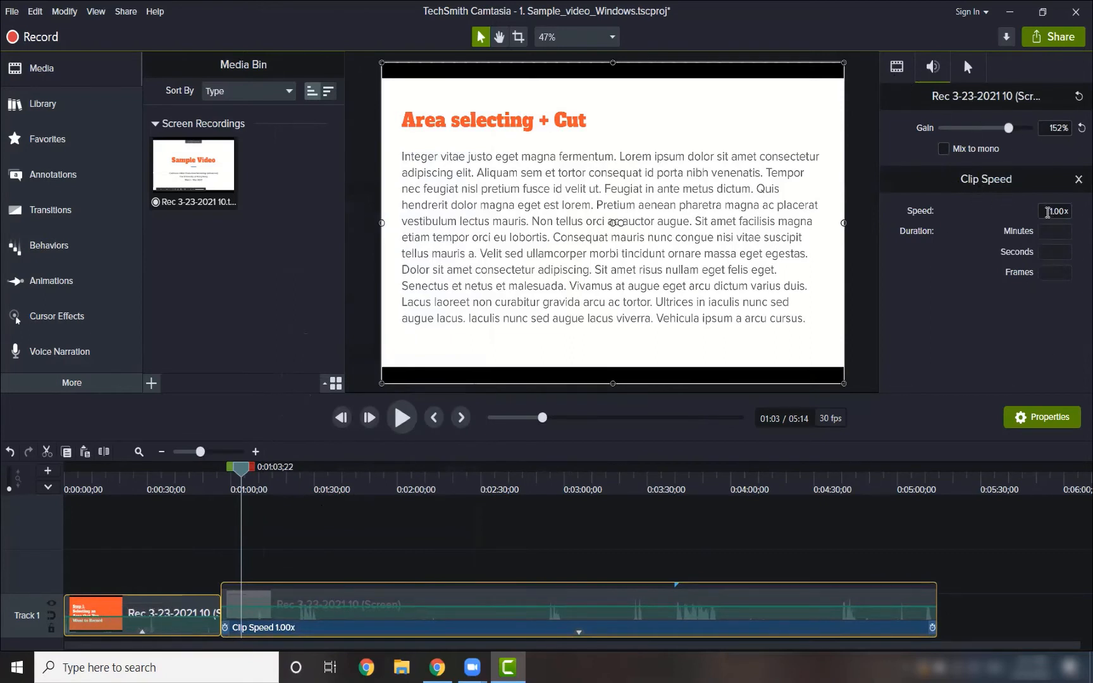
click(1053, 211)
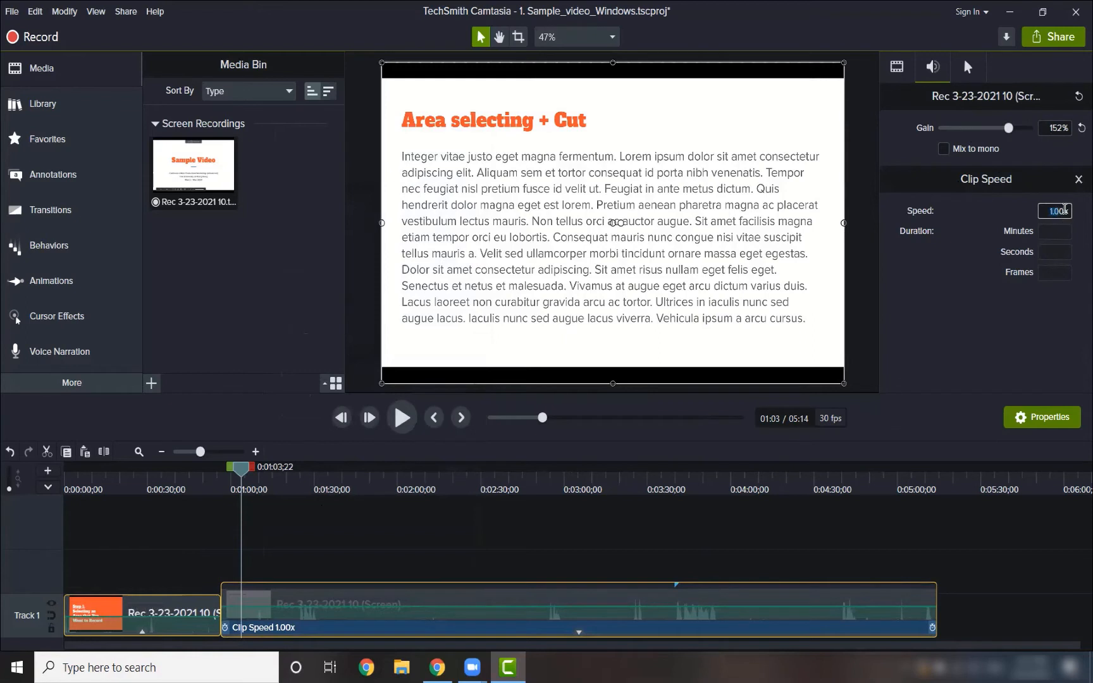
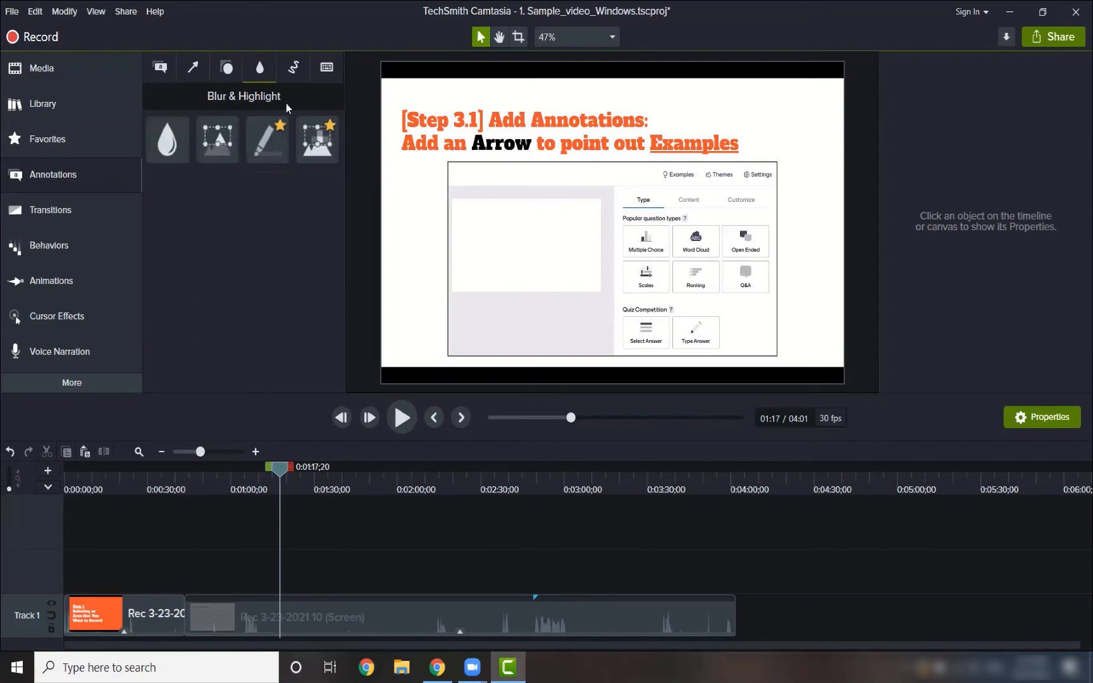
click(293, 68)
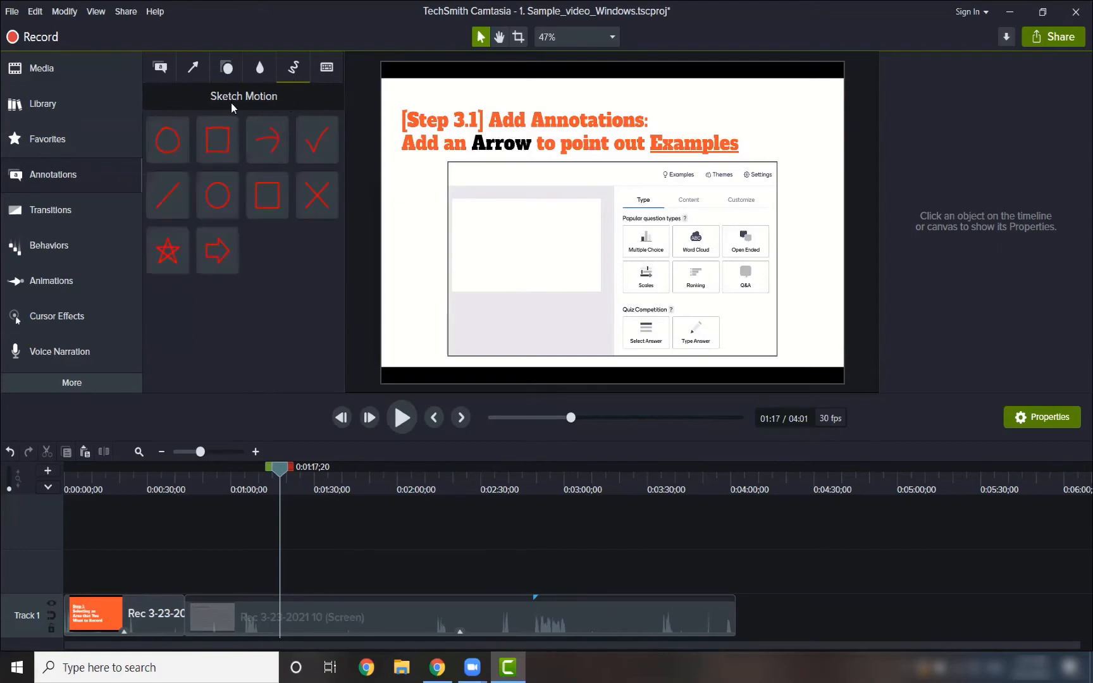
click(325, 68)
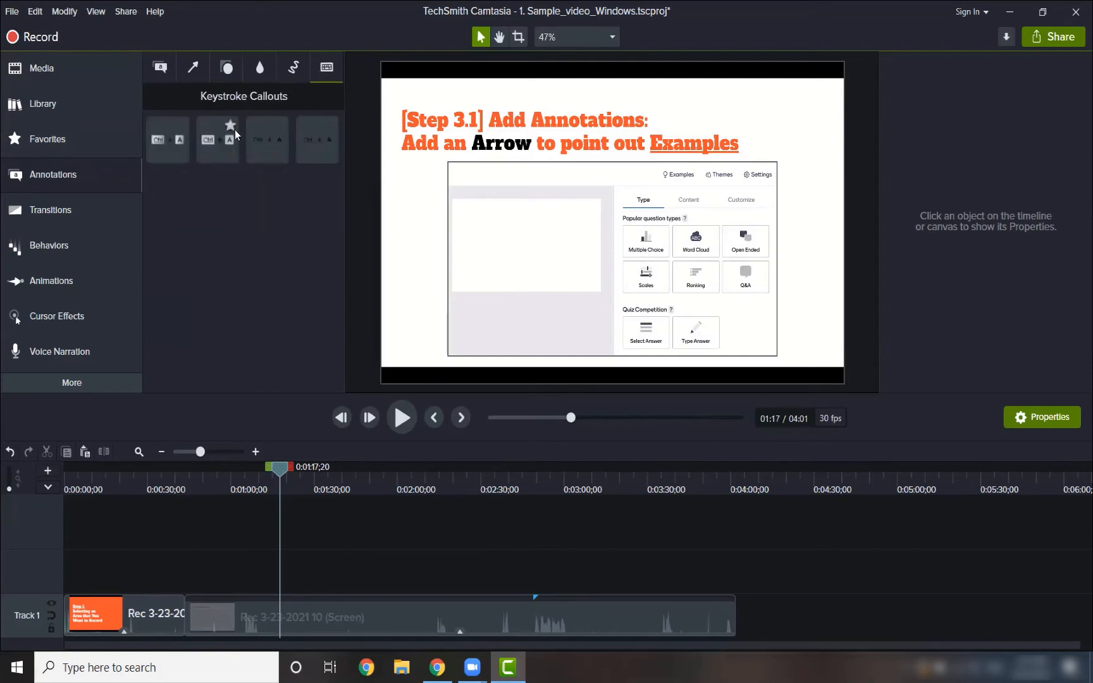
drag(225, 141, 461, 208)
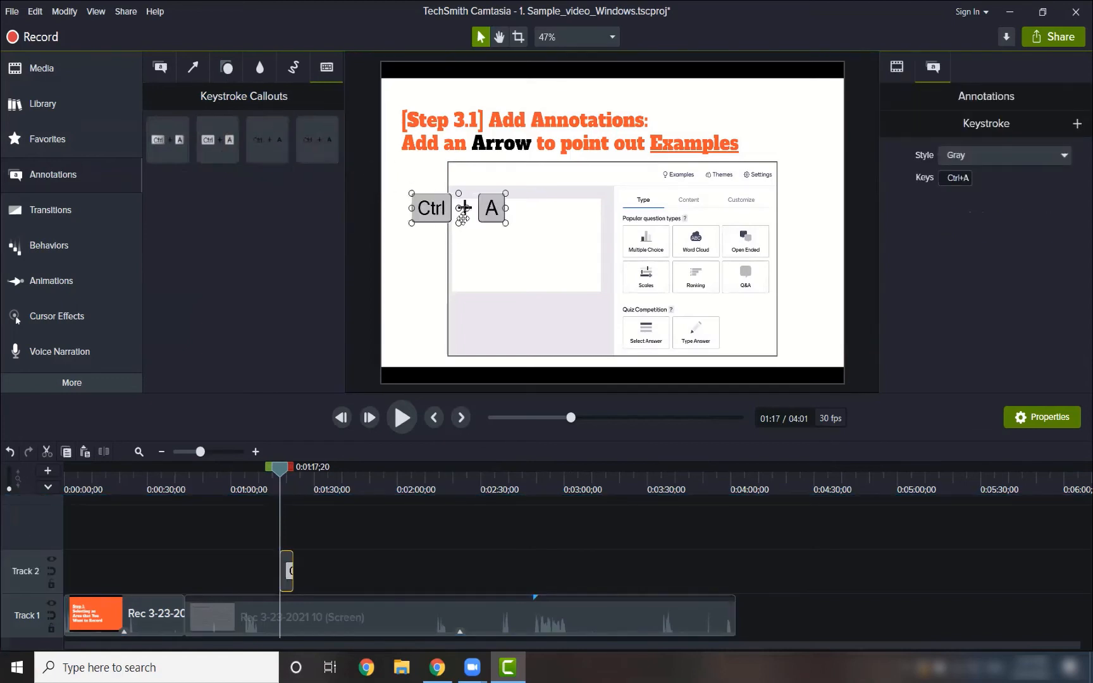
key(Delete)
click(166, 69)
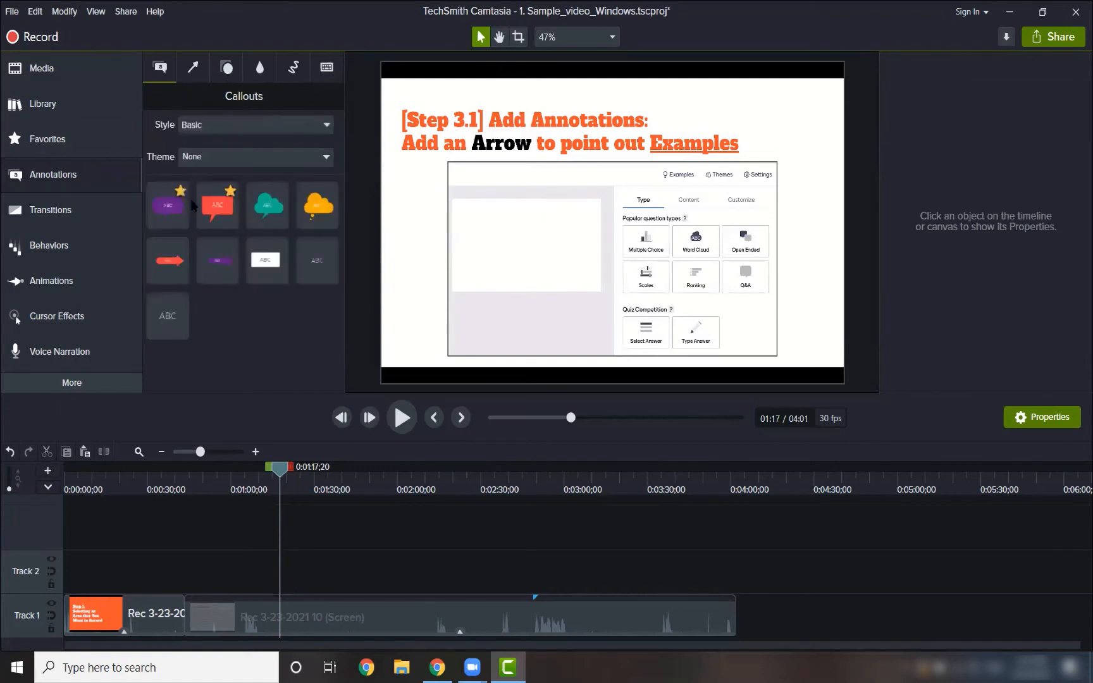
Add the Basic style green single-headed arrow to the canvas at 0:01:17;20, pointing at Examples in the slide.
click(193, 71)
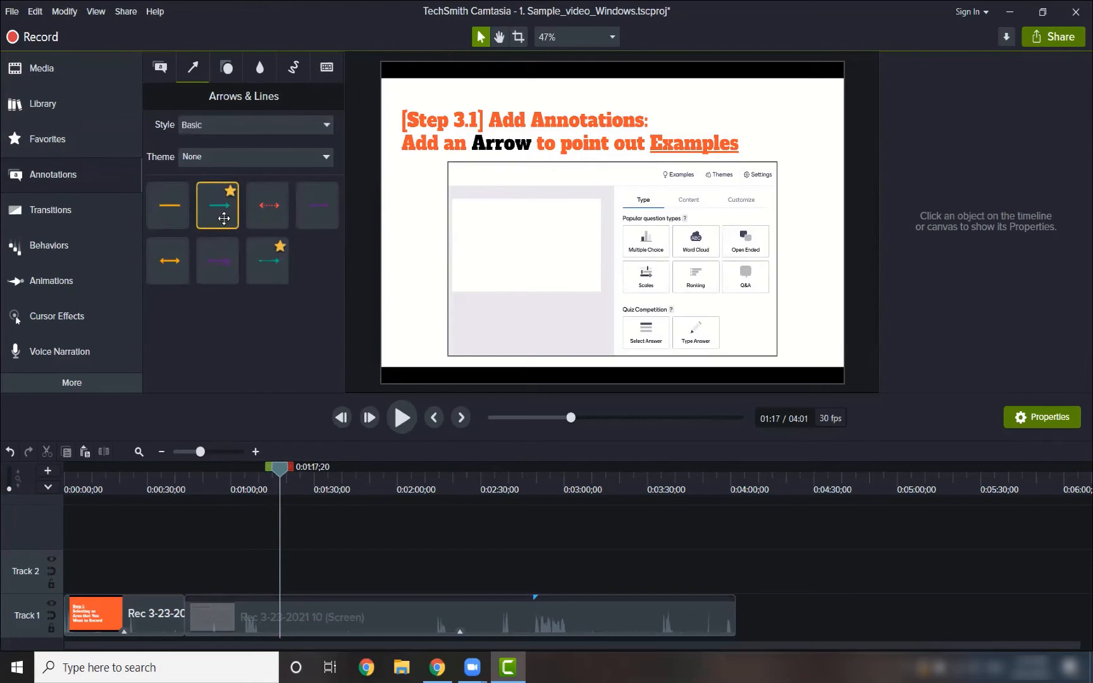
drag(224, 219, 260, 230)
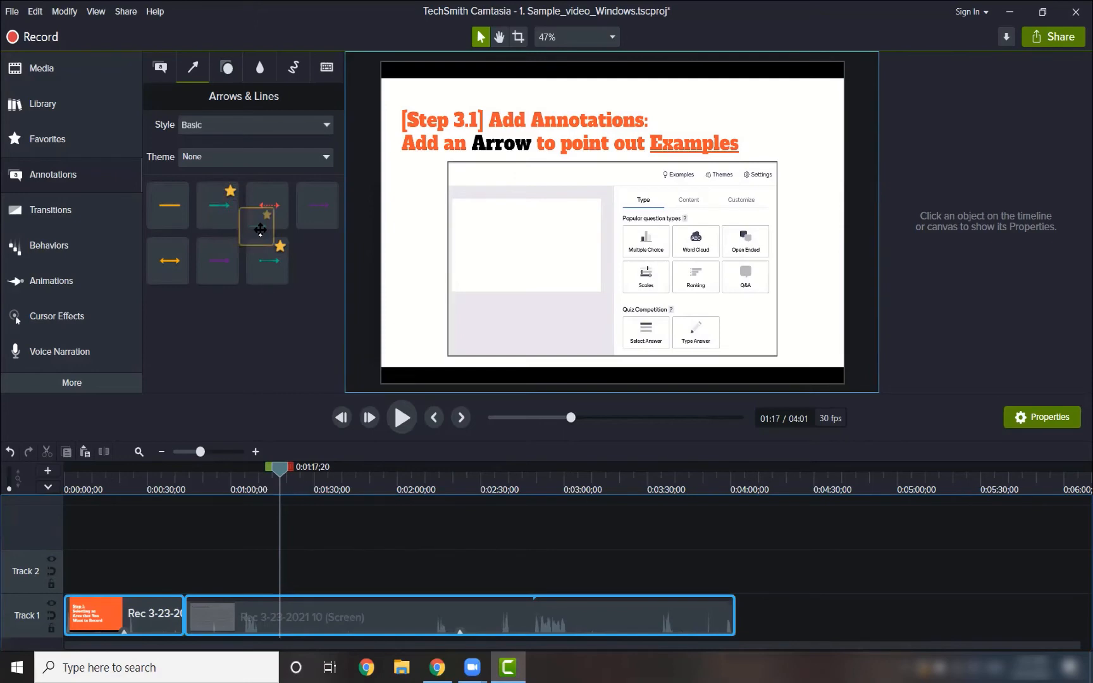
mouse_move(260, 230)
mouse_down()
mouse_move(218, 214)
mouse_move(248, 229)
mouse_move(292, 221)
mouse_move(517, 238)
mouse_move(559, 223)
mouse_move(450, 281)
mouse_move(280, 576)
mouse_move(549, 211)
mouse_move(645, 180)
mouse_up()
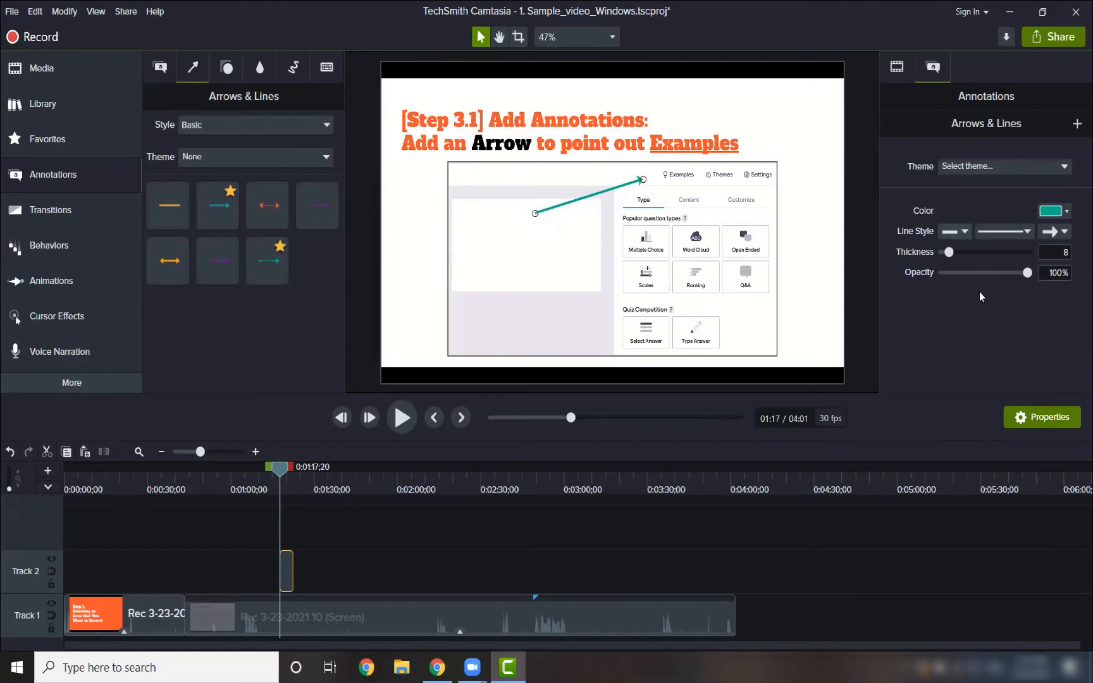
Change the arrow's color to bright red and set its thickness to 17.
click(1050, 211)
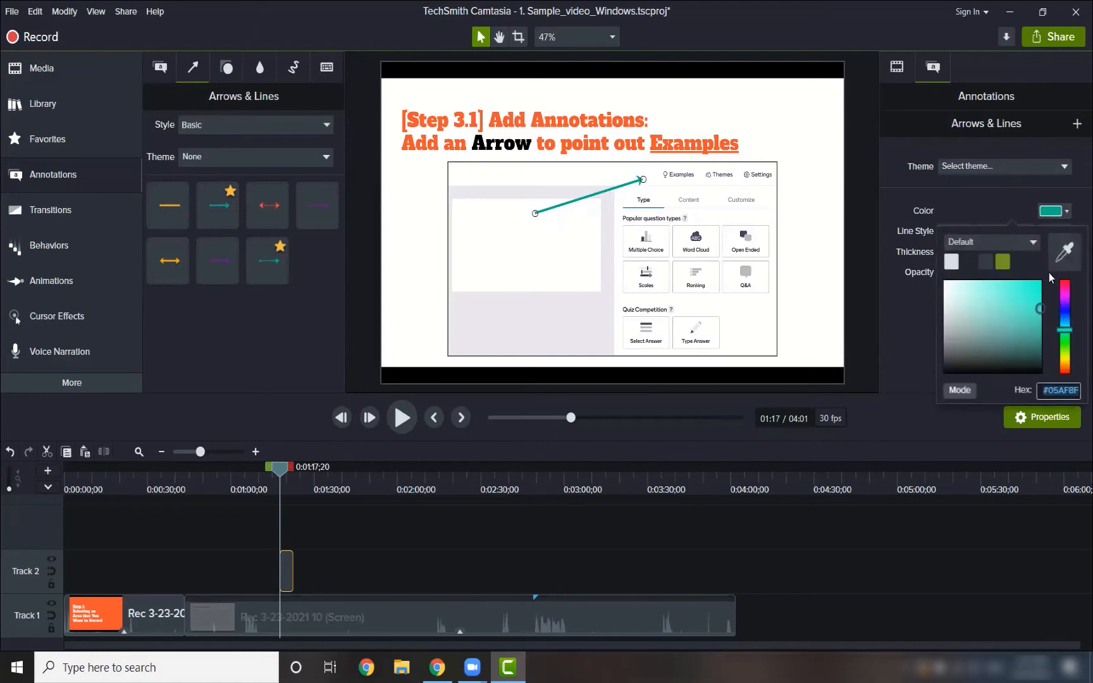
click(1064, 294)
click(1067, 282)
drag(1066, 281, 1067, 274)
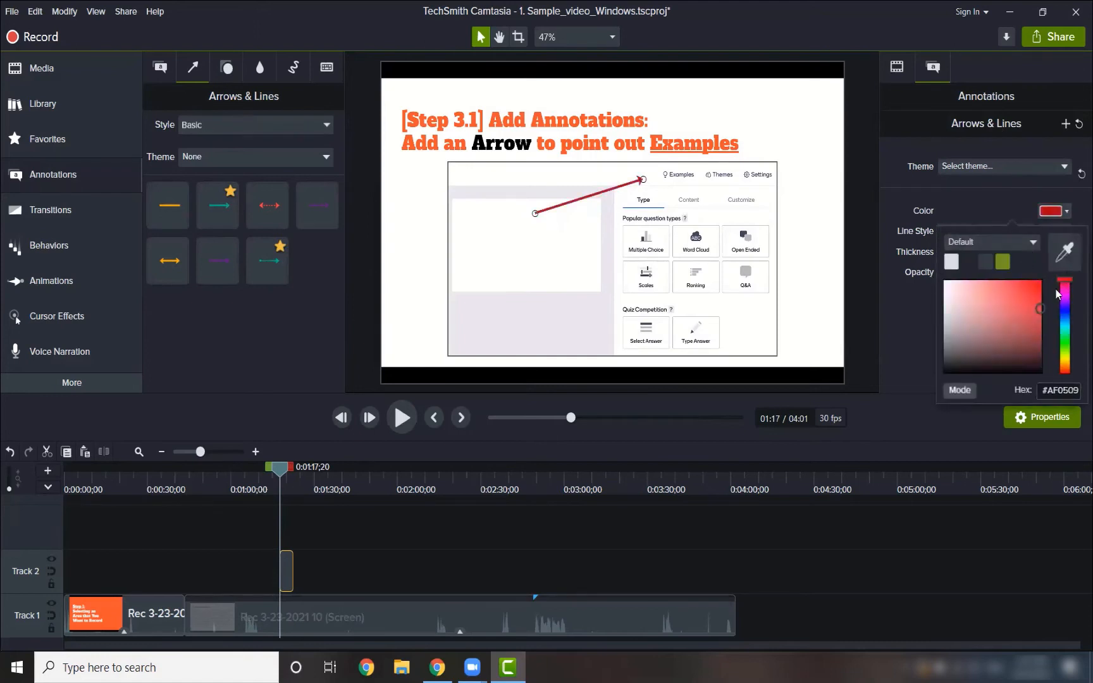
click(1040, 282)
click(918, 307)
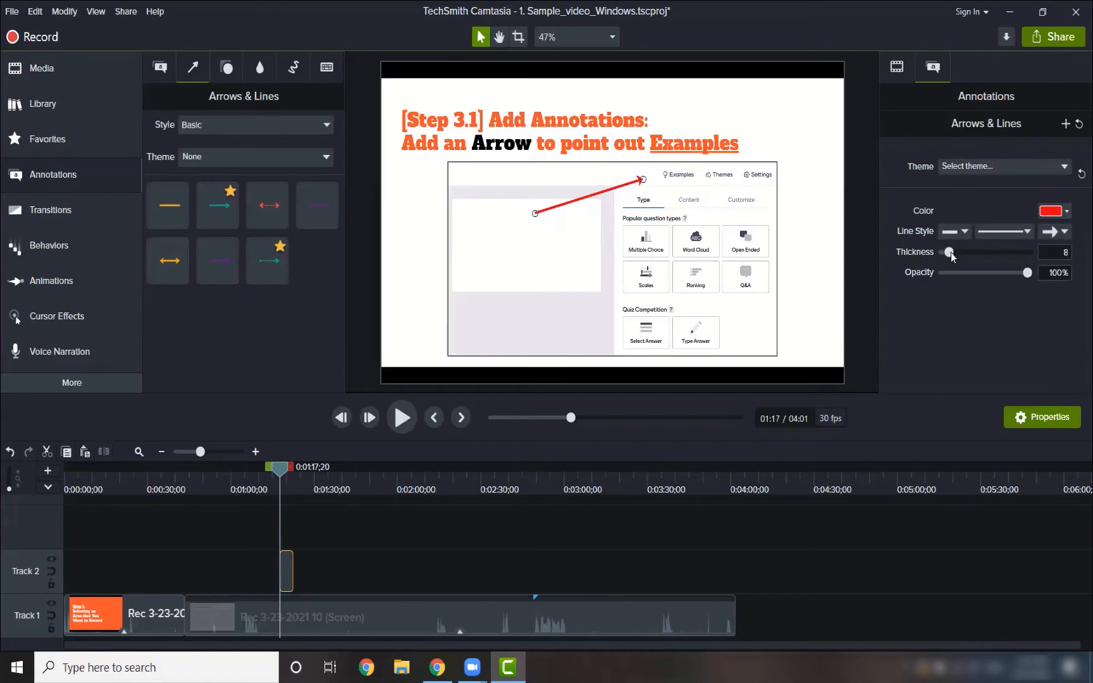
drag(951, 253, 958, 254)
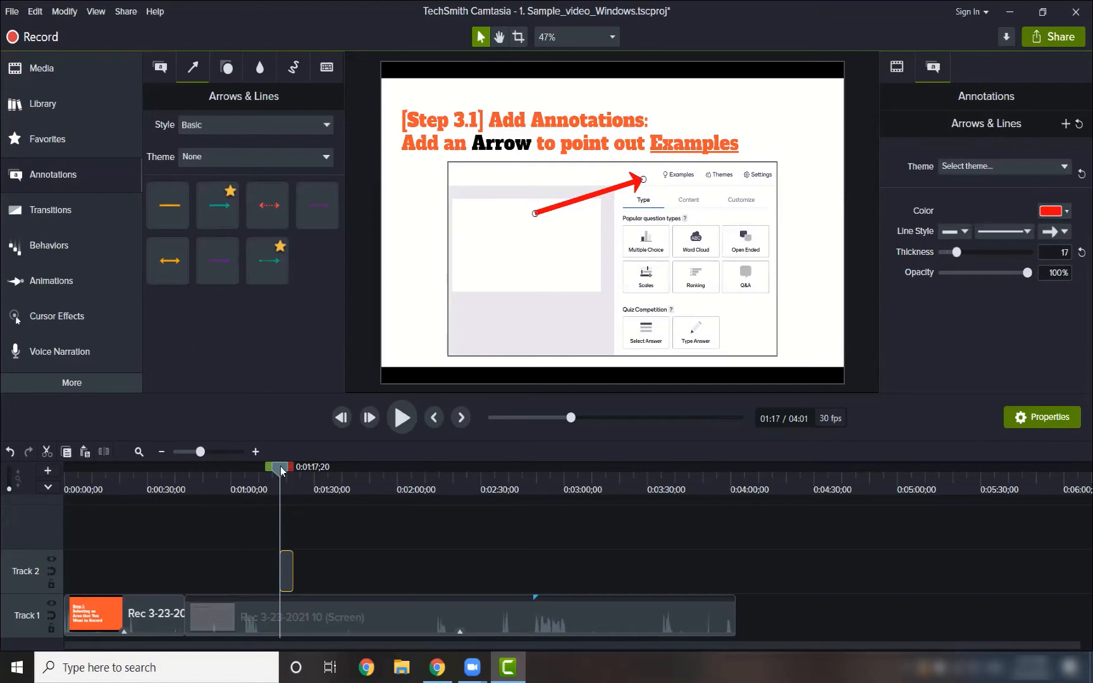
Extend the arrow annotation on Track 2 to end at 0:01:26;27, and return the playhead to 0:01:17;12.
drag(280, 469, 305, 471)
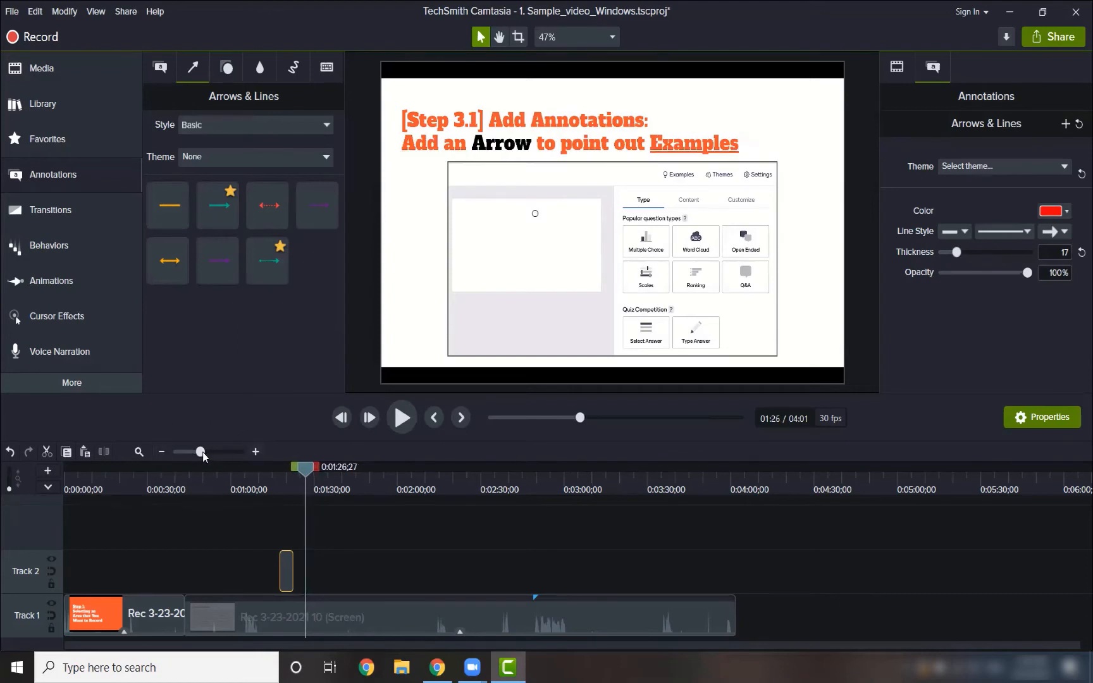
drag(200, 452, 206, 451)
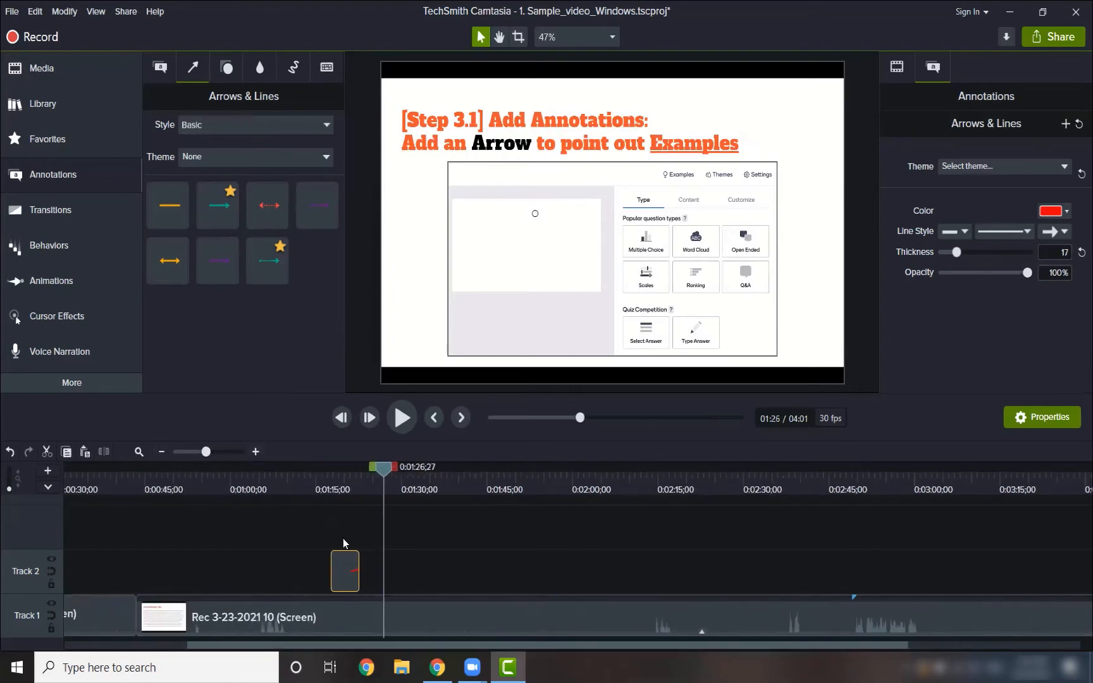
drag(357, 559, 380, 564)
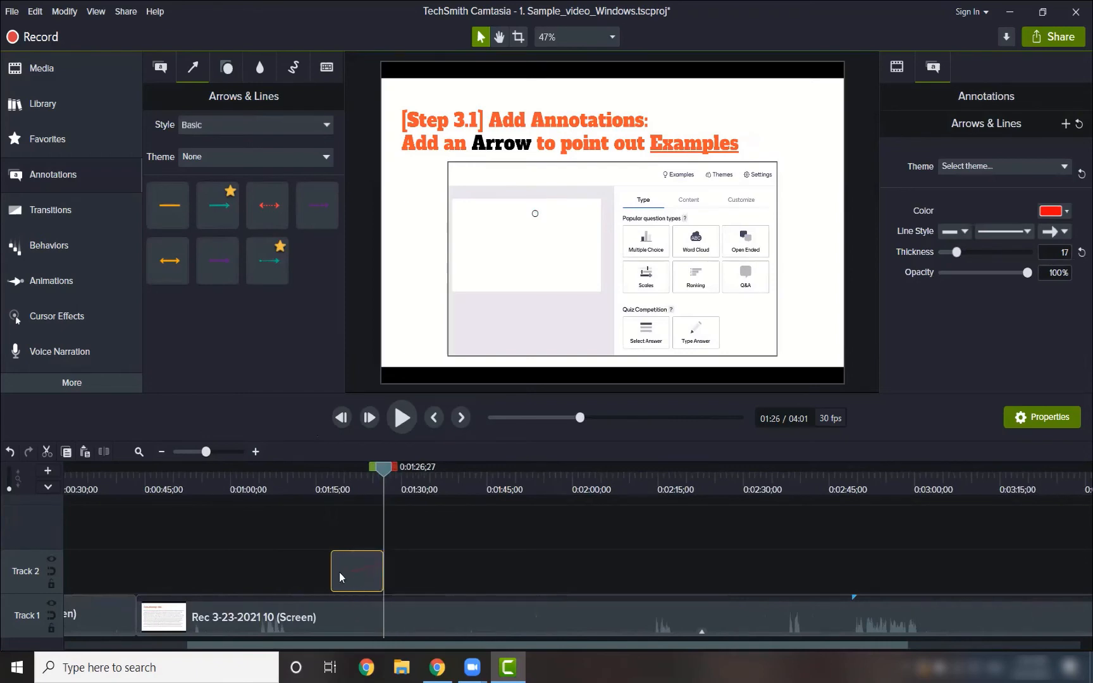
drag(378, 476, 332, 491)
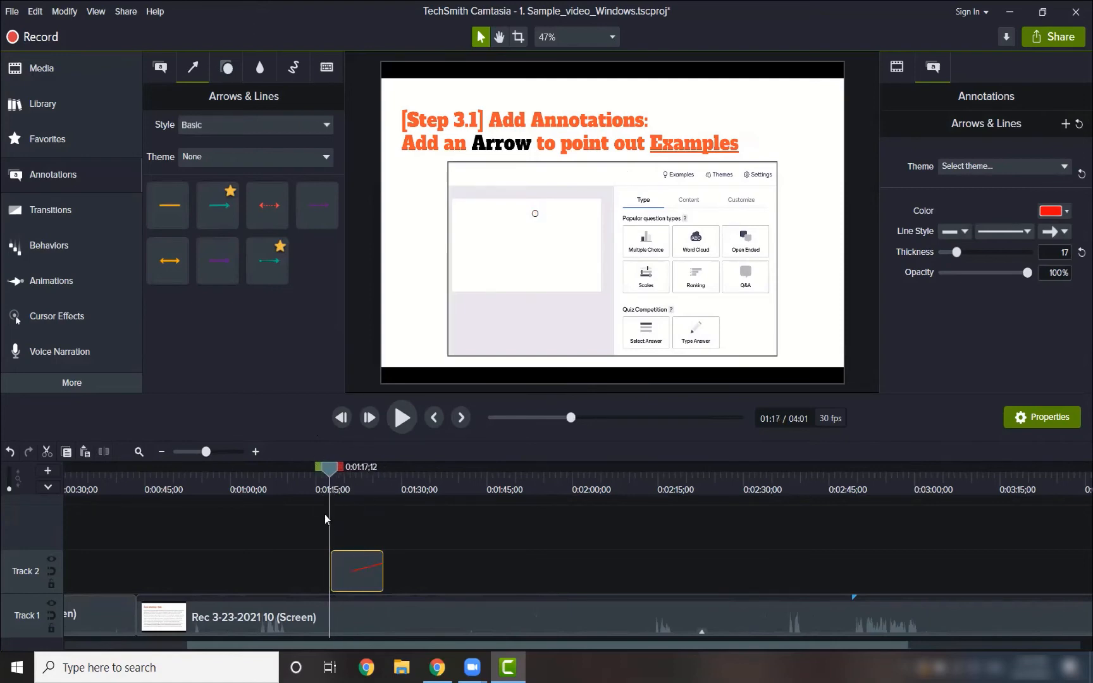
Play back the arrow annotation from 0:01:16;15 and extend its end on Track 2 to 0:01:26;29.
drag(330, 471, 325, 473)
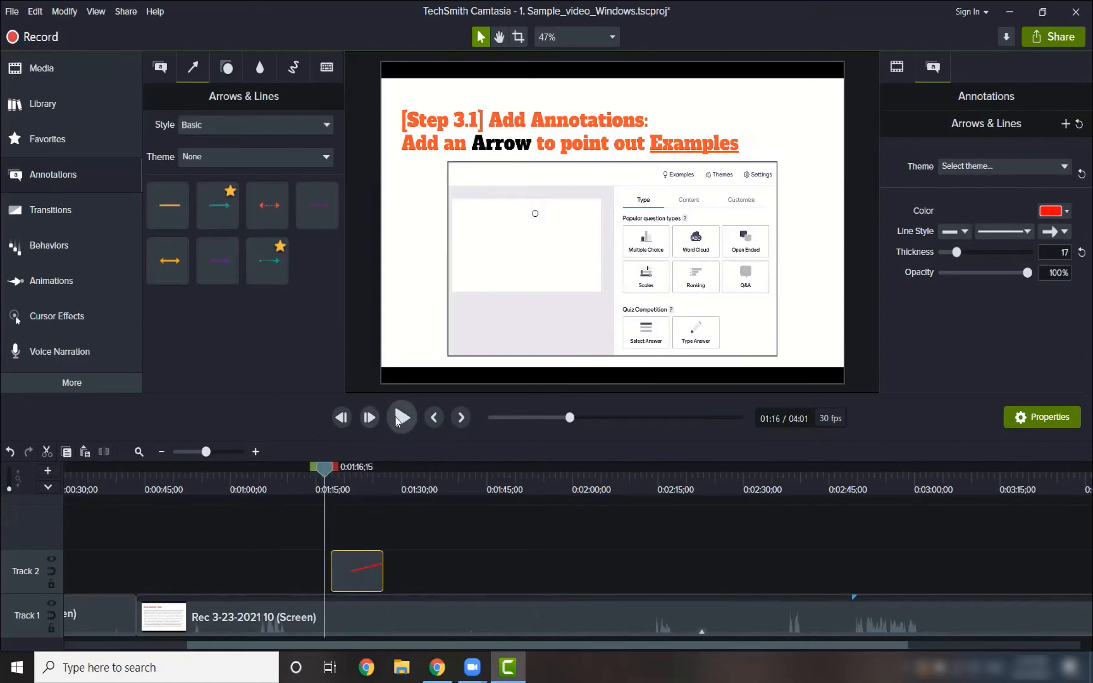
click(397, 419)
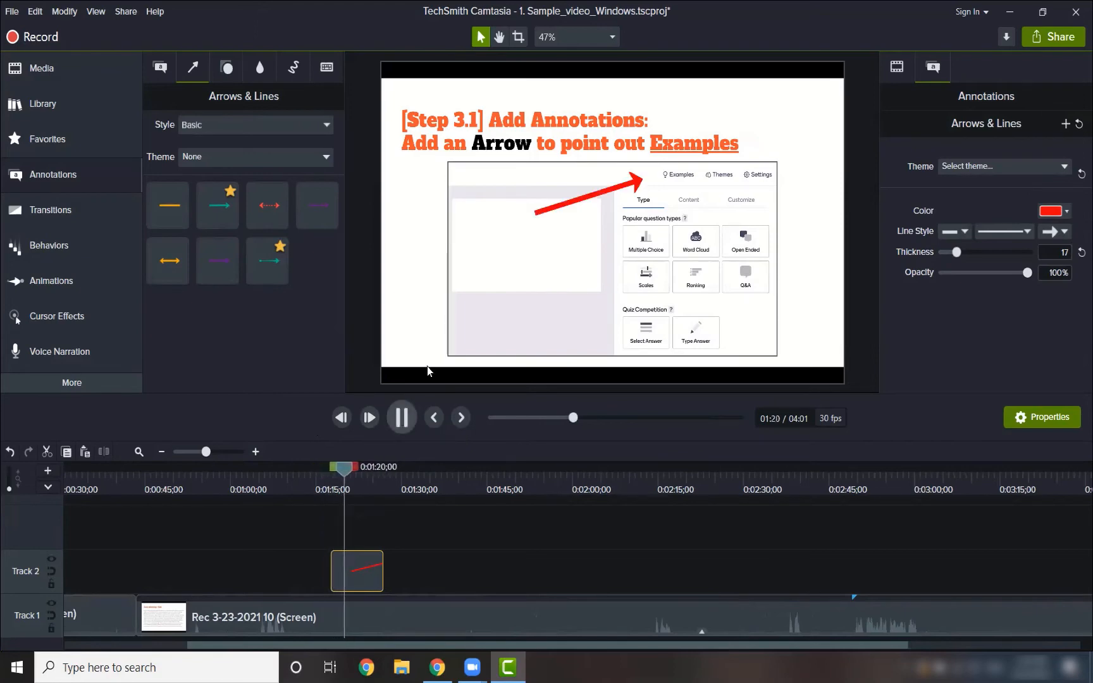
click(399, 422)
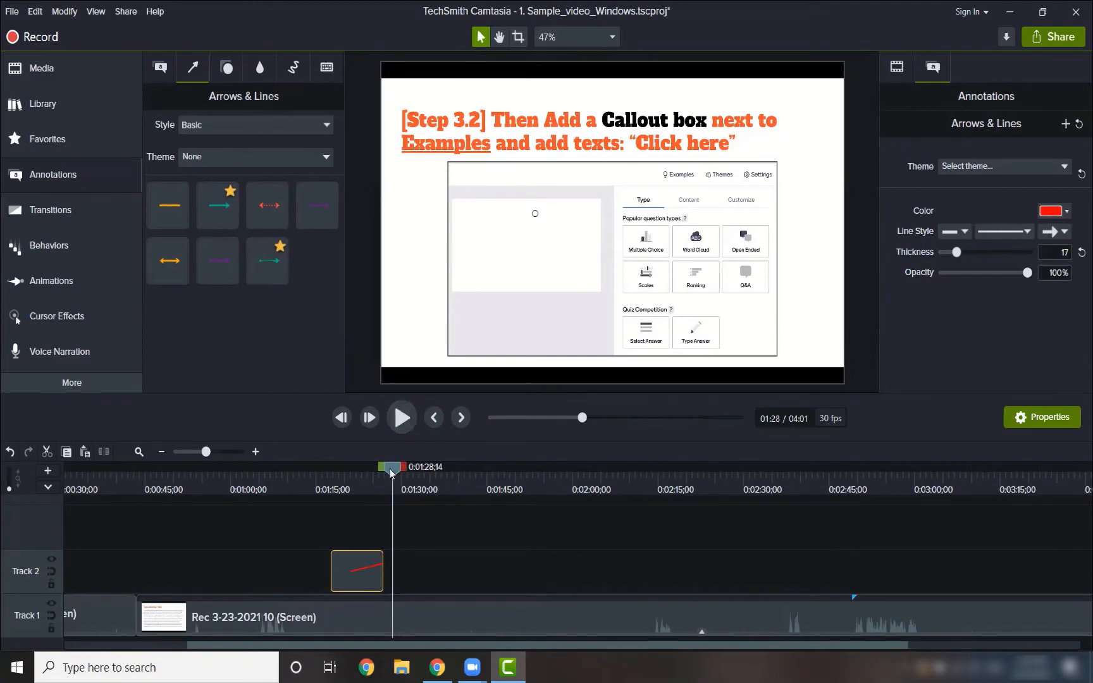
drag(392, 472, 383, 473)
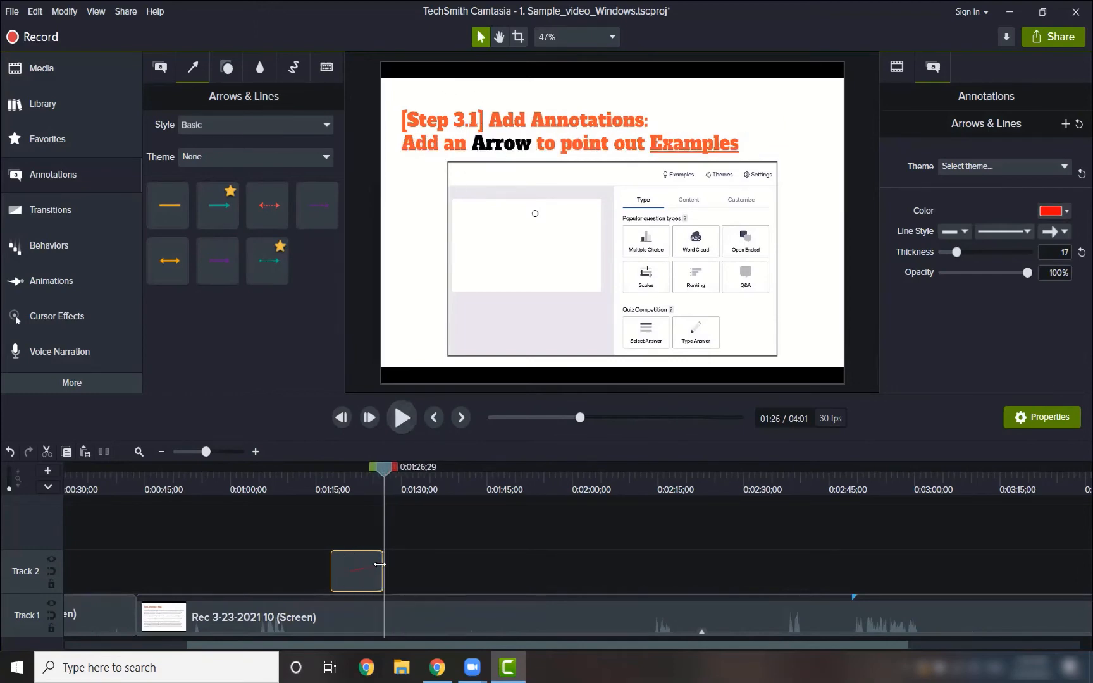
drag(381, 564, 385, 563)
Add the Basic style red speech bubble callout to Track 2 at 0:01:28;05, over the slide's white box with its tail pointing at Examples.
drag(384, 476, 391, 475)
click(169, 70)
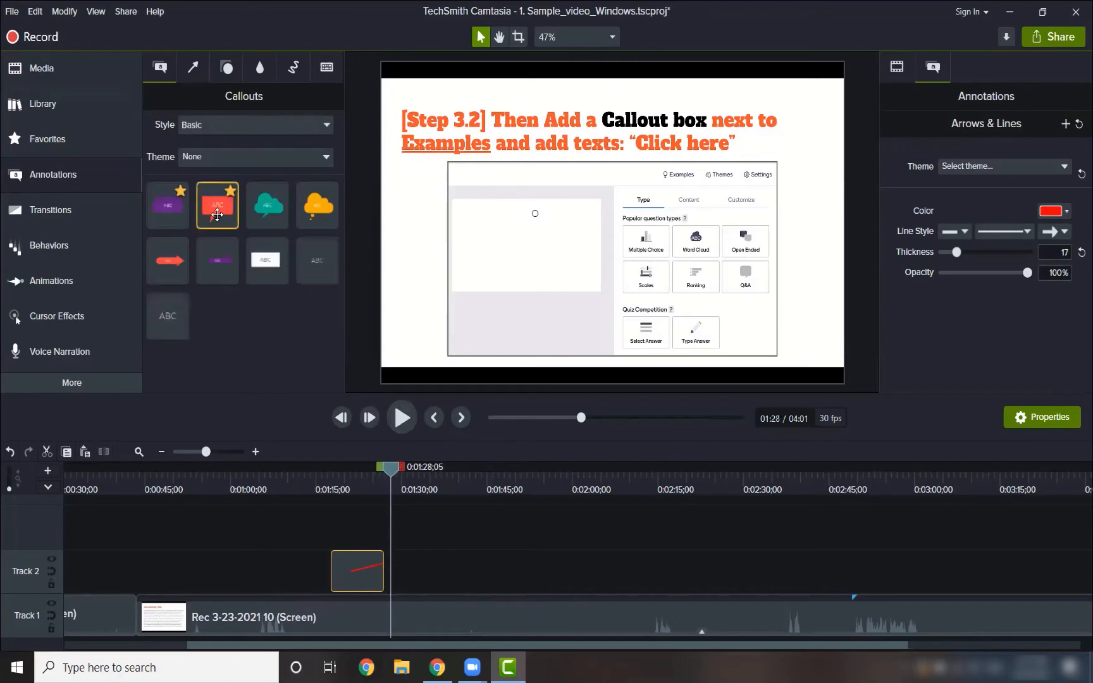
drag(217, 211, 400, 563)
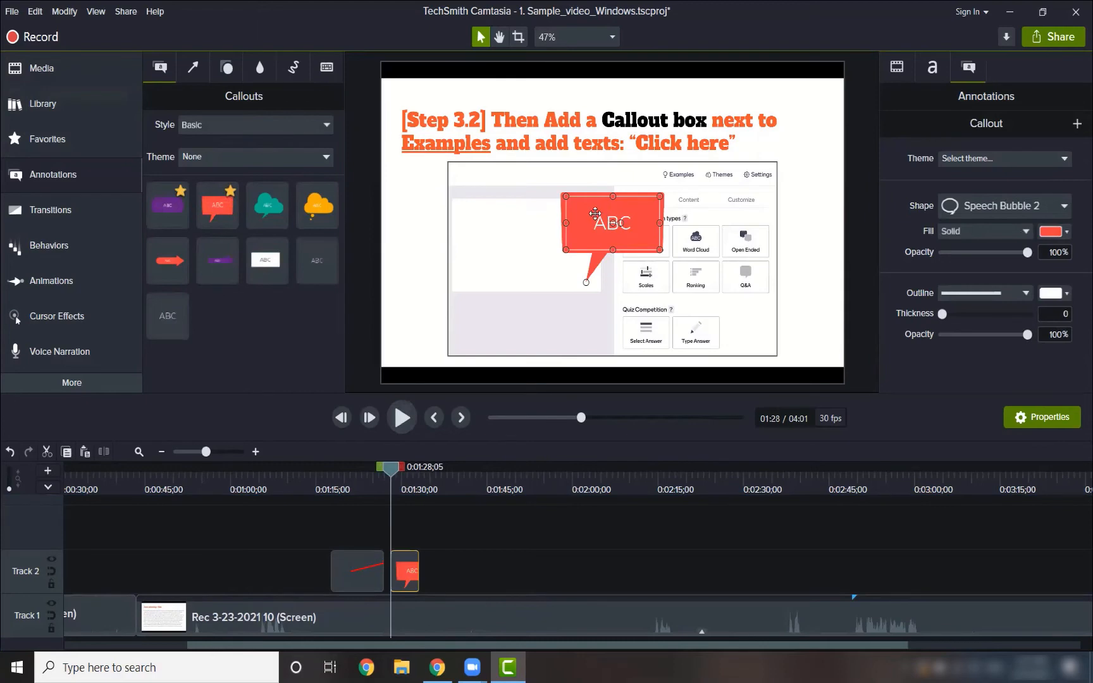
drag(593, 212, 519, 201)
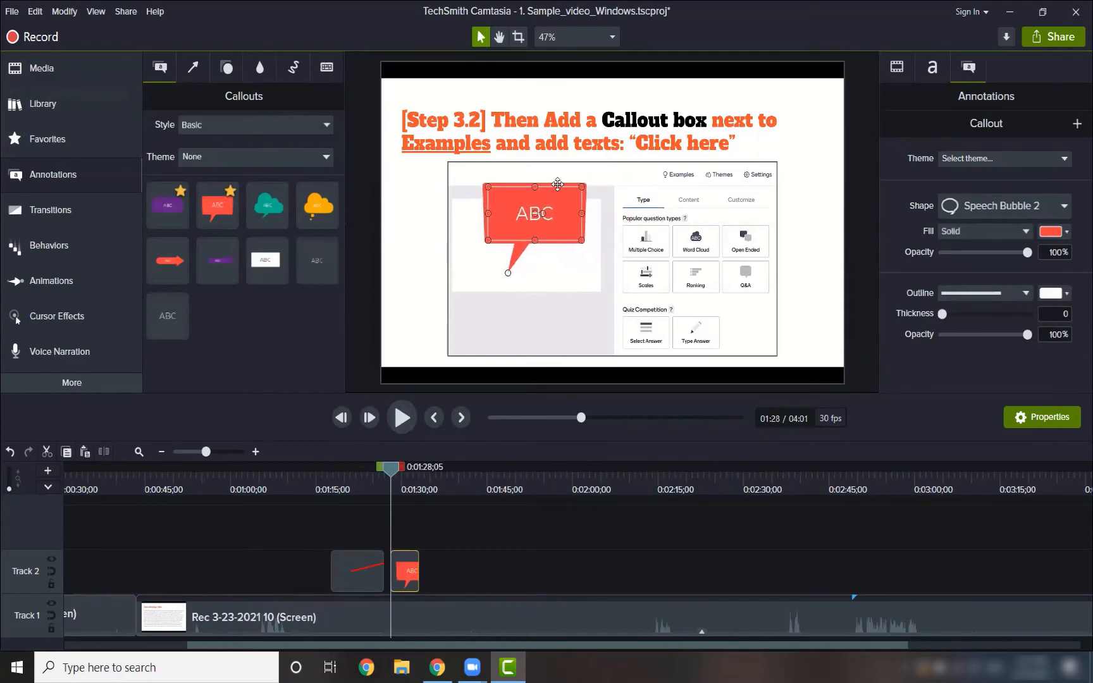
drag(508, 273, 653, 179)
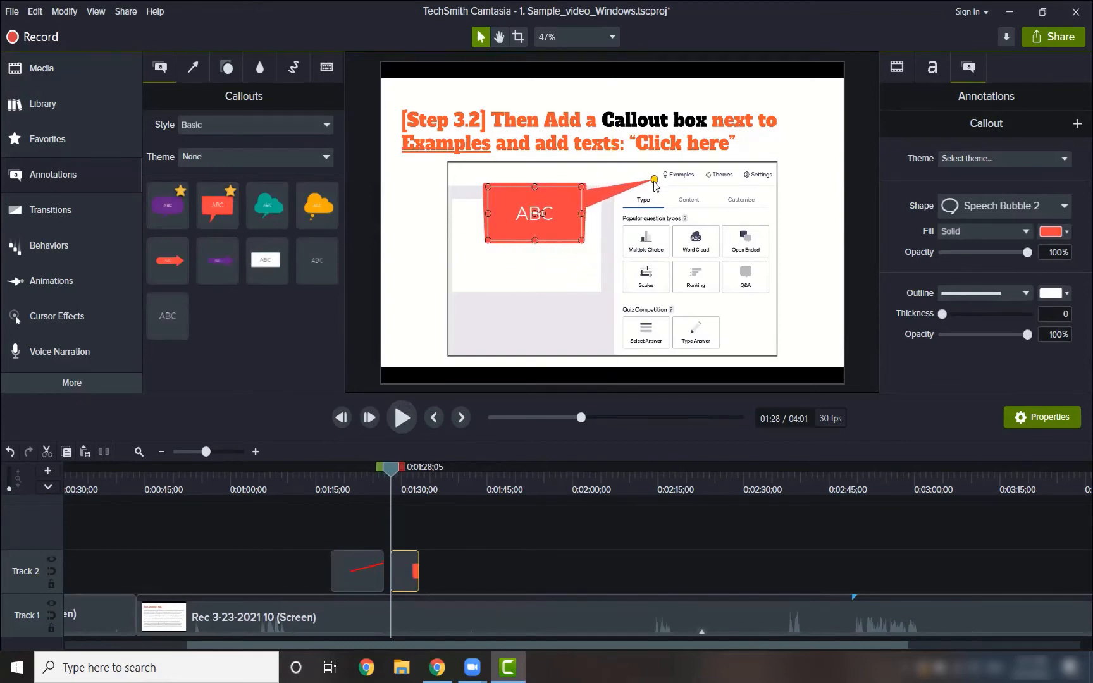
Replace the speech bubble callout's placeholder text with "Click here".
double_click(519, 212)
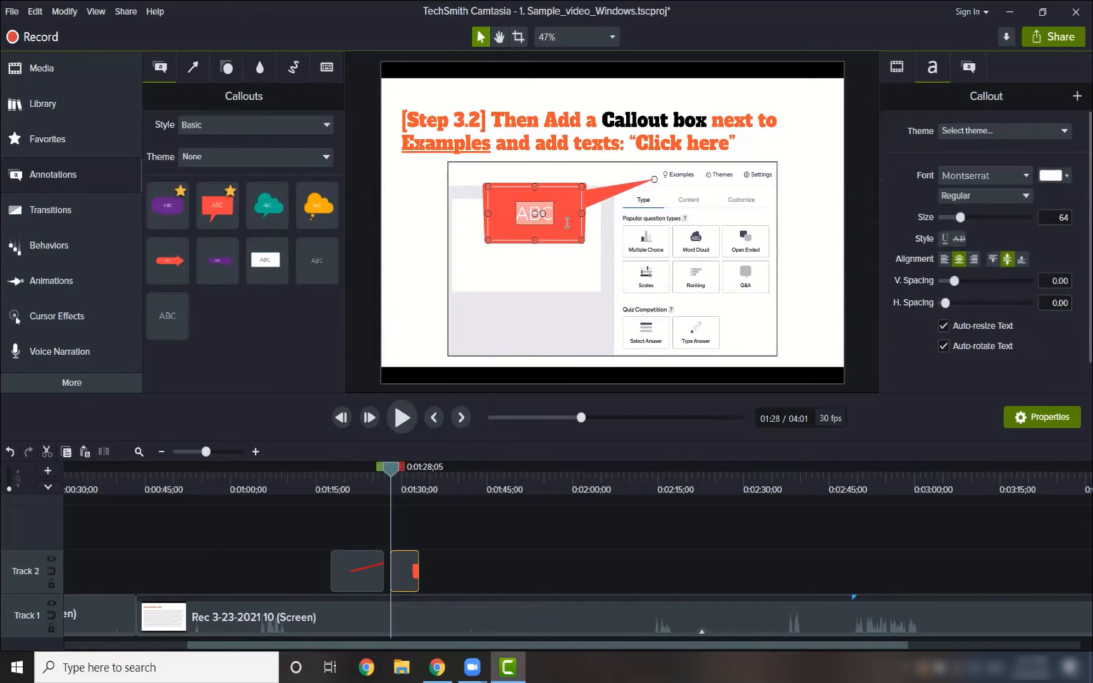
text(Click here)
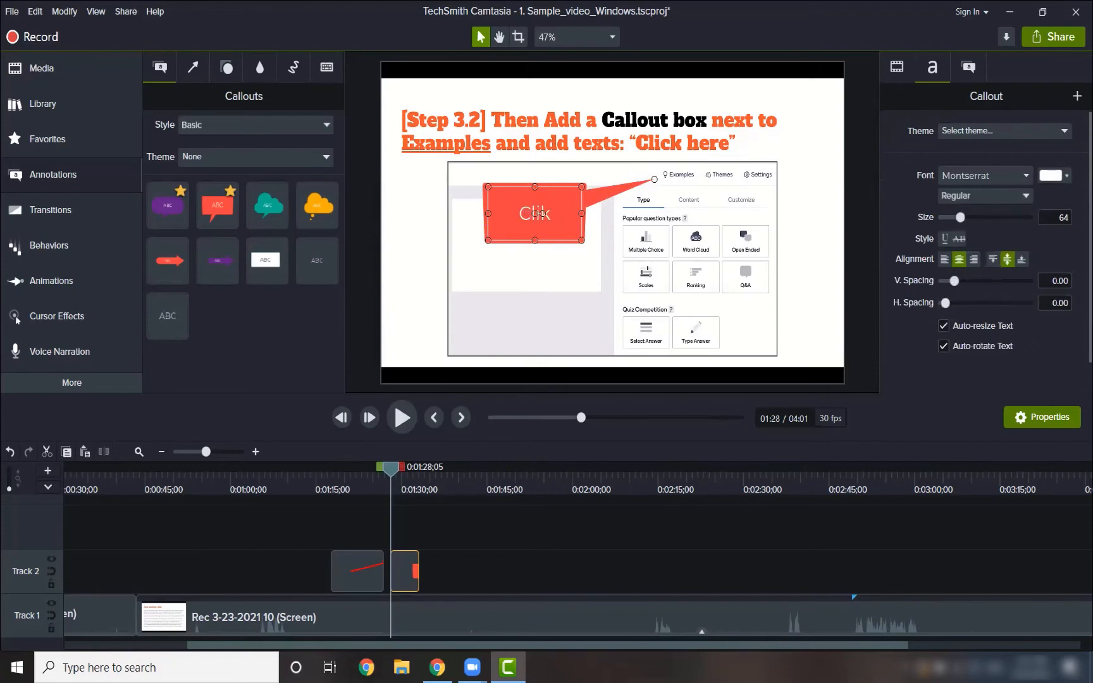
click(816, 237)
Extend the speech bubble callout on Track 2 to end at 0:01:38;08.
drag(393, 473, 448, 470)
click(415, 569)
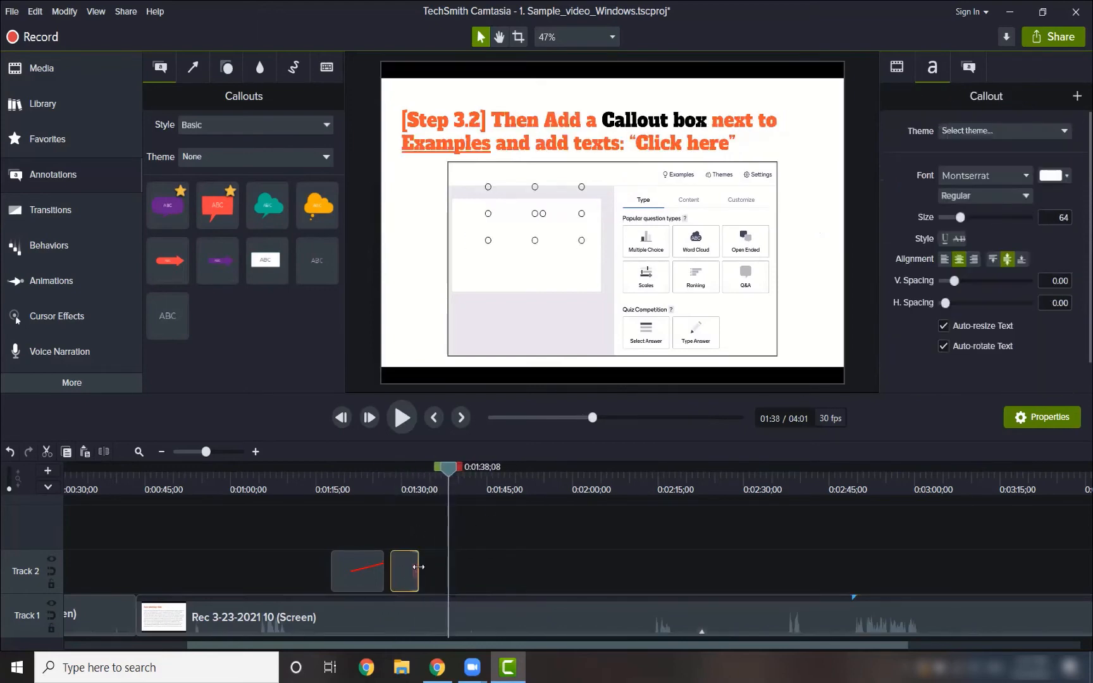
drag(418, 567, 448, 566)
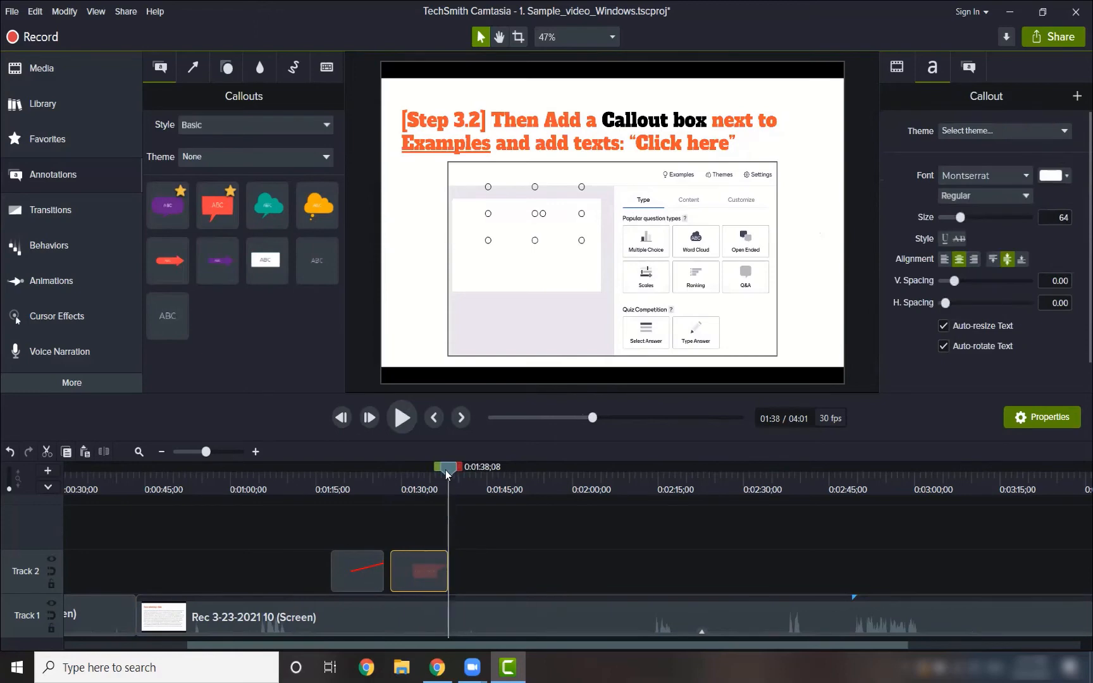
Add a Pixelate annotation at 0:01:39;23 and size it to cover the blue paragraph, discarding the trial highlighter.
drag(445, 474, 454, 474)
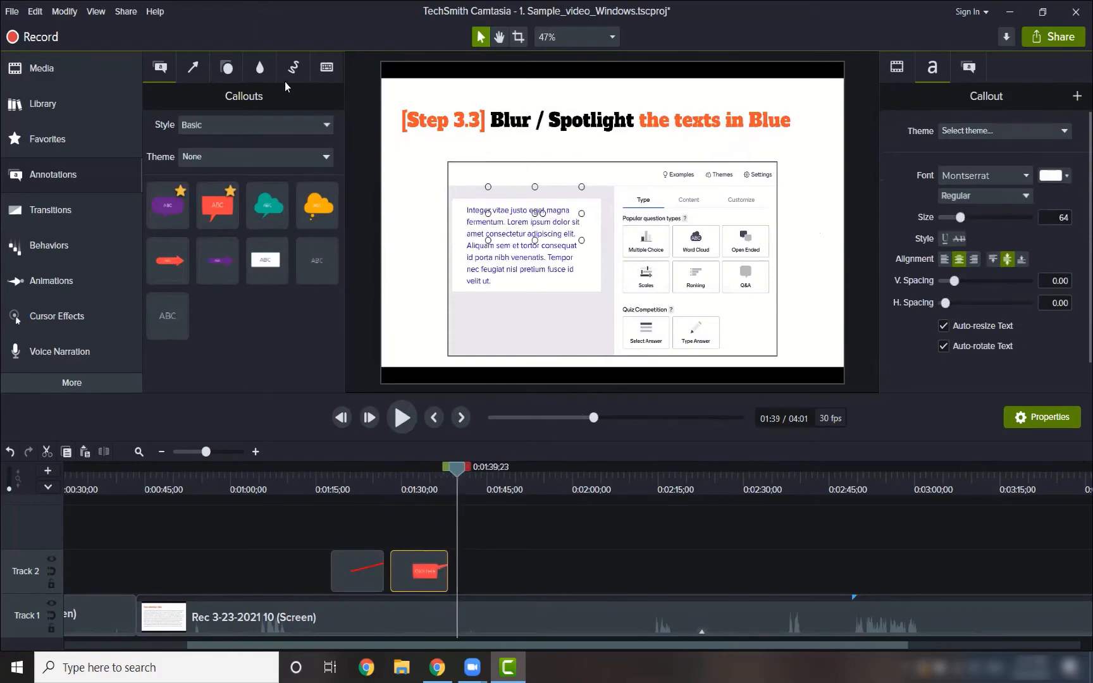
click(227, 71)
click(261, 71)
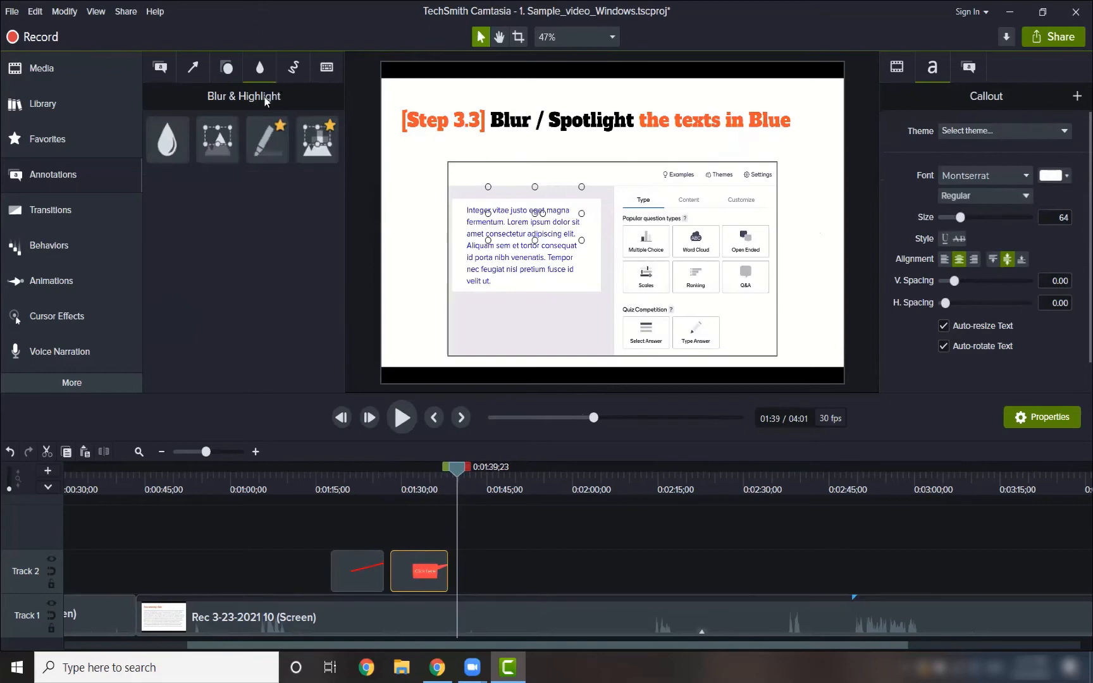
mouse_move(272, 139)
mouse_down()
mouse_move(392, 206)
mouse_move(496, 235)
mouse_up()
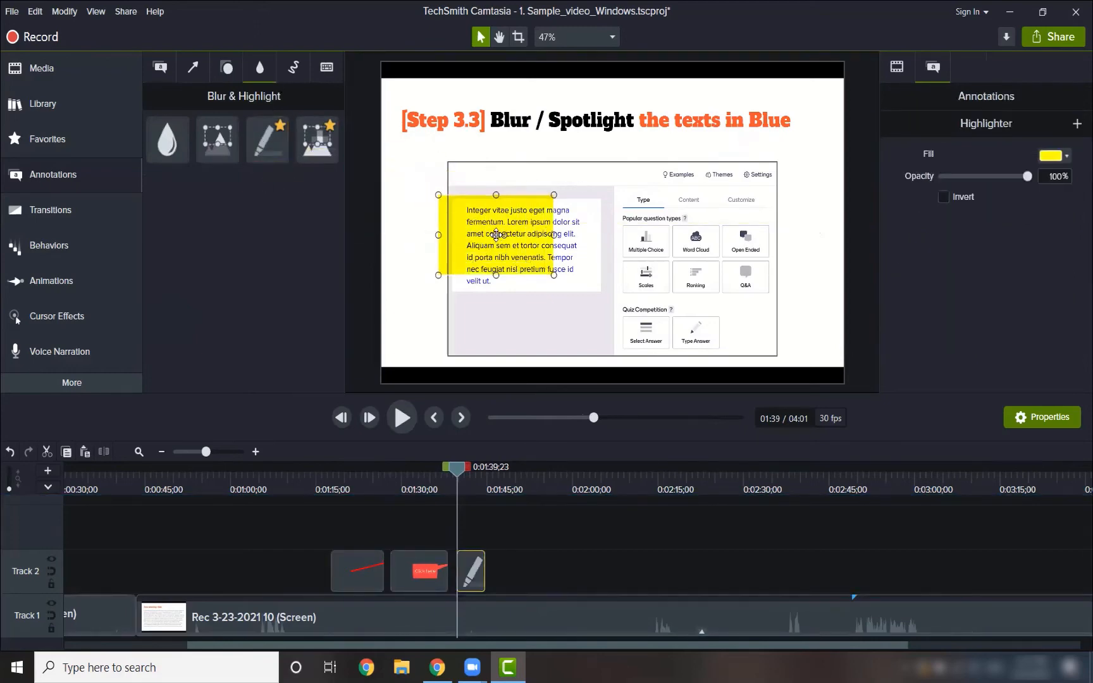
key(Delete)
mouse_move(317, 139)
mouse_down()
mouse_move(427, 180)
mouse_move(527, 254)
mouse_move(518, 245)
mouse_up()
drag(576, 202, 591, 202)
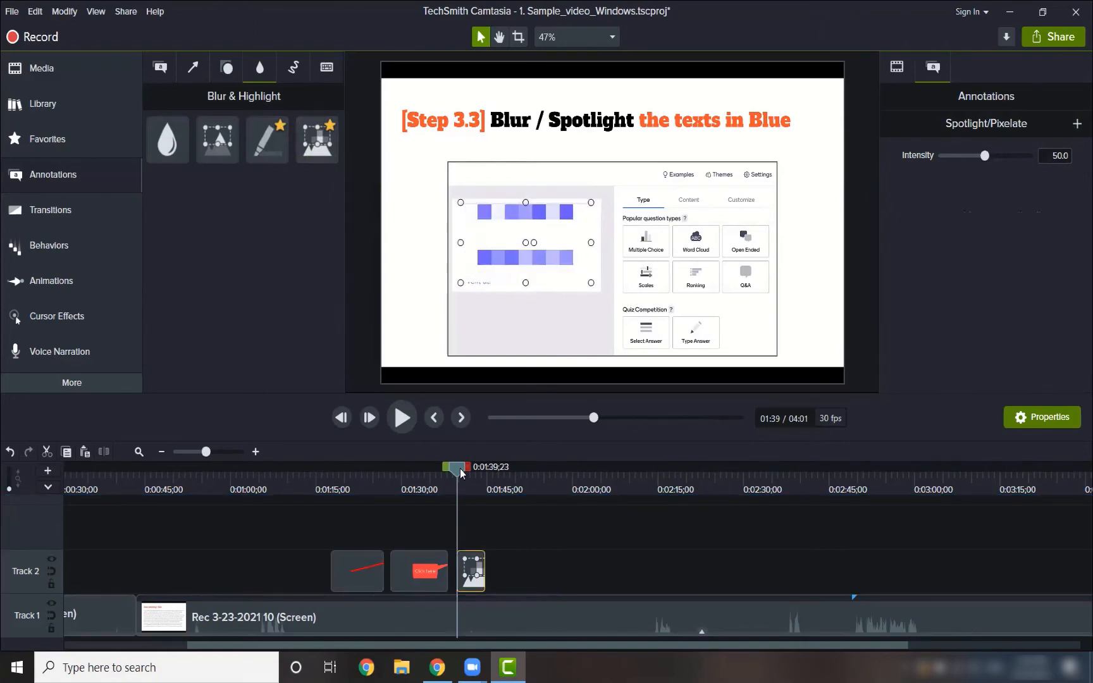
Extend the Pixelate annotation on Track 2 to the start of the Step 3.4 slide, just past 0:01:50;20.
drag(460, 472, 516, 472)
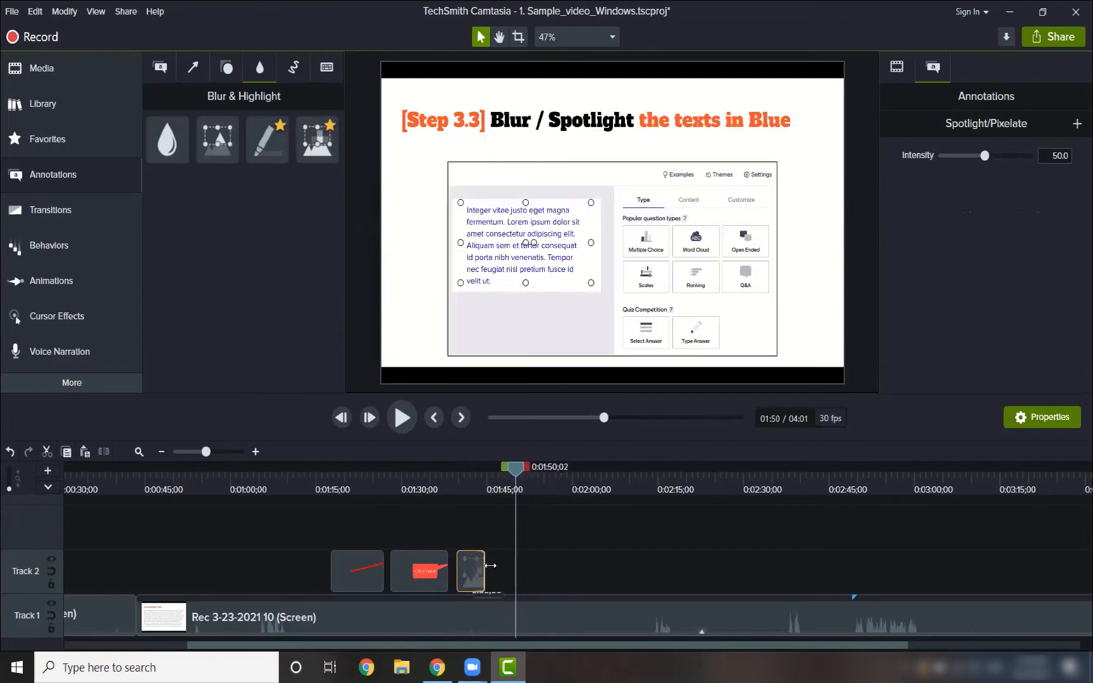
drag(490, 565, 517, 566)
drag(512, 471, 517, 473)
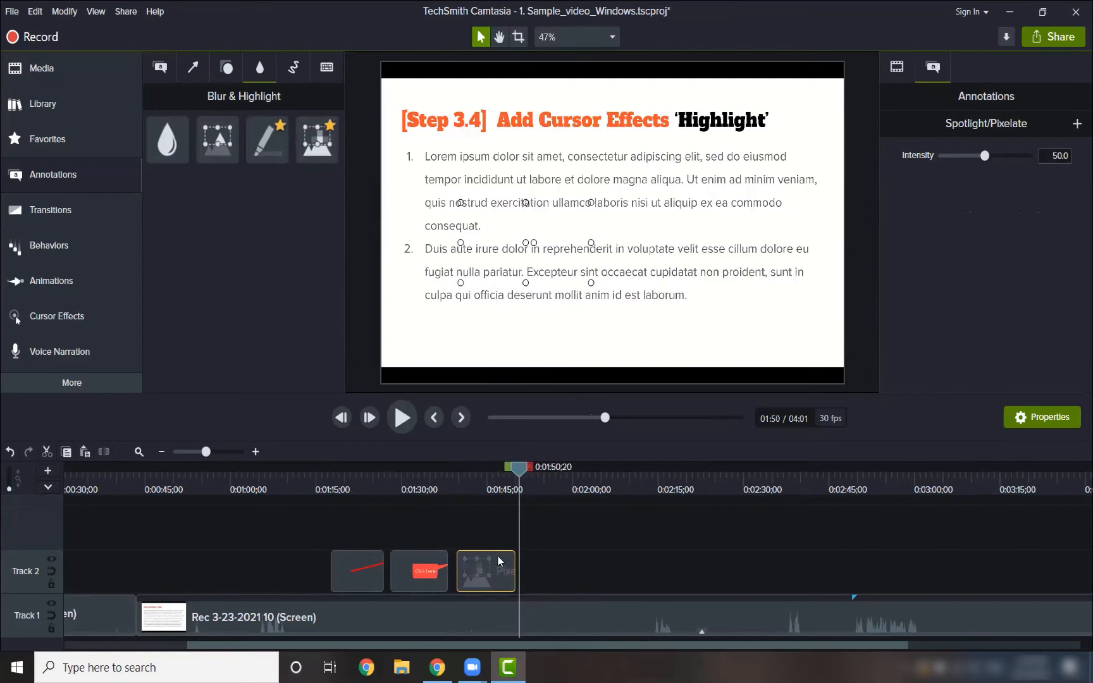
drag(514, 565, 522, 566)
Return the playhead to 0:01:16;28, just before the arrow annotation, and select the arrow clip on Track 2.
mouse_move(518, 472)
mouse_down()
mouse_move(367, 468)
mouse_move(422, 476)
mouse_move(325, 479)
mouse_up()
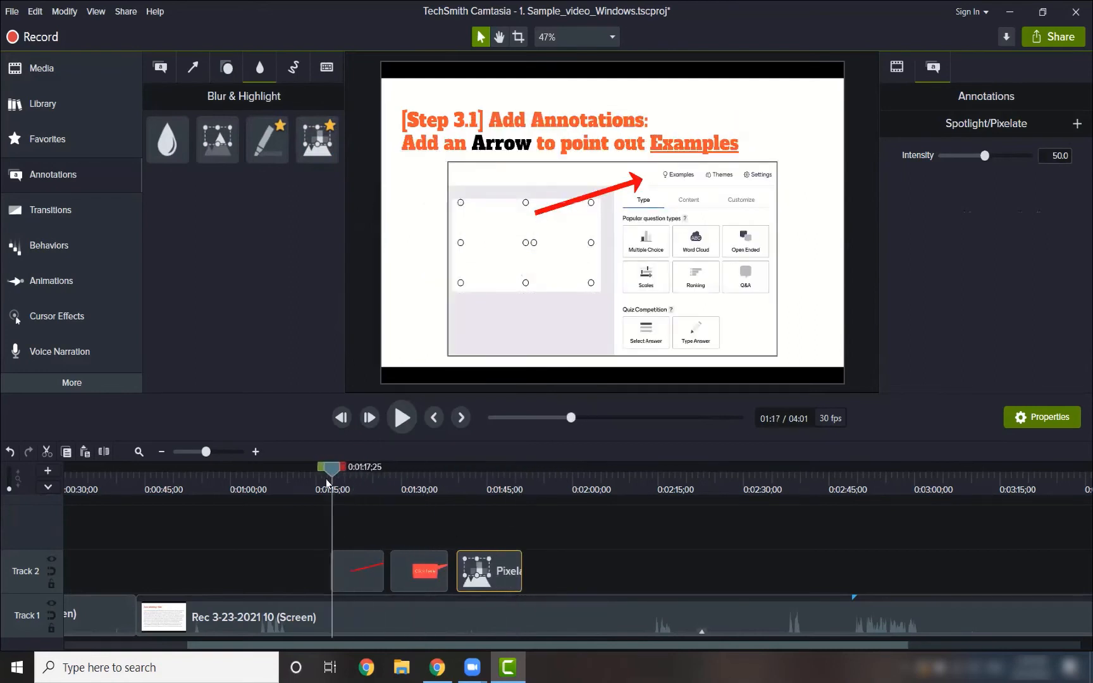
click(77, 171)
click(74, 172)
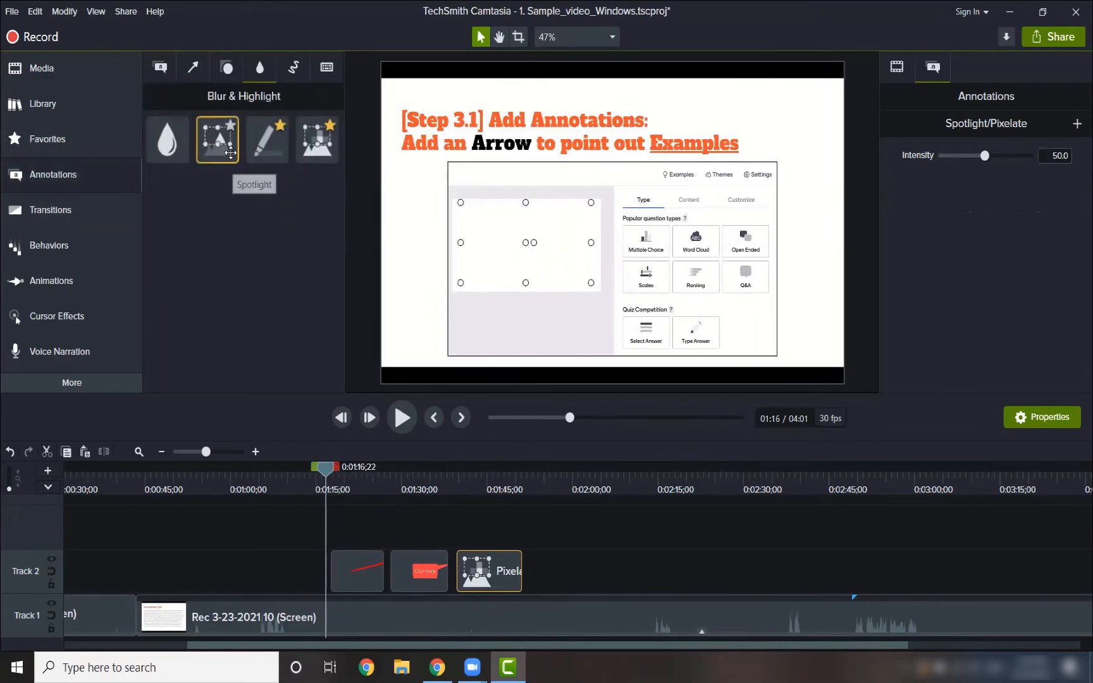
mouse_move(217, 149)
mouse_down()
mouse_move(427, 197)
mouse_move(224, 150)
mouse_up()
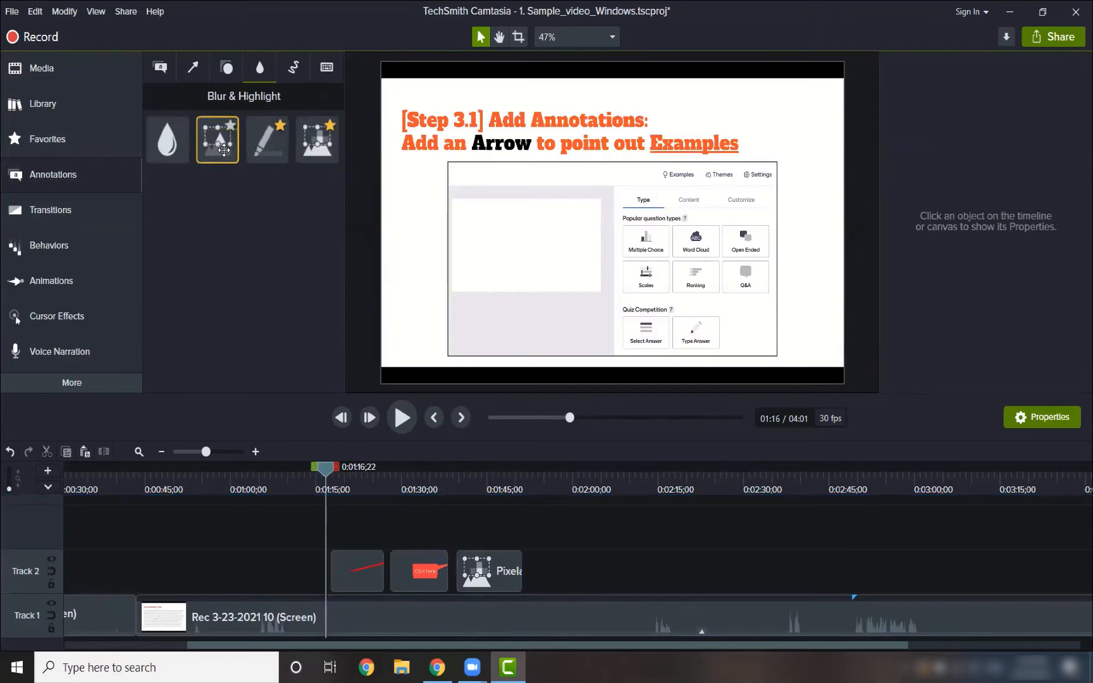
click(357, 575)
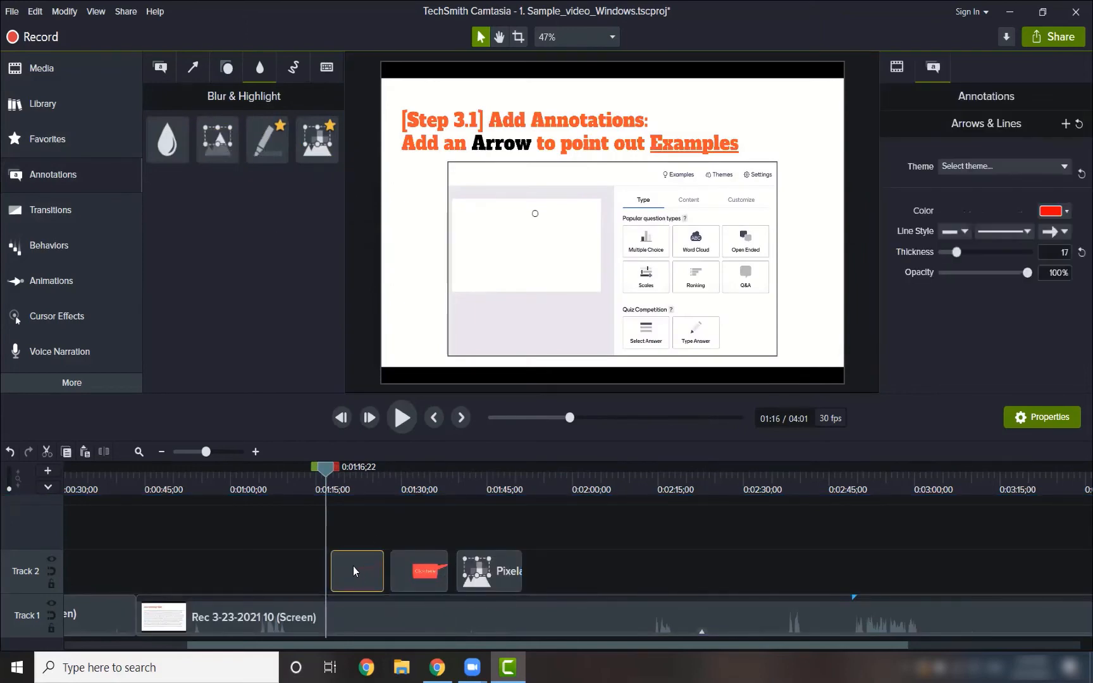
drag(325, 468, 329, 470)
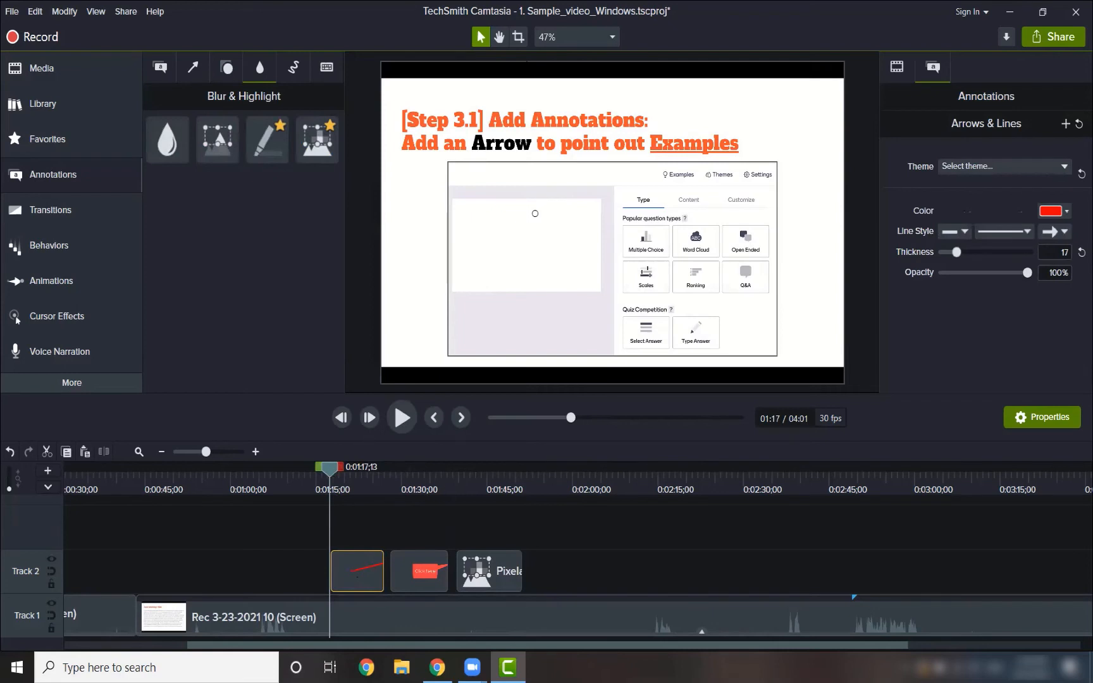
click(328, 490)
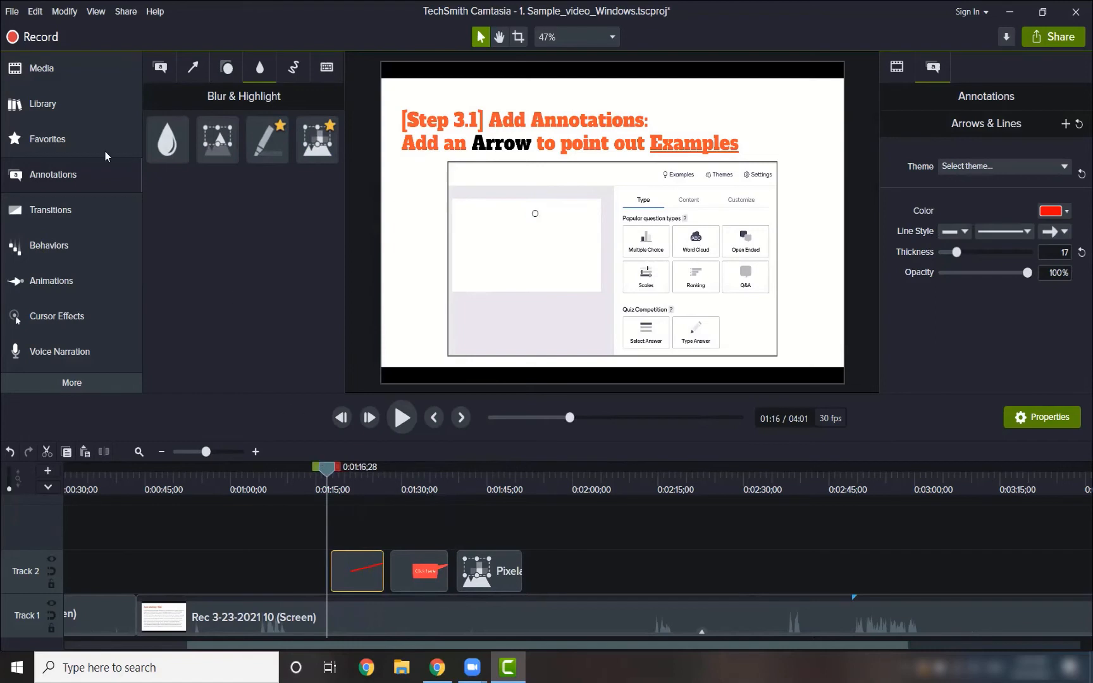
Look through the annotation categories, including callouts, shapes, sketch motion and keystroke callouts, ending on arrows and lines.
click(163, 67)
click(188, 72)
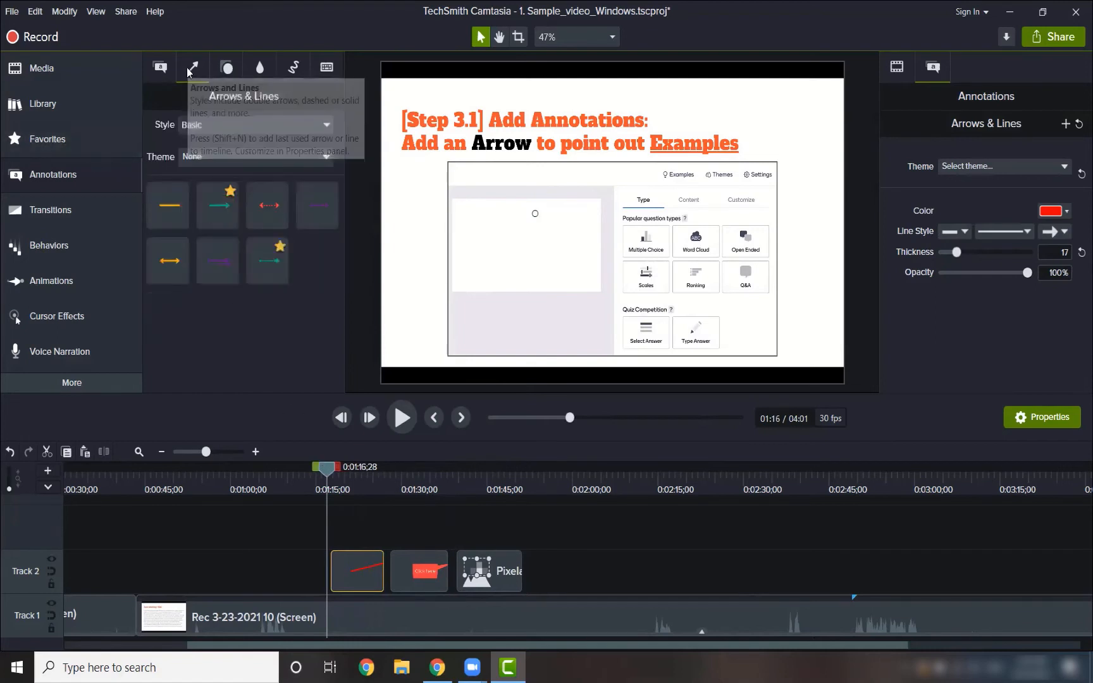
click(169, 75)
click(189, 70)
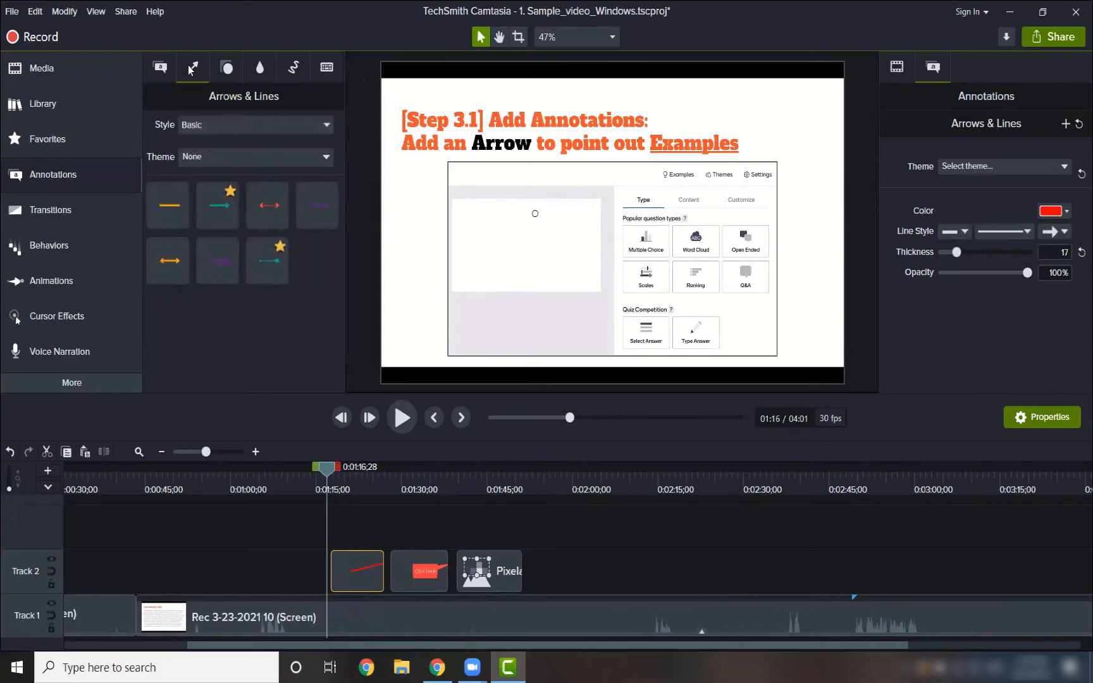
click(229, 68)
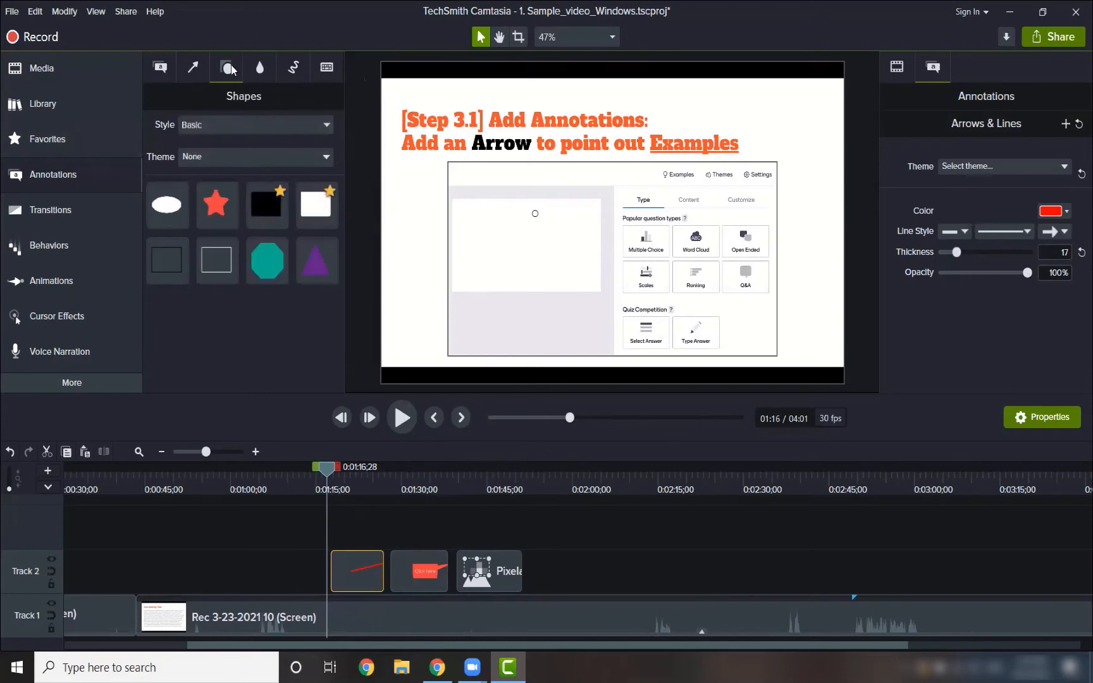
click(295, 69)
click(327, 69)
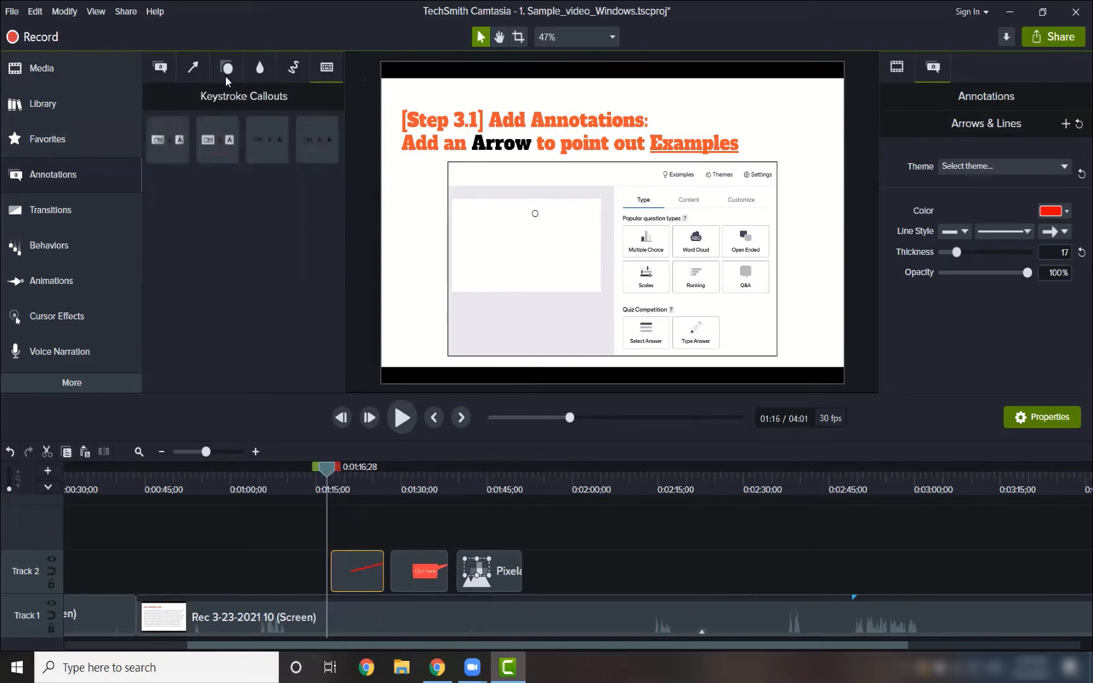
click(193, 68)
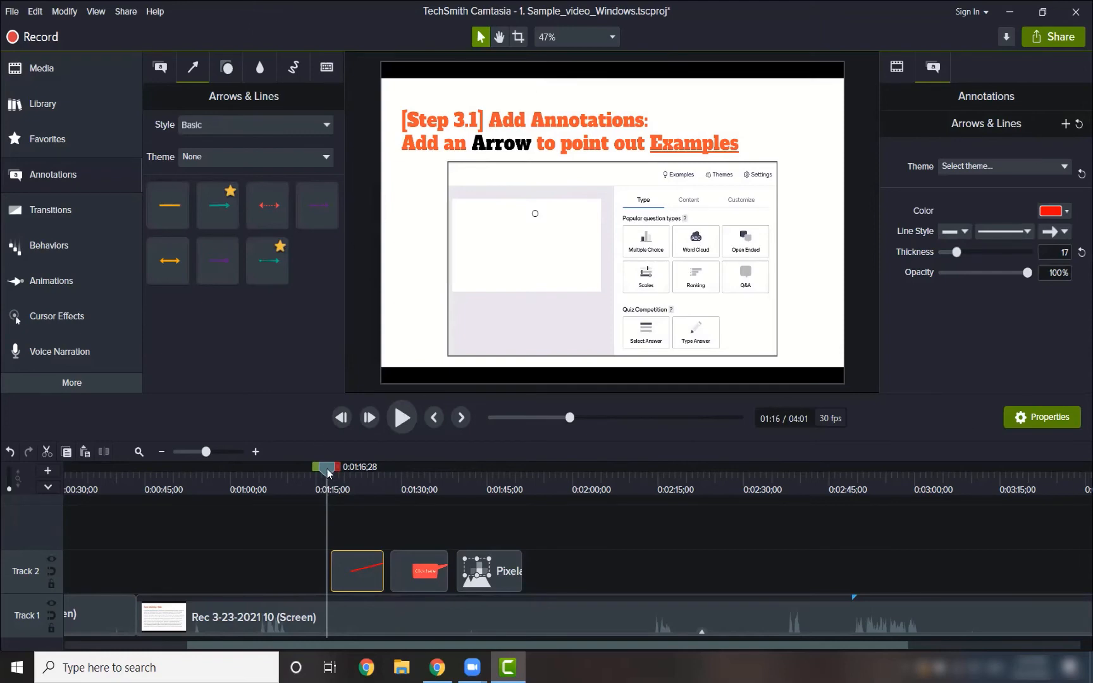
Scrub through the annotations on Track 2 to 0:01:44;15, inspect the Pixelate annotation's properties, and clear the selection.
drag(328, 472, 324, 468)
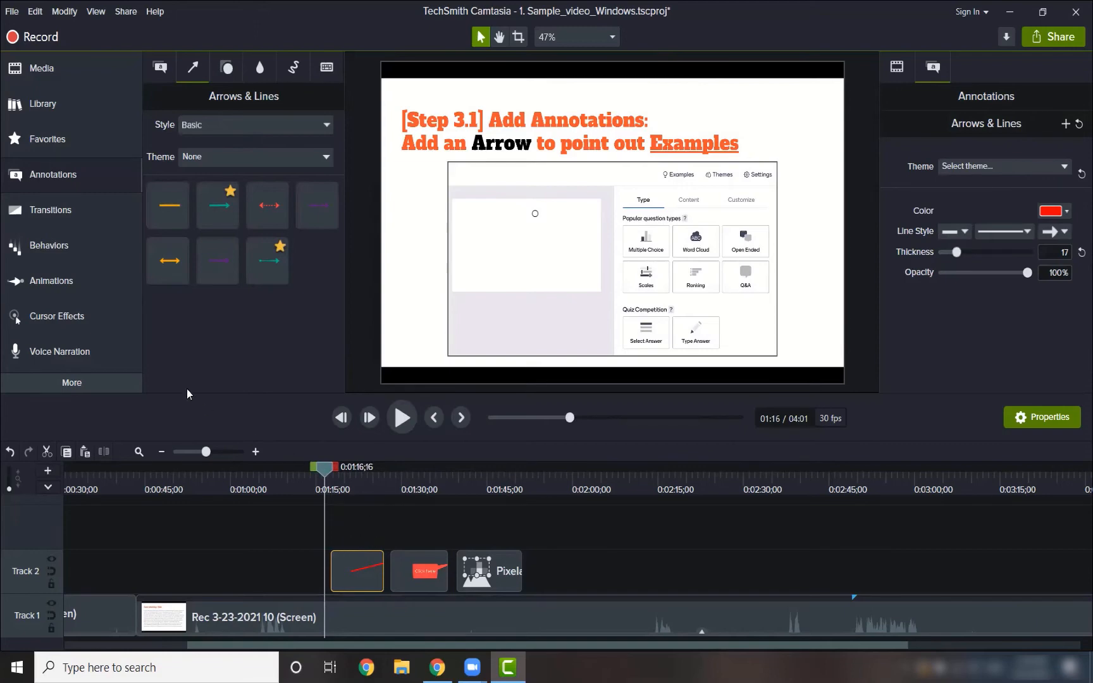
mouse_move(324, 468)
mouse_down()
mouse_move(470, 471)
mouse_move(517, 491)
mouse_move(453, 488)
mouse_move(492, 489)
mouse_move(482, 475)
mouse_move(464, 481)
mouse_up()
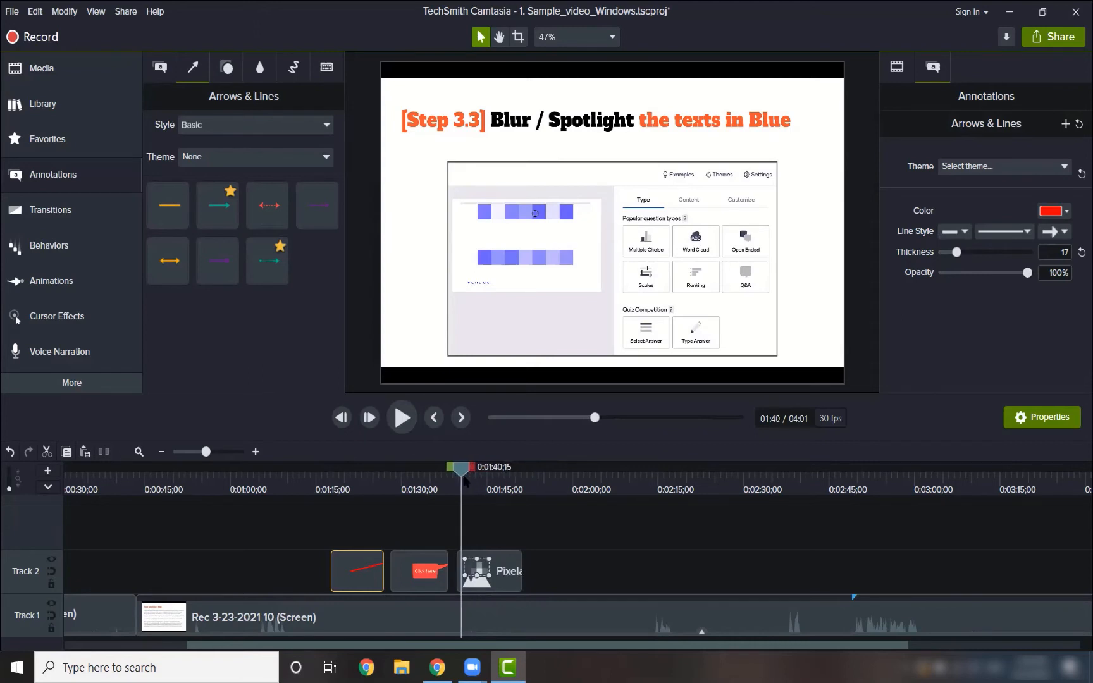
drag(464, 480, 488, 474)
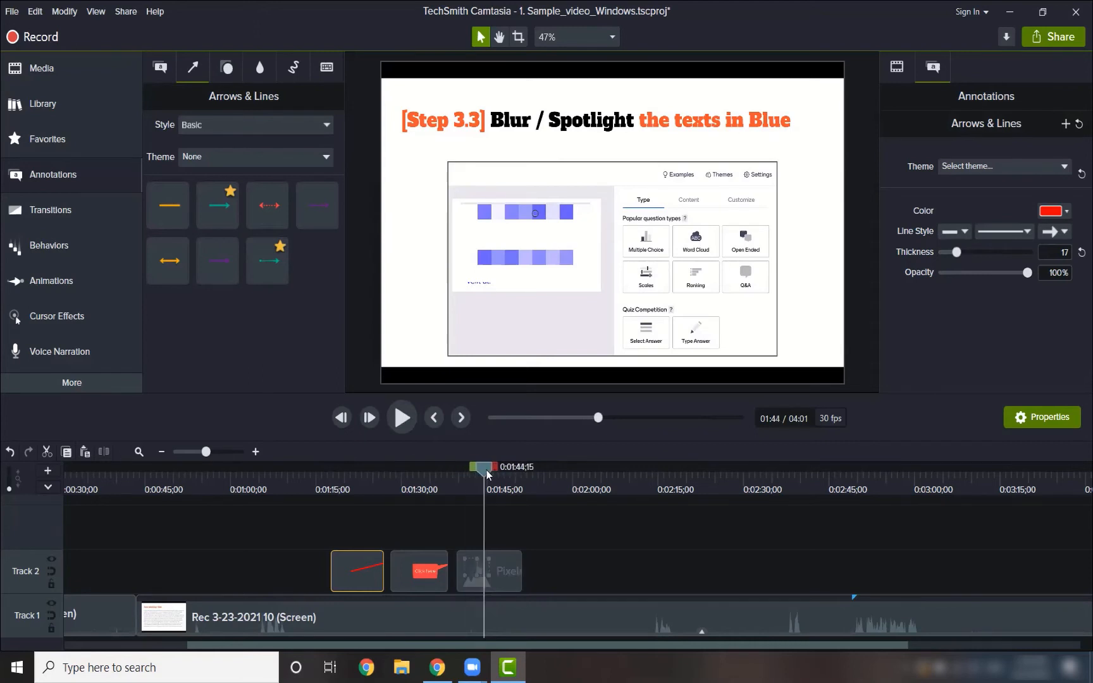
click(509, 527)
click(369, 580)
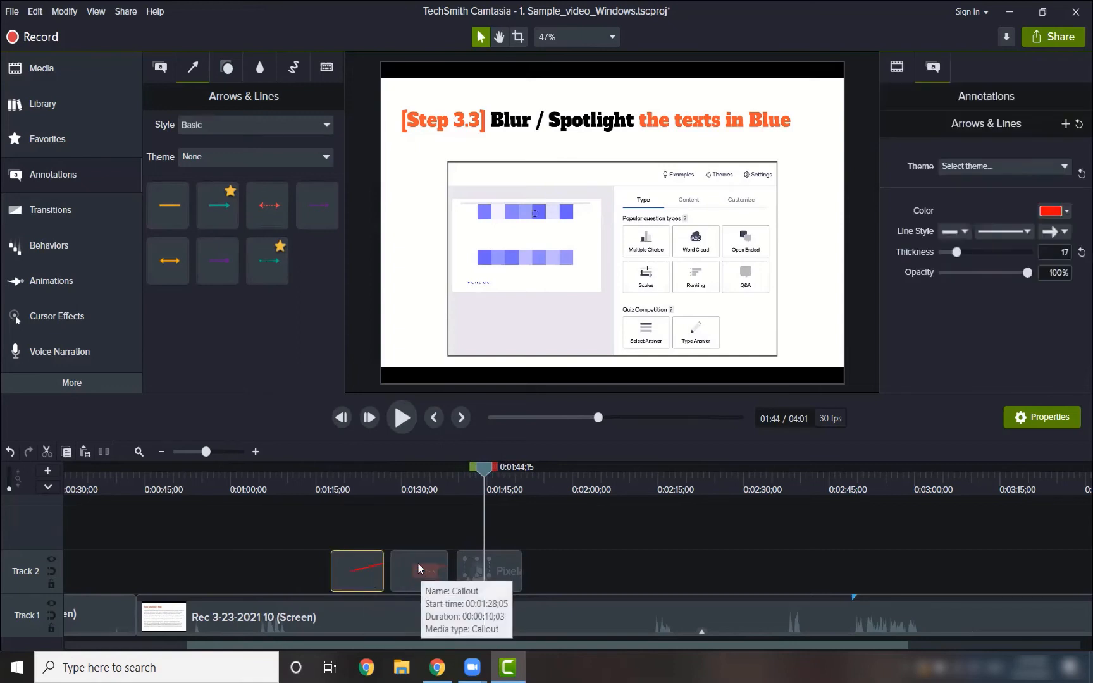
click(478, 561)
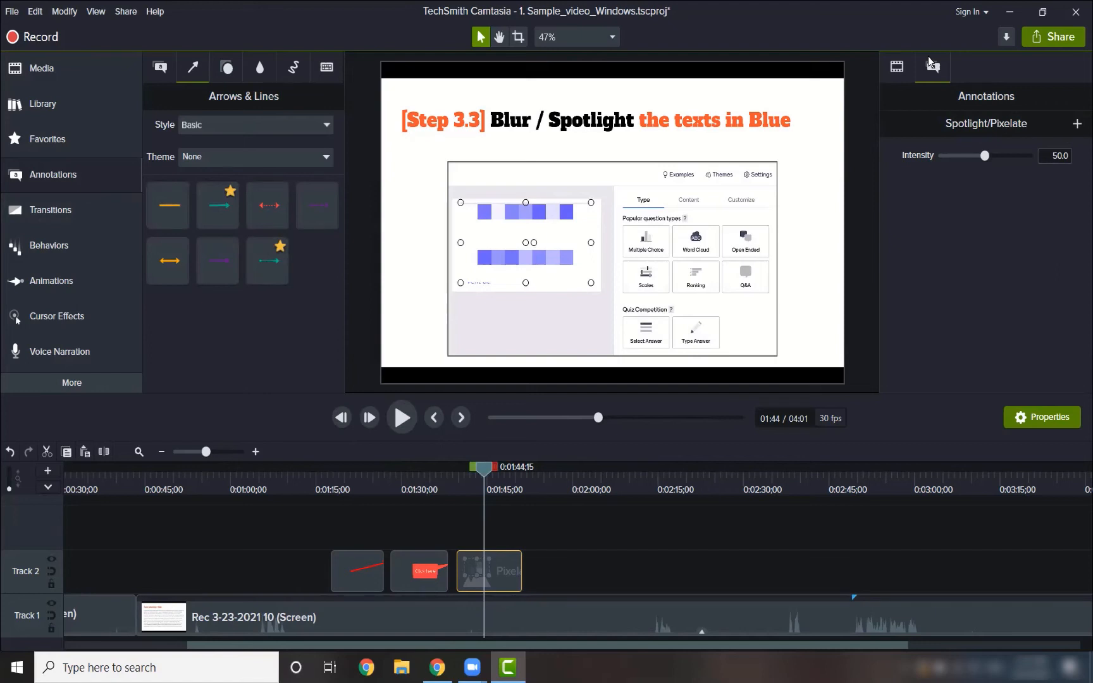
click(633, 552)
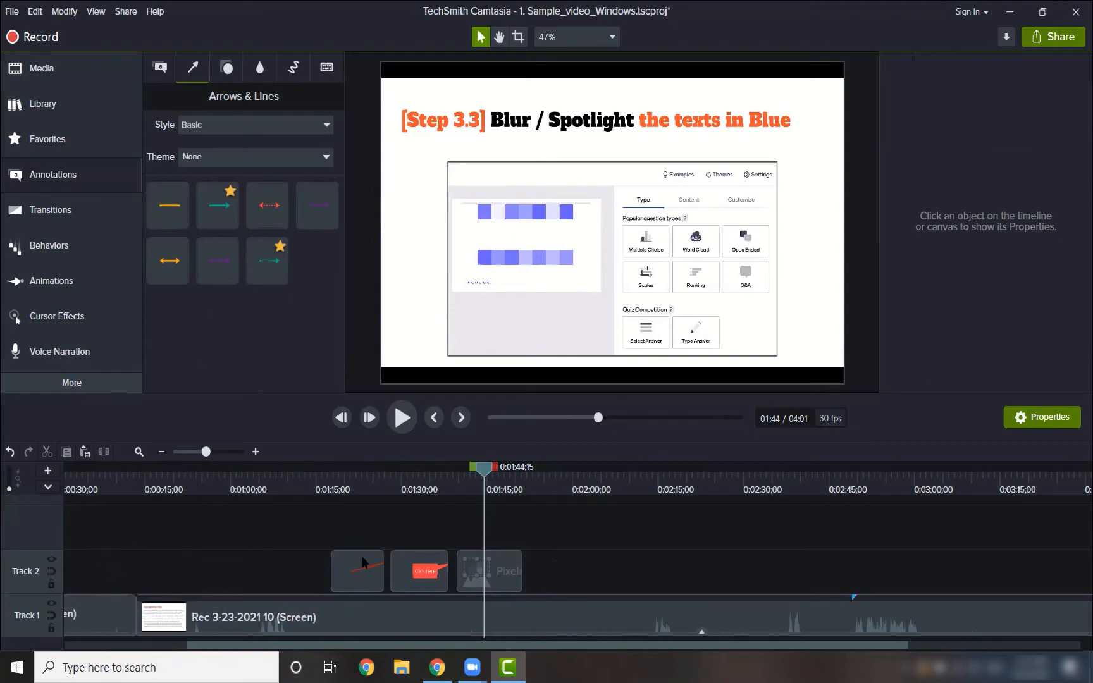
Separate the audio and video of all the screen recording clips on Track 1, and clear the selection.
click(354, 613)
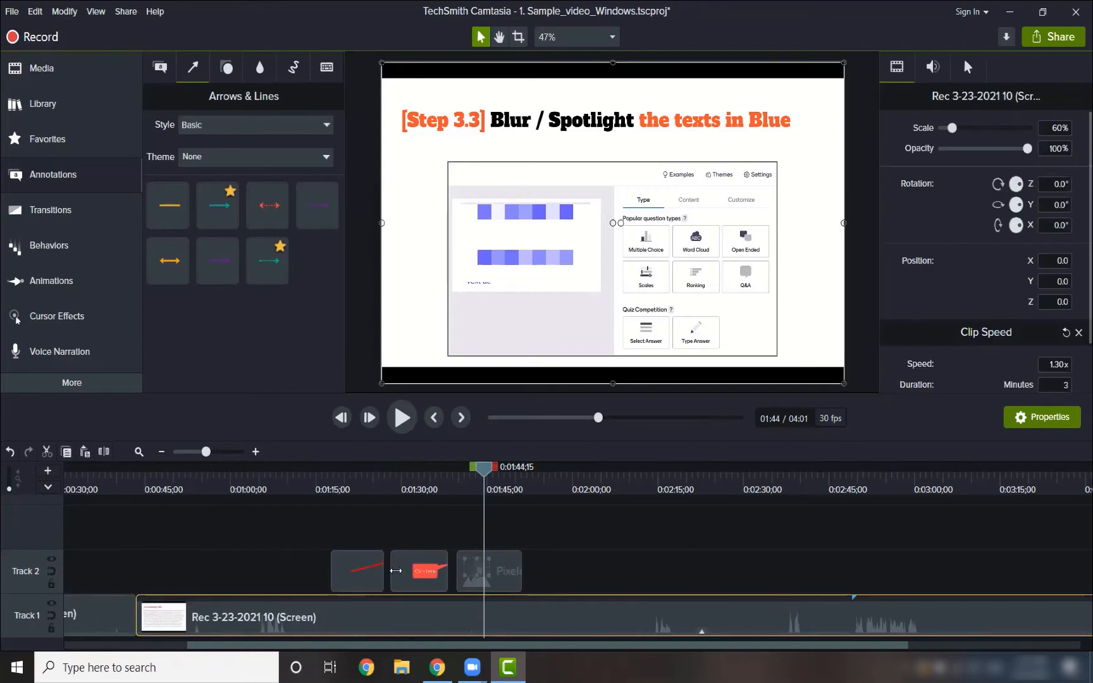
click(549, 555)
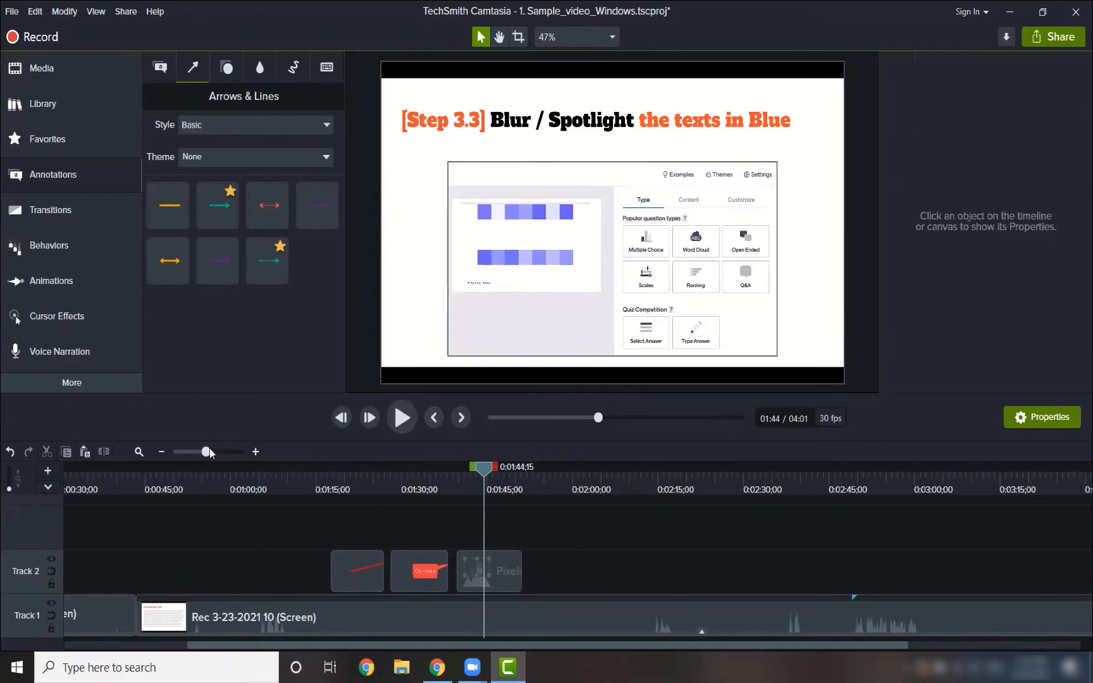
drag(209, 449, 197, 451)
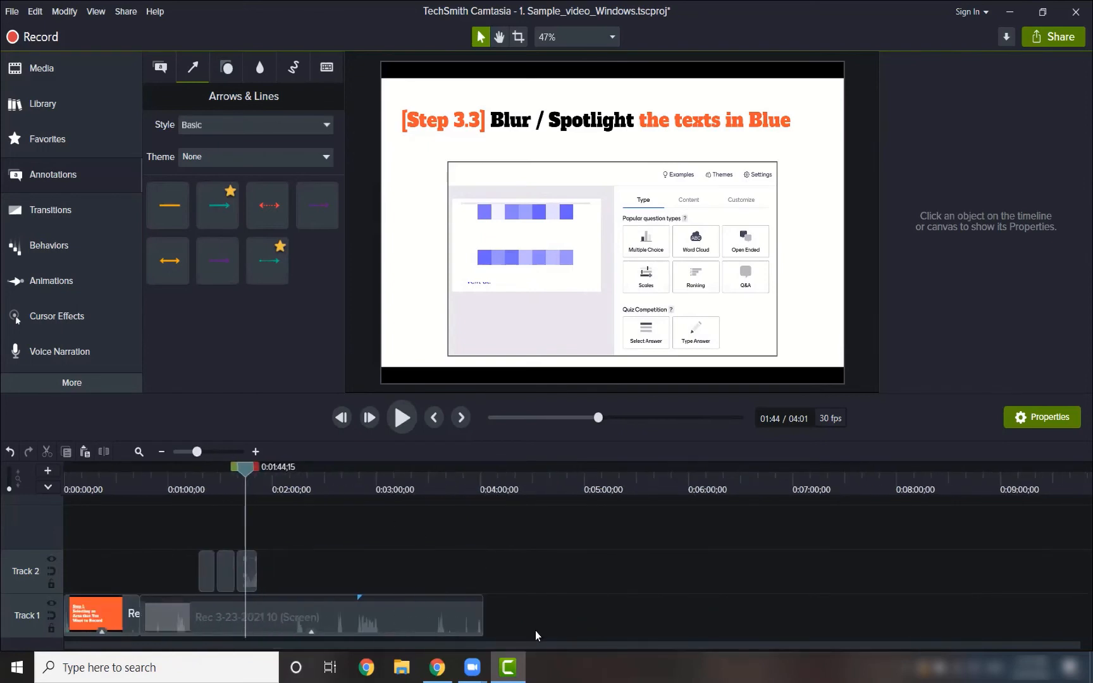
drag(533, 631, 103, 618)
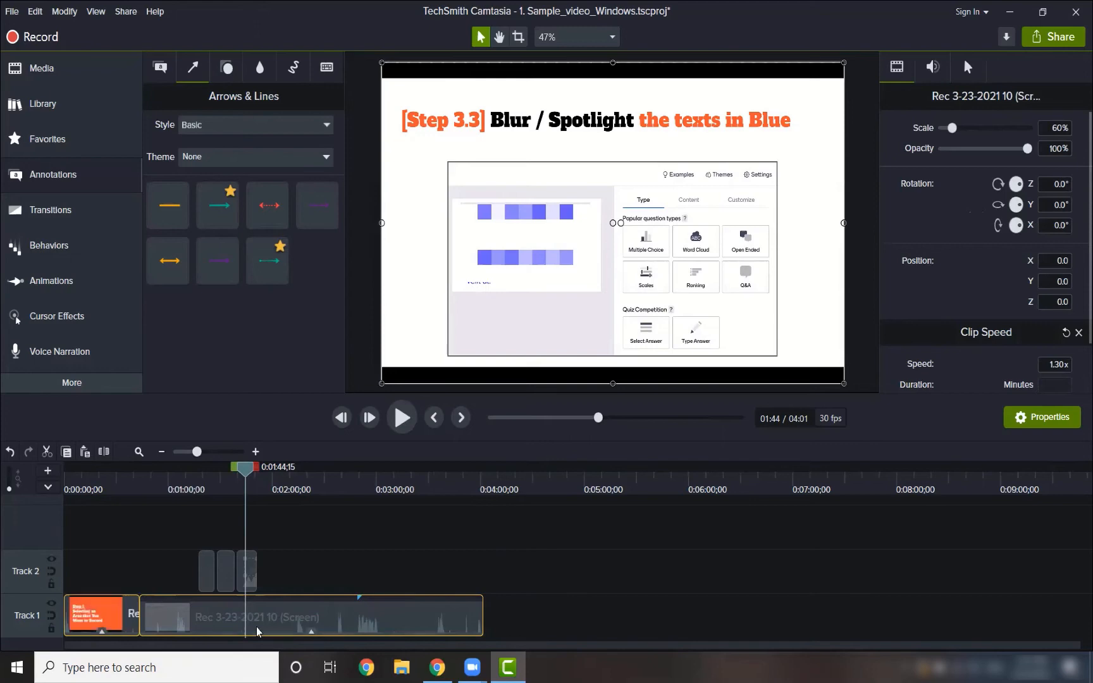
right_click(319, 624)
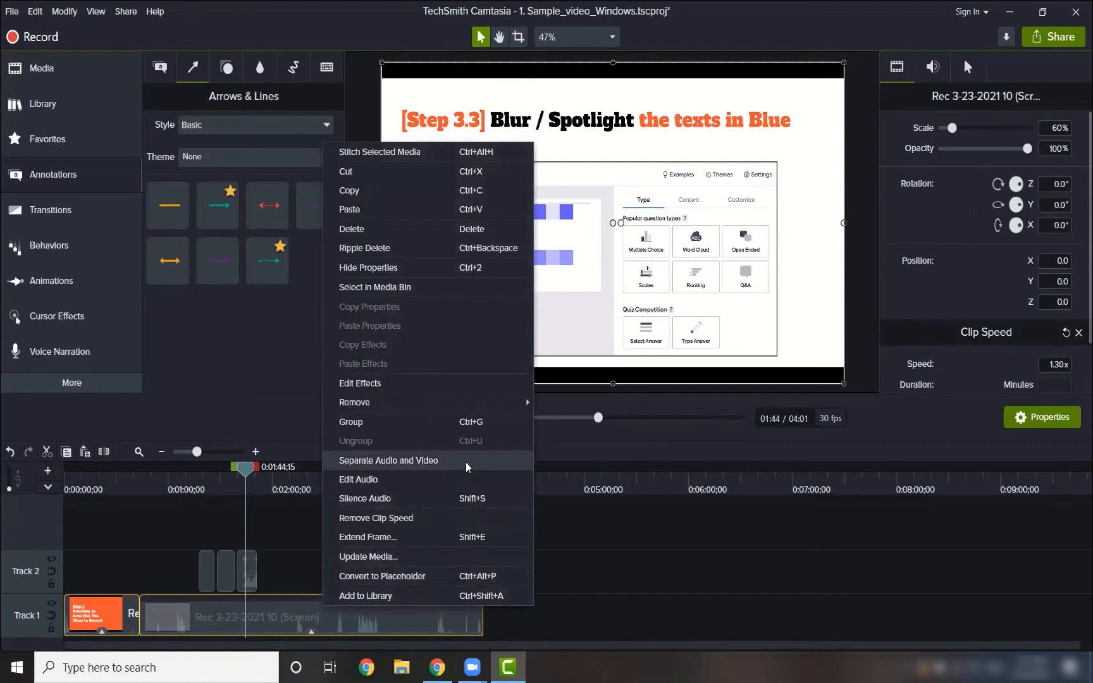
click(467, 467)
click(569, 556)
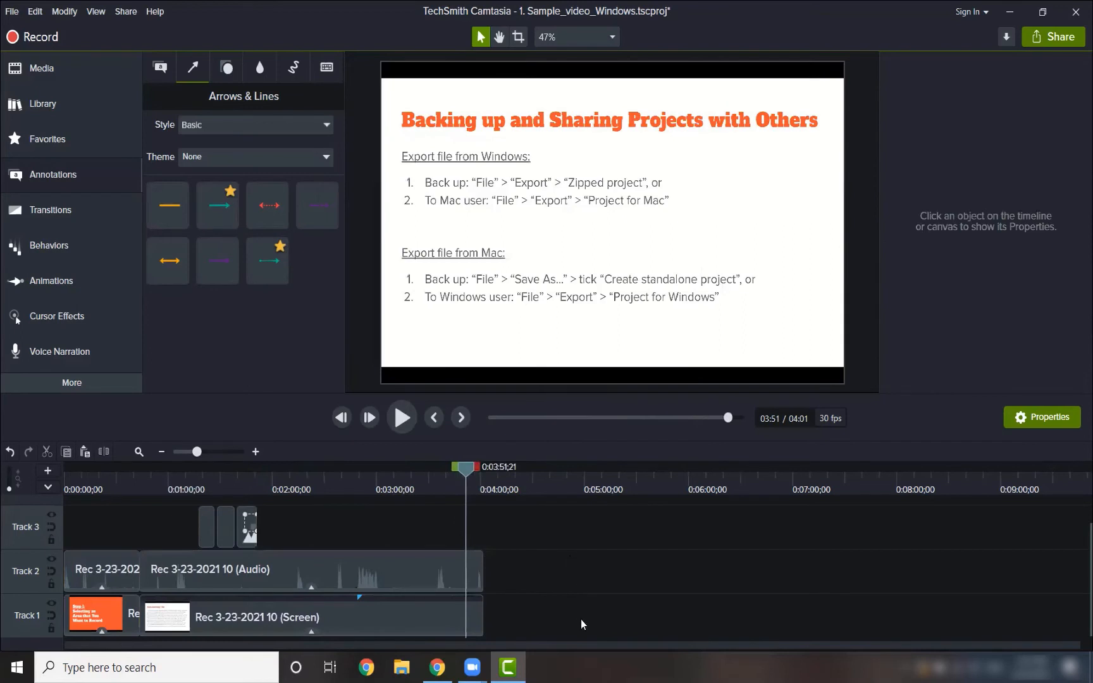
Inspect the properties of the separated screen clips on Track 1 and audio clips on Track 2, ending with nothing selected.
click(88, 614)
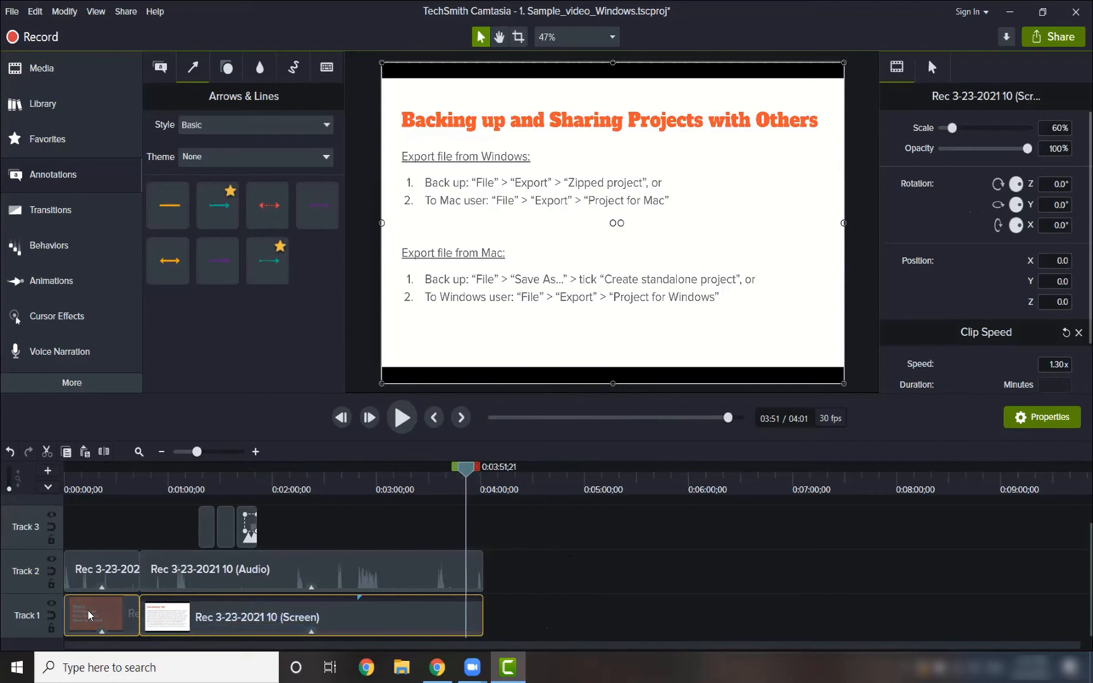
click(546, 578)
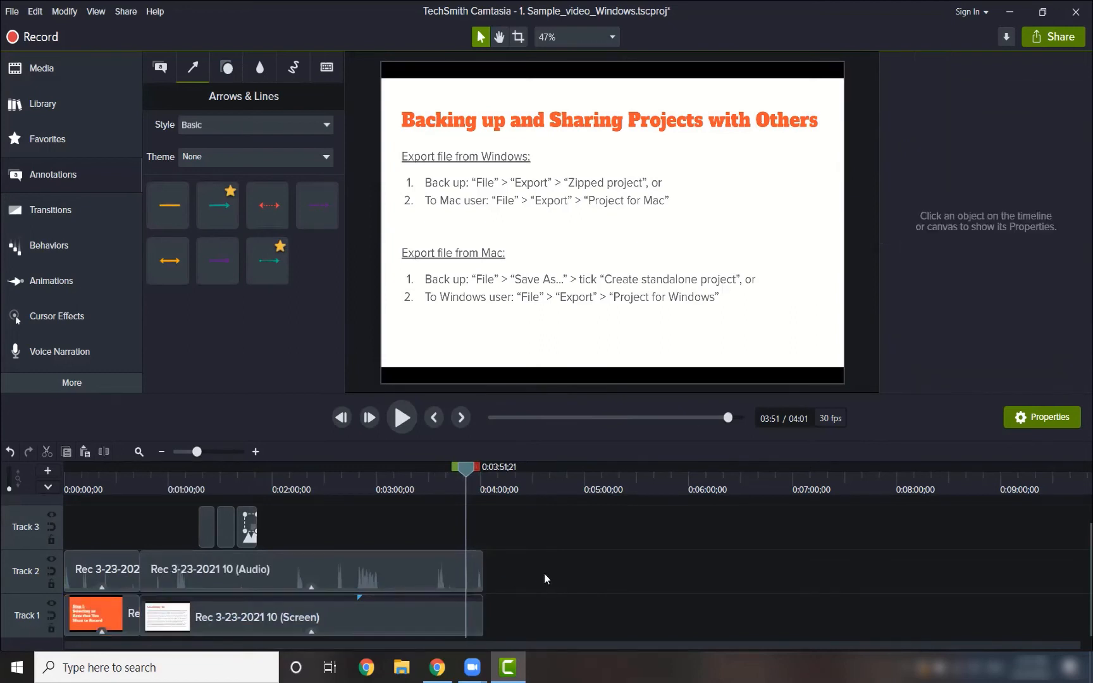
drag(545, 573, 112, 569)
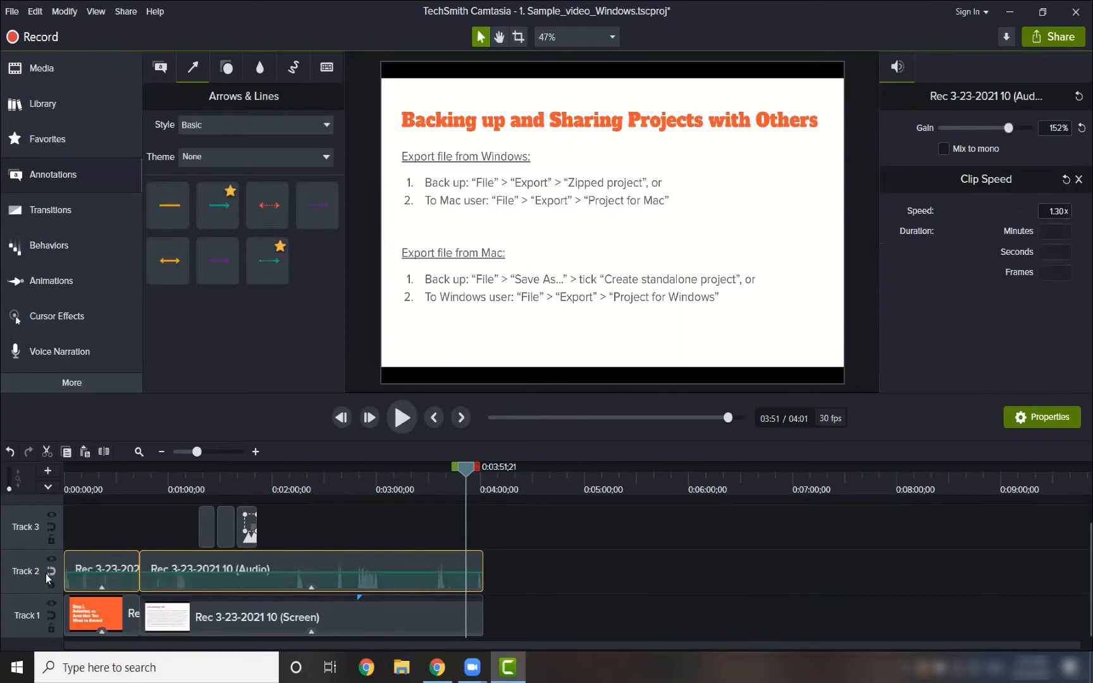
click(514, 593)
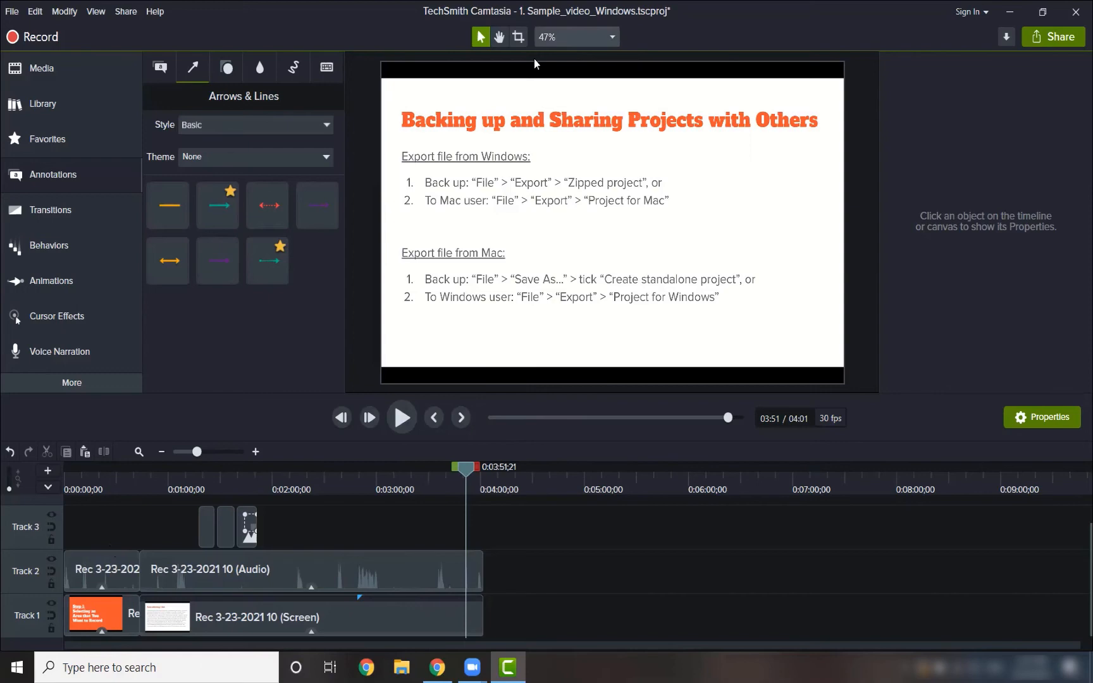
Review the annotation clips on Track 3 with the playhead at 0:01:21;21, along with the available arrows and lines.
drag(465, 470, 212, 493)
drag(276, 534, 189, 528)
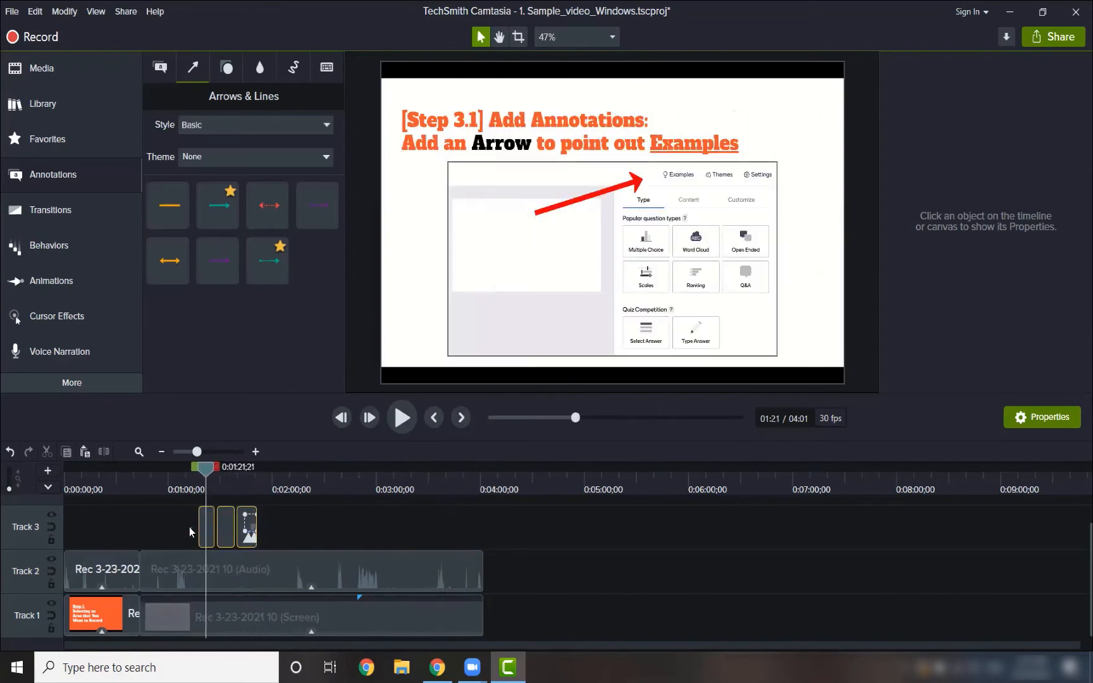
click(188, 527)
click(61, 180)
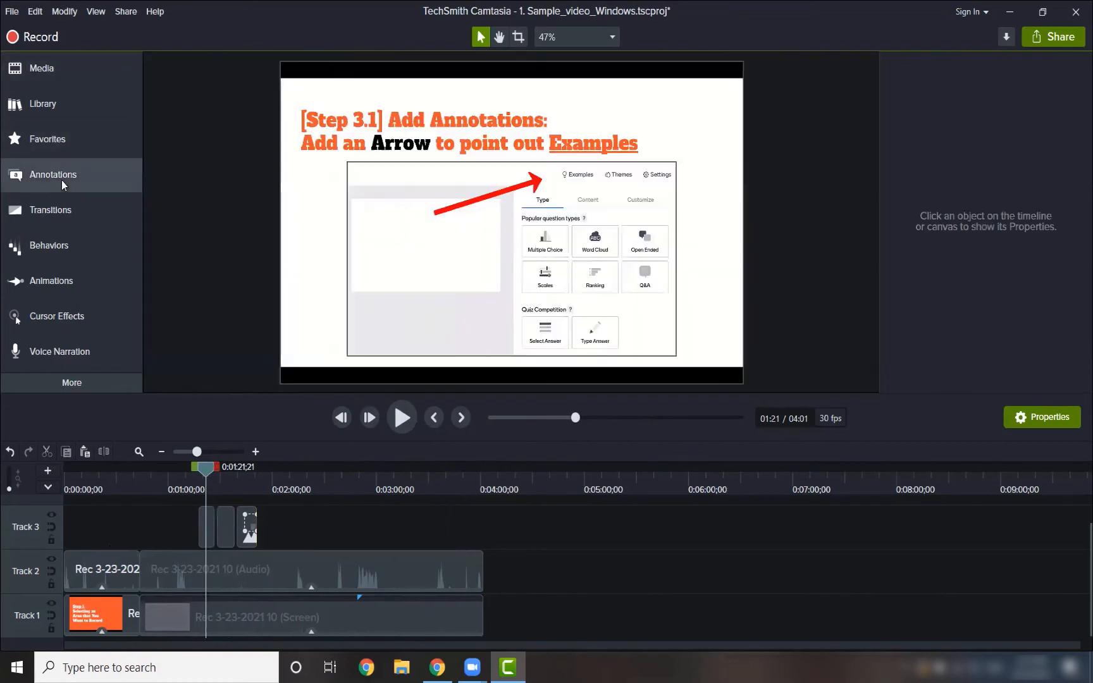
click(61, 180)
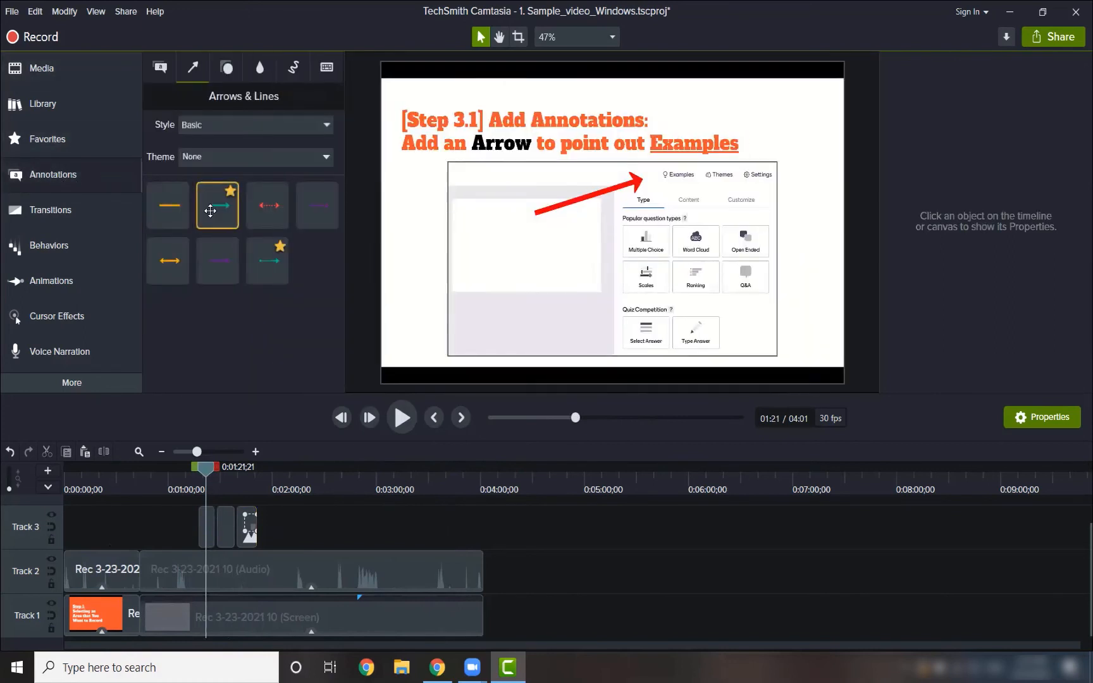
mouse_move(210, 211)
mouse_down()
mouse_move(239, 222)
mouse_move(225, 212)
mouse_up()
Open the cursor effects and move the playhead to 0:01:54;26 on the Step 3.4 slide.
click(86, 320)
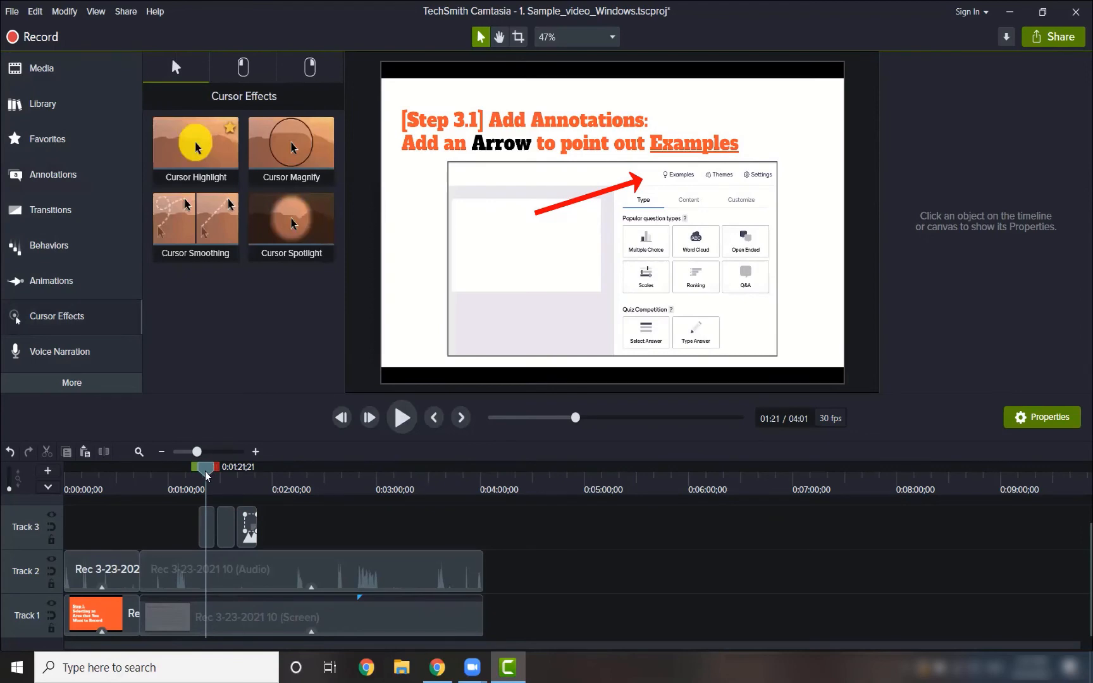
drag(207, 476, 264, 487)
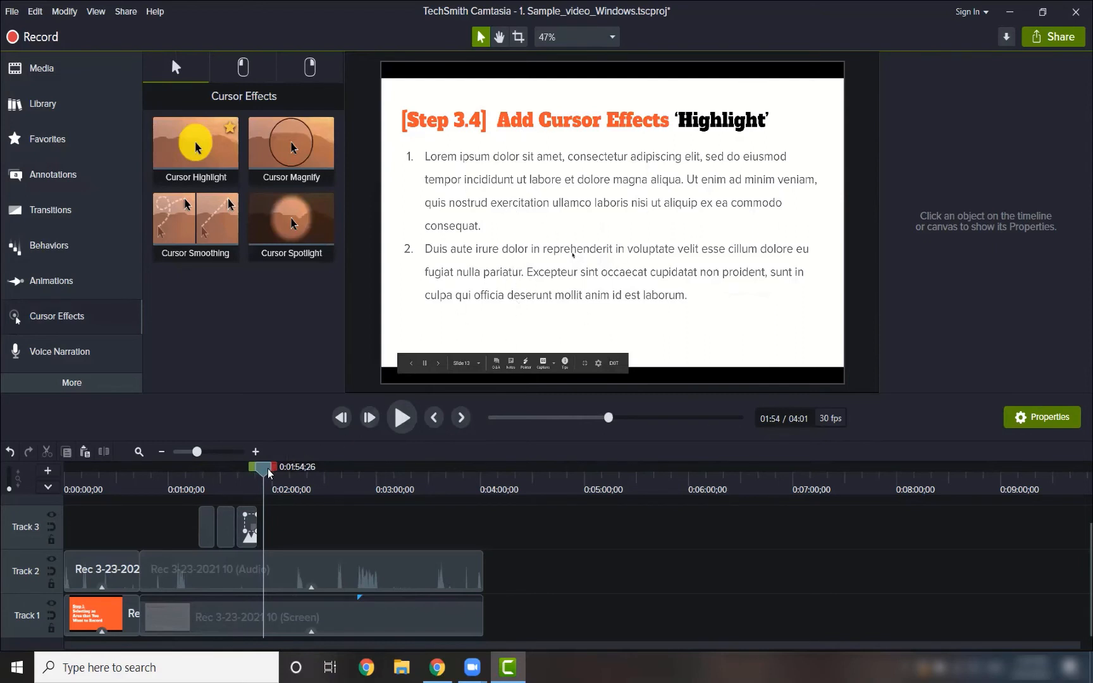
drag(196, 452, 199, 452)
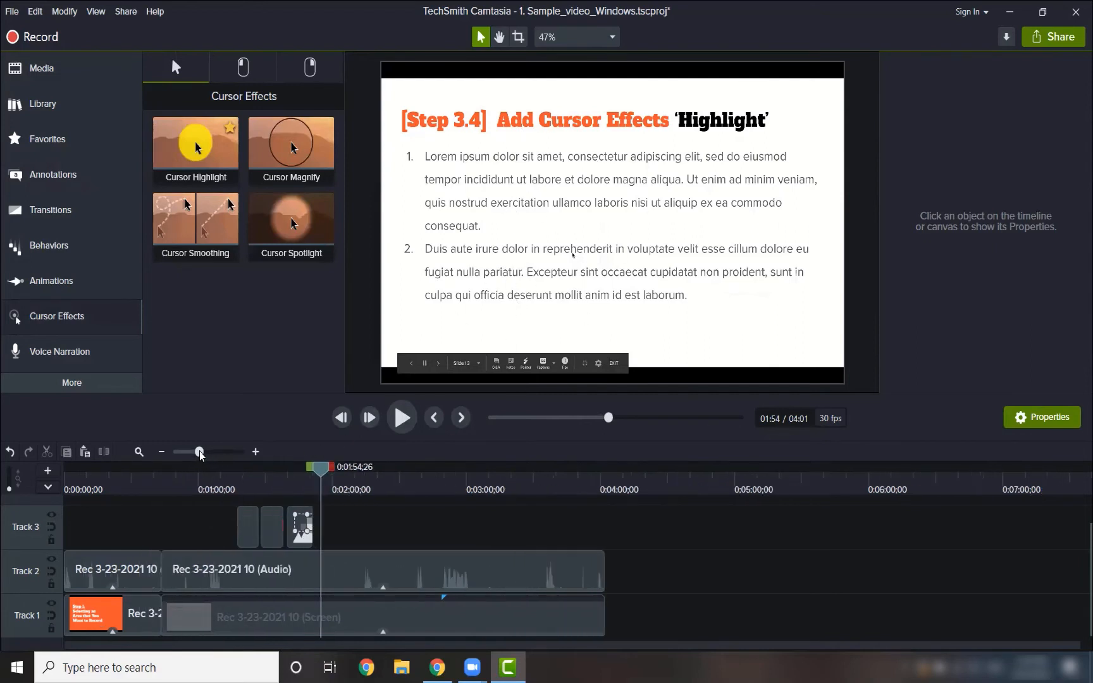
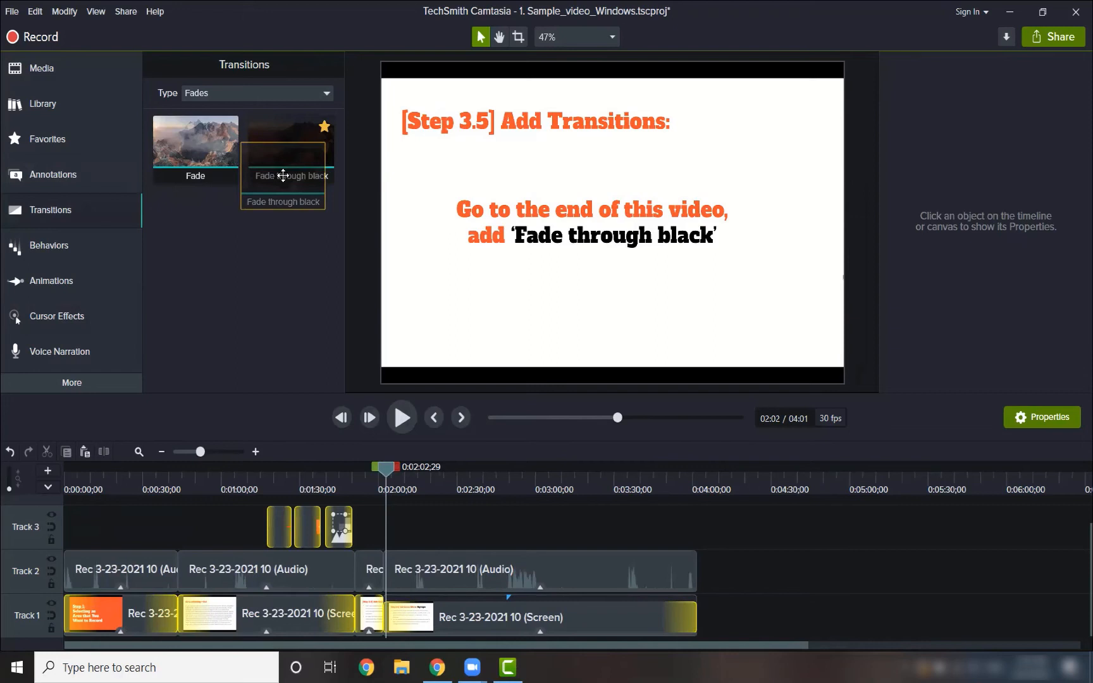
Add a Fade through black transition to the end of the last Track 1 clip and preview it from 0:03:58;19.
drag(283, 175, 687, 621)
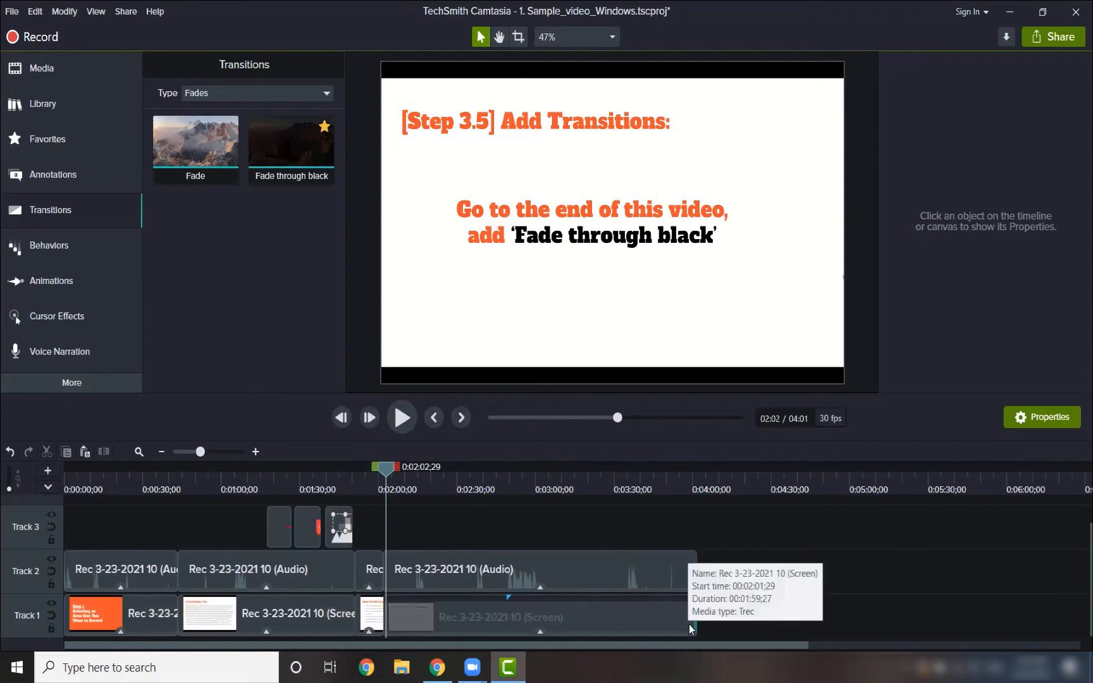
click(697, 624)
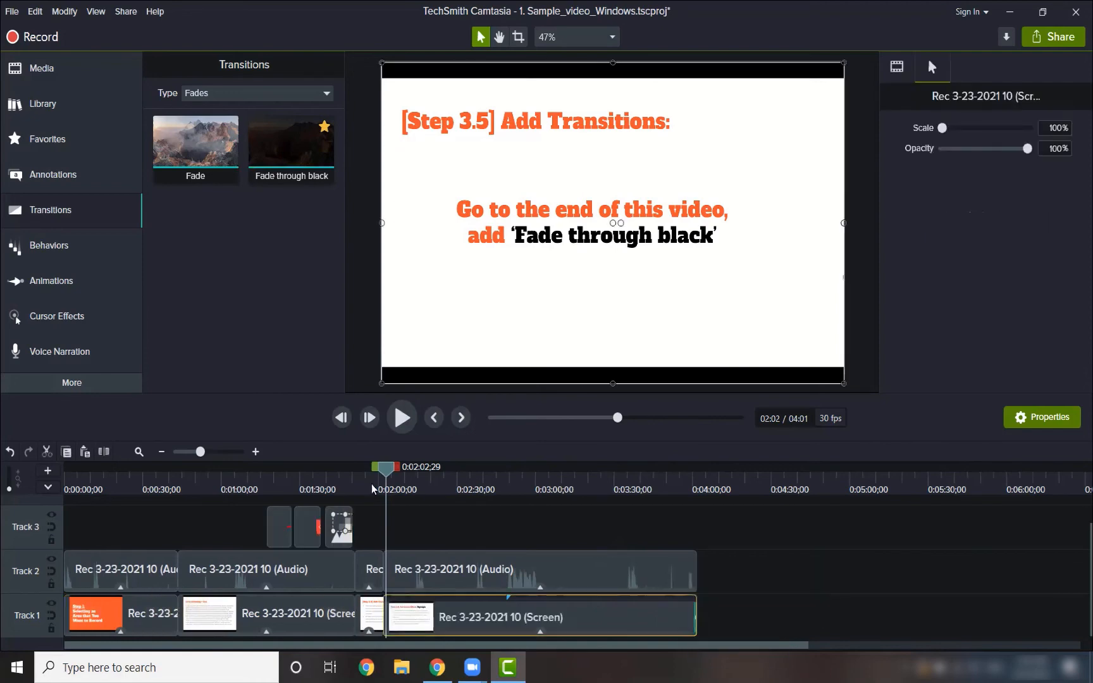
drag(387, 468, 652, 469)
click(687, 517)
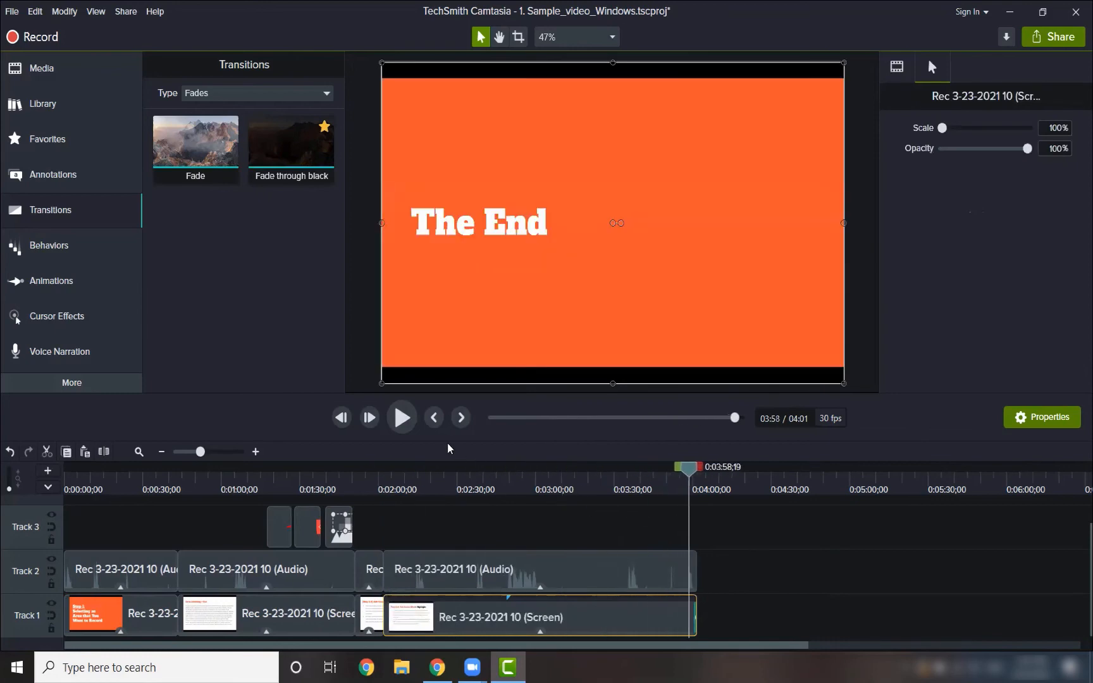
click(403, 419)
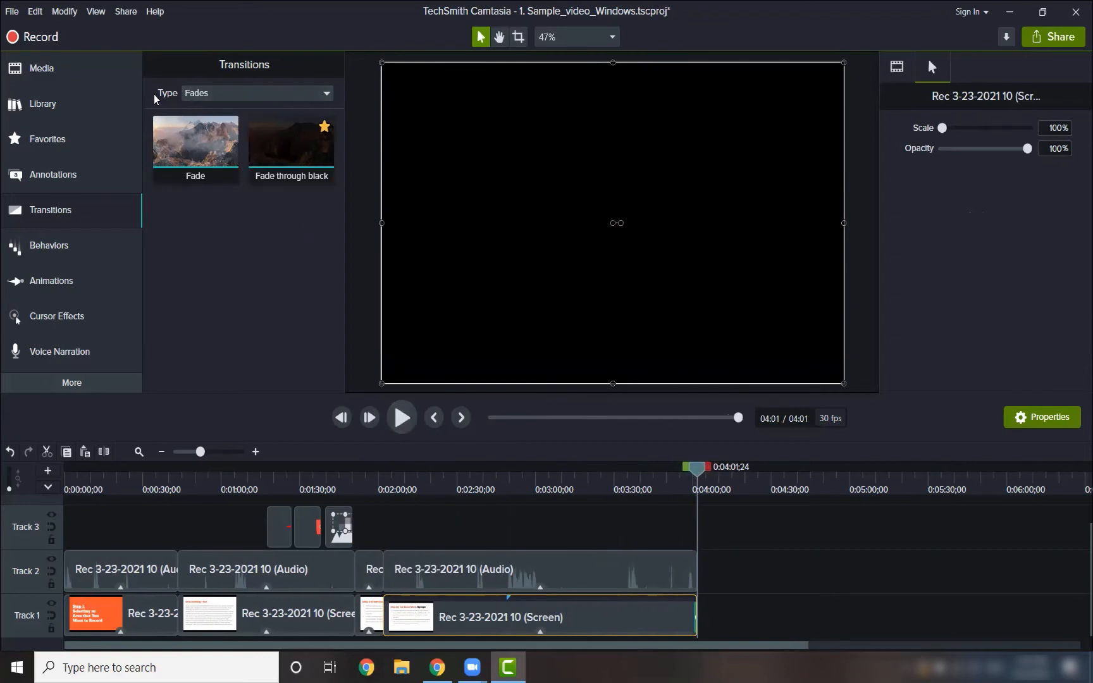
Browse the transitions of all types, and return the list to the Fades type.
click(305, 93)
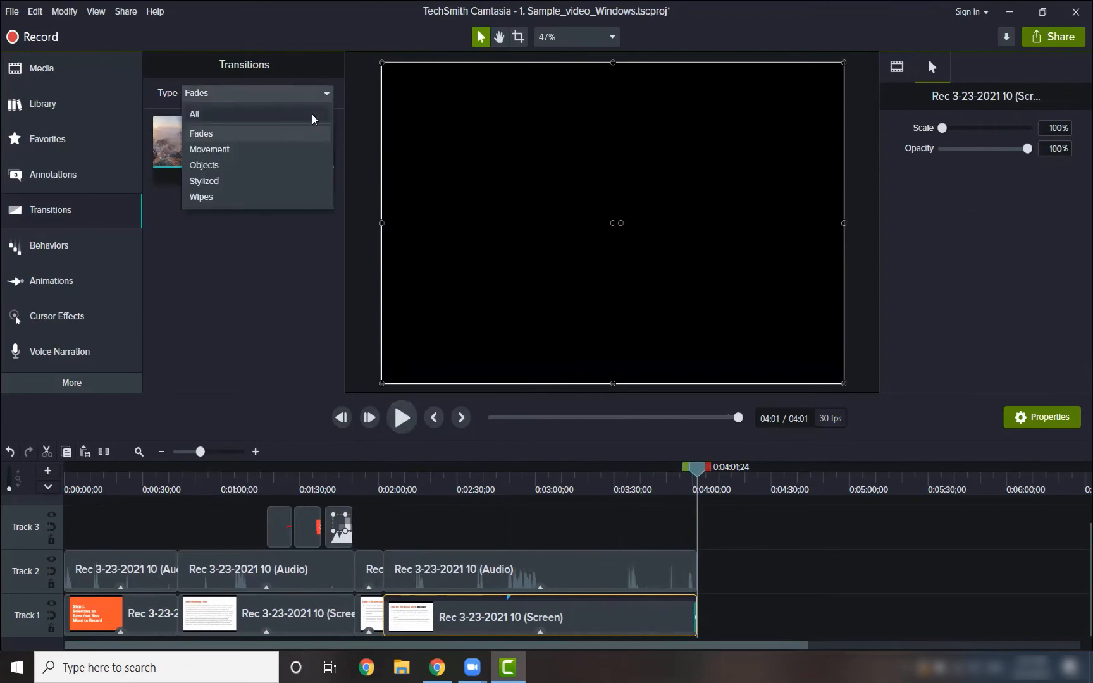
click(301, 114)
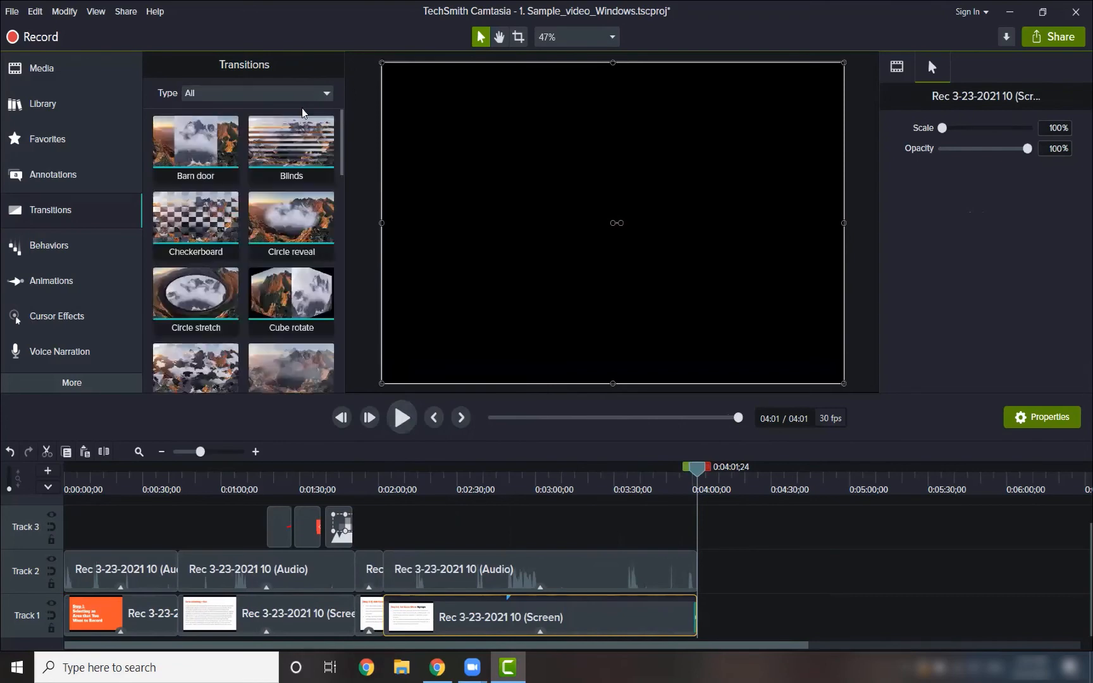
scroll(284, 268, down, 2)
scroll(284, 267, down, 1)
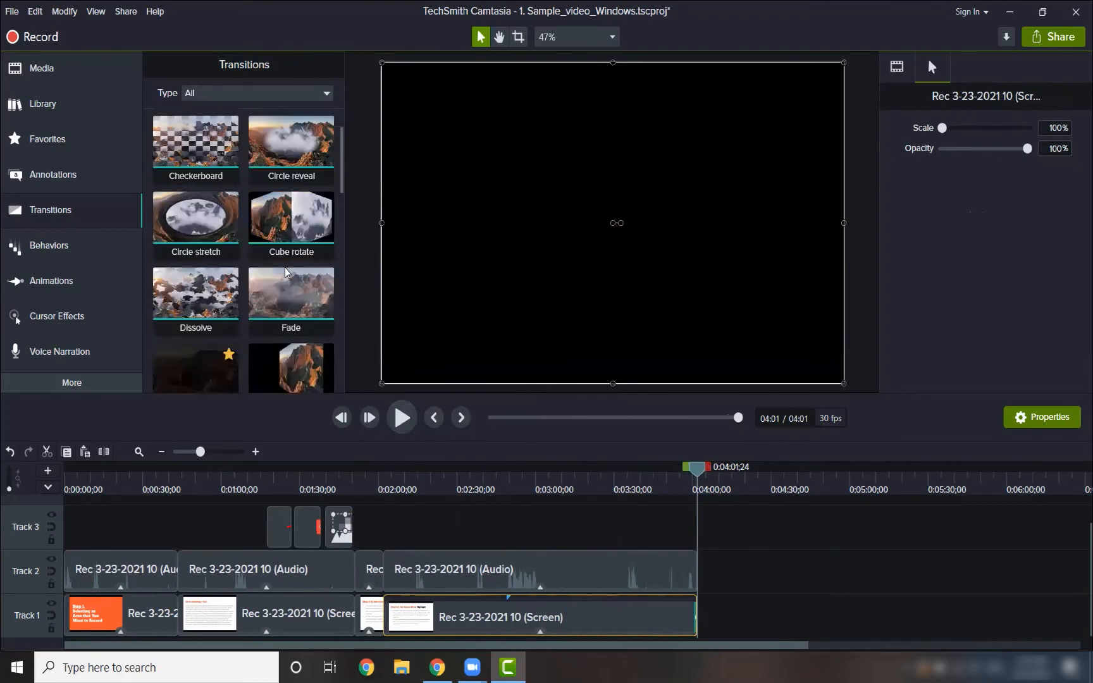
scroll(284, 268, up, 2)
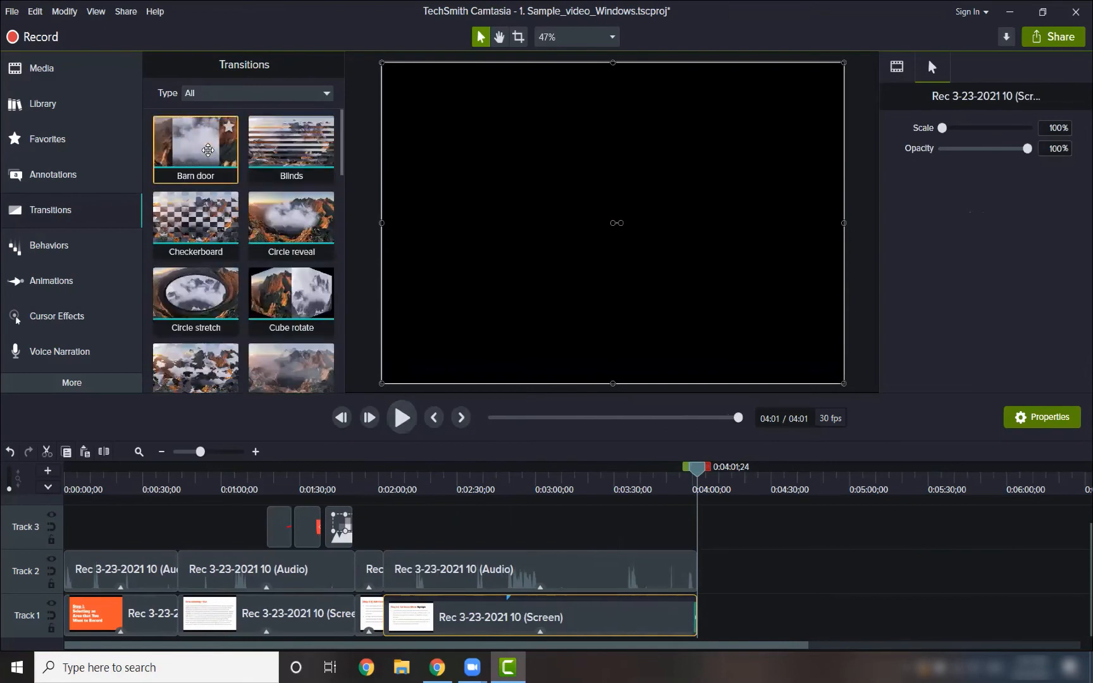
click(305, 97)
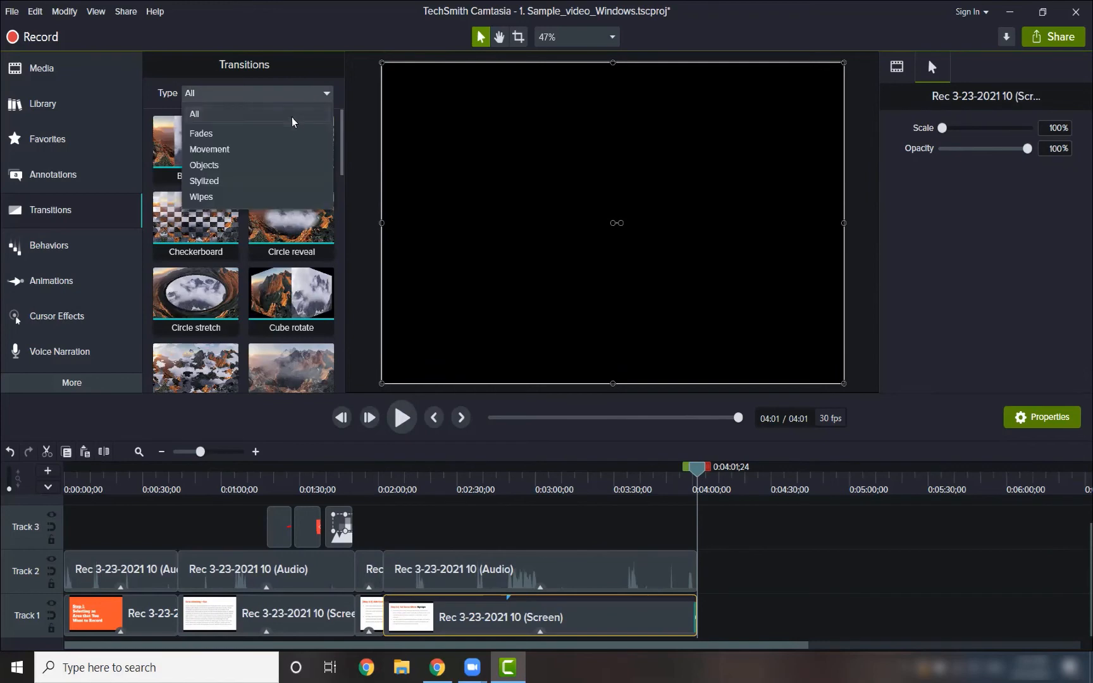
click(287, 131)
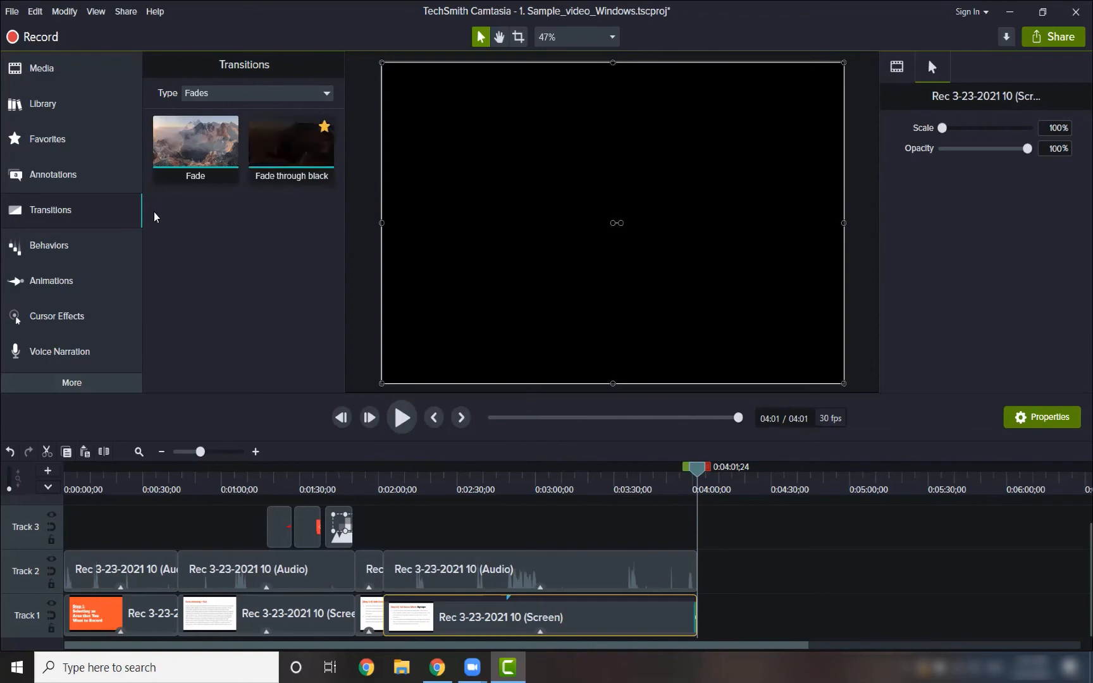
Move the playhead to 0:02:26;17 on the Animations slide and look through the preset animations, ending on the Zoom-n-Pan settings.
mouse_move(422, 467)
mouse_down()
mouse_move(401, 466)
mouse_move(424, 475)
mouse_up()
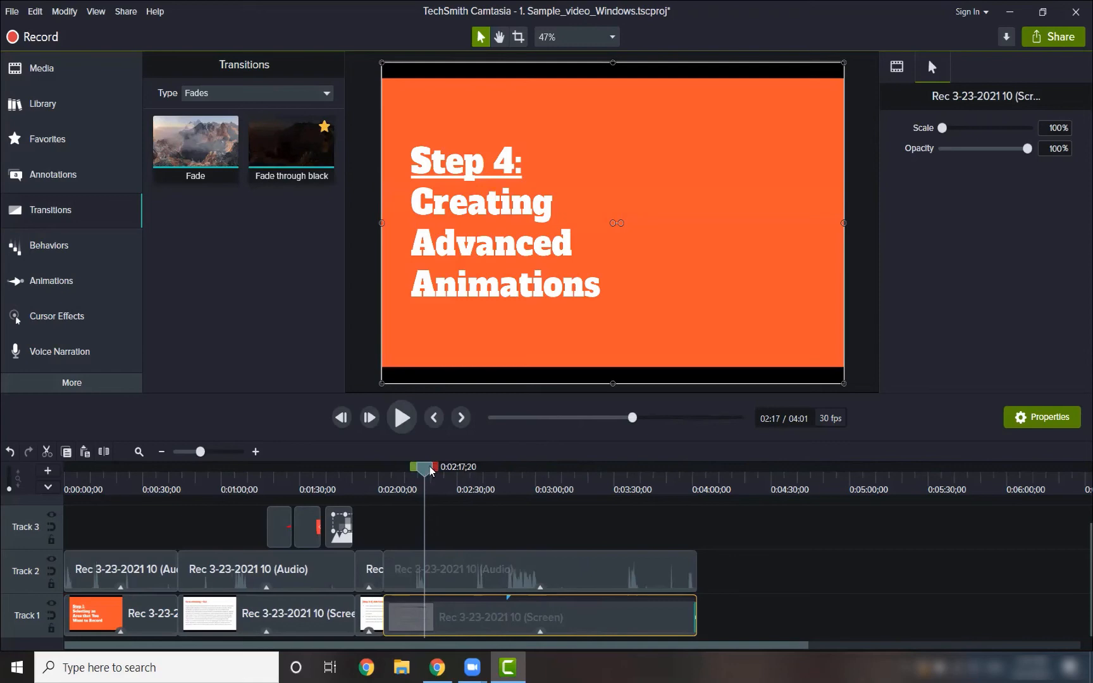
drag(424, 471, 447, 471)
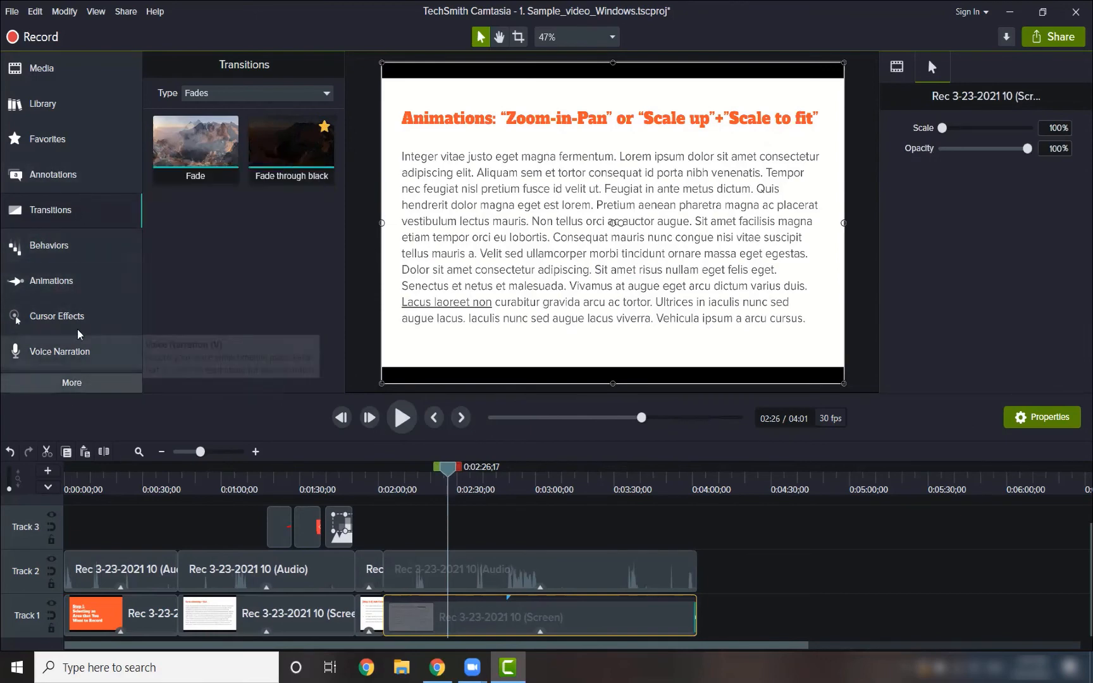
click(85, 287)
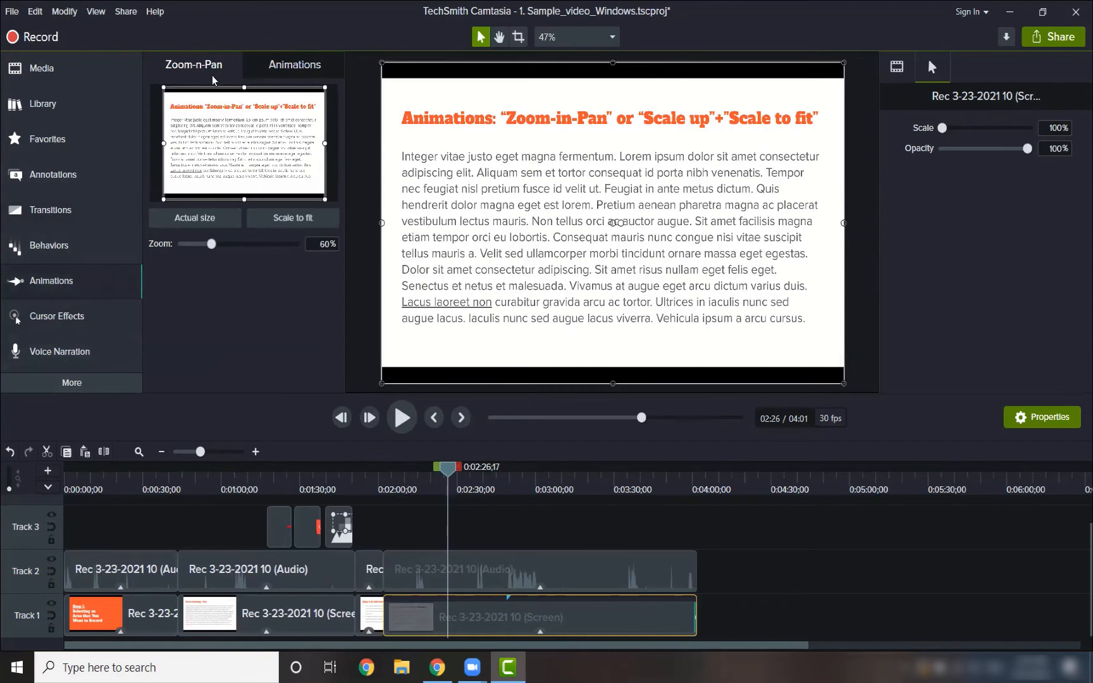
click(282, 68)
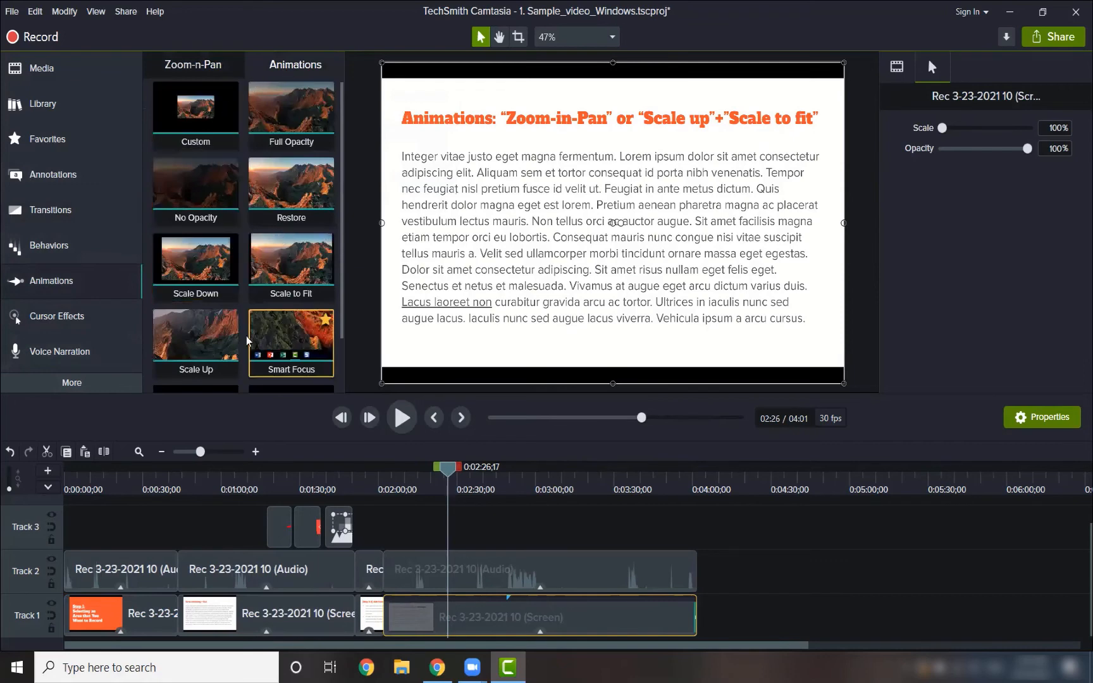
click(202, 69)
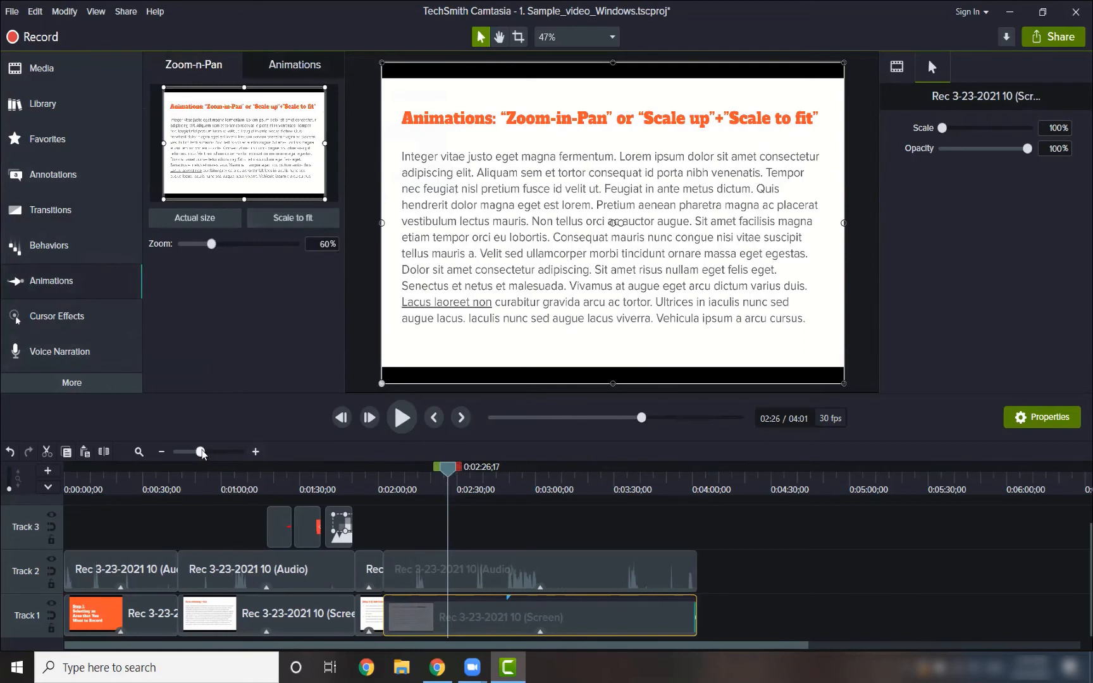
Place the playhead at 0:02:25;23 and show the marker track on the timeline.
drag(201, 451, 203, 451)
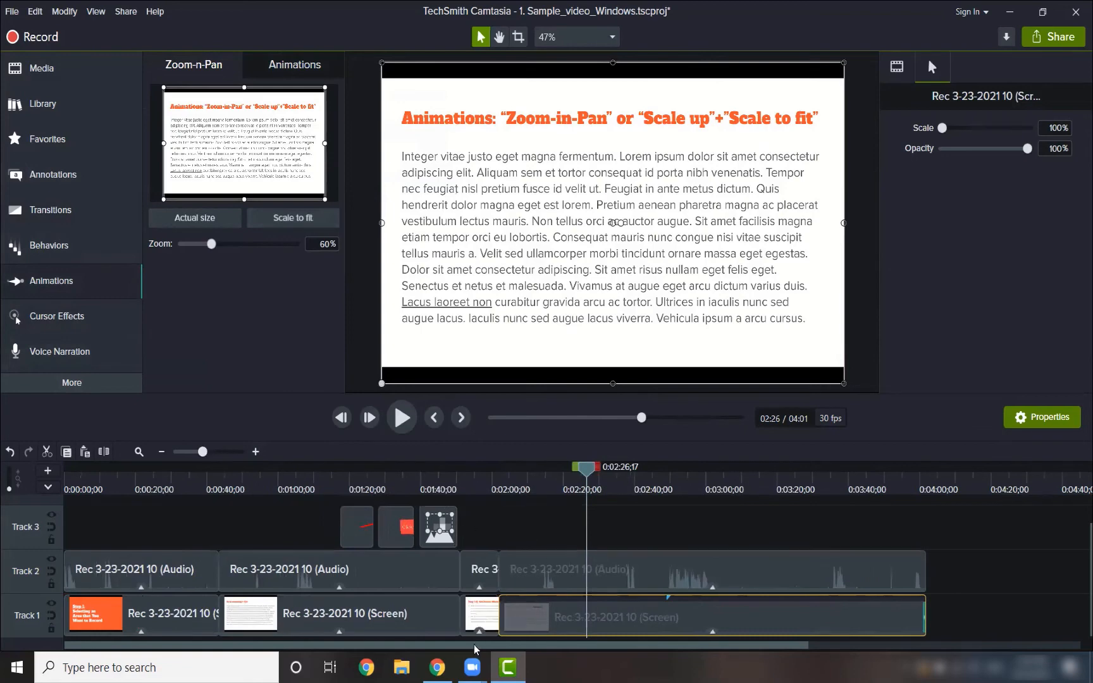
drag(474, 644, 573, 645)
mouse_move(461, 473)
mouse_down()
mouse_move(453, 475)
mouse_move(490, 473)
mouse_move(454, 474)
mouse_up()
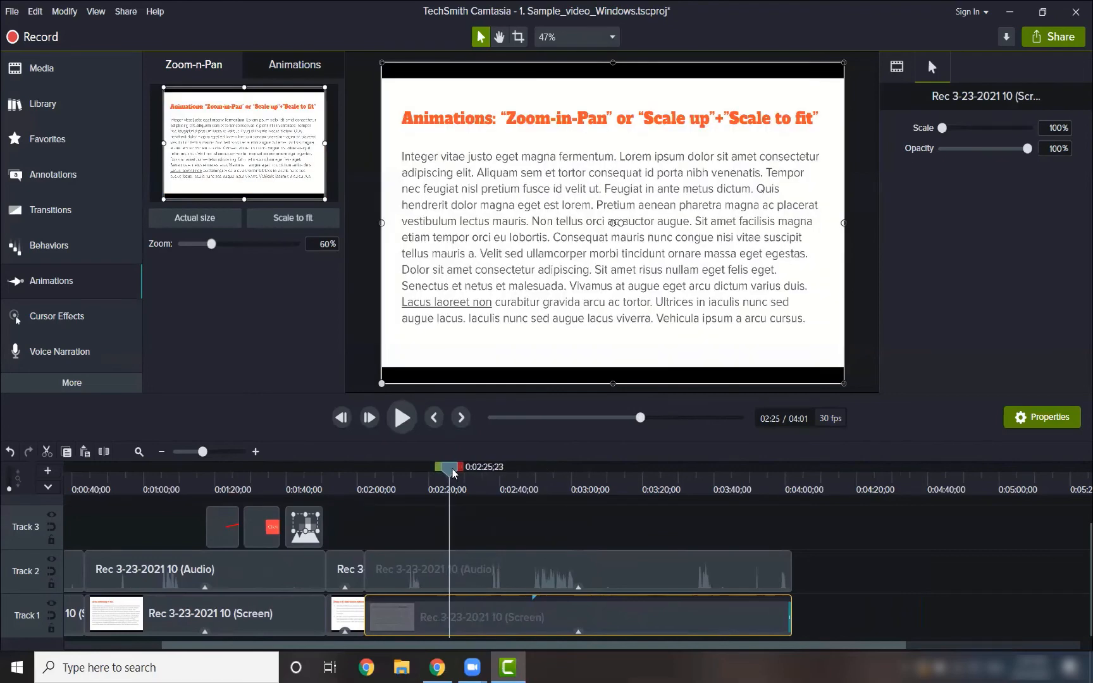
click(48, 488)
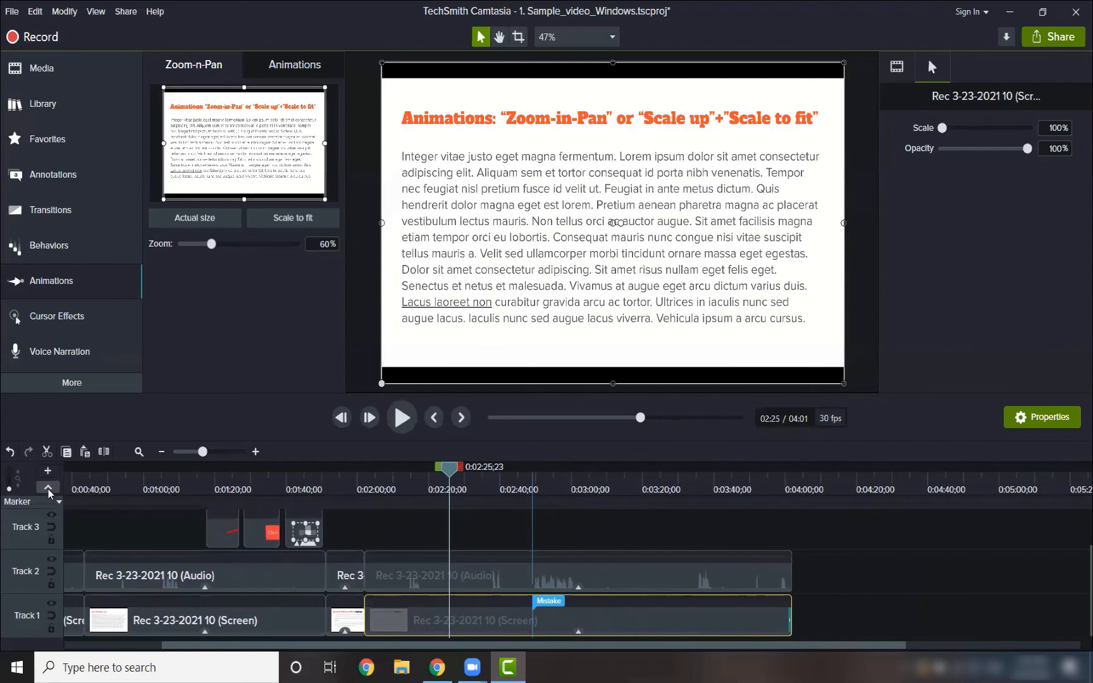
Add markers to the last Track 1 clip at 0:02:26;12 and 0:02:35;28, and hide the marker track.
click(48, 489)
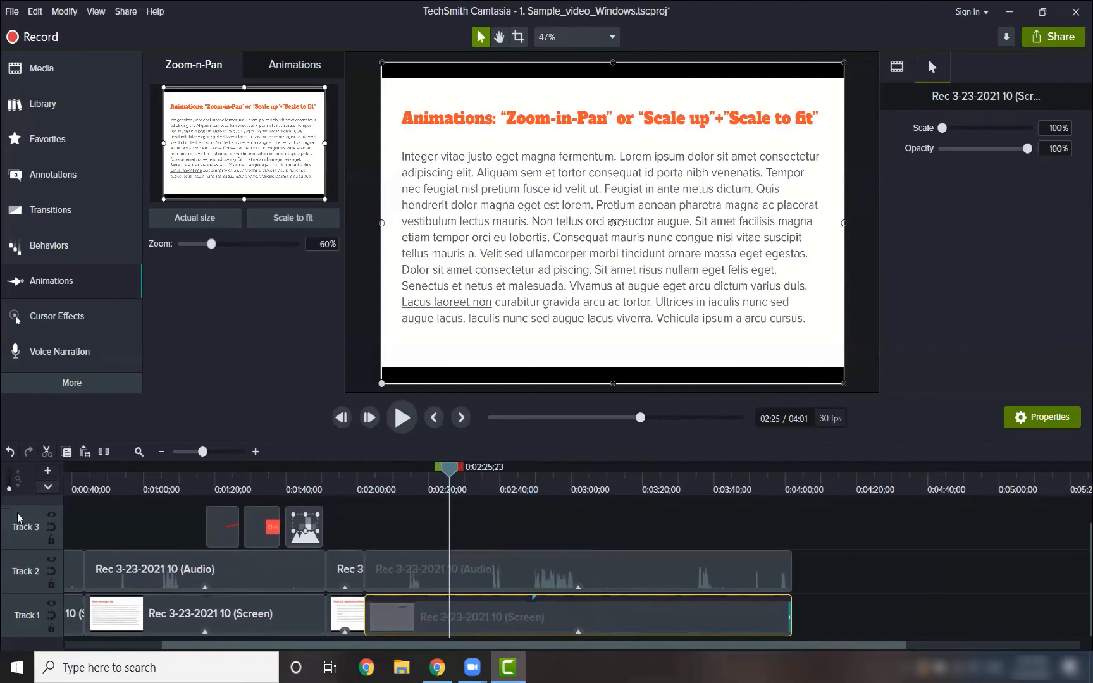
click(48, 486)
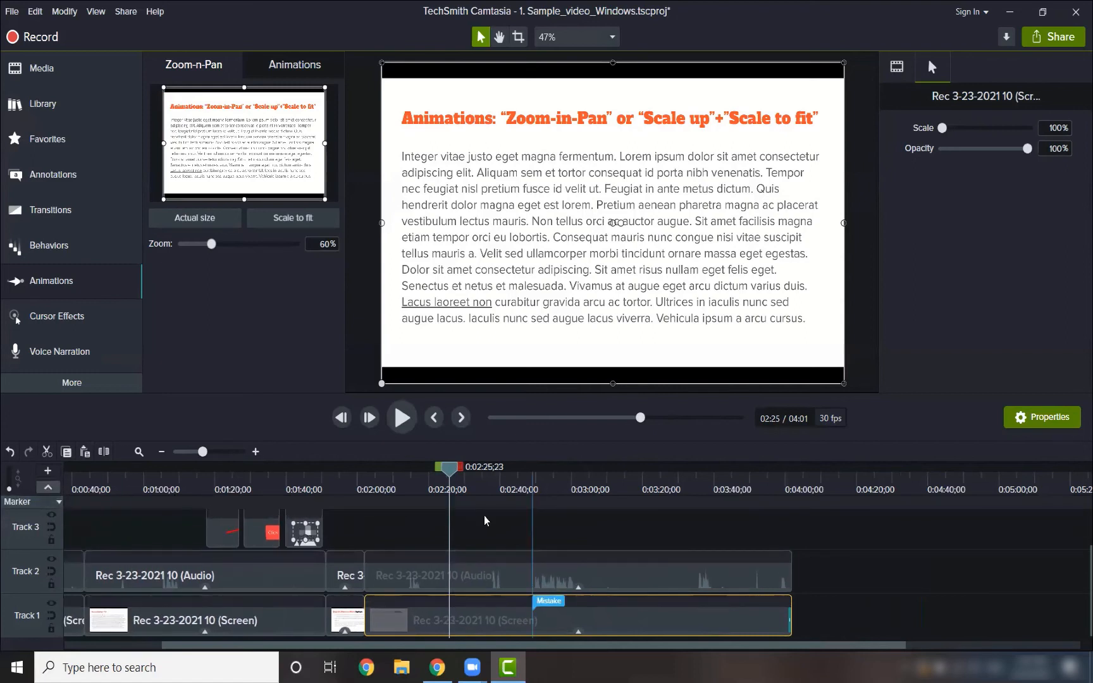
click(451, 602)
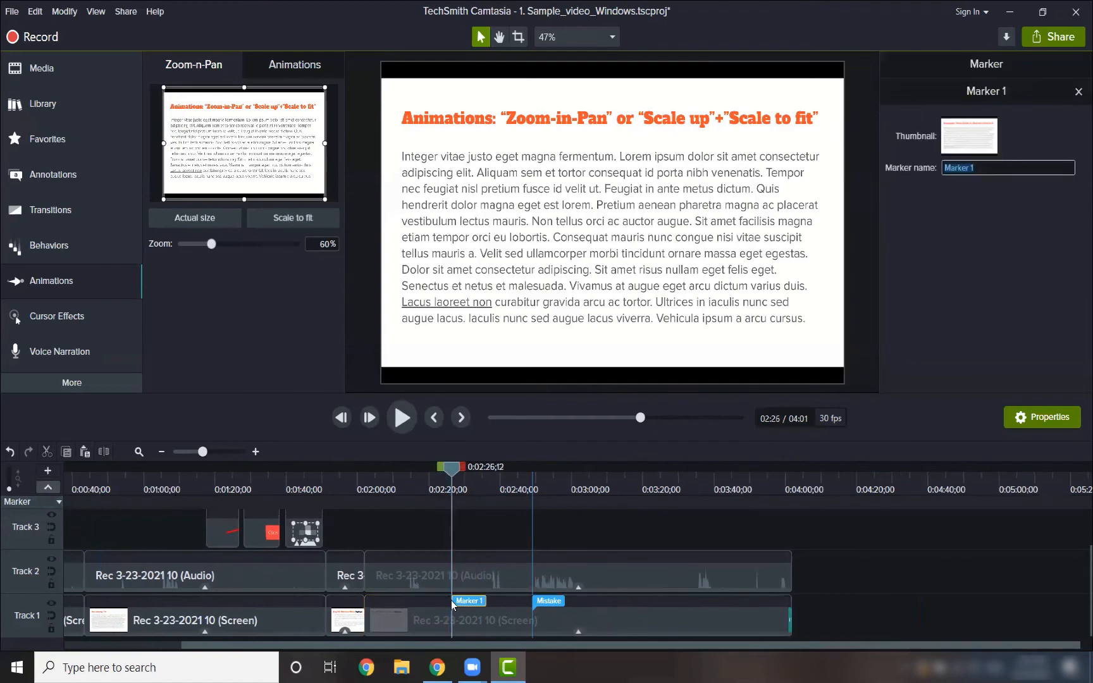
mouse_move(452, 475)
mouse_down()
mouse_move(509, 468)
mouse_move(487, 475)
mouse_up()
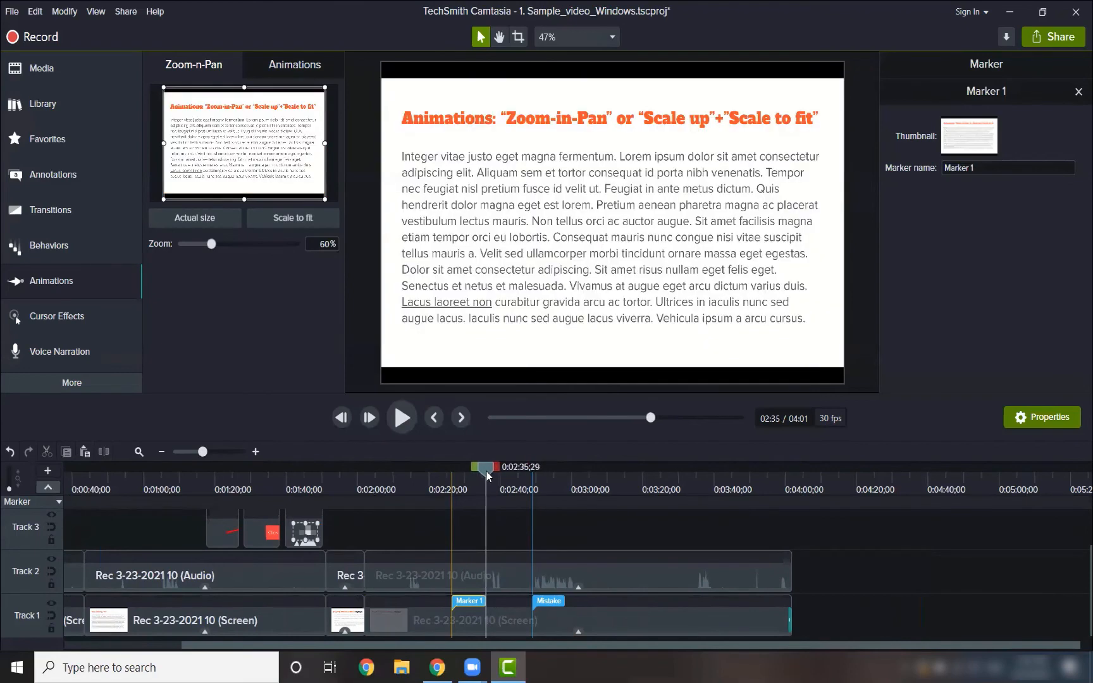
click(487, 612)
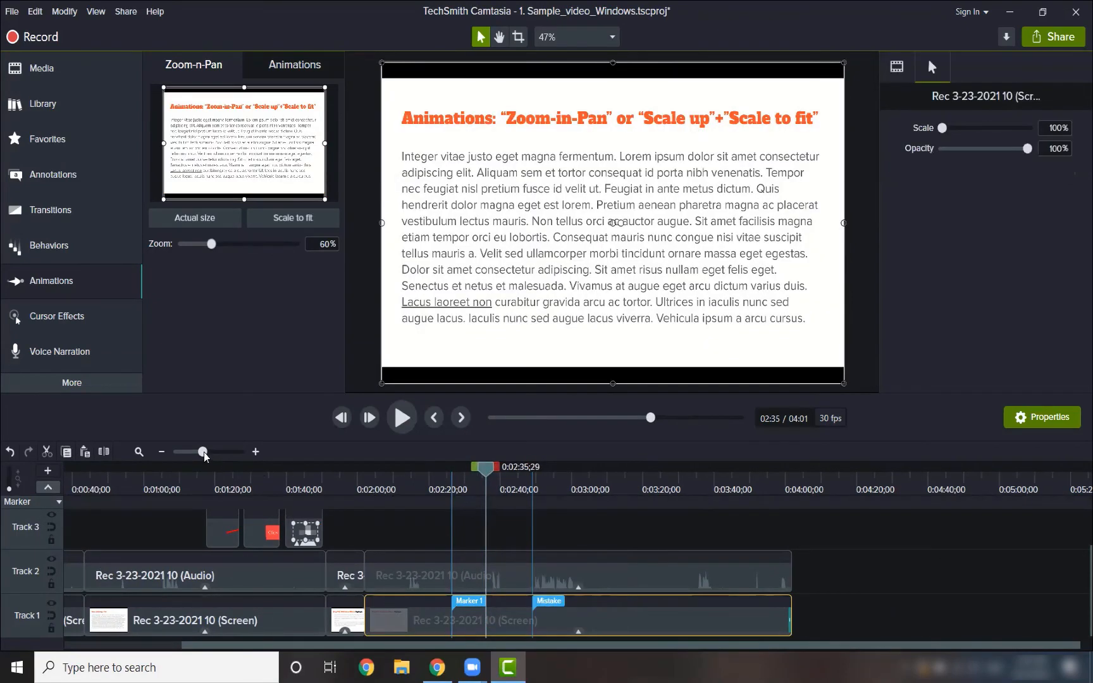
drag(202, 452, 205, 452)
key(m)
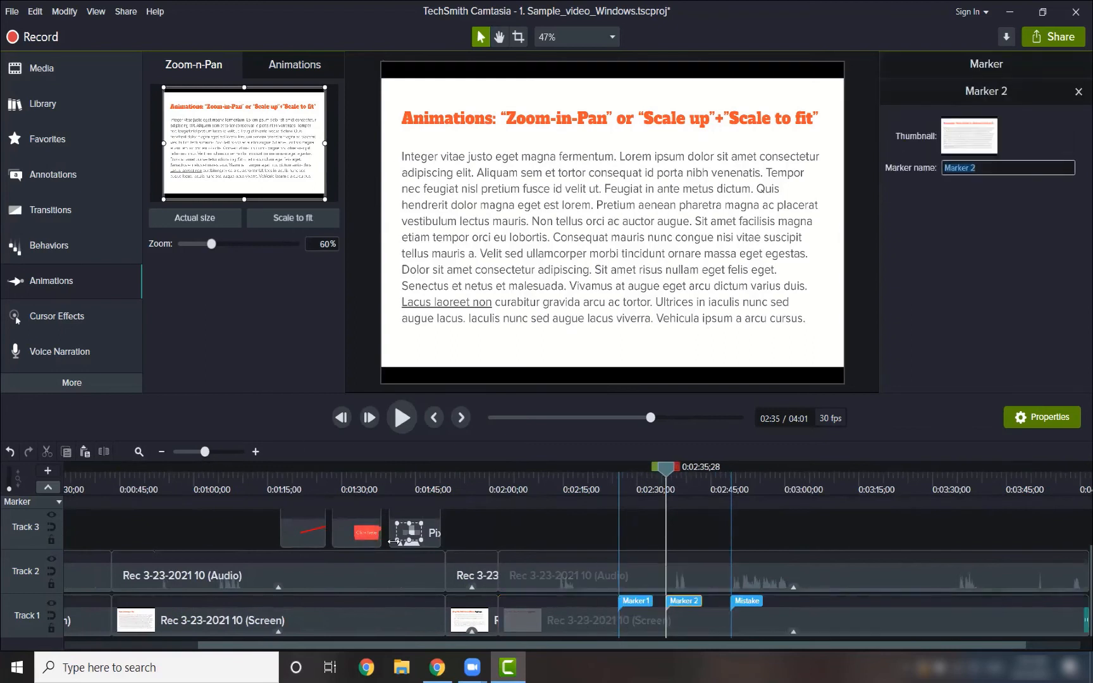
click(48, 488)
Add a 129% Zoom-n-Pan animation on the slide's lower-left text at 0:02:26;14, and stretch it from the first marker to 0:02:29;23.
drag(342, 645, 397, 645)
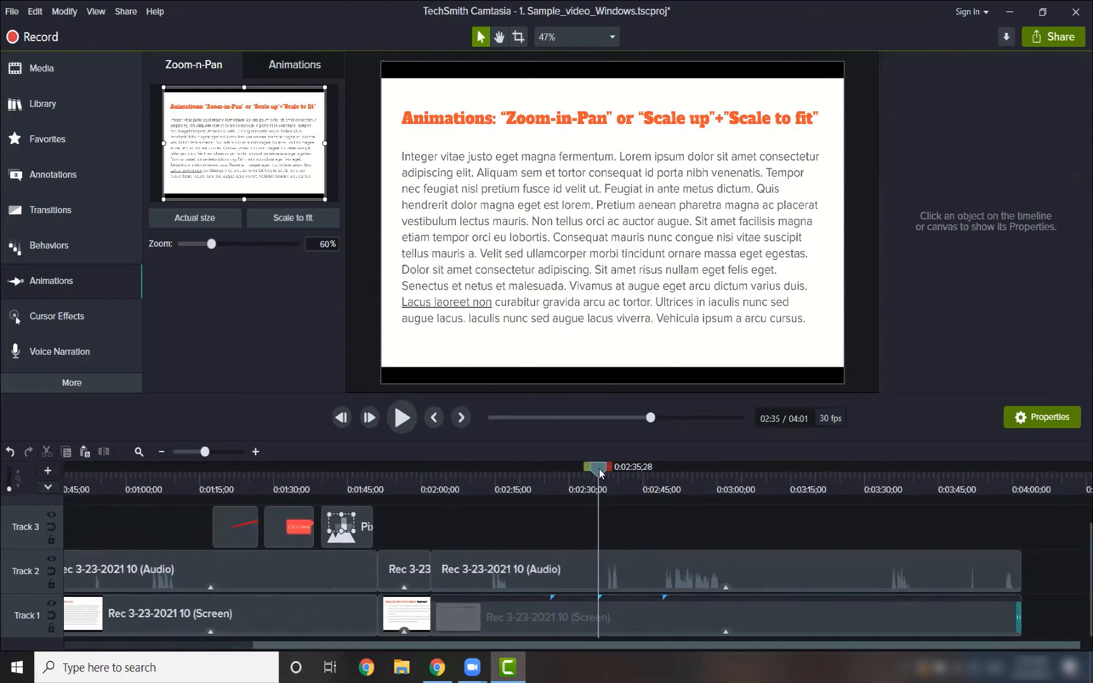
drag(600, 473, 552, 476)
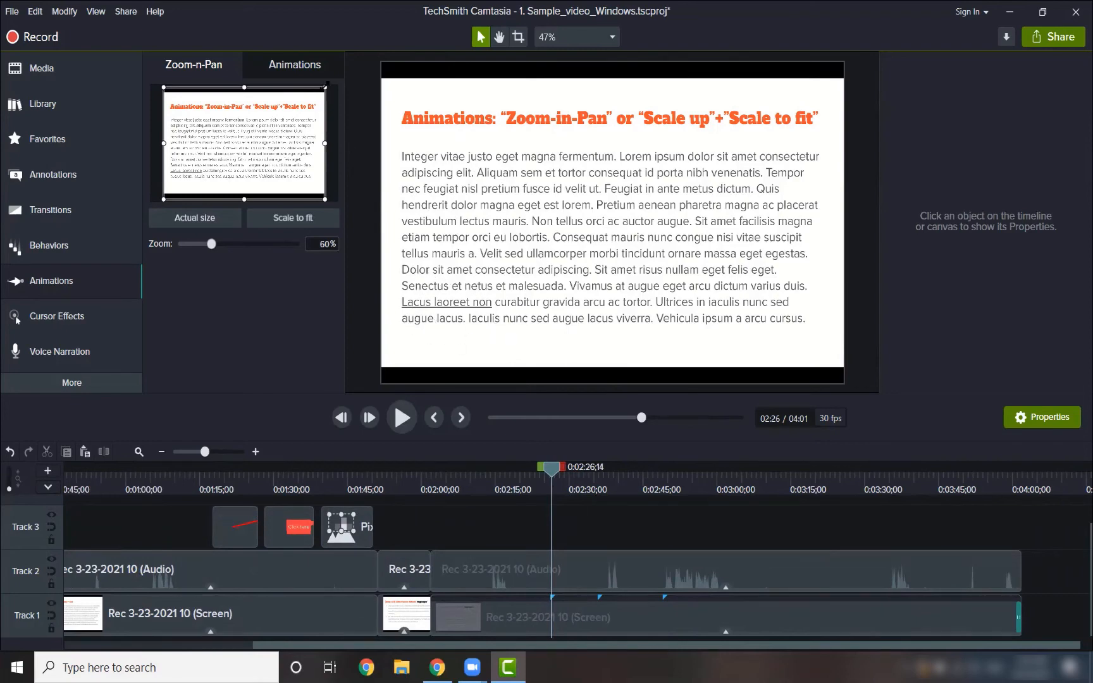
drag(325, 85, 238, 147)
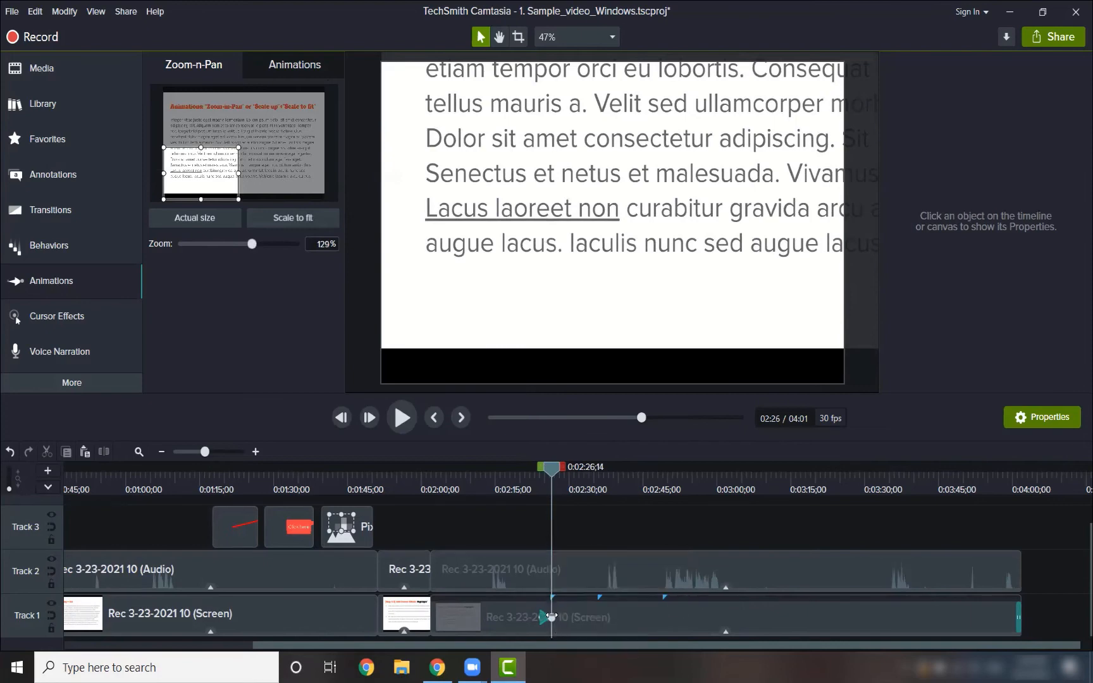
drag(551, 617, 581, 615)
click(210, 454)
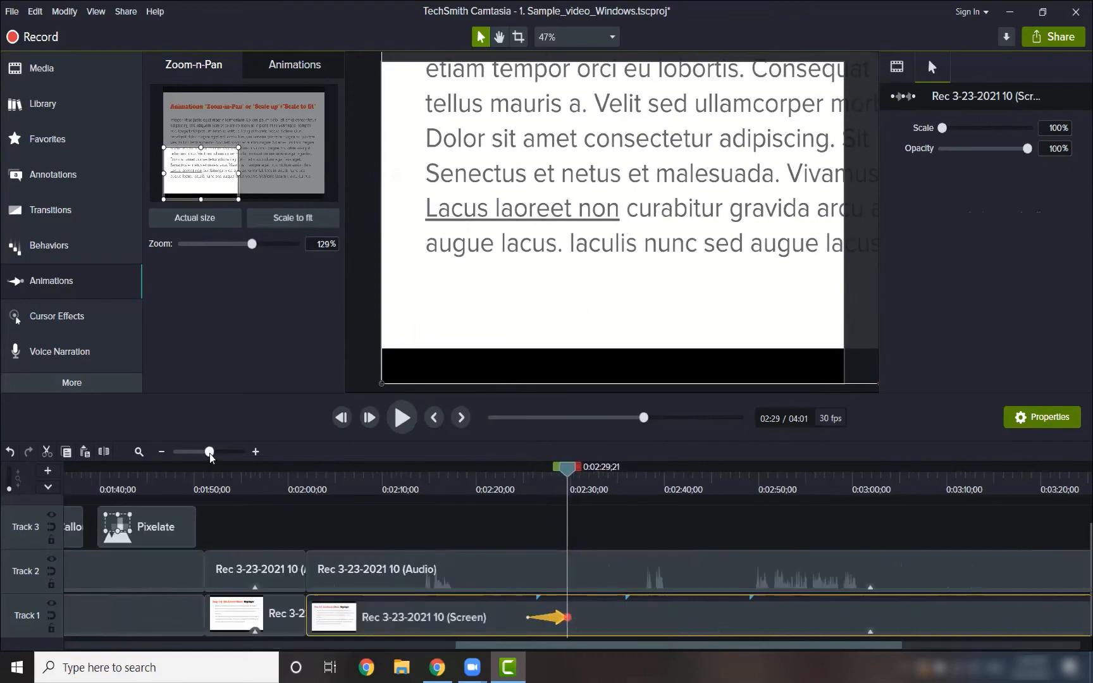
click(219, 451)
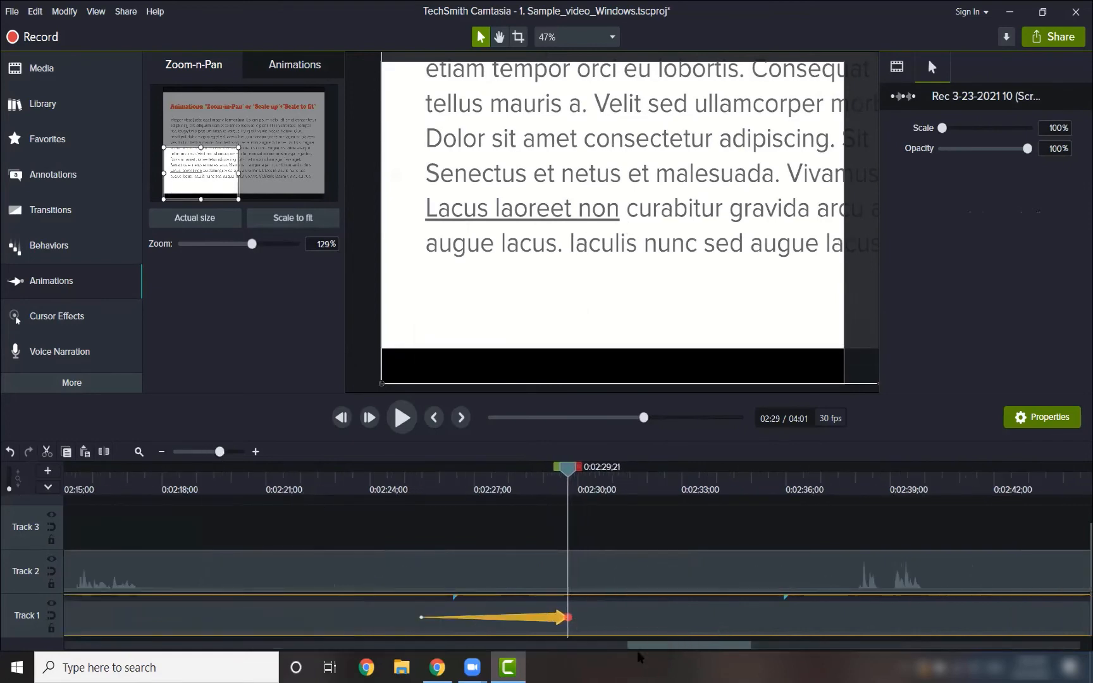
drag(637, 652, 660, 637)
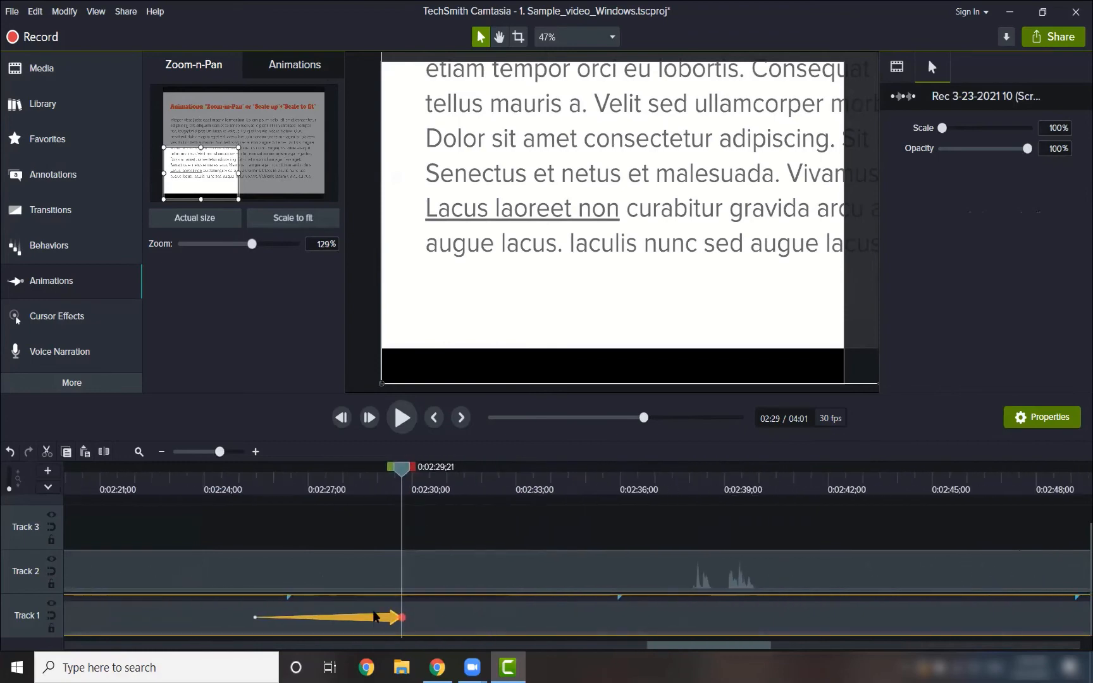
drag(375, 616, 405, 615)
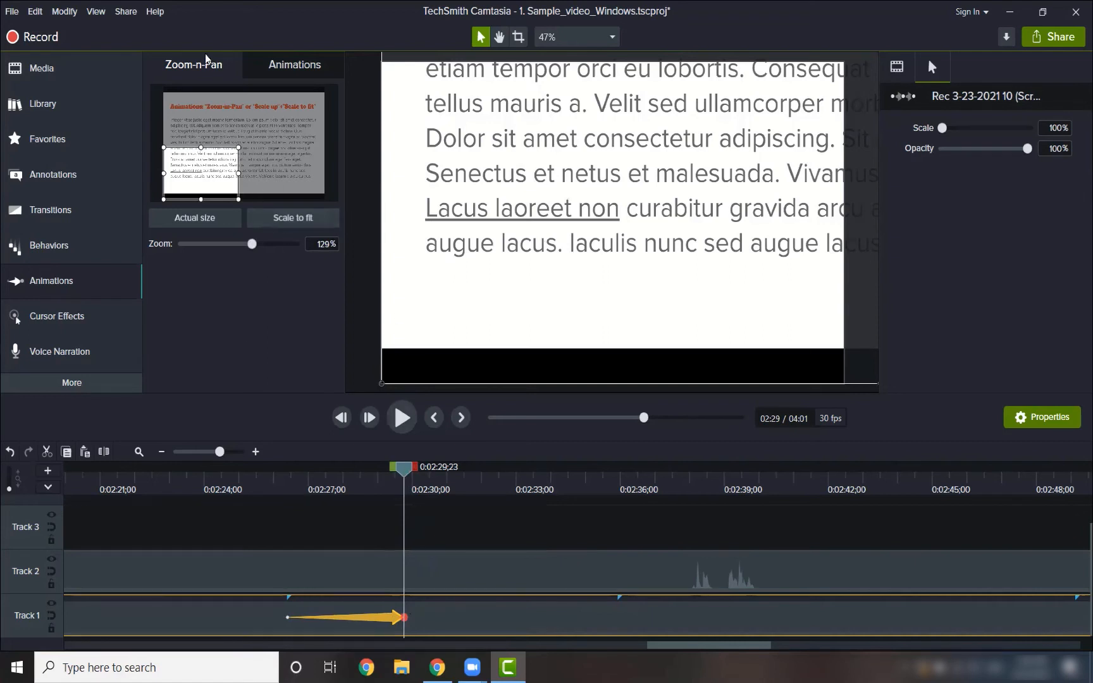
click(299, 221)
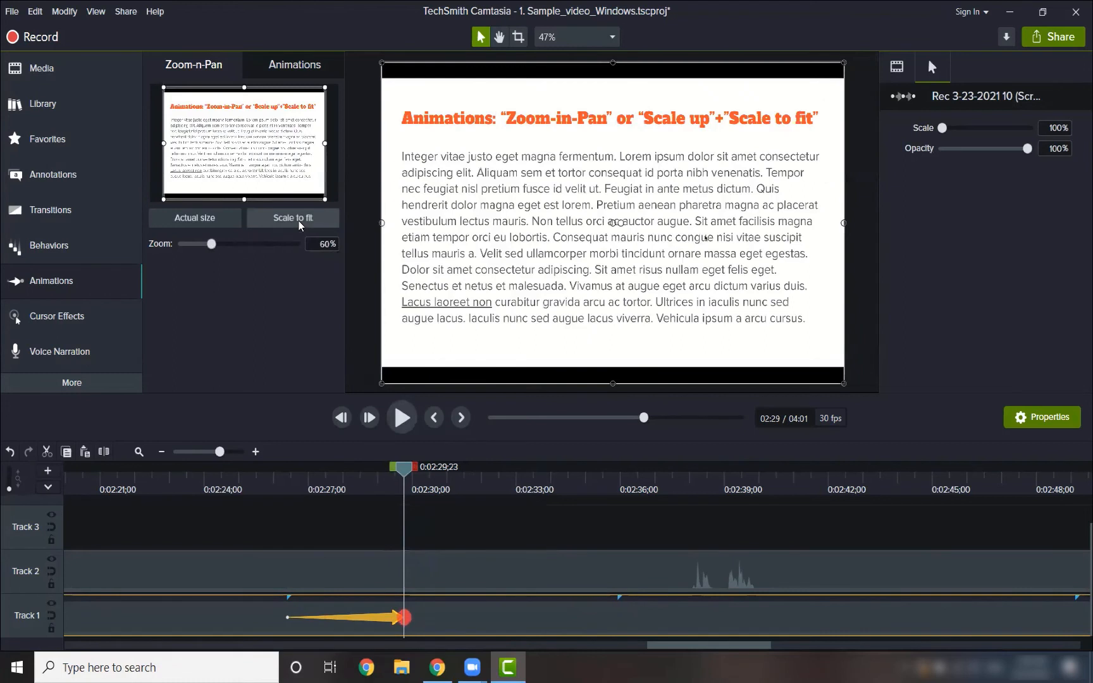
click(408, 485)
mouse_move(409, 469)
mouse_down()
mouse_move(397, 469)
mouse_move(420, 471)
mouse_up()
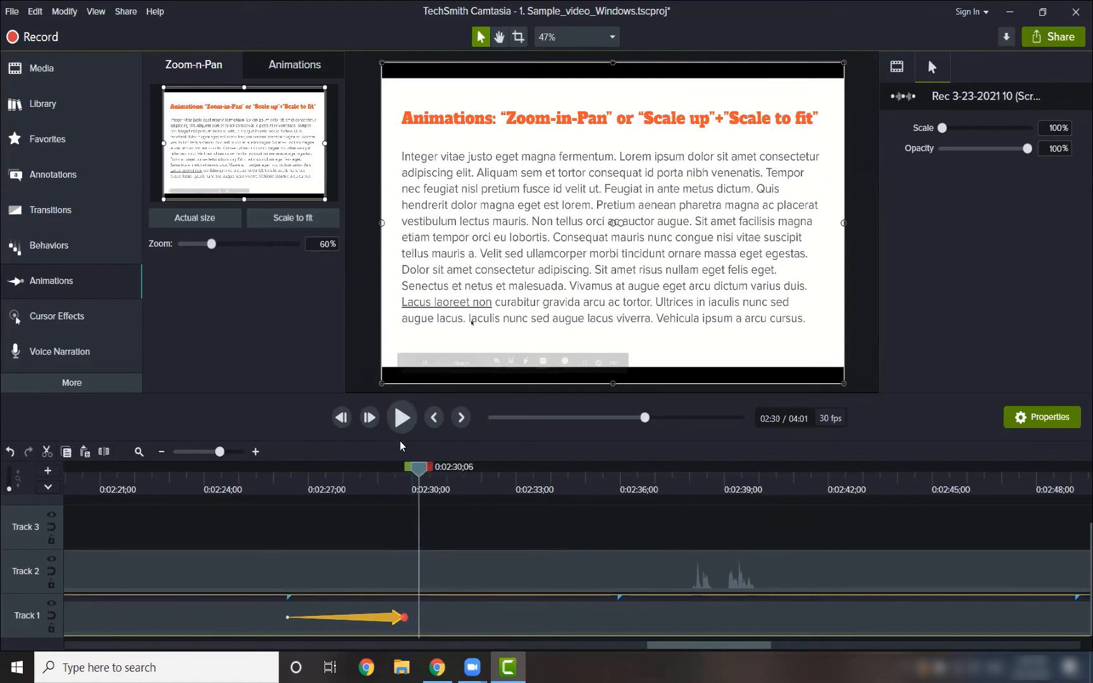
click(428, 418)
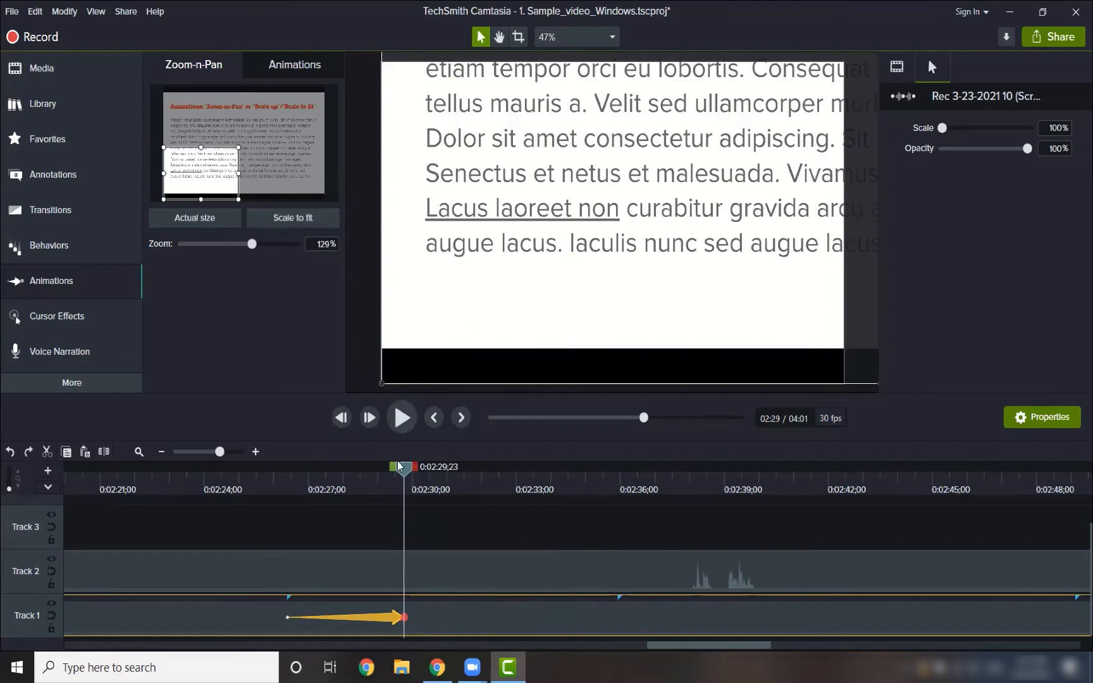
Add a Scale to fit animation at 0:02:30;12, and move and lengthen it so that it ends at the second marker.
drag(399, 466, 425, 468)
click(308, 222)
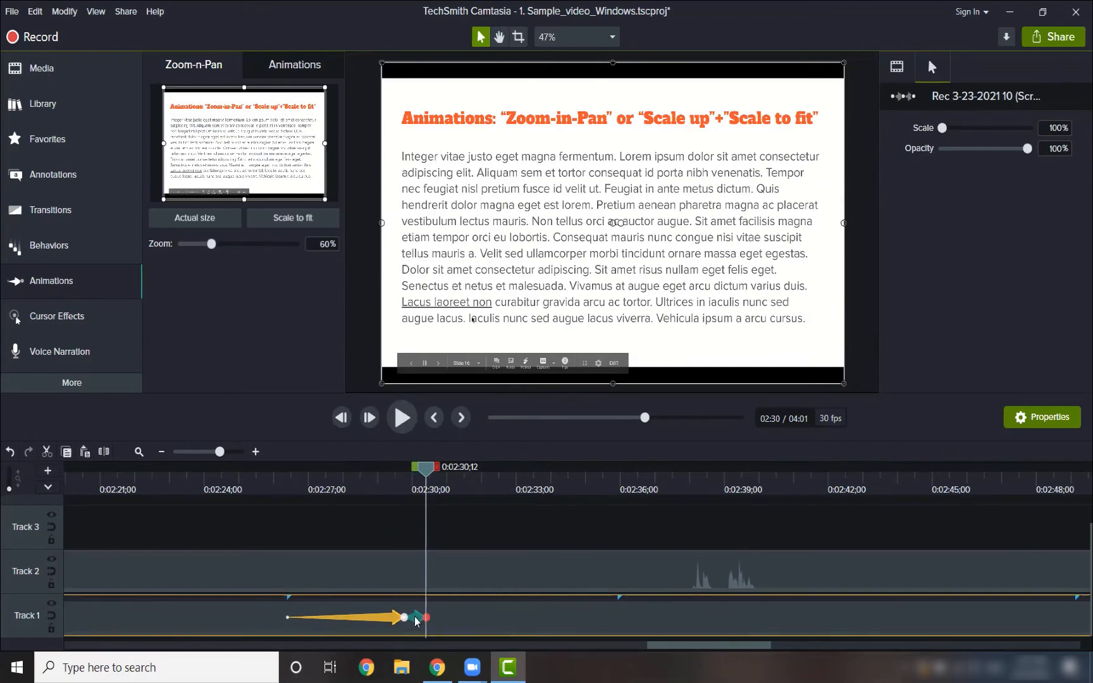
drag(415, 621, 446, 627)
drag(482, 632, 625, 626)
Play back and scrub through the zoom-in and Scale to fit animations around the first two markers.
click(282, 488)
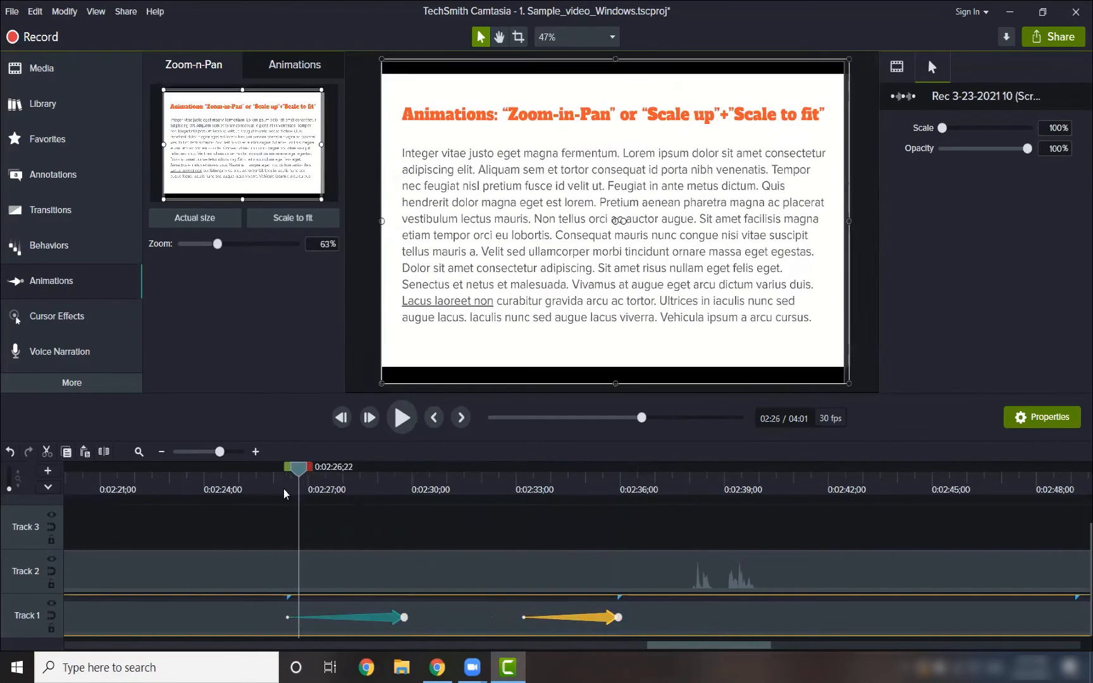
click(405, 423)
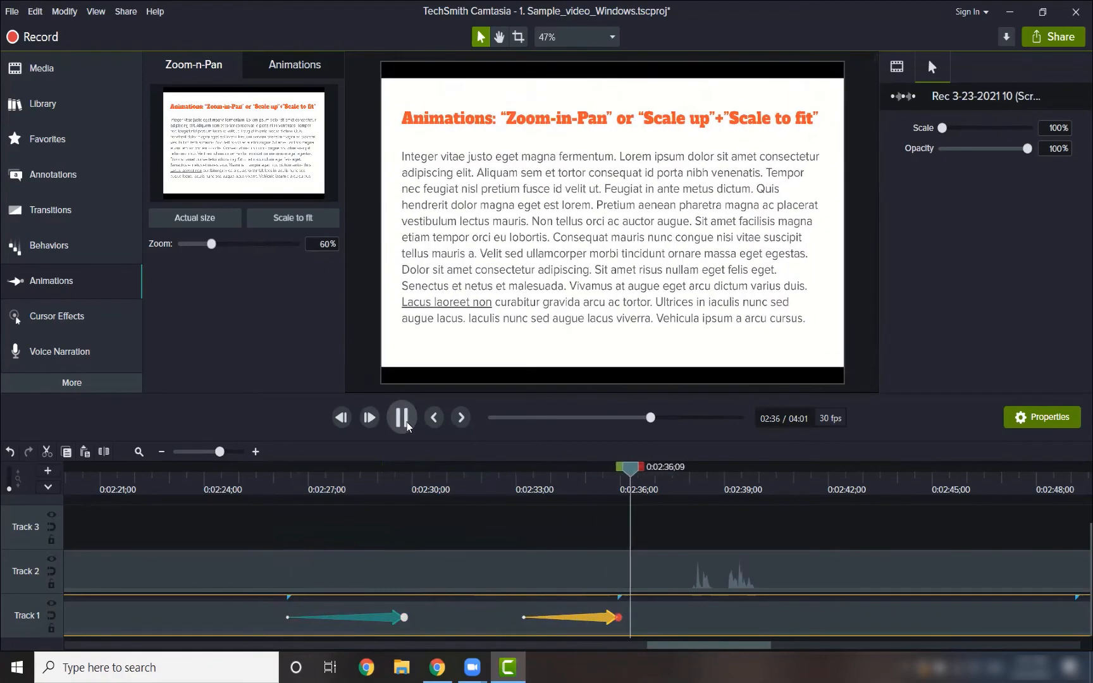
click(407, 422)
drag(652, 468, 411, 480)
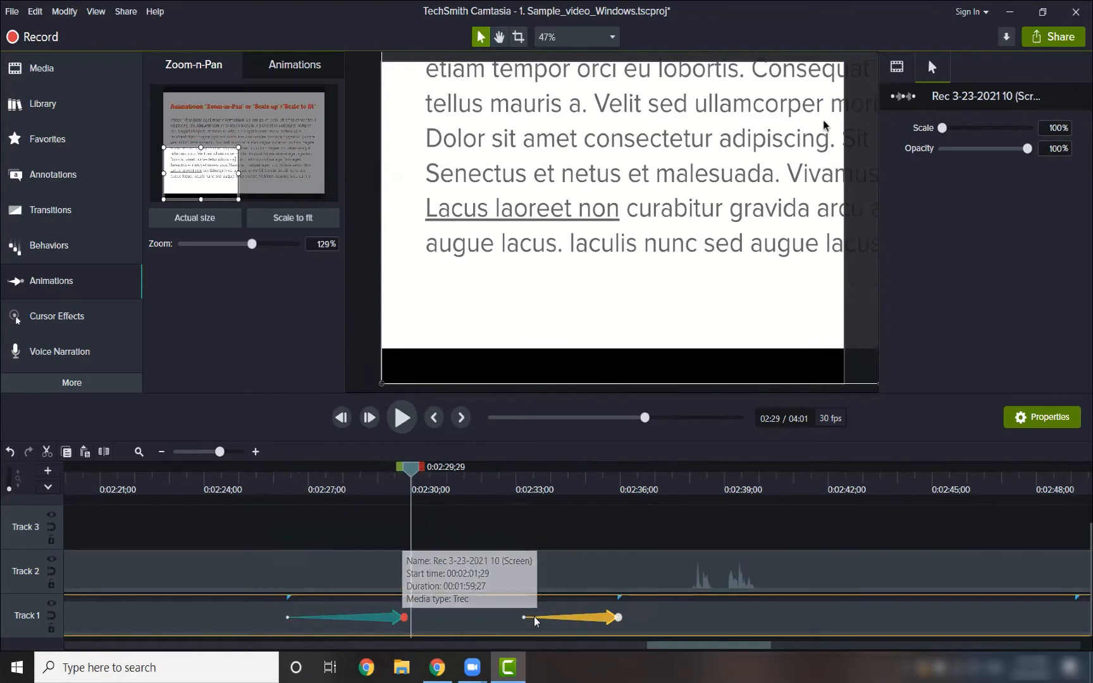
drag(412, 469, 283, 518)
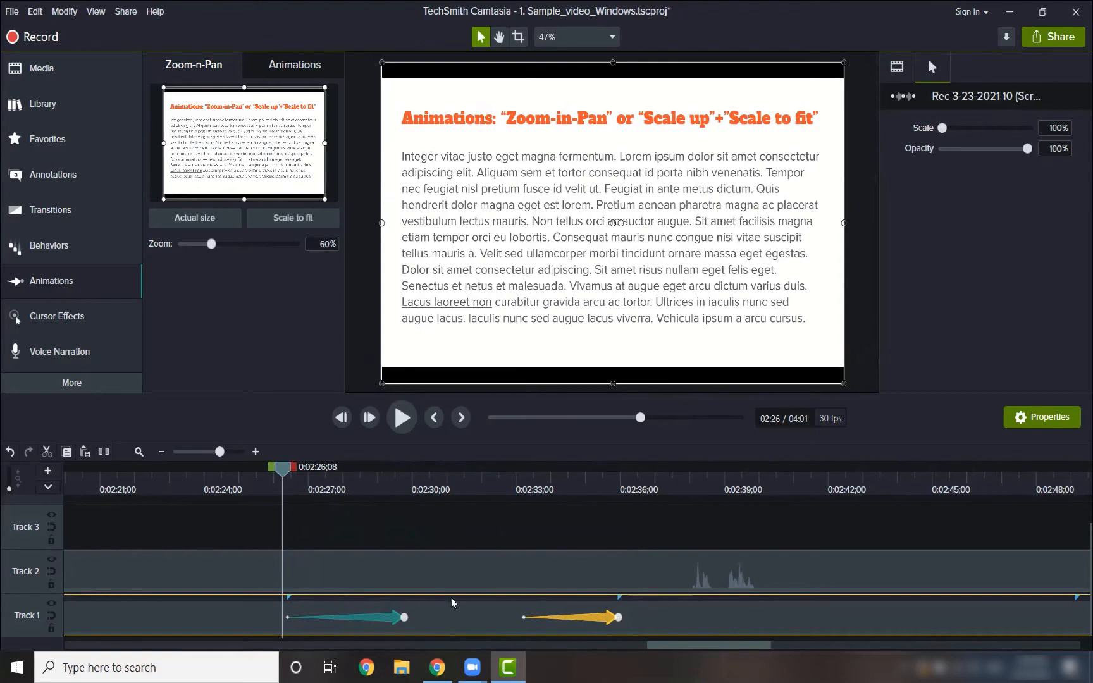
drag(279, 472, 282, 472)
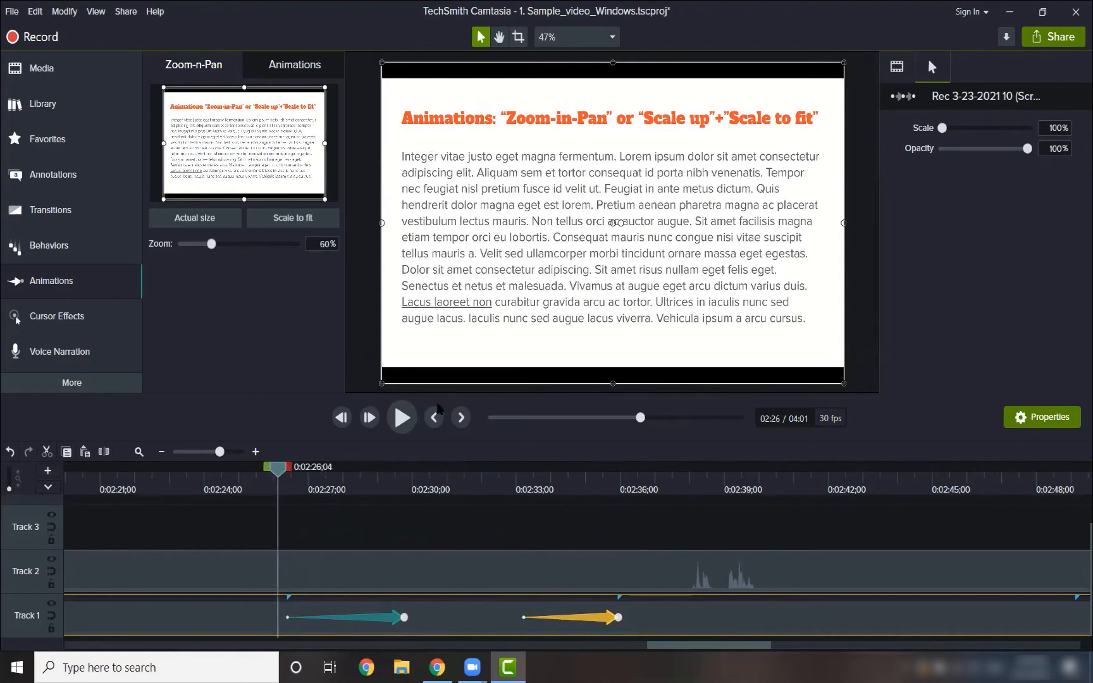
click(401, 417)
click(401, 417)
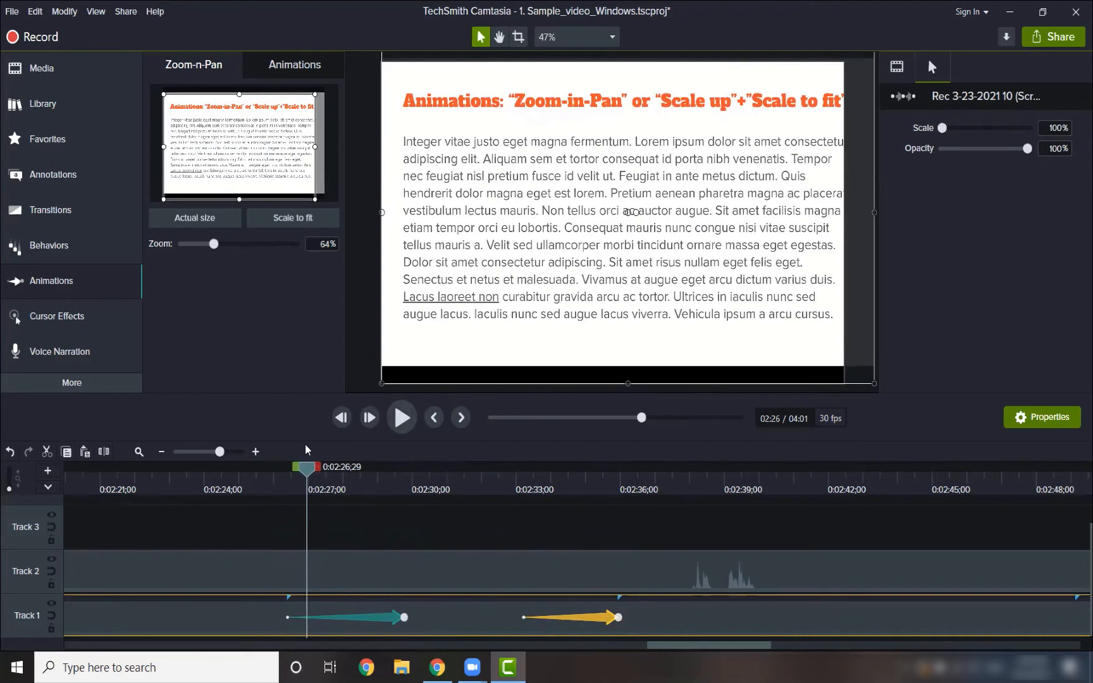
mouse_move(306, 469)
mouse_down()
mouse_move(270, 466)
mouse_move(285, 466)
mouse_up()
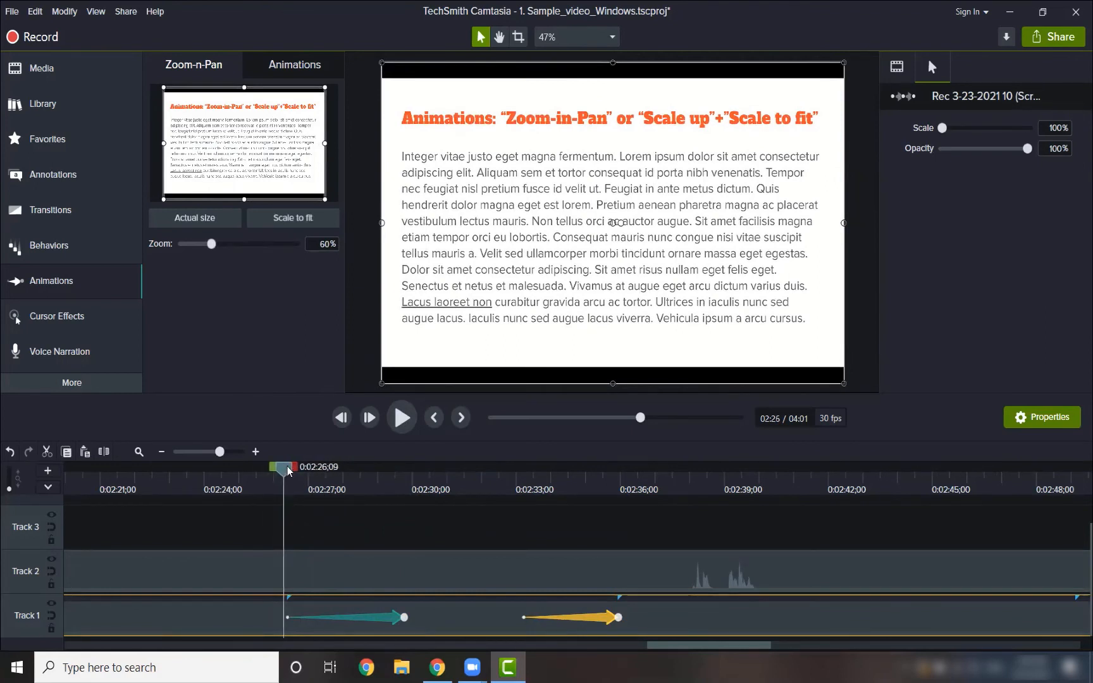
Show the marker track, place the playhead near the first marker at 0:02:26;17, and hide the marker track again.
drag(214, 453, 202, 453)
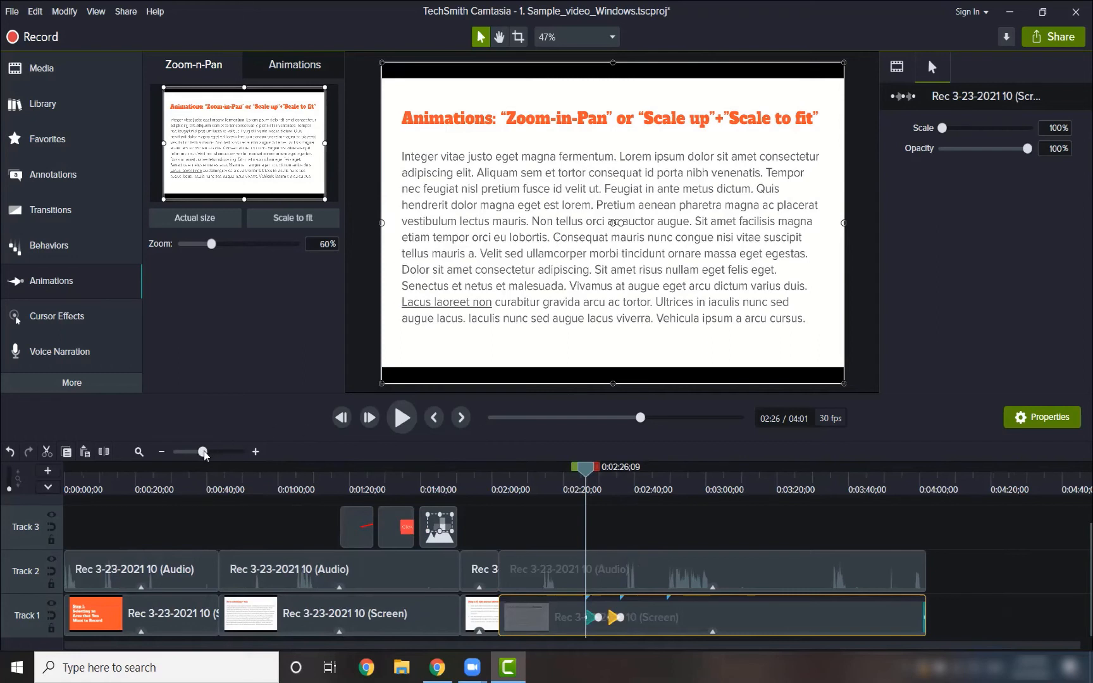
drag(203, 452, 208, 452)
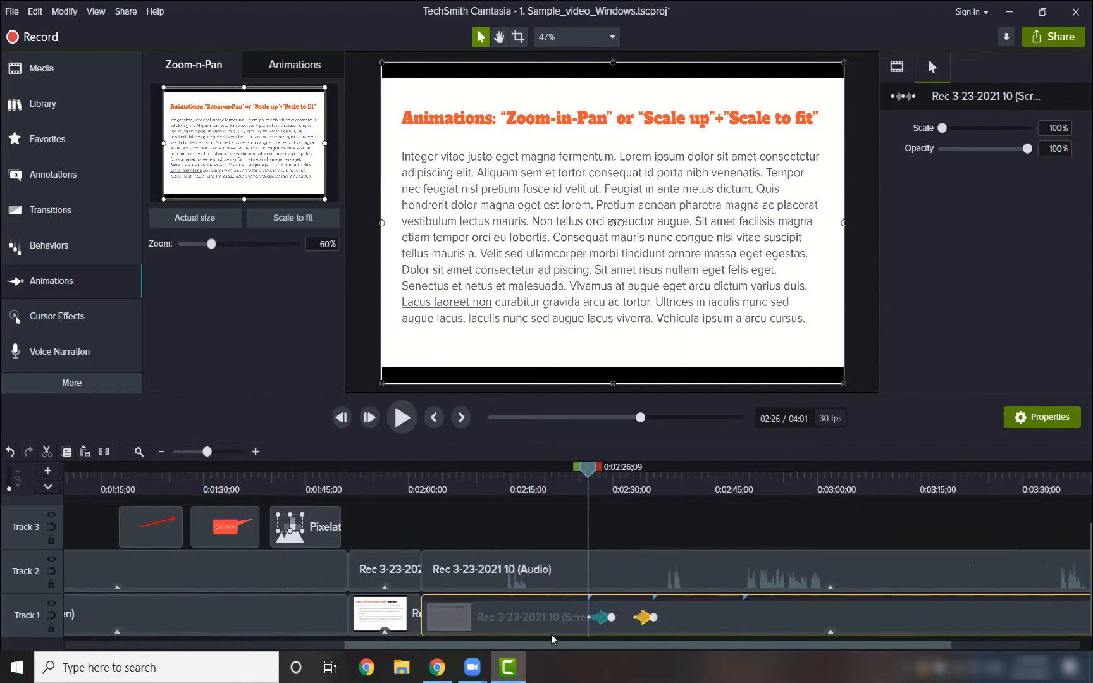
drag(540, 649, 589, 651)
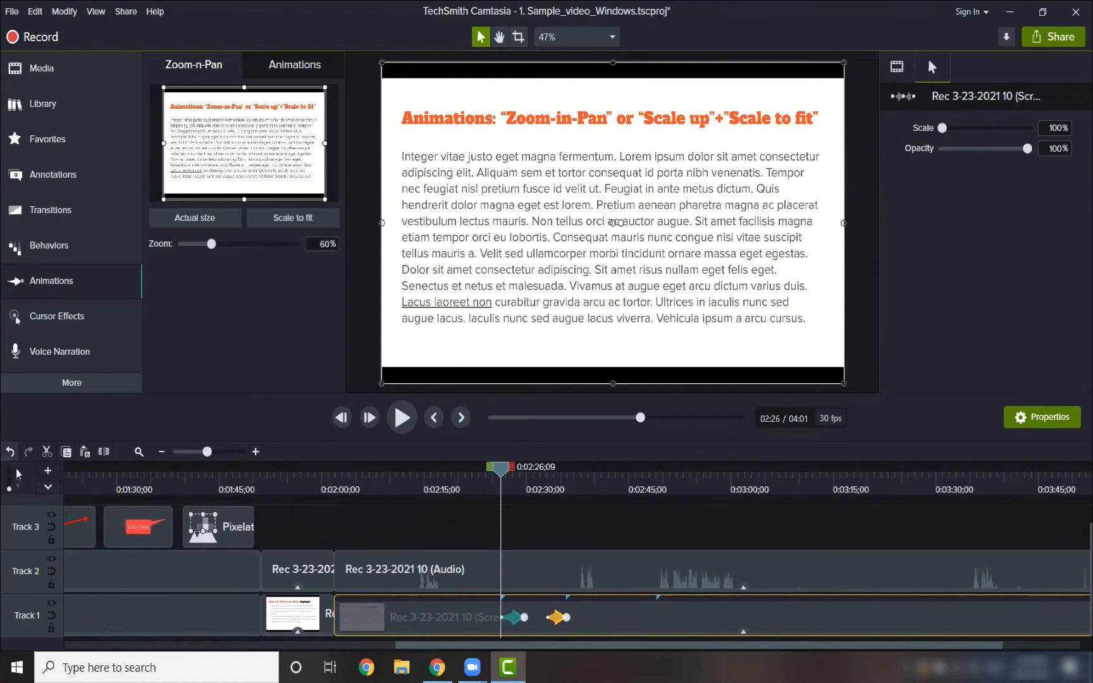
click(51, 490)
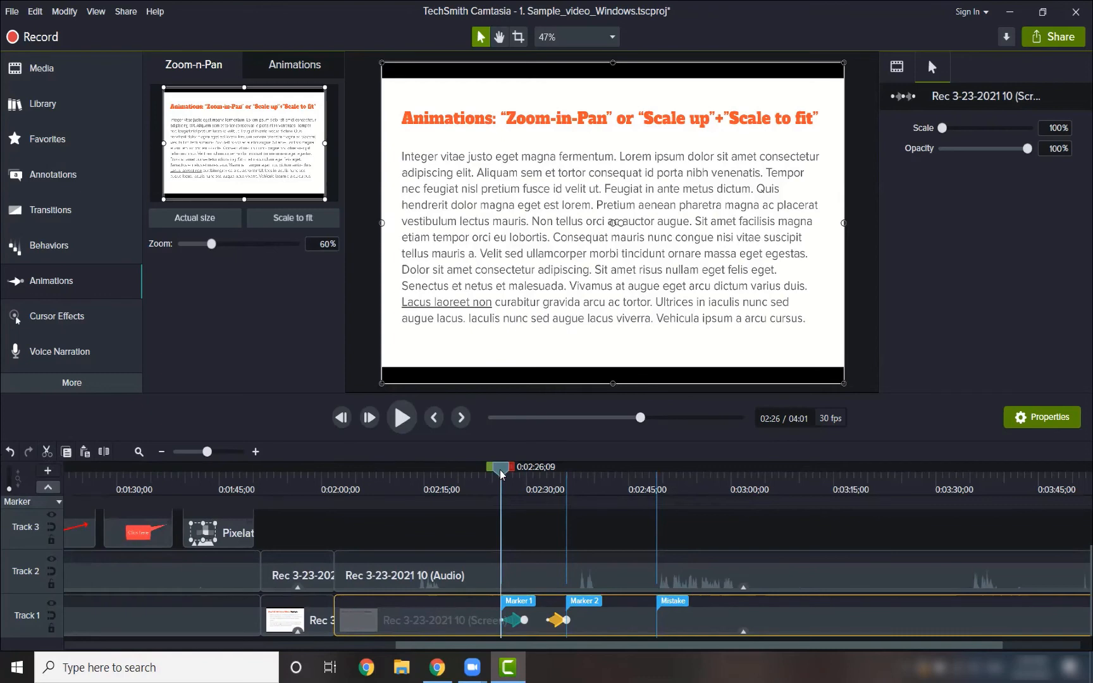
drag(500, 469, 502, 469)
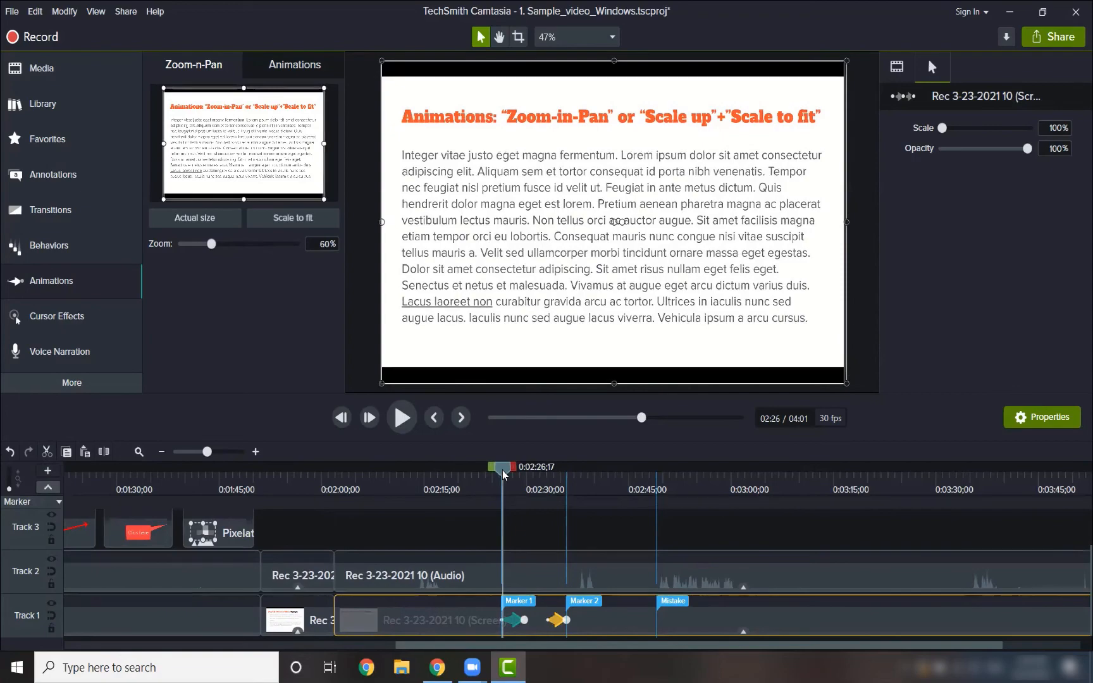
mouse_move(503, 470)
mouse_down()
mouse_move(567, 472)
mouse_move(502, 469)
mouse_up()
click(49, 487)
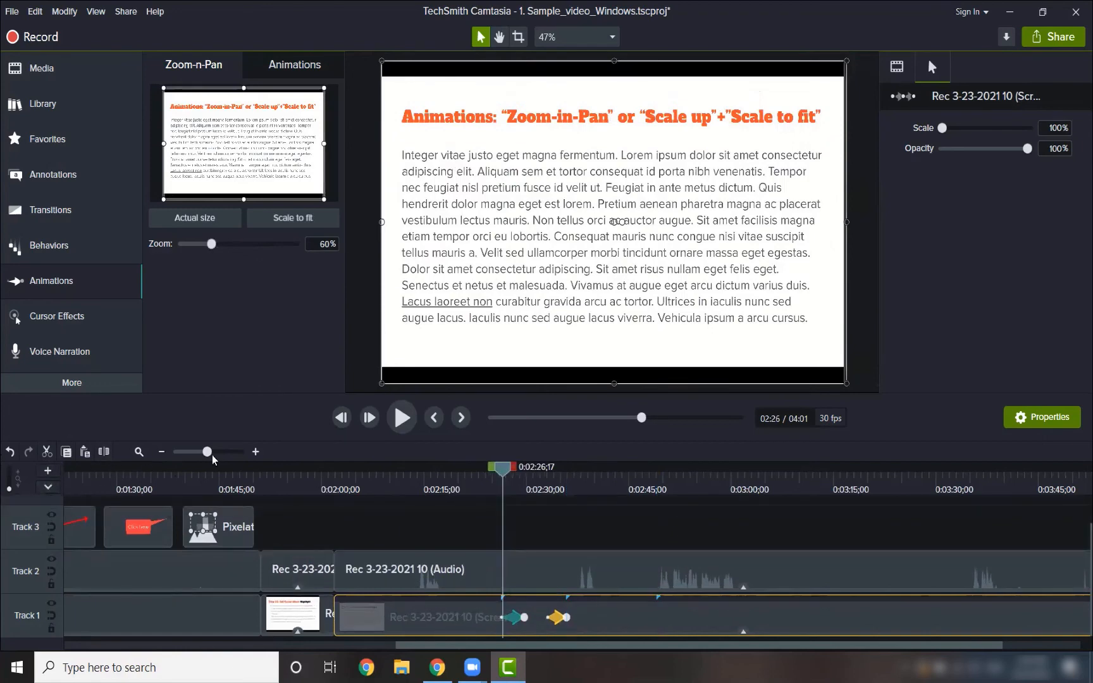
Delete both zoom animations from the last Track 1 clip.
drag(210, 451, 213, 450)
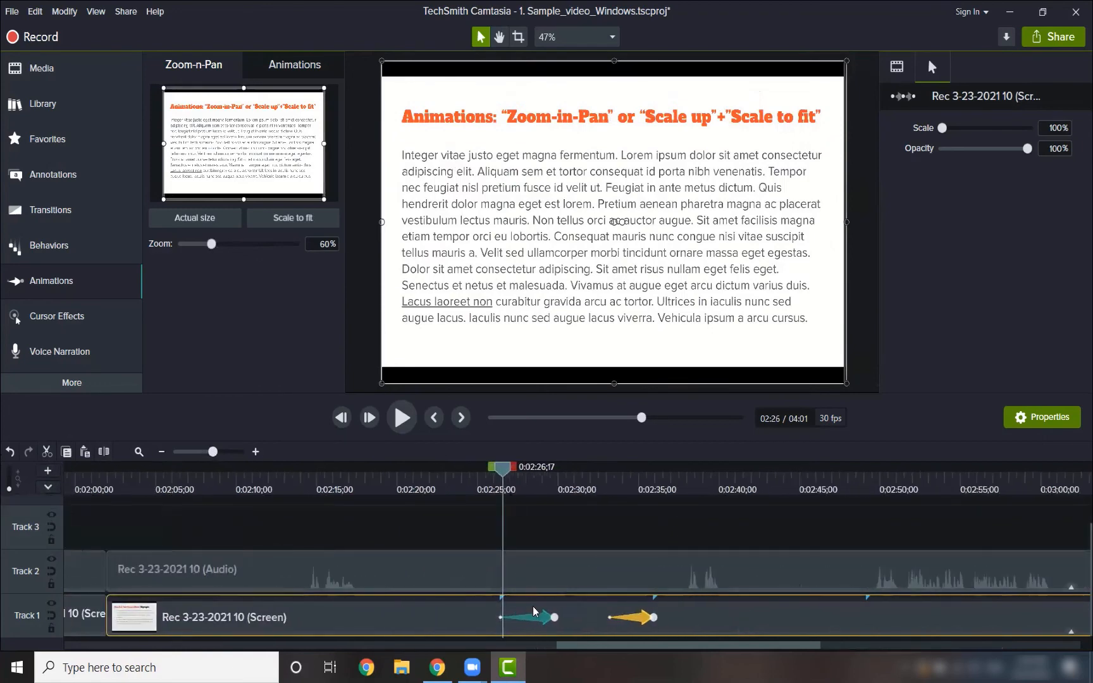
key(Delete)
click(639, 618)
key(Delete)
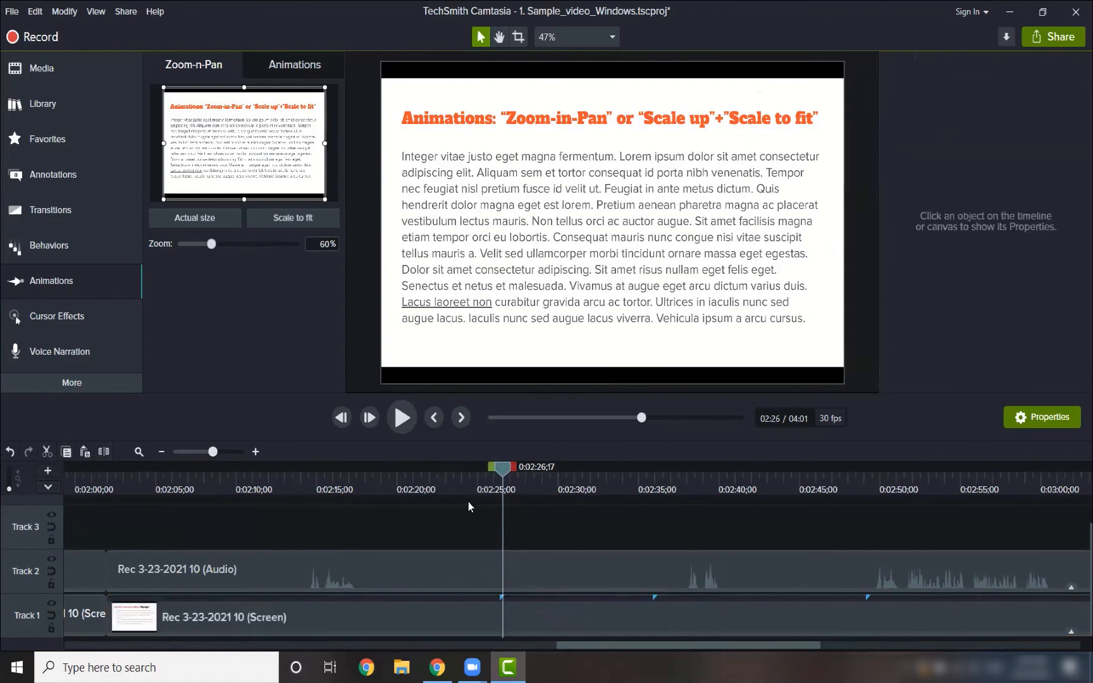
Add a zoom-in animation of about 157% on the slide's upper-left area, starting at the first marker and lasting 00:00:02;21.
drag(501, 471, 500, 471)
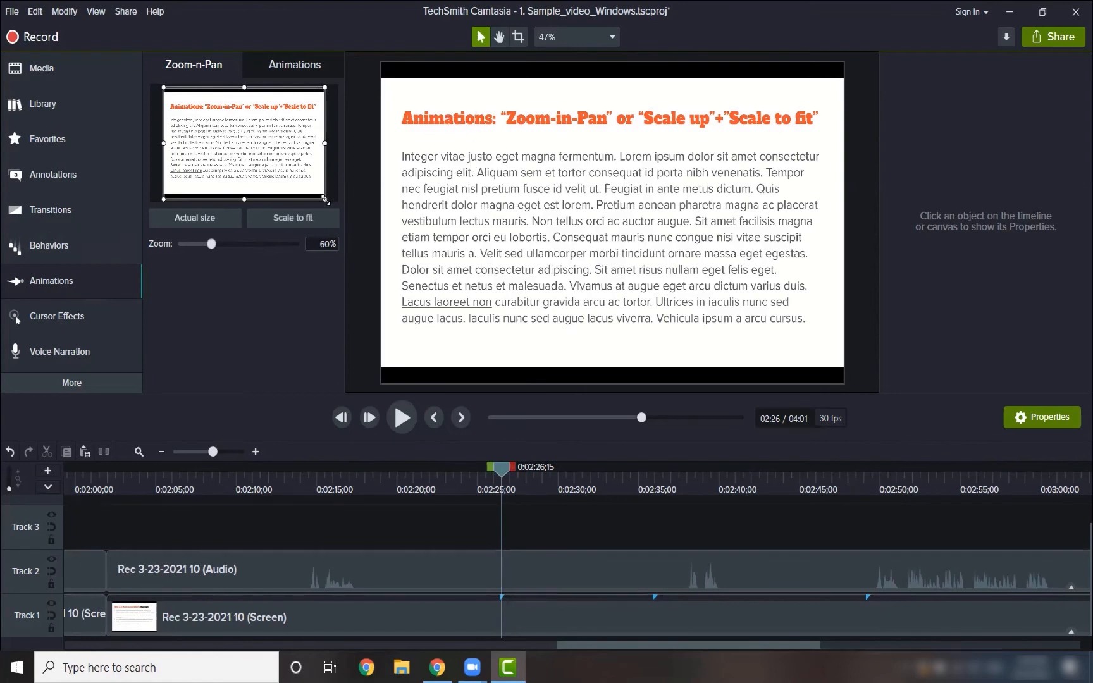
drag(326, 201, 225, 130)
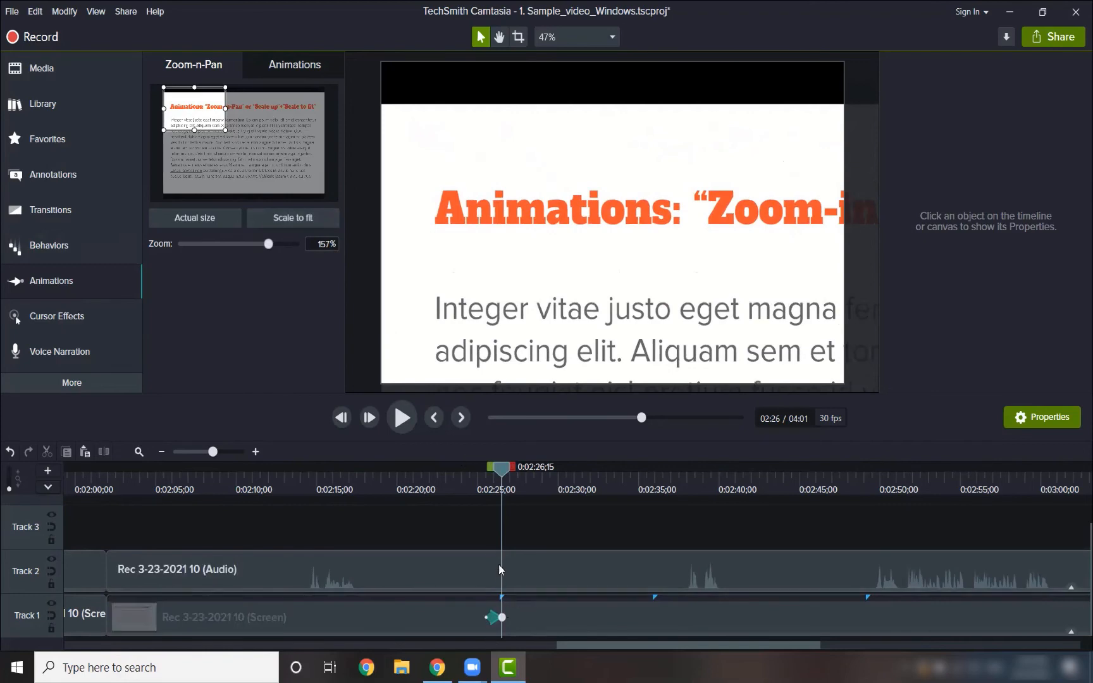
click(504, 618)
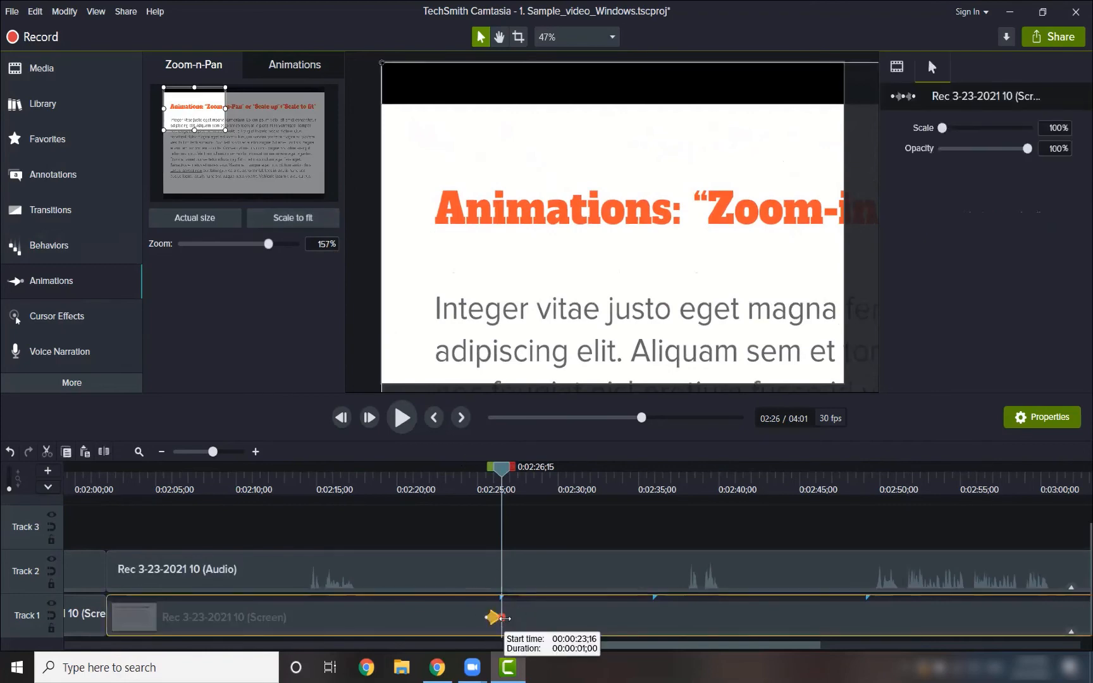
mouse_move(504, 618)
mouse_down()
mouse_move(533, 617)
mouse_move(515, 617)
mouse_move(523, 620)
mouse_up()
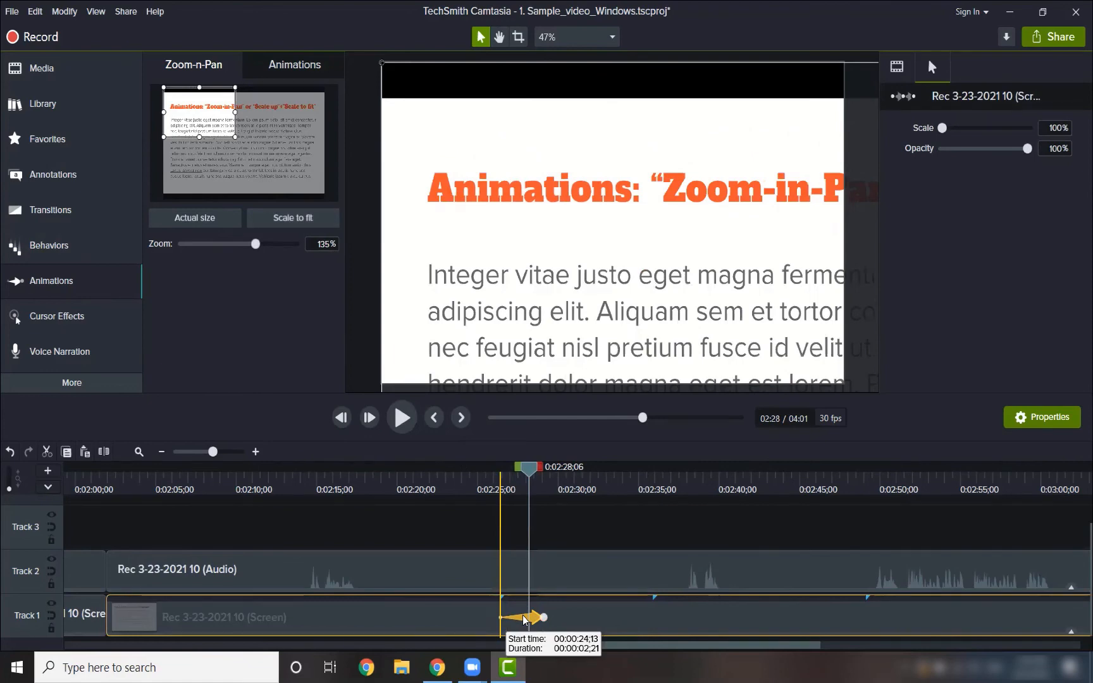
drag(523, 620, 524, 619)
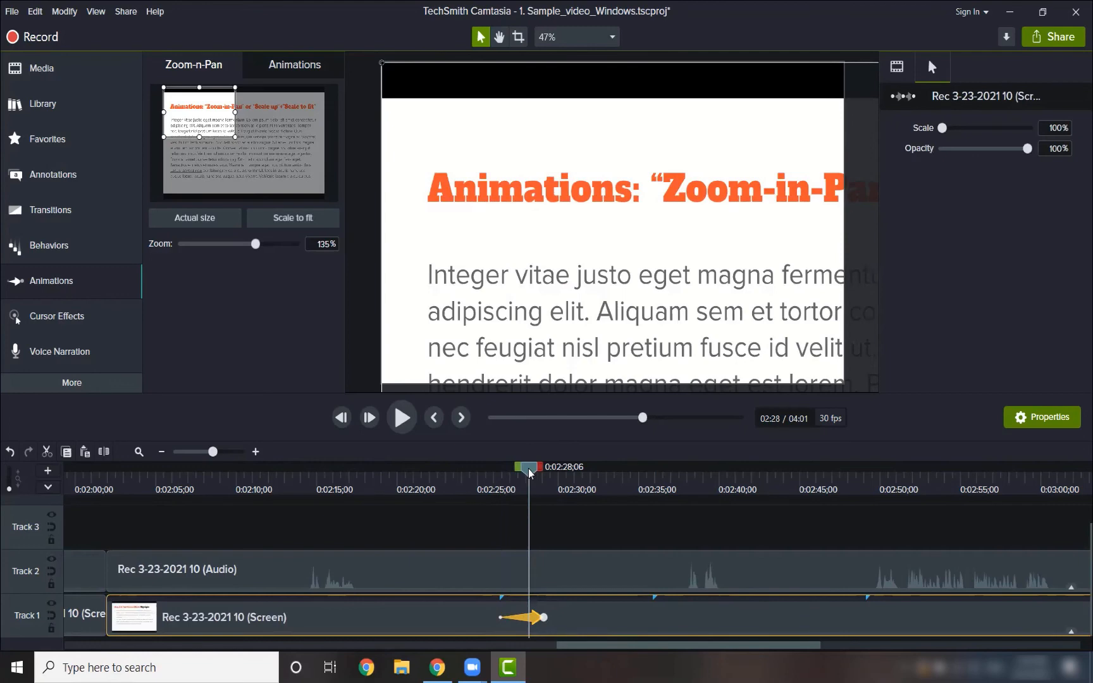
Add a Scale to fit animation at 0:02:30;21, and move and lengthen it so that it ends at the second marker.
drag(528, 469, 570, 471)
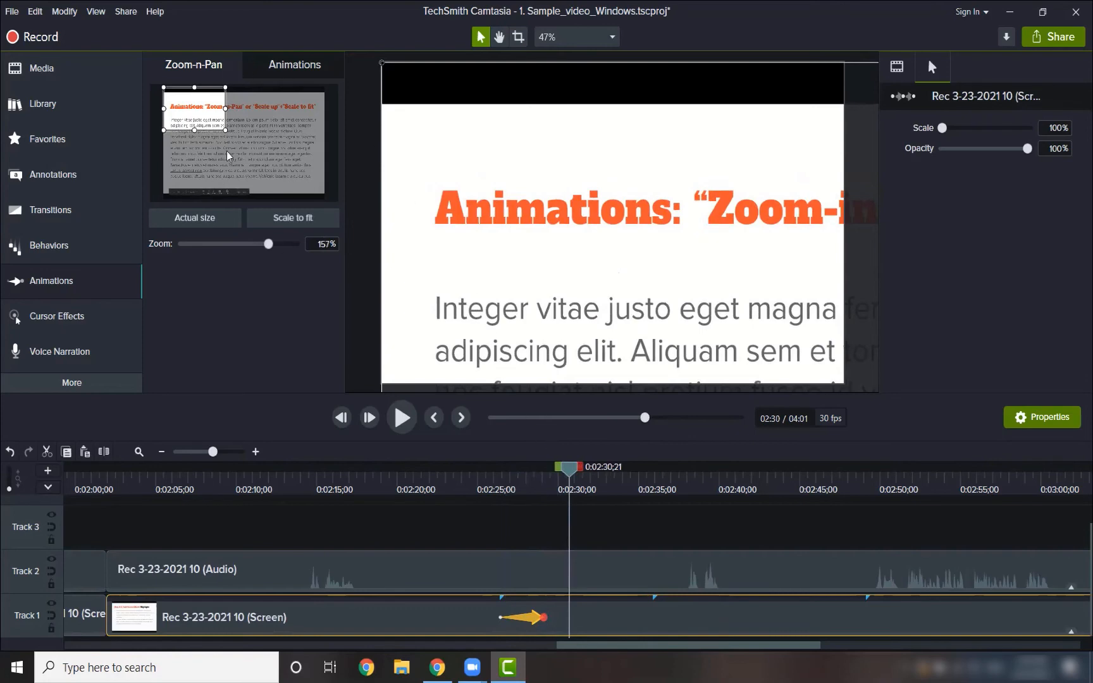
click(316, 221)
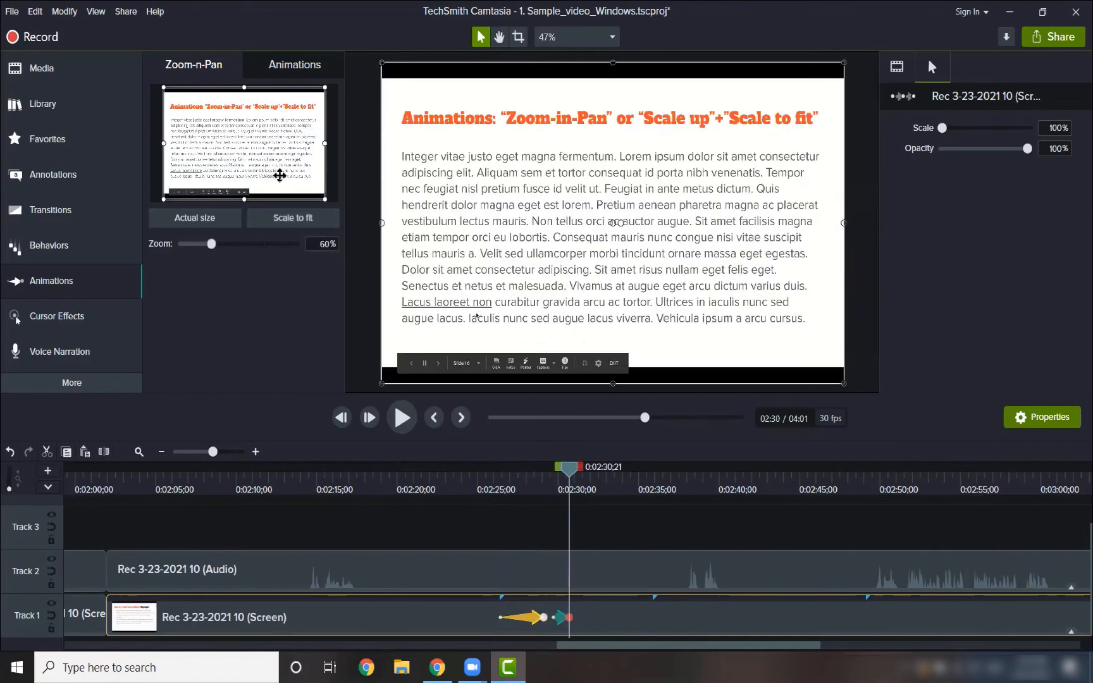
click(569, 615)
drag(570, 614, 641, 619)
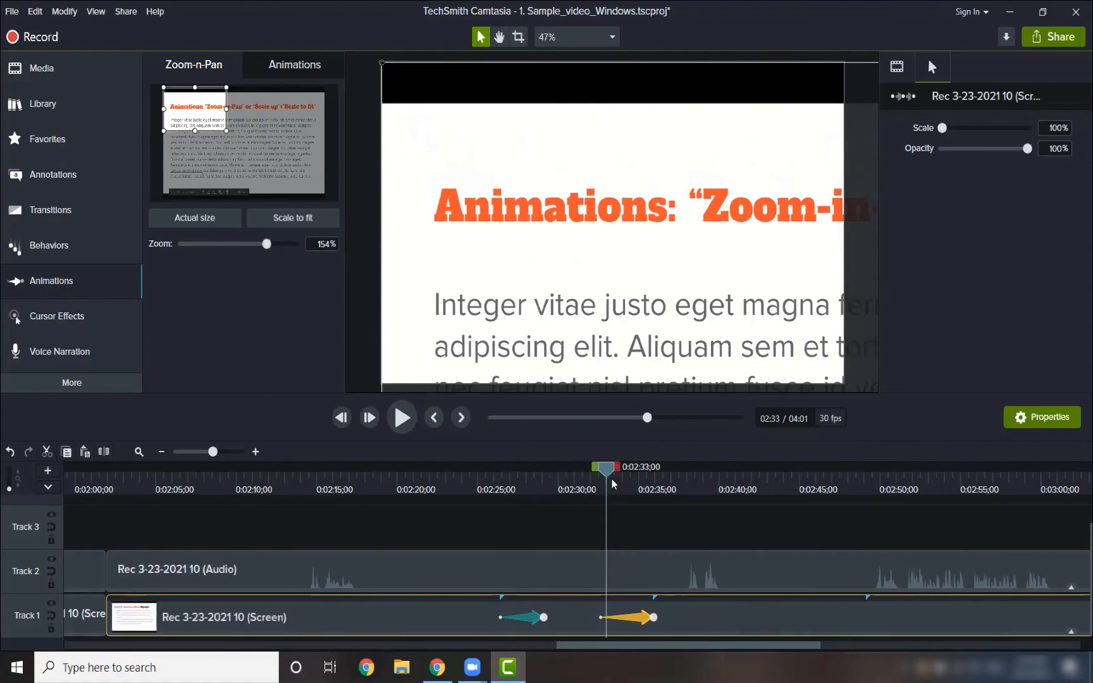
Play back and scrub through the new zoom-in and Scale to fit animations between the first two markers.
drag(607, 474, 490, 469)
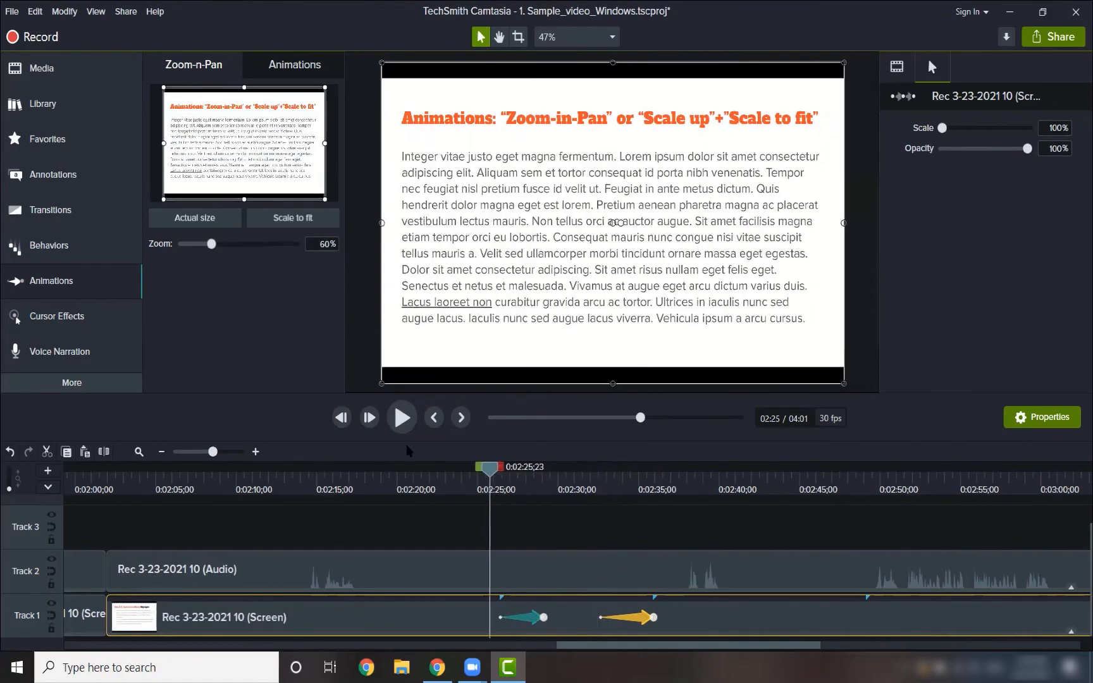
click(402, 419)
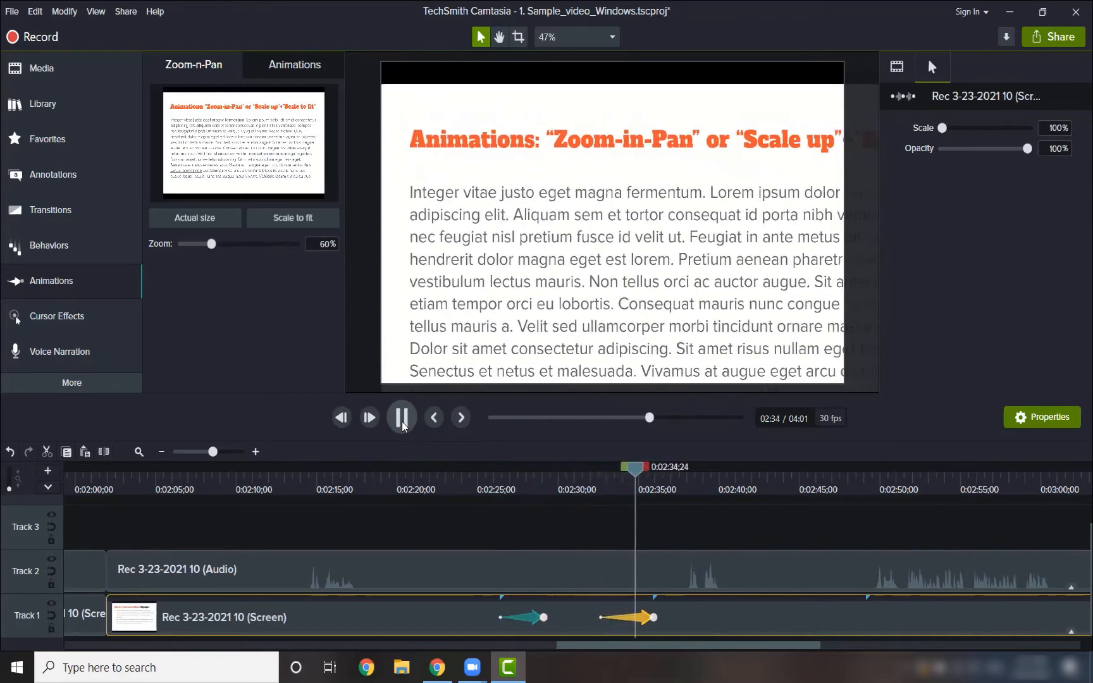
click(402, 420)
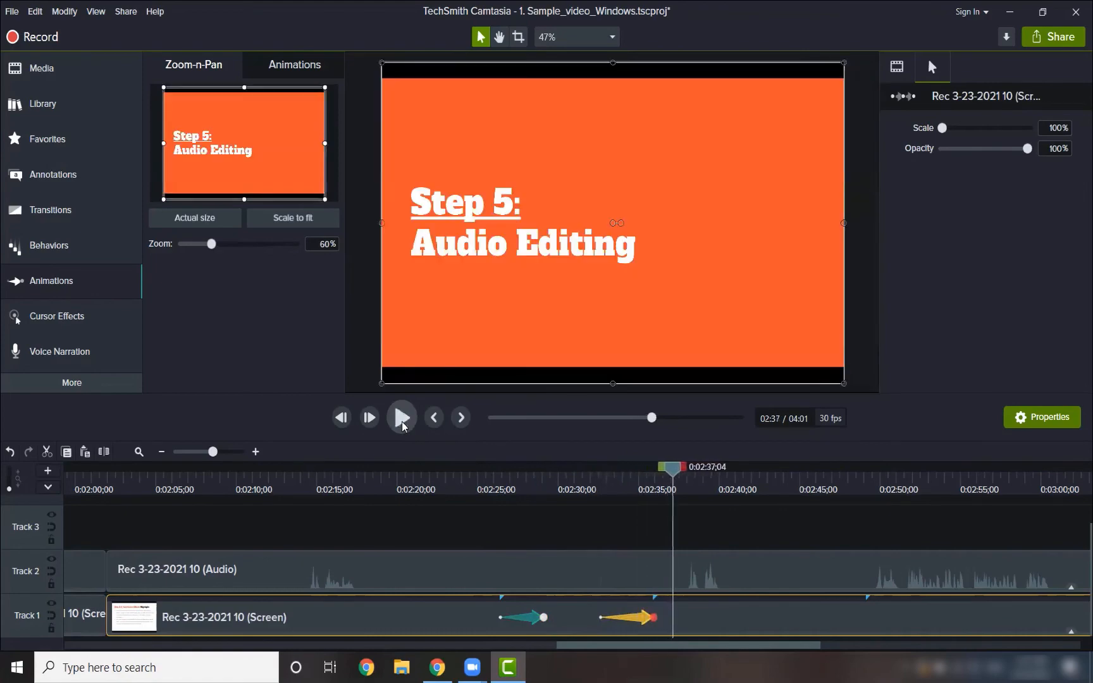
drag(674, 467, 498, 493)
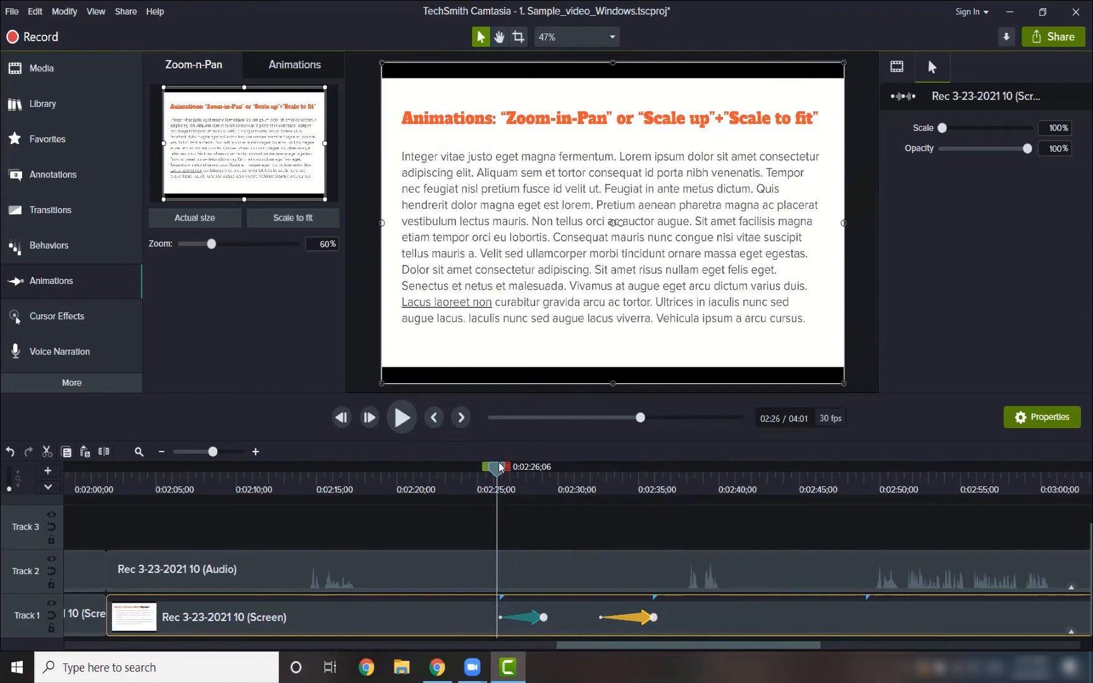
click(498, 466)
drag(498, 464, 502, 471)
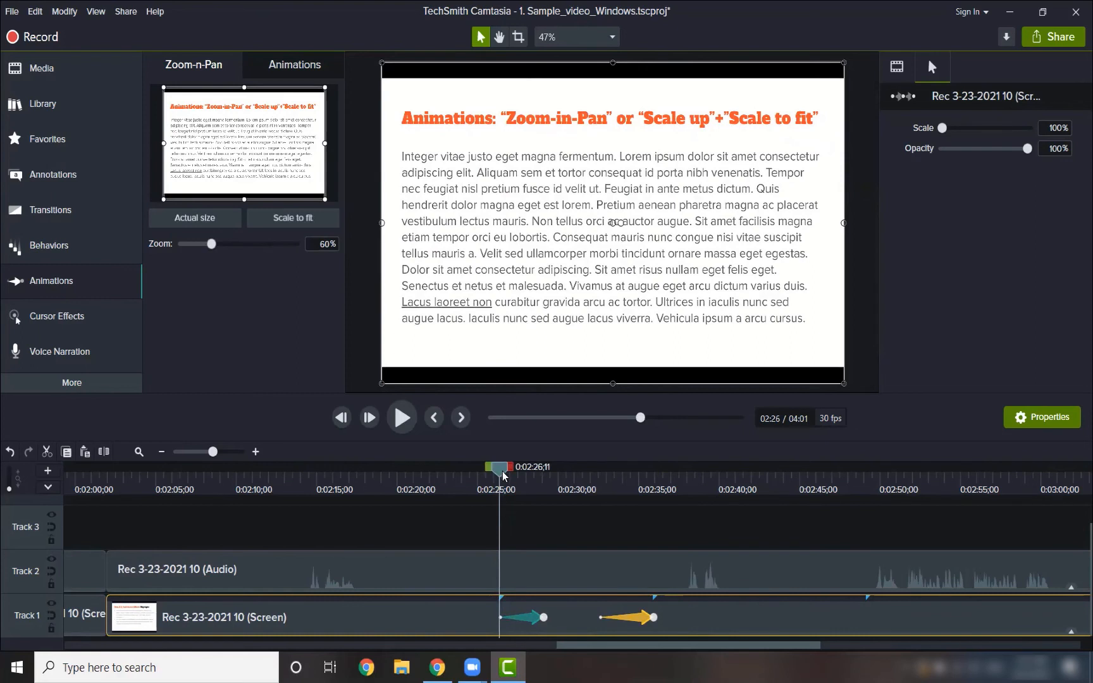
drag(504, 472, 661, 490)
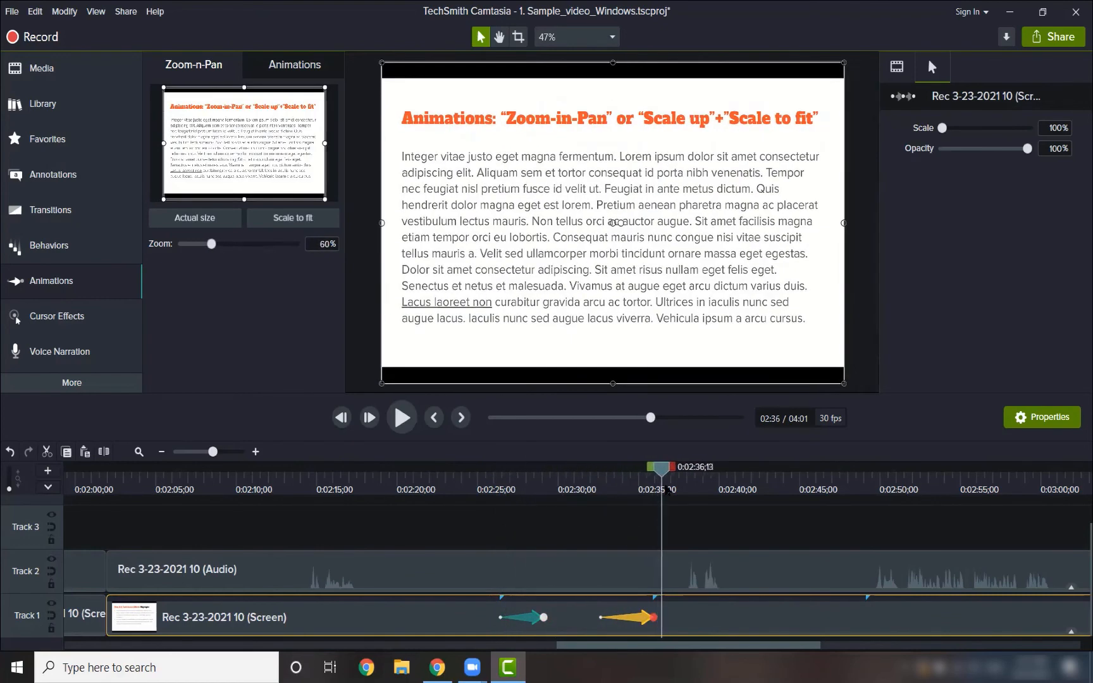
Select all the audio clips on Track 2 and look over the available audio effects, such as Noise Removal and Fade Out.
drag(213, 452, 202, 454)
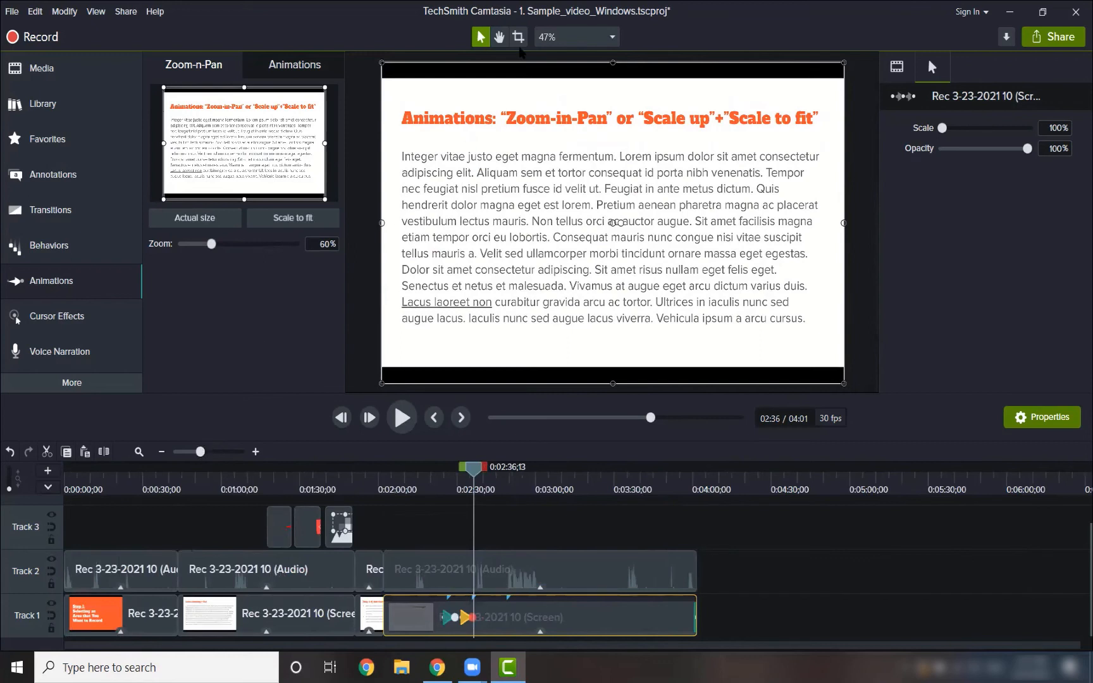
click(694, 536)
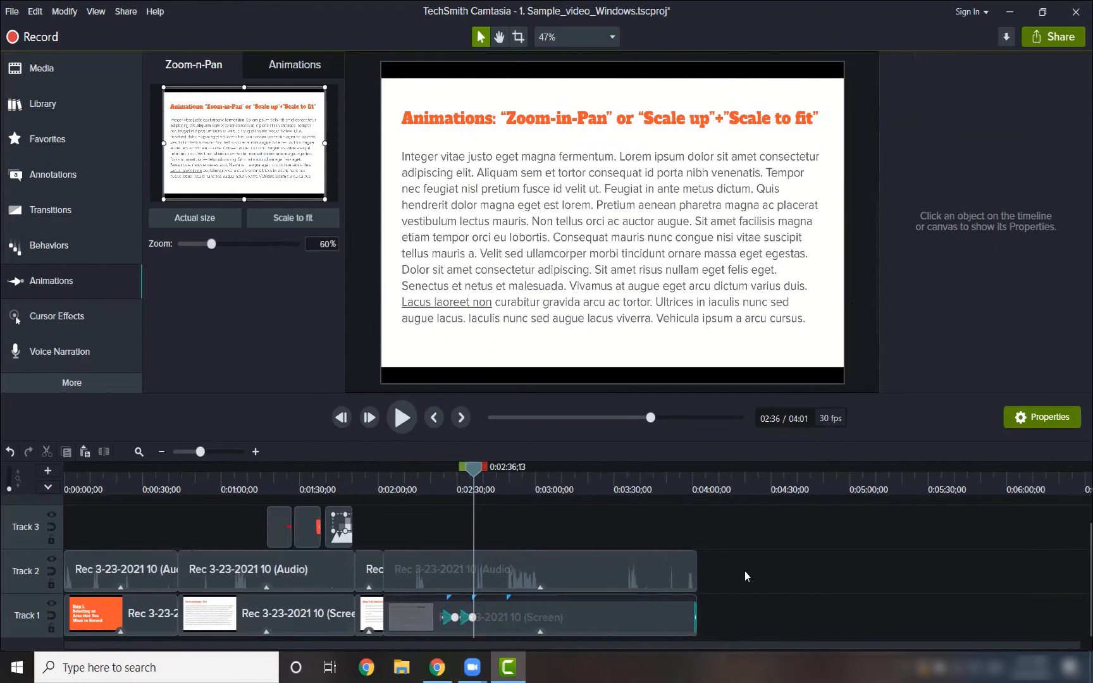
drag(744, 573, 136, 577)
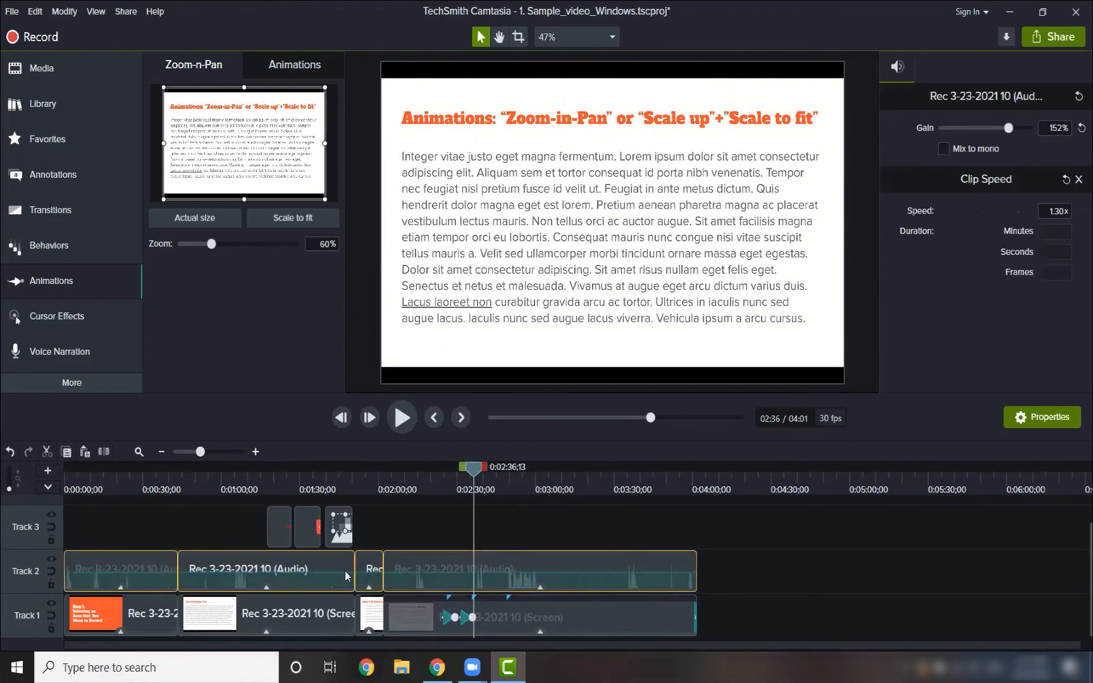
click(758, 580)
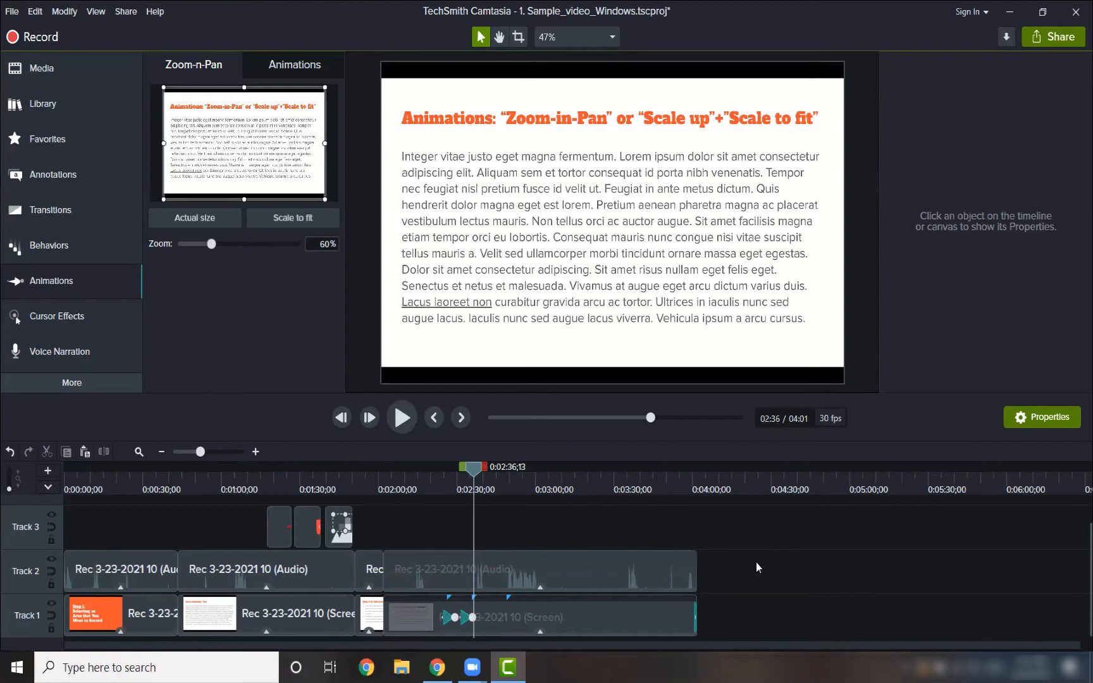
drag(751, 570, 123, 564)
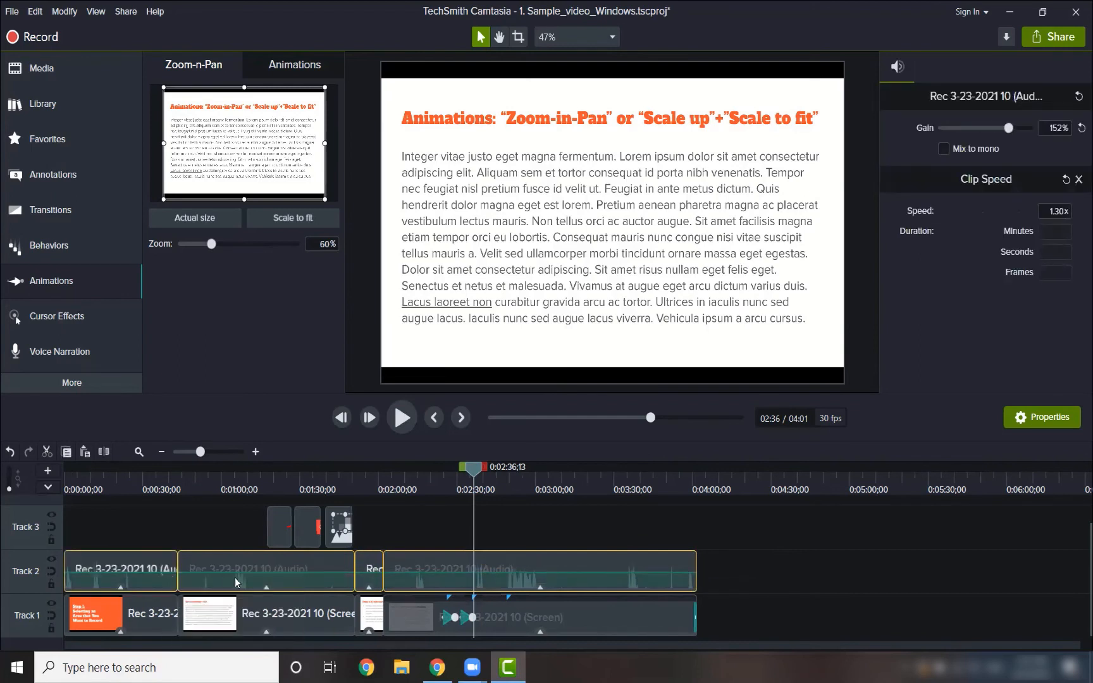
click(554, 571)
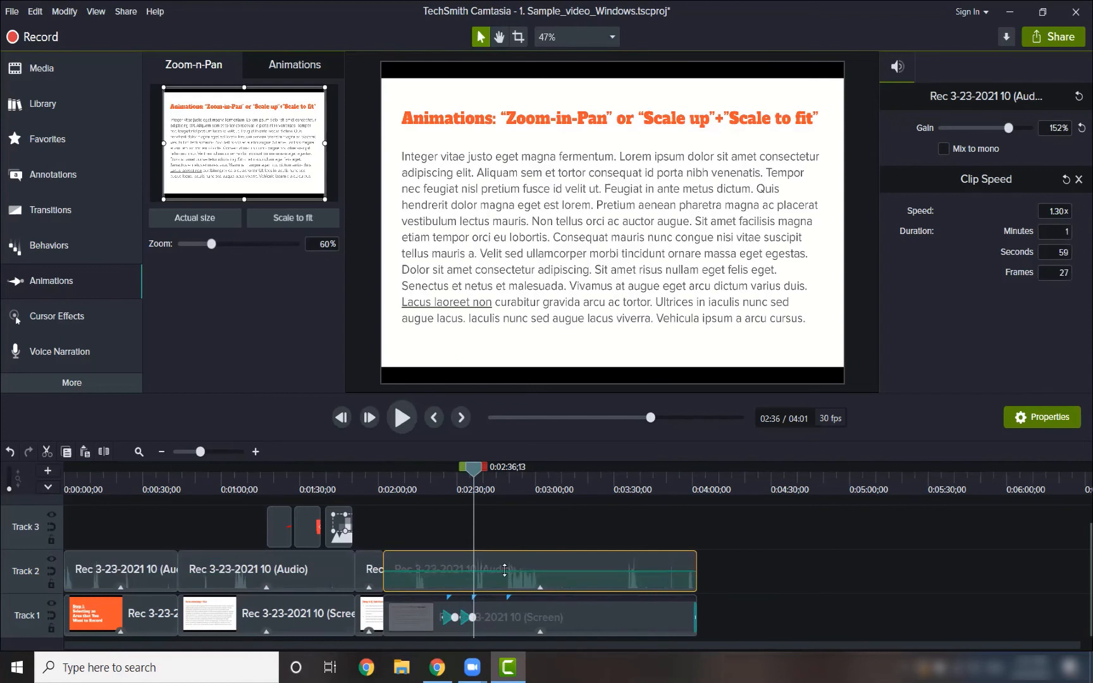
drag(748, 570, 125, 572)
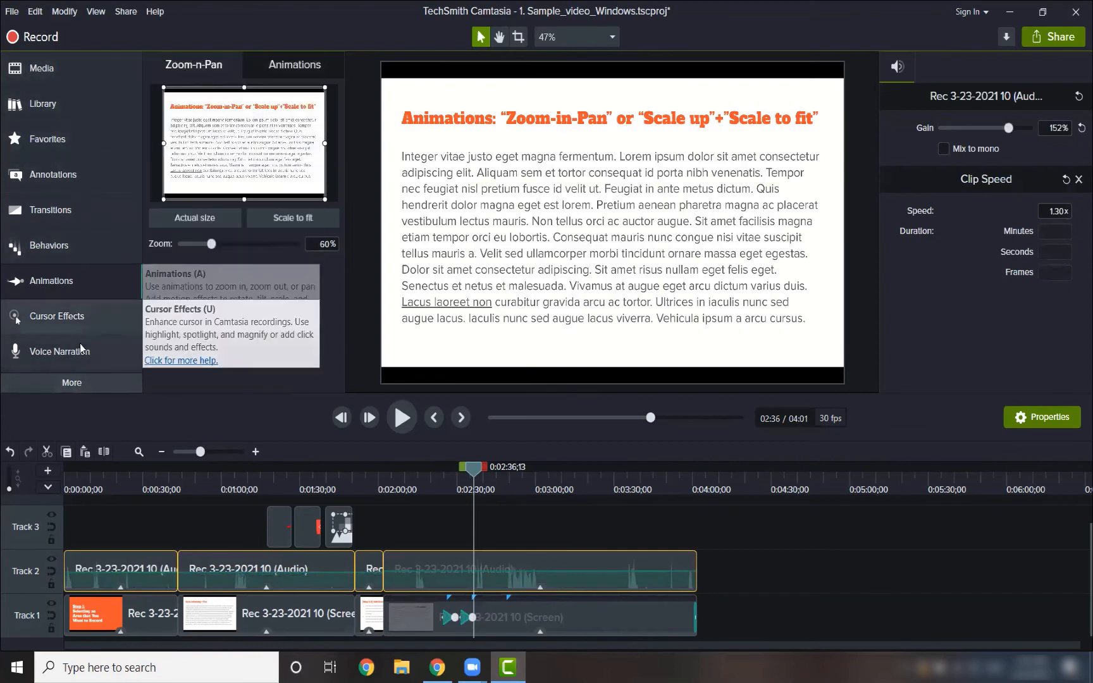
click(72, 384)
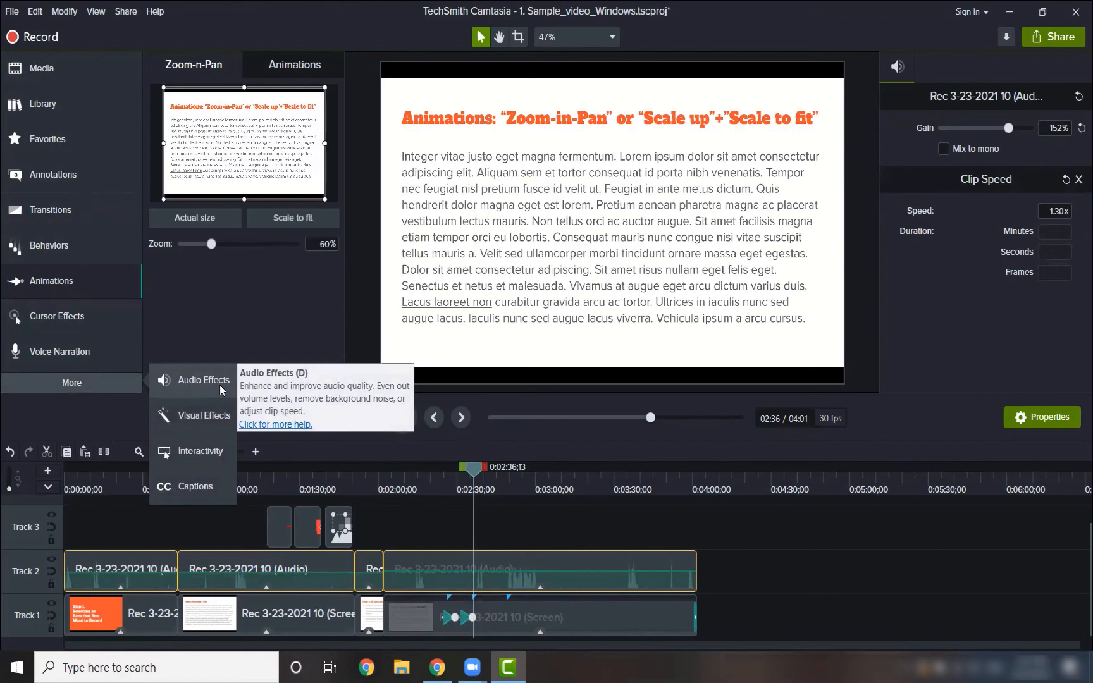
click(220, 385)
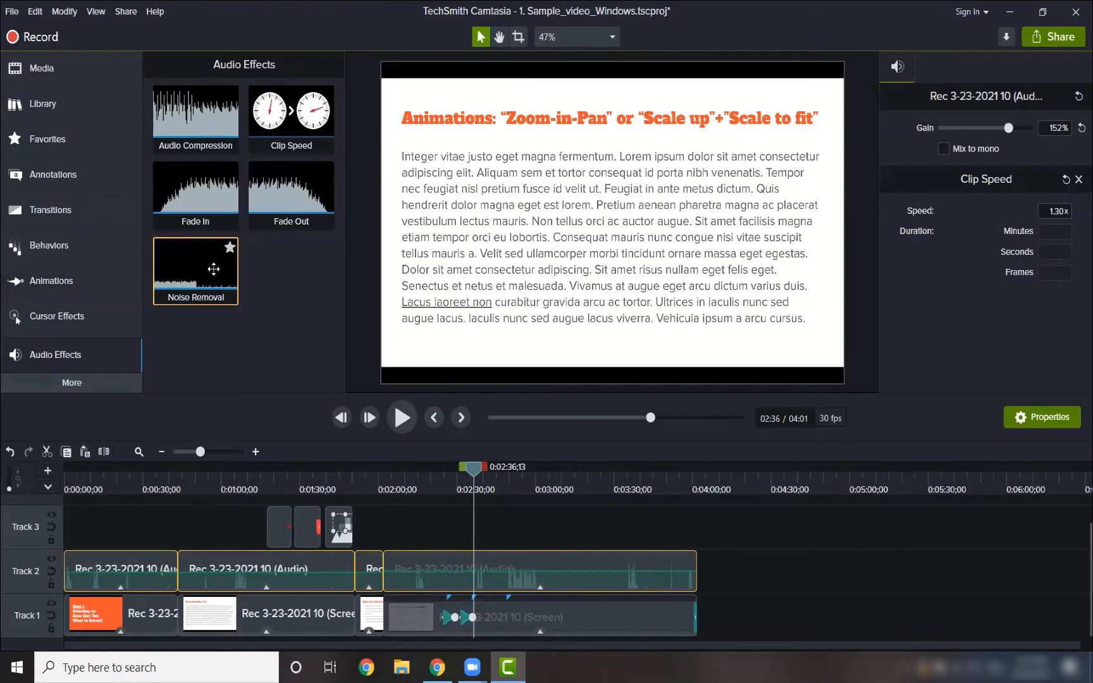
drag(199, 268, 204, 281)
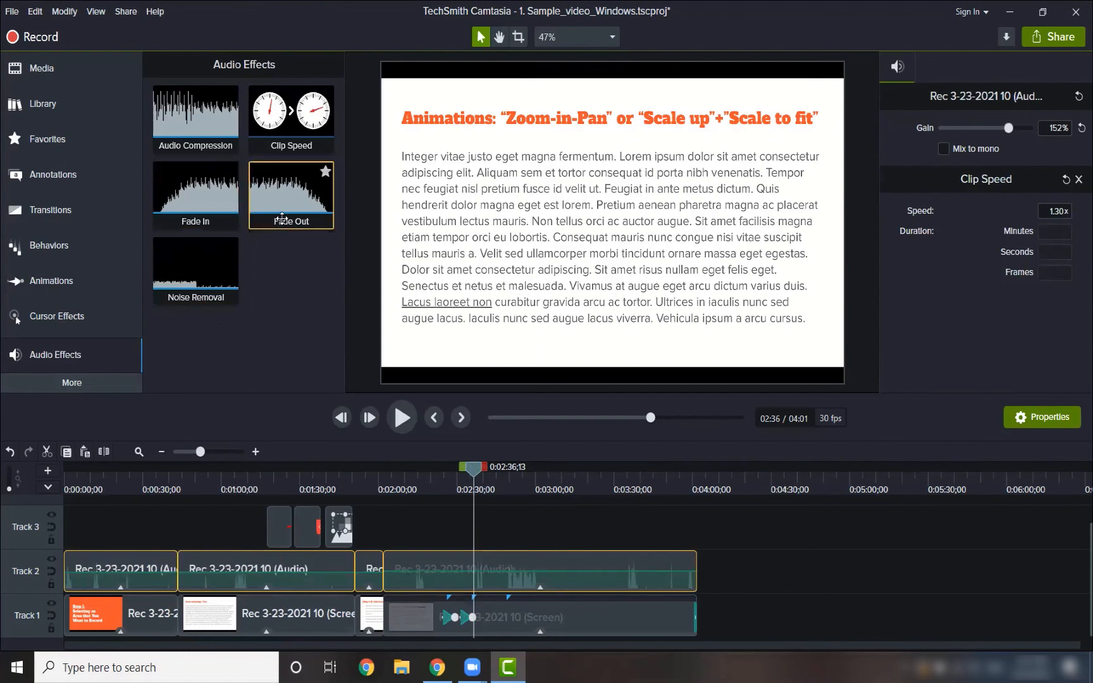
click(512, 510)
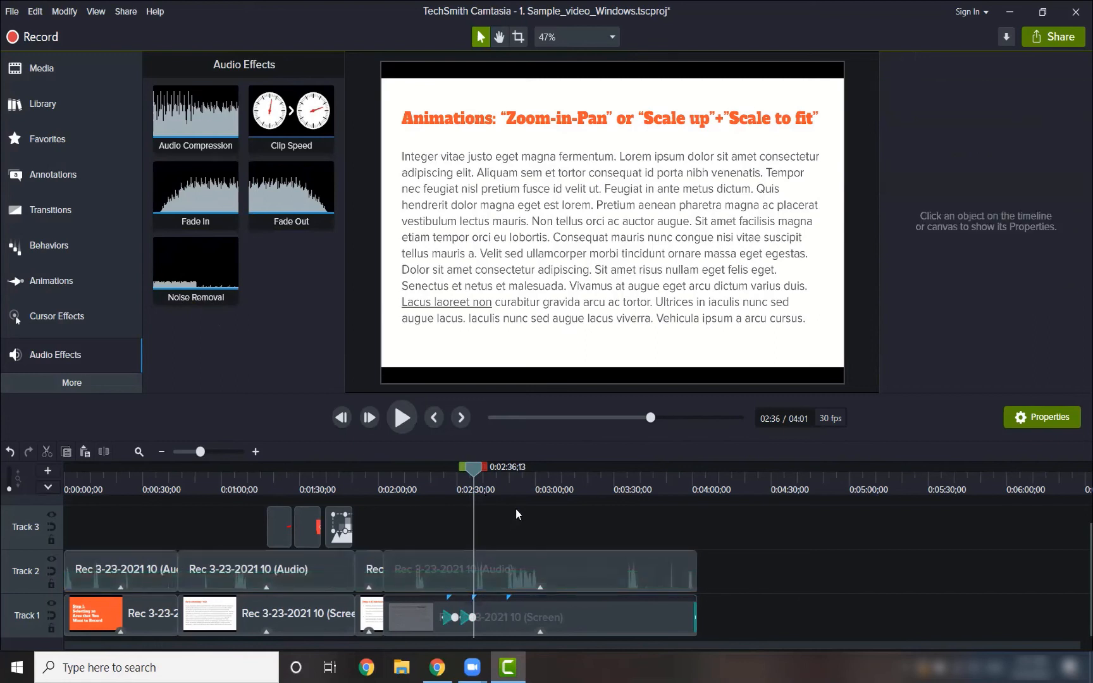
Import the MP3 file beginning "2. BackgroundMusicFile_Staycation" and place it at the start of a new Track 4.
click(81, 65)
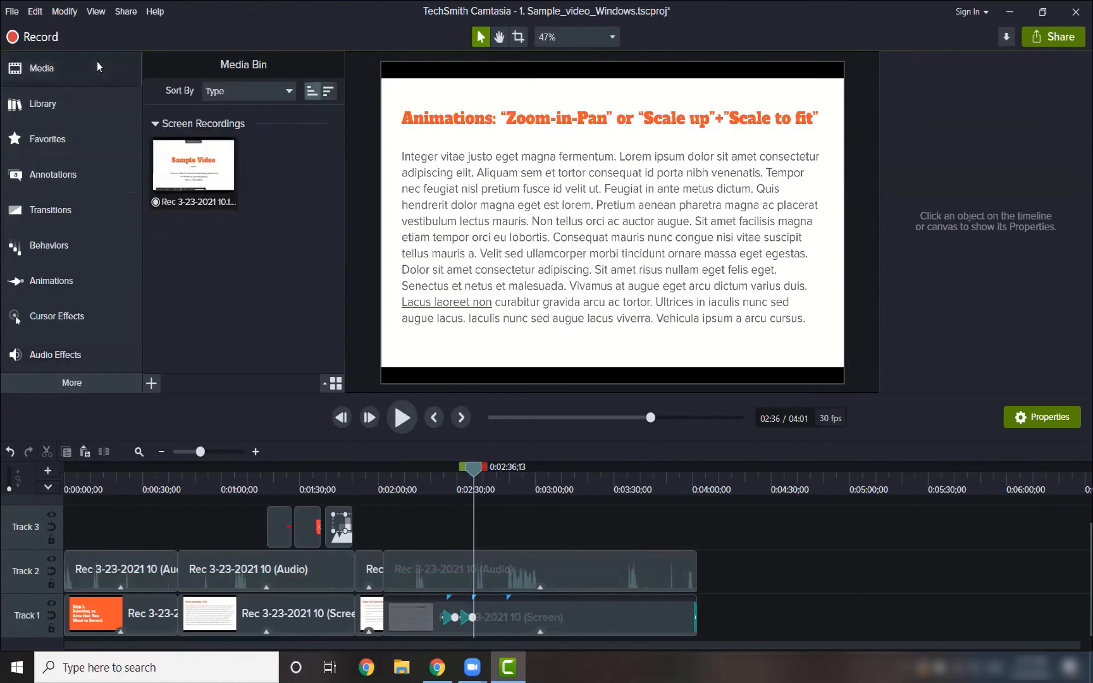
click(152, 384)
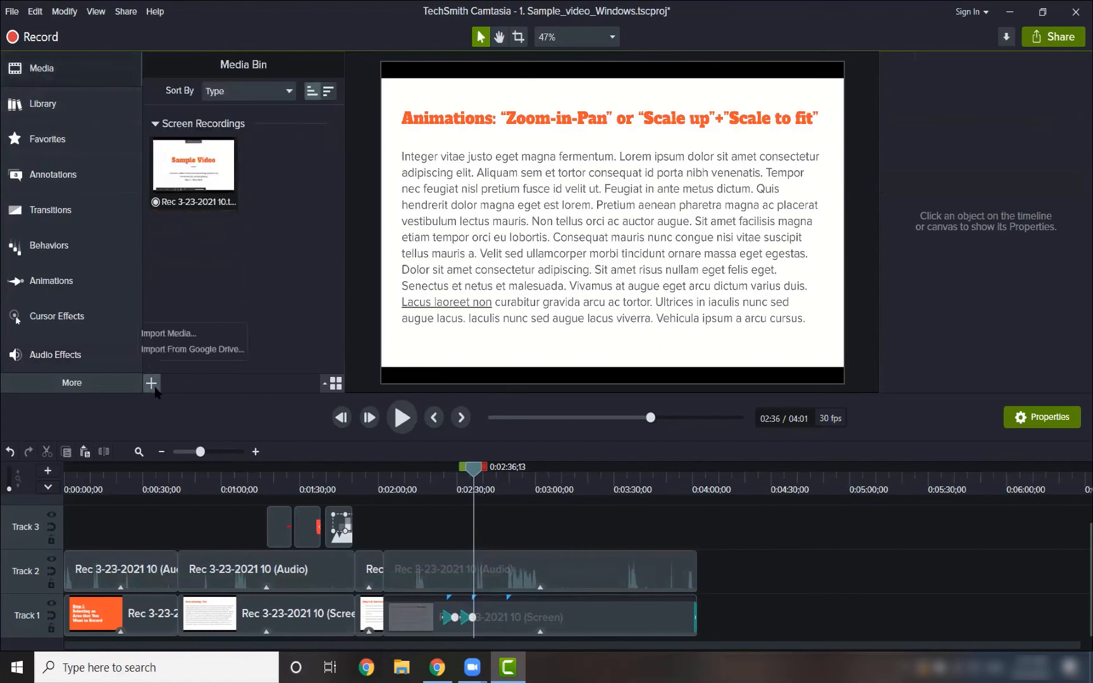
click(174, 337)
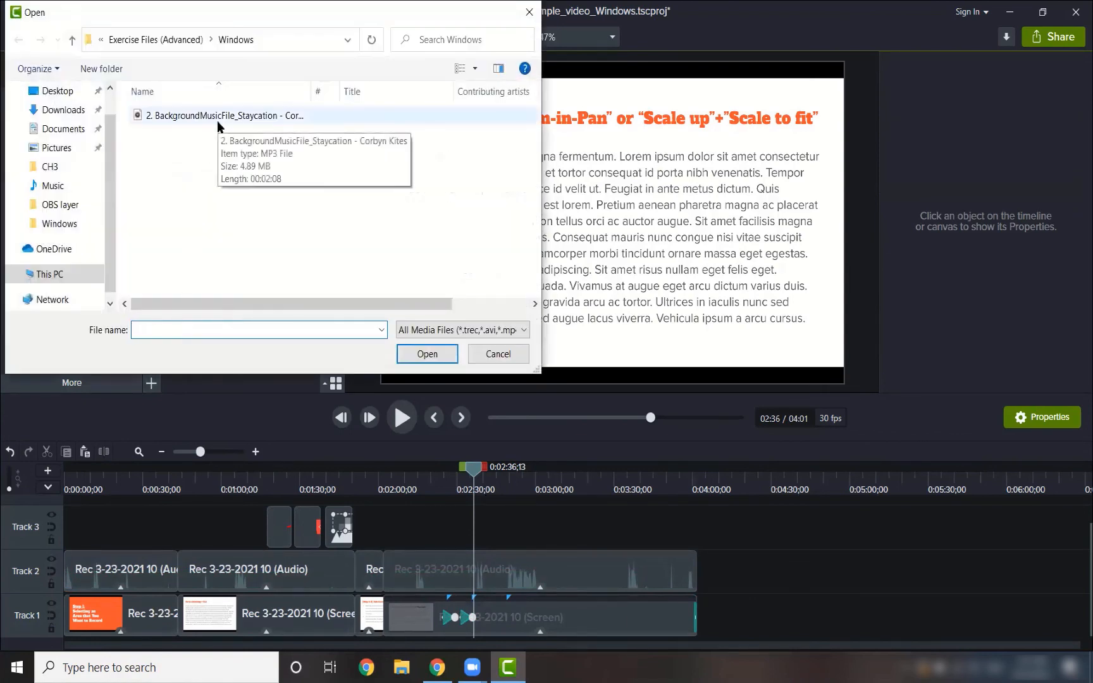
click(216, 120)
click(427, 354)
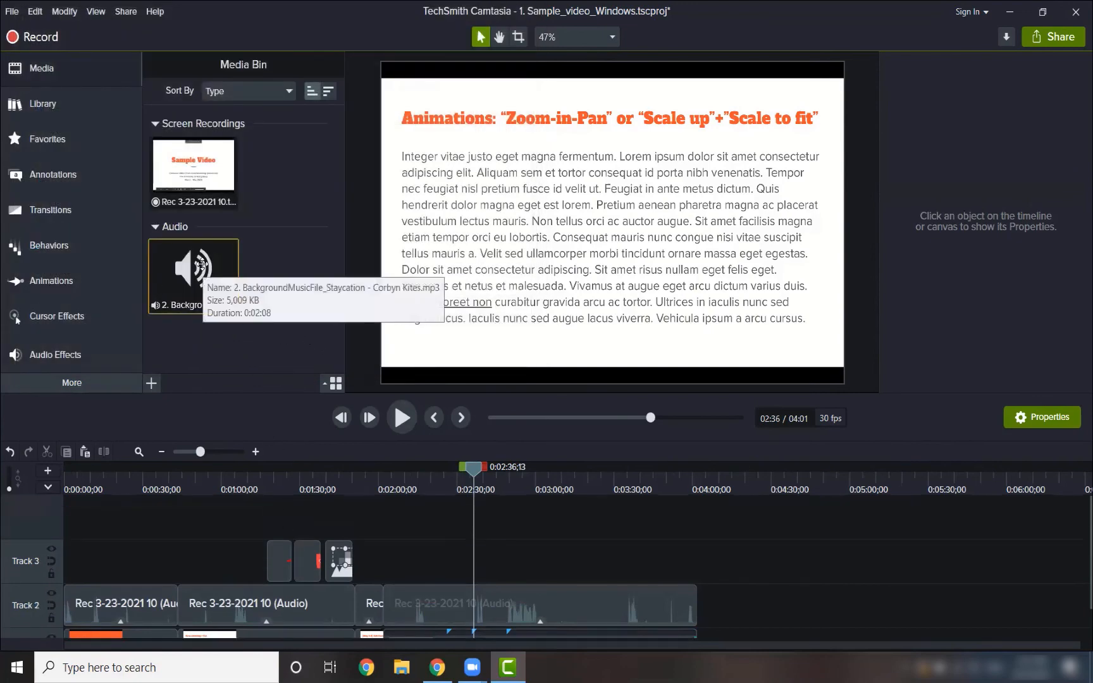
drag(193, 297, 52, 523)
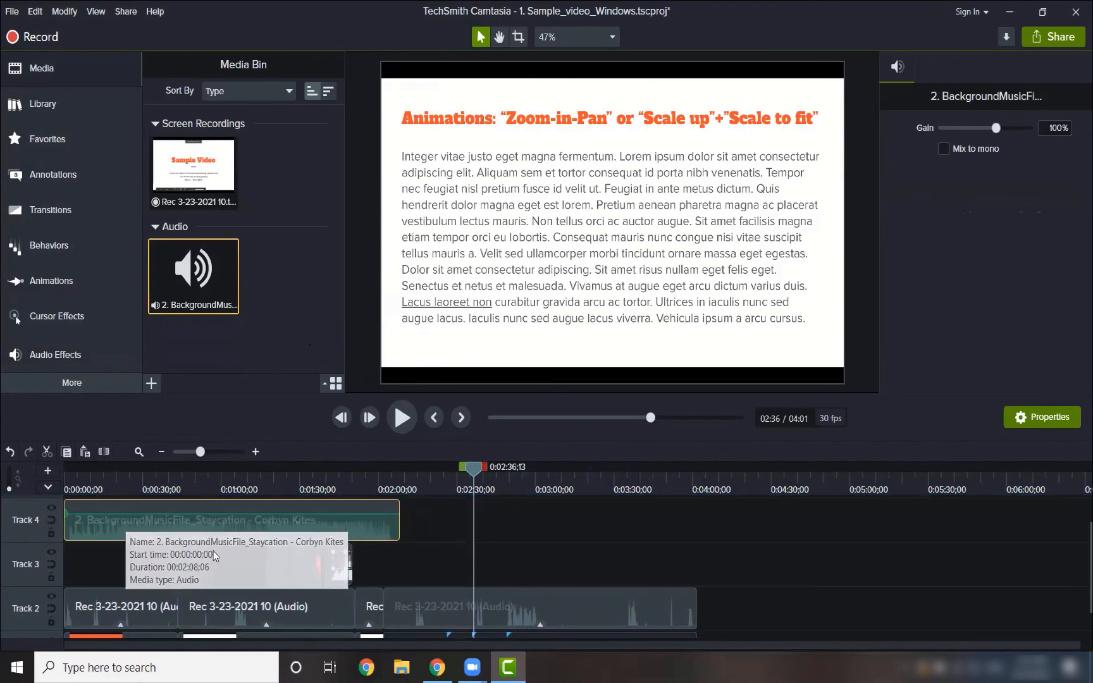
Paste a copy of the background music clip at 0:02:08;25 and move it onto Track 4 just after the first music clip.
scroll(214, 551, down, 1)
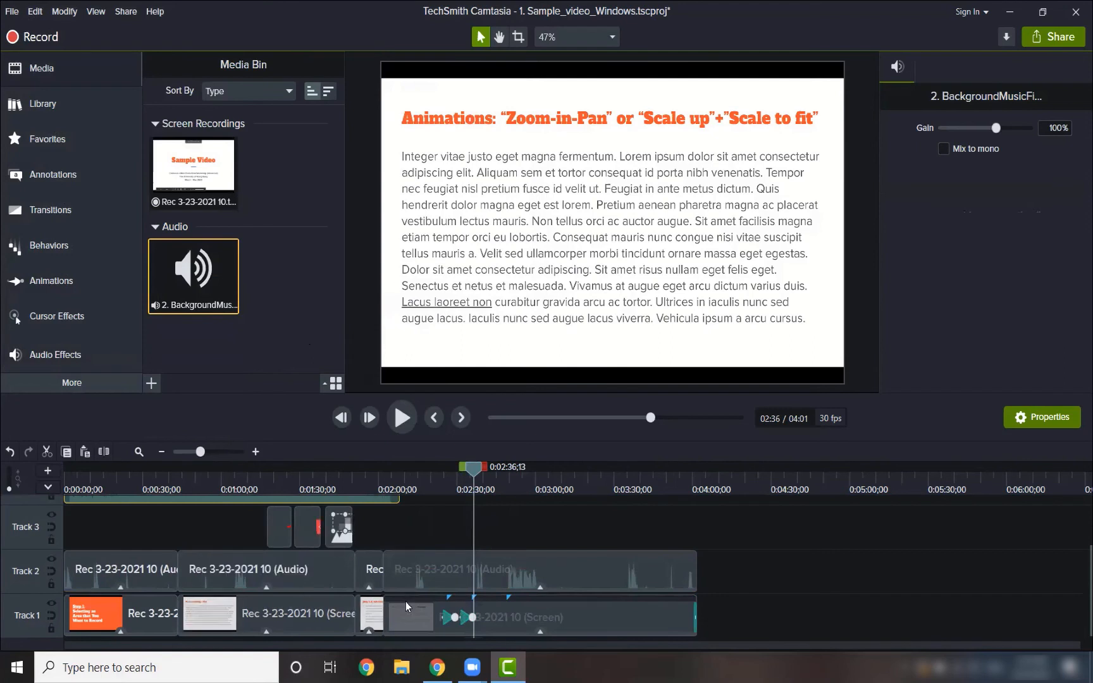
scroll(358, 545, up, 1)
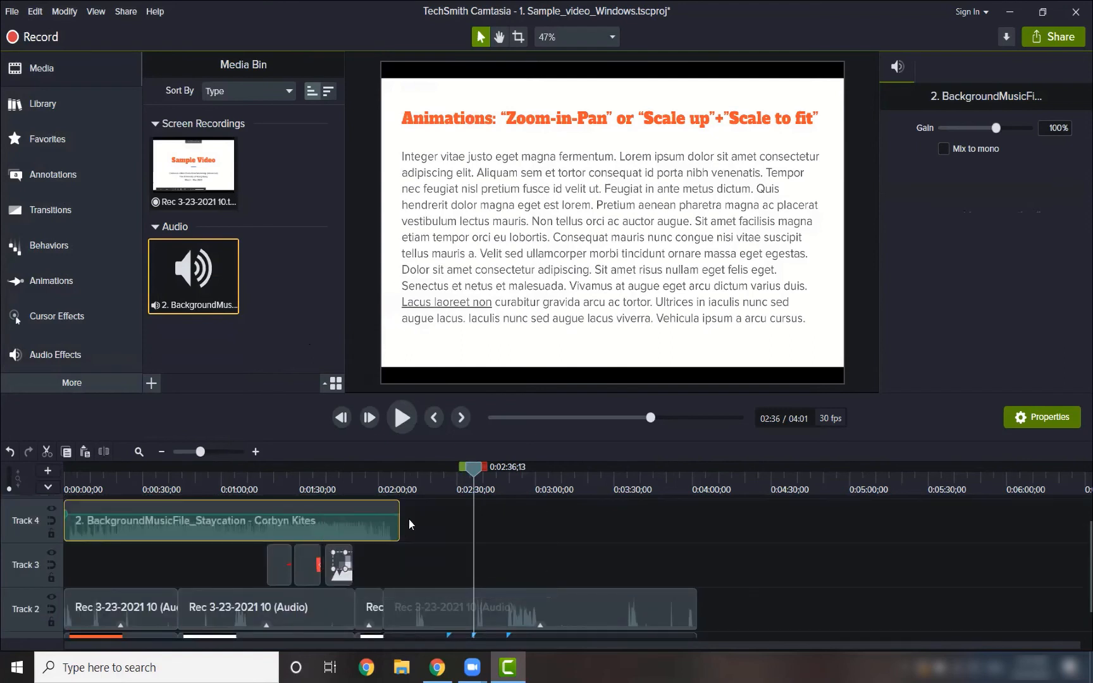
drag(471, 472, 399, 477)
key(ctrl+v)
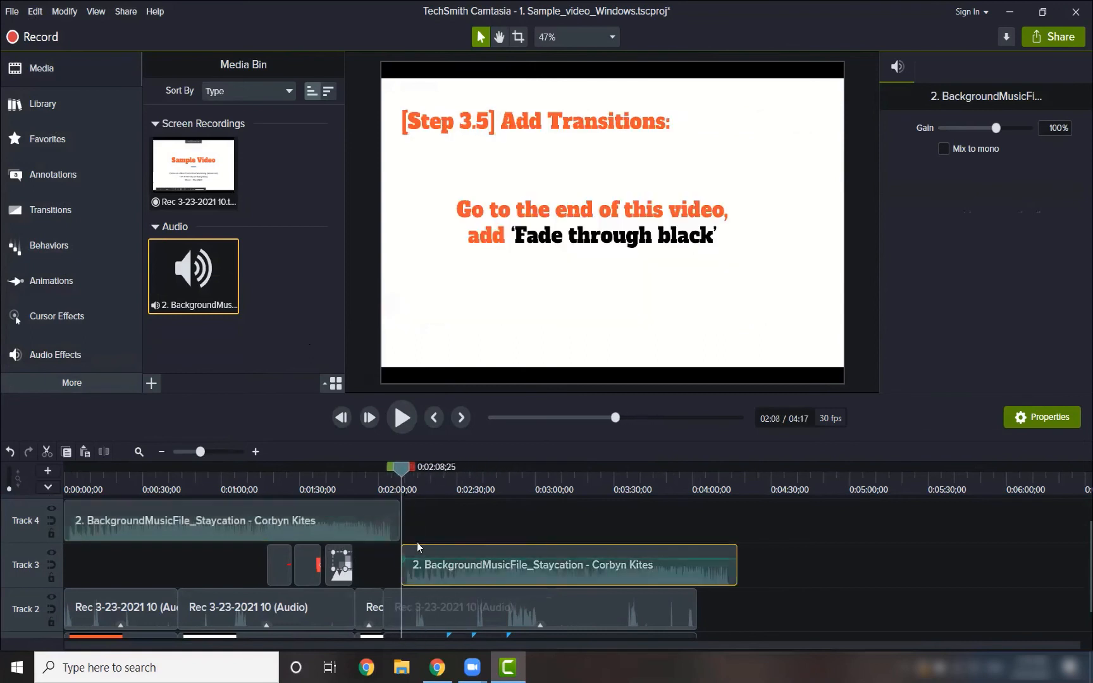
drag(426, 549, 442, 521)
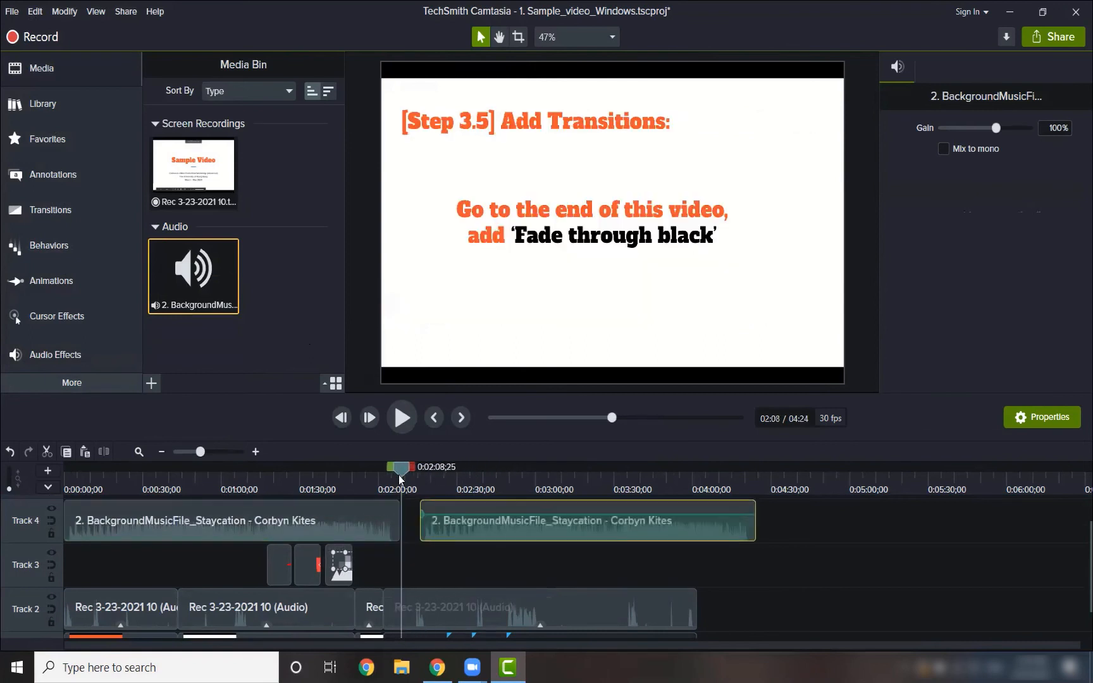
scroll(102, 513, up, 1)
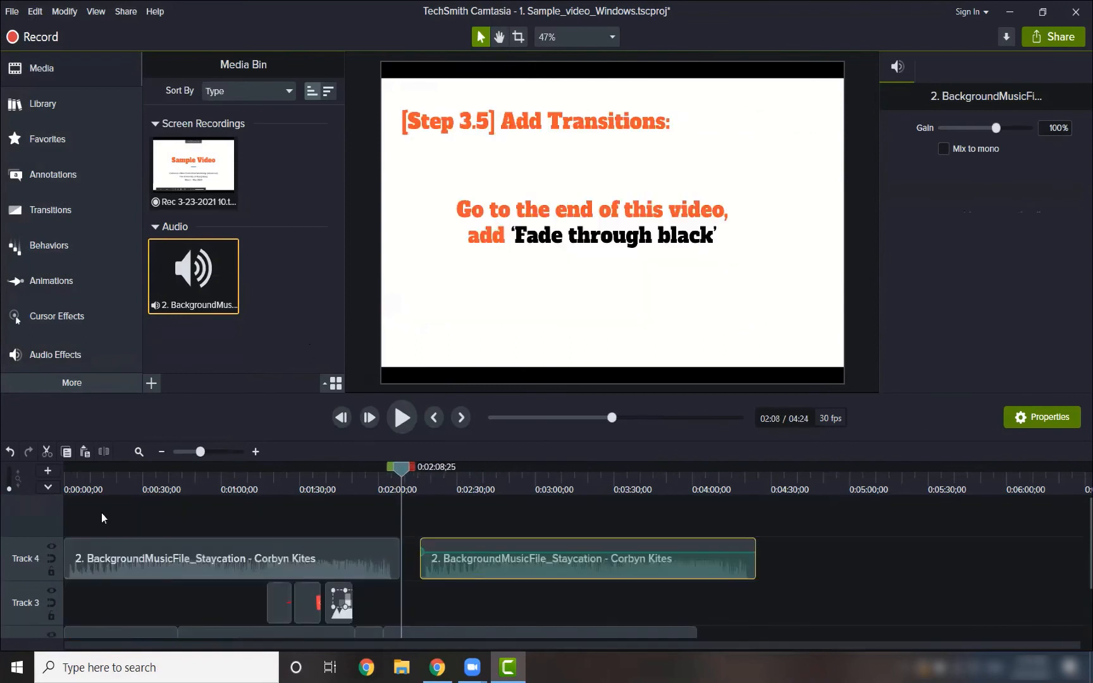
Enable magnetic snapping on Track 4 to close the gap between the two background music clips.
click(56, 558)
scroll(250, 561, down, 1)
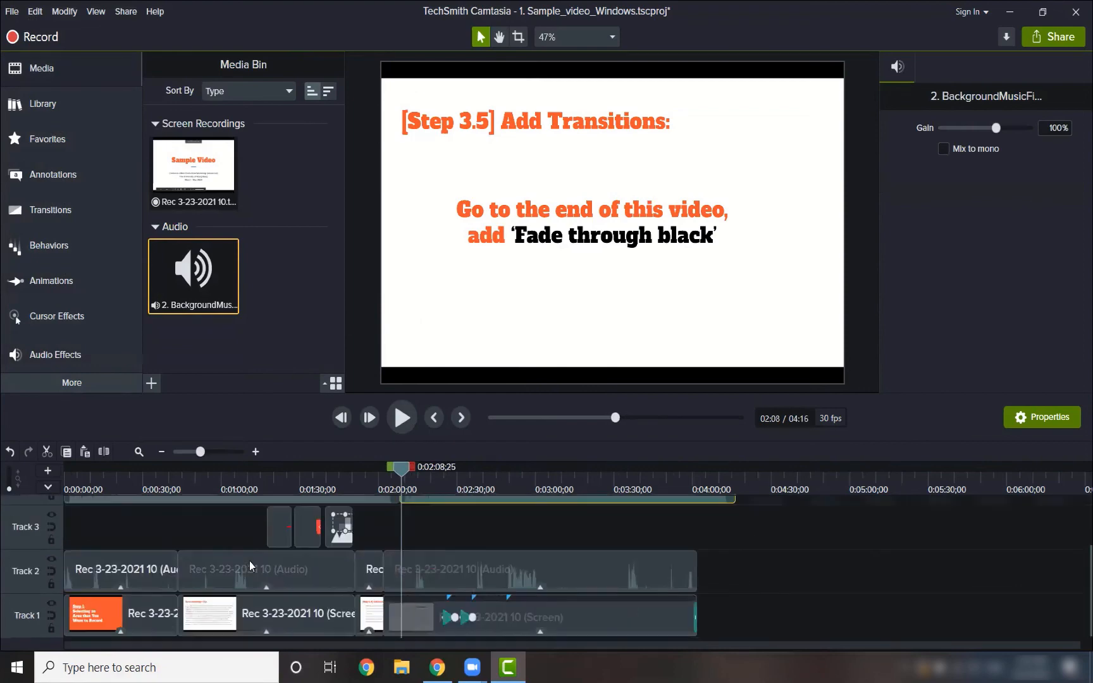
scroll(421, 564, up, 1)
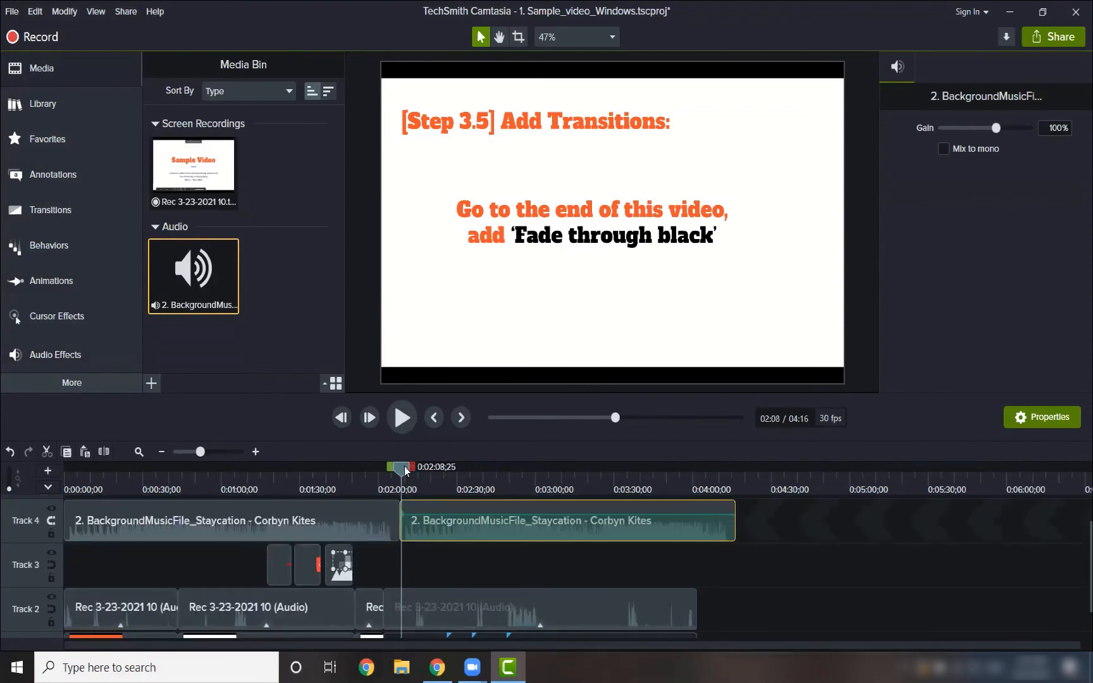
Delete the background music that runs past the end of the video, selecting the range from 0:04:02;03 to 0:04:20;17.
click(467, 475)
drag(535, 468, 698, 469)
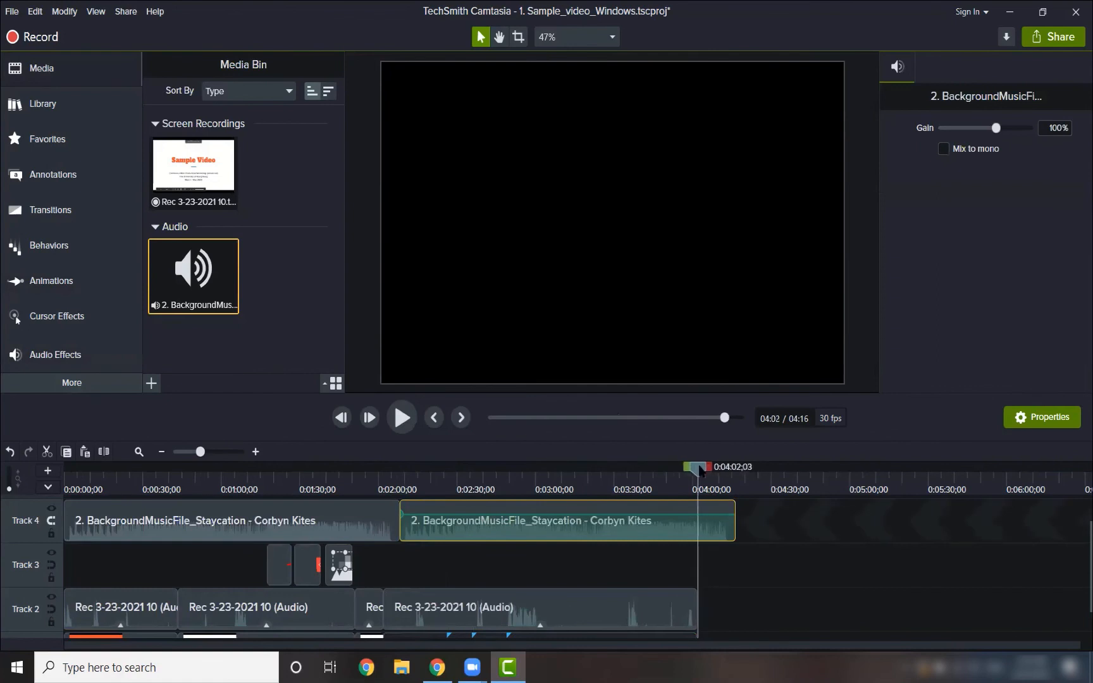
scroll(682, 583, down, 1)
scroll(679, 602, up, 2)
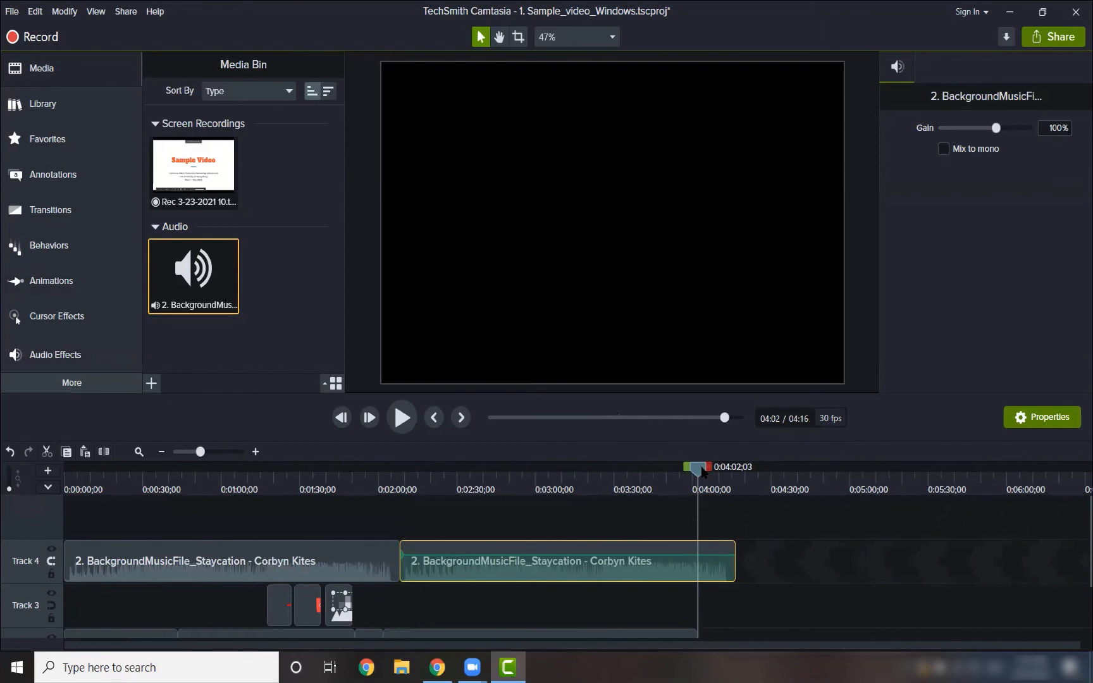
right_click(702, 471)
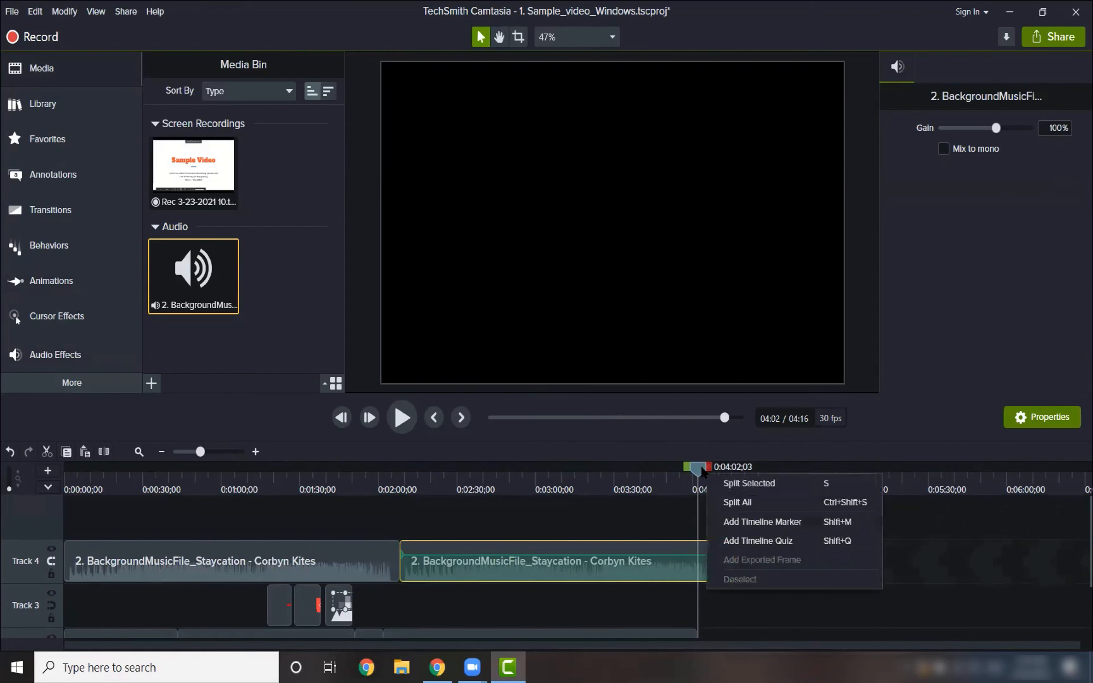
click(698, 534)
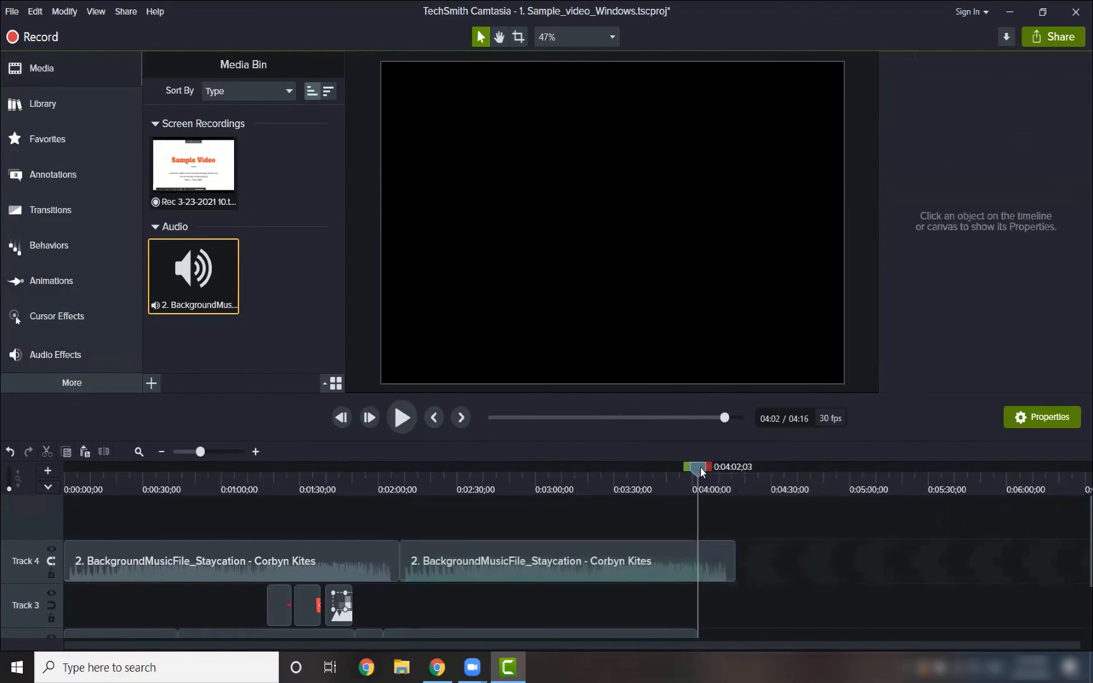
drag(707, 468, 757, 471)
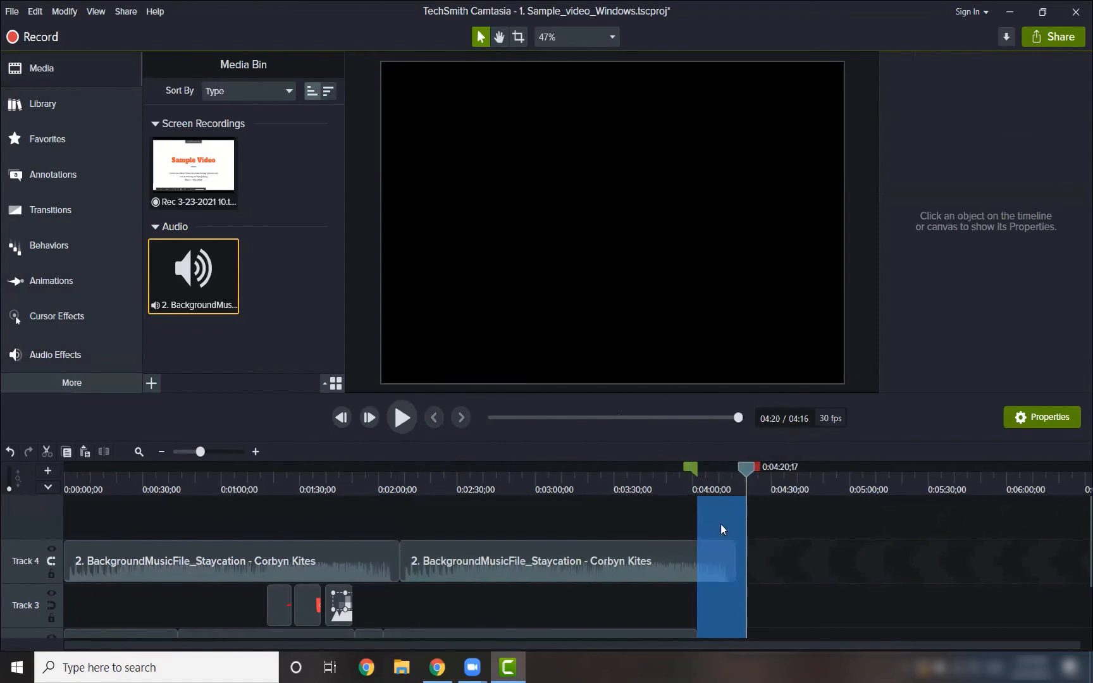
key(Delete)
scroll(703, 513, down, 1)
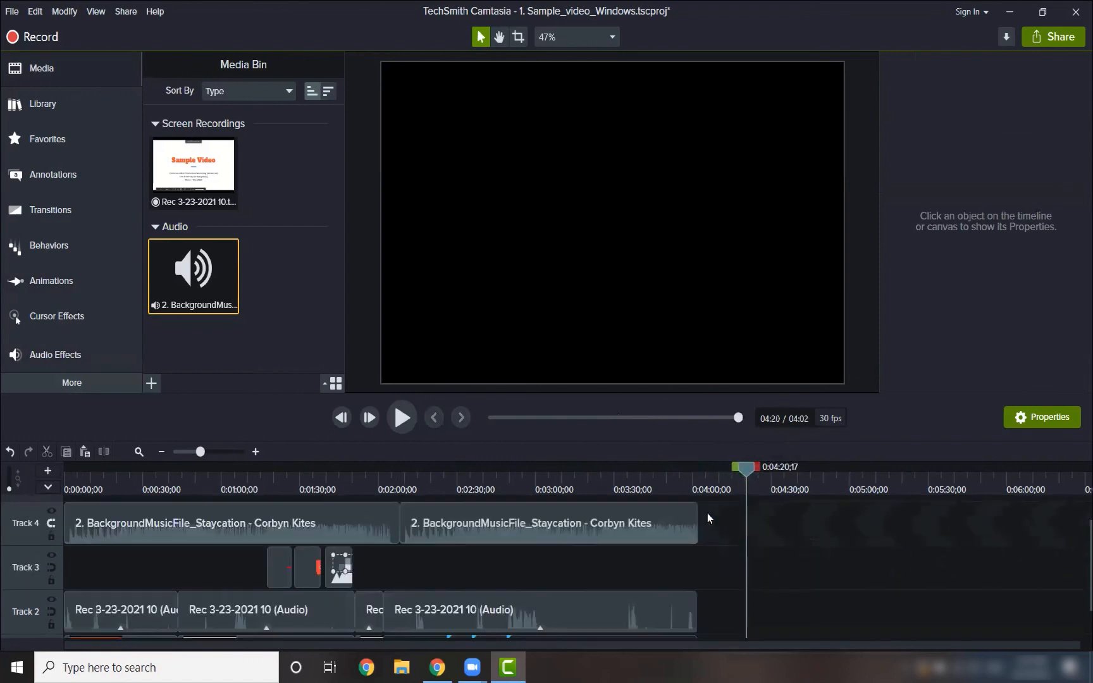
scroll(733, 518, up, 1)
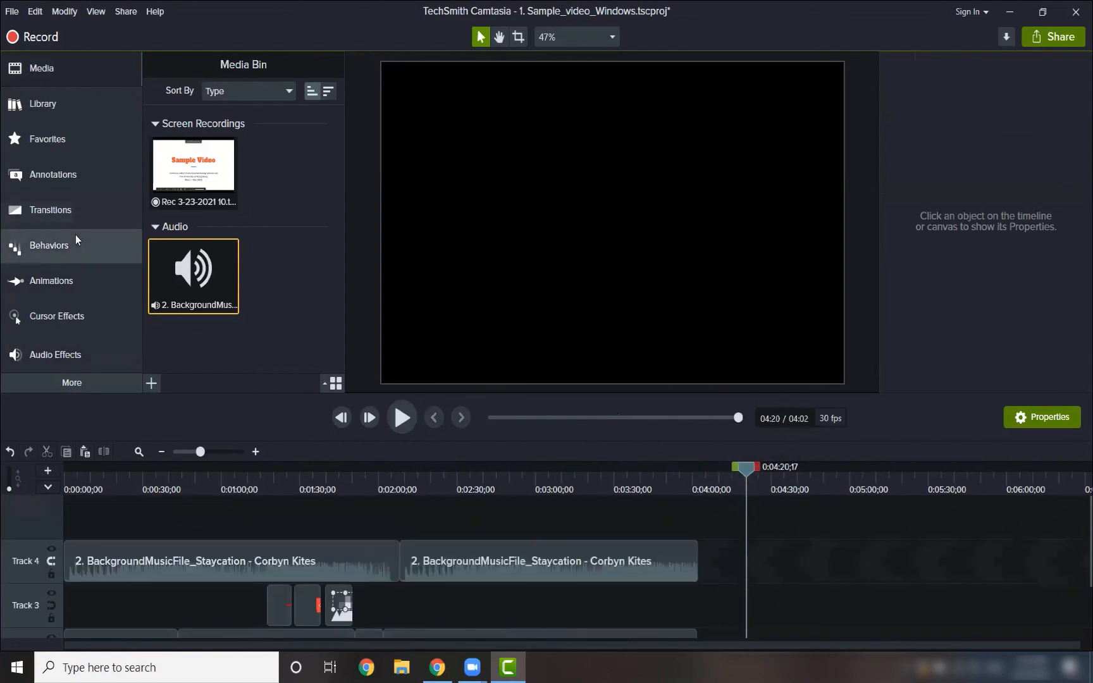
Apply a Fade In effect to the first background music clip and a Fade Out effect to the second.
click(85, 358)
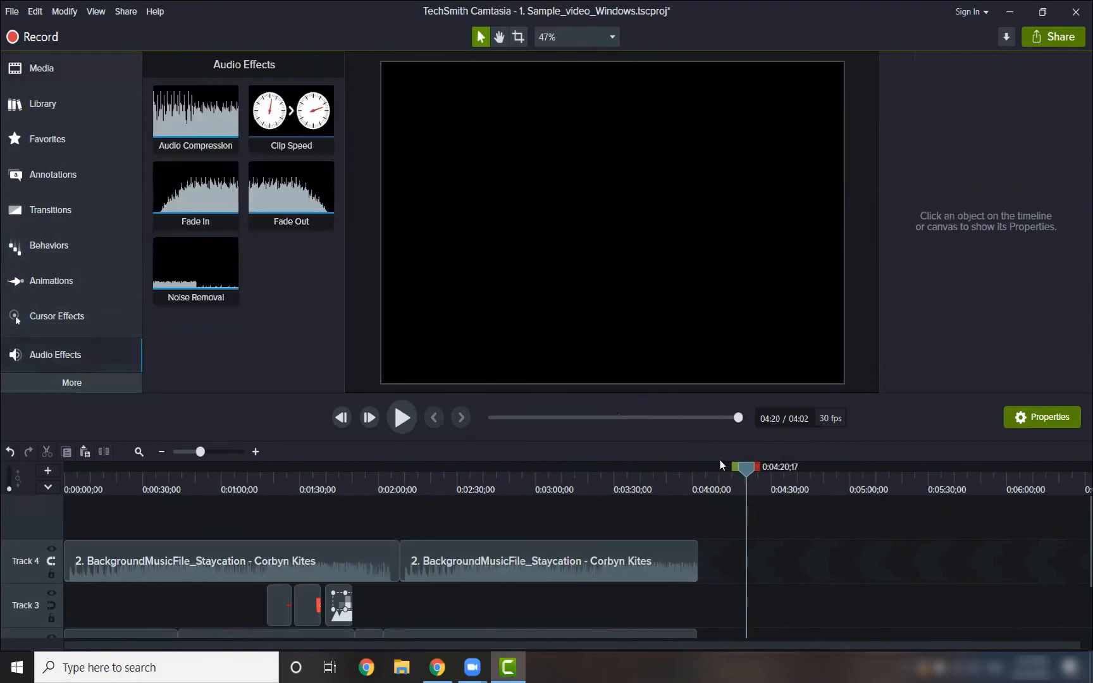
drag(746, 468, 67, 468)
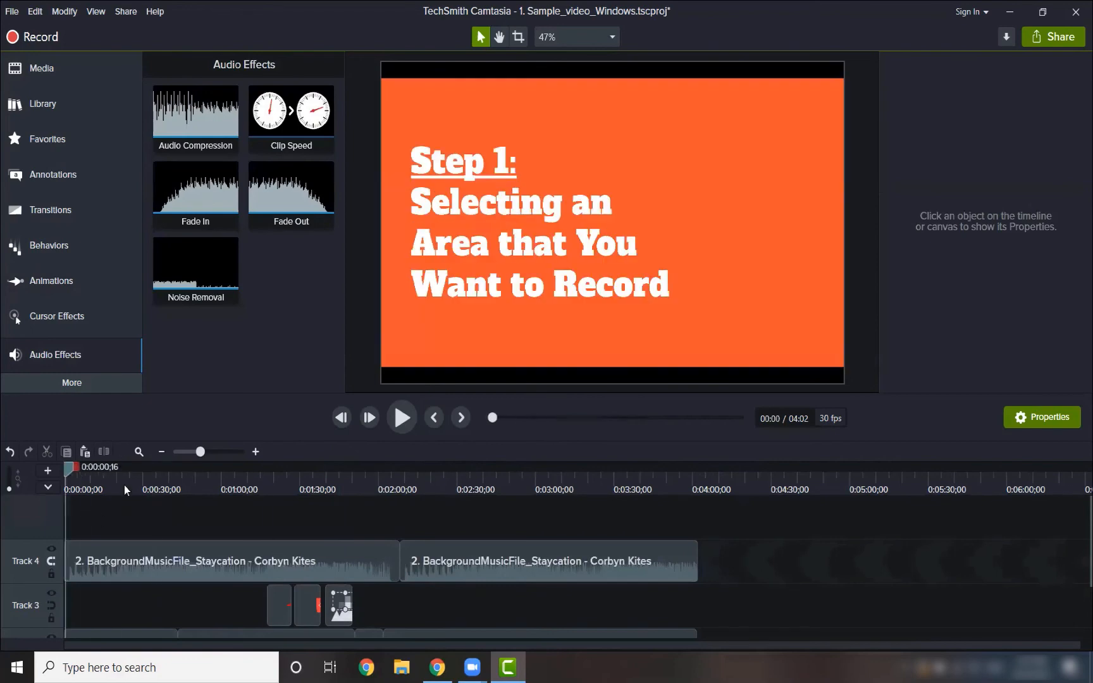
drag(185, 190, 88, 568)
drag(291, 189, 627, 558)
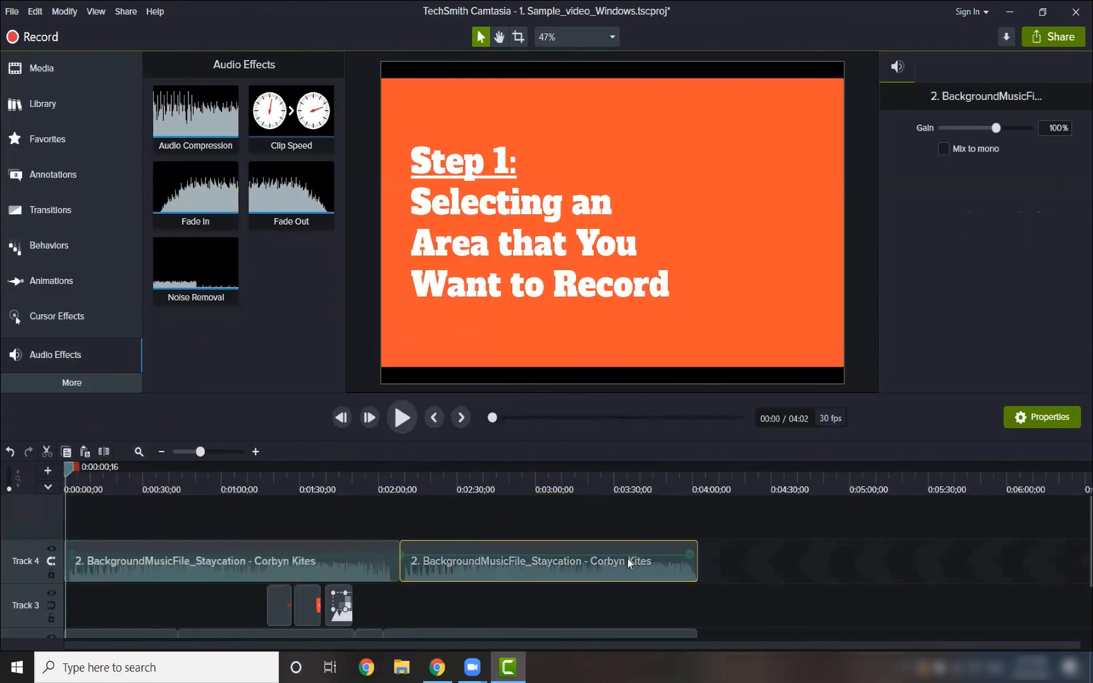
click(749, 574)
click(680, 568)
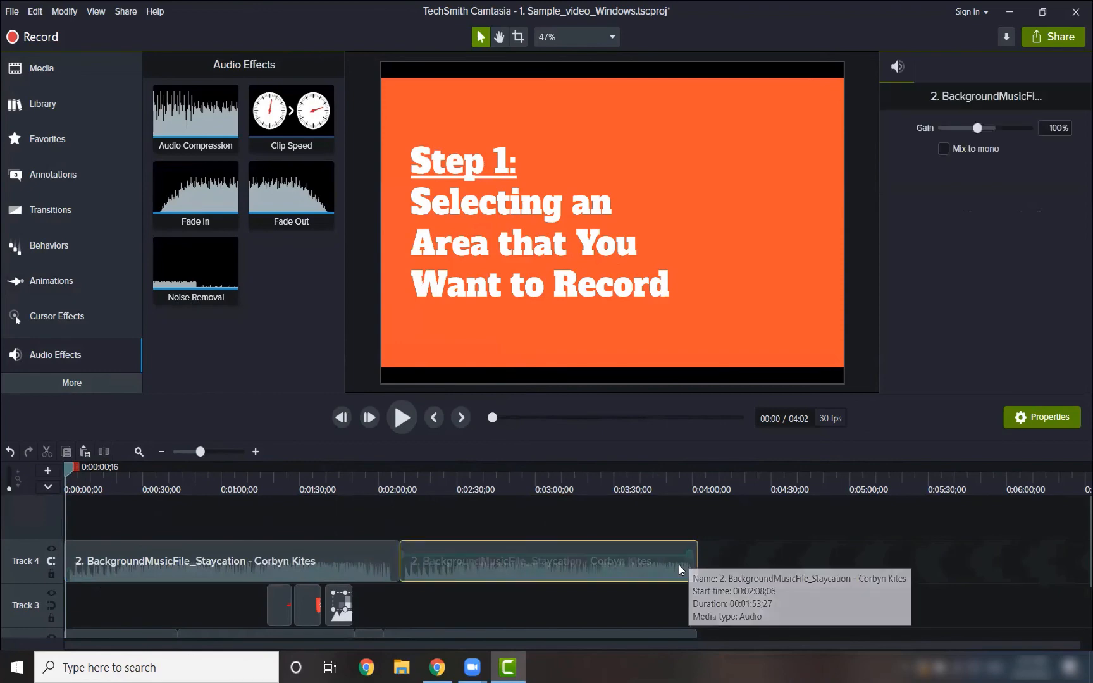
click(208, 567)
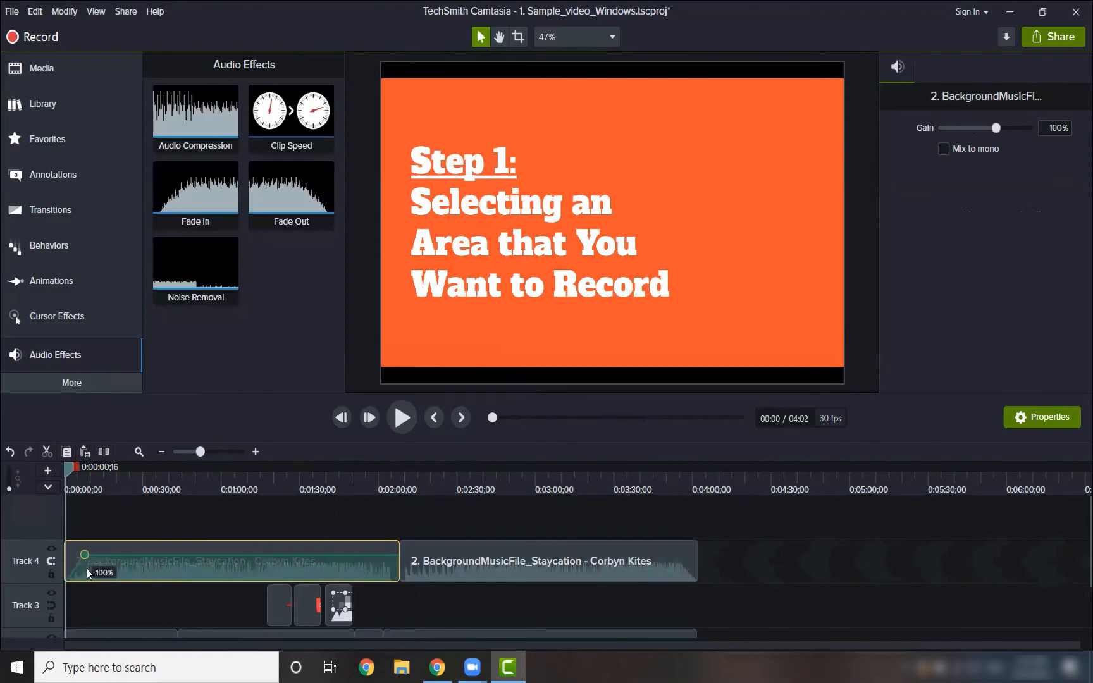
click(89, 530)
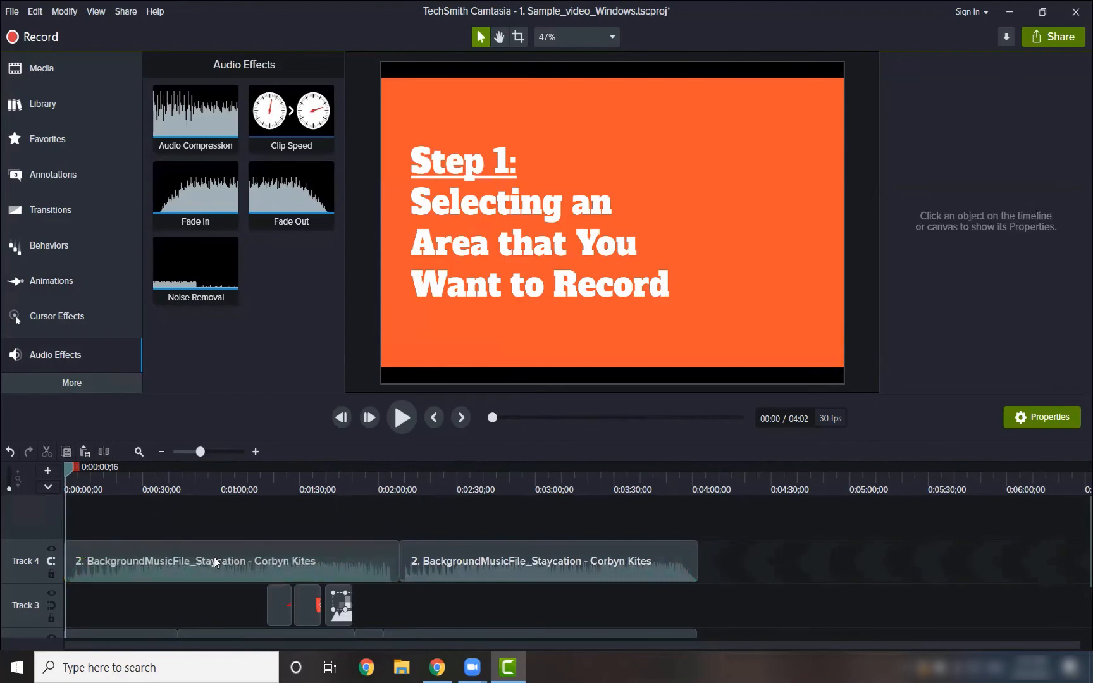
Select both background music clips on Track 4 and lower their gain to 57%.
scroll(218, 566, down, 1)
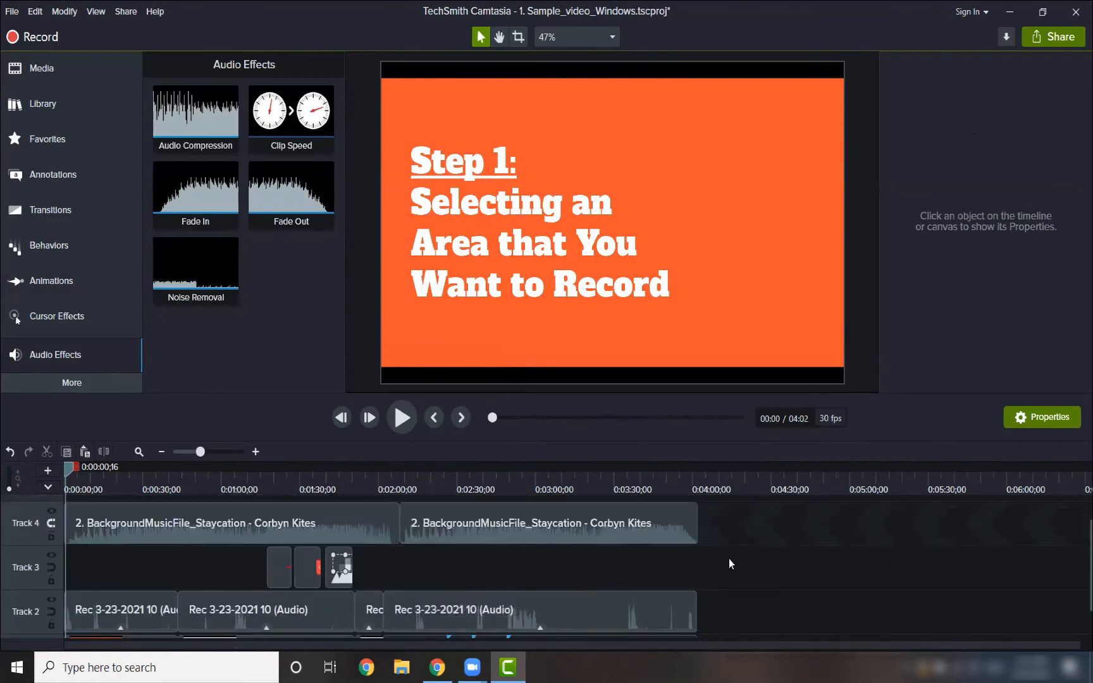
drag(731, 532, 332, 522)
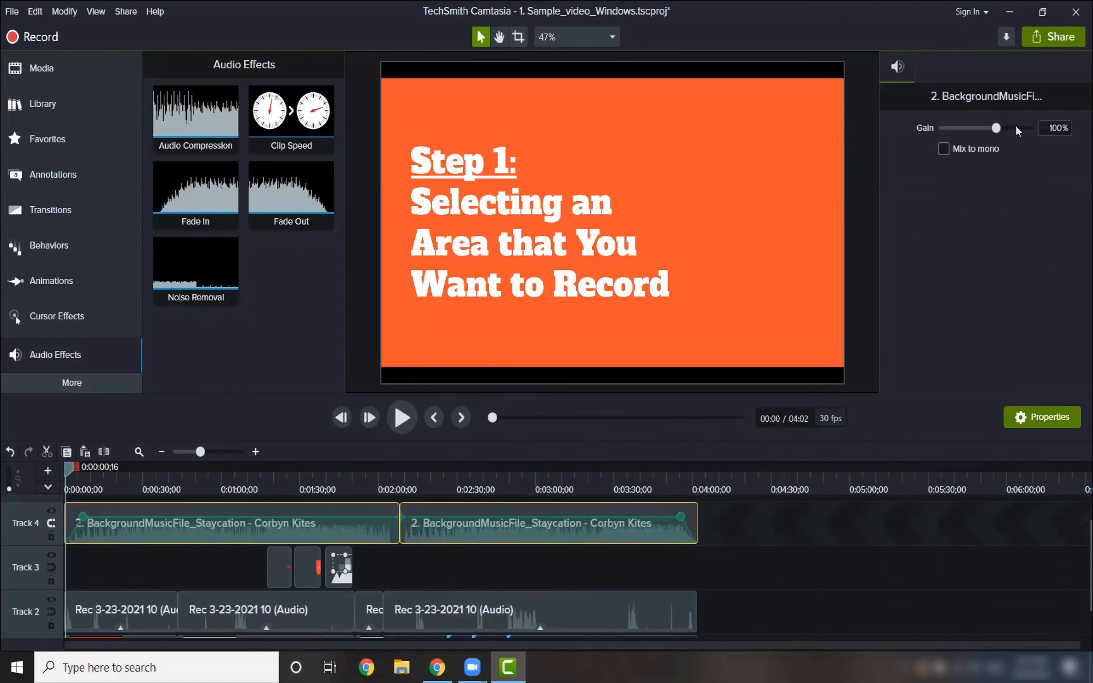
drag(995, 128, 984, 129)
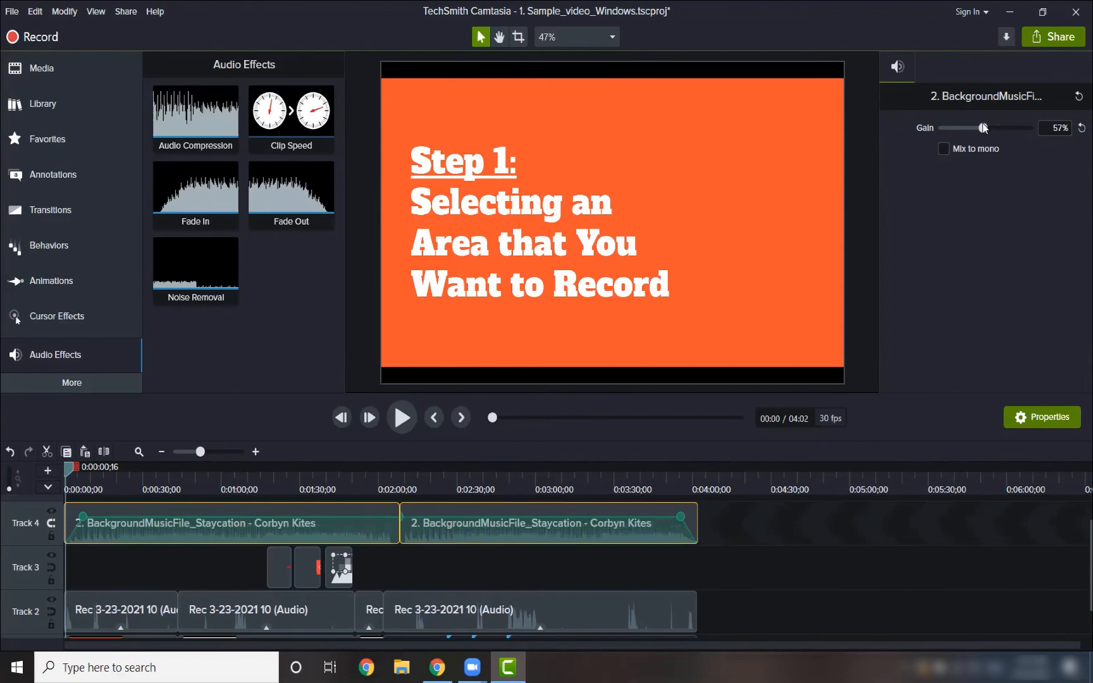
click(640, 529)
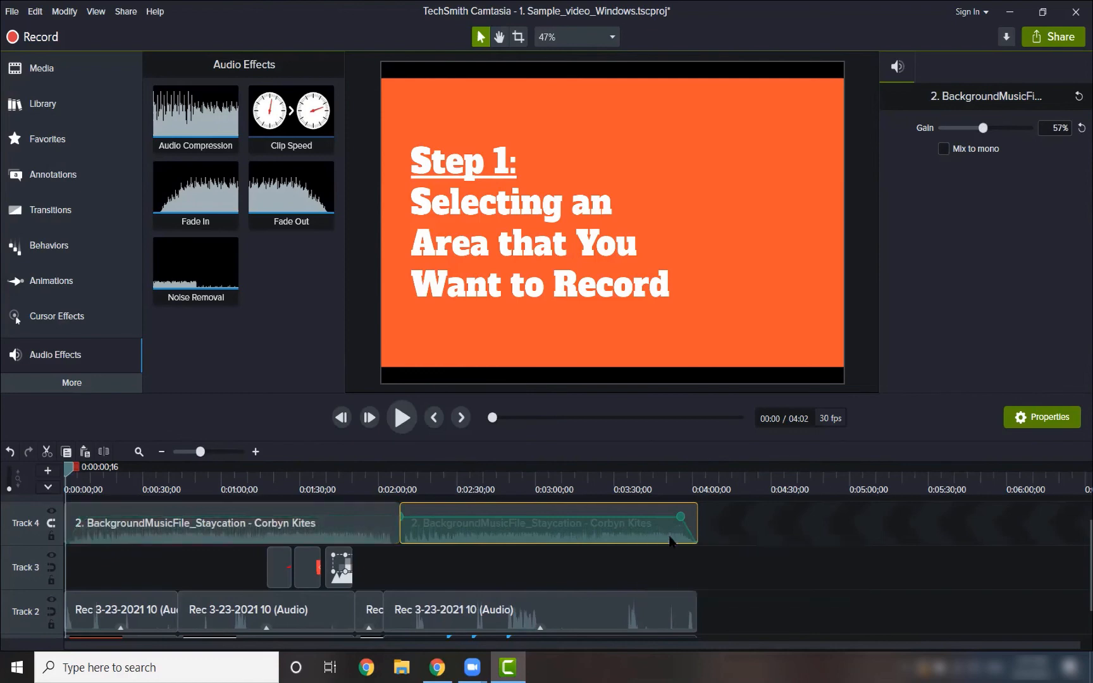
Play the opening seconds at a lower system volume to check the background music, and return the playhead to the start.
click(65, 469)
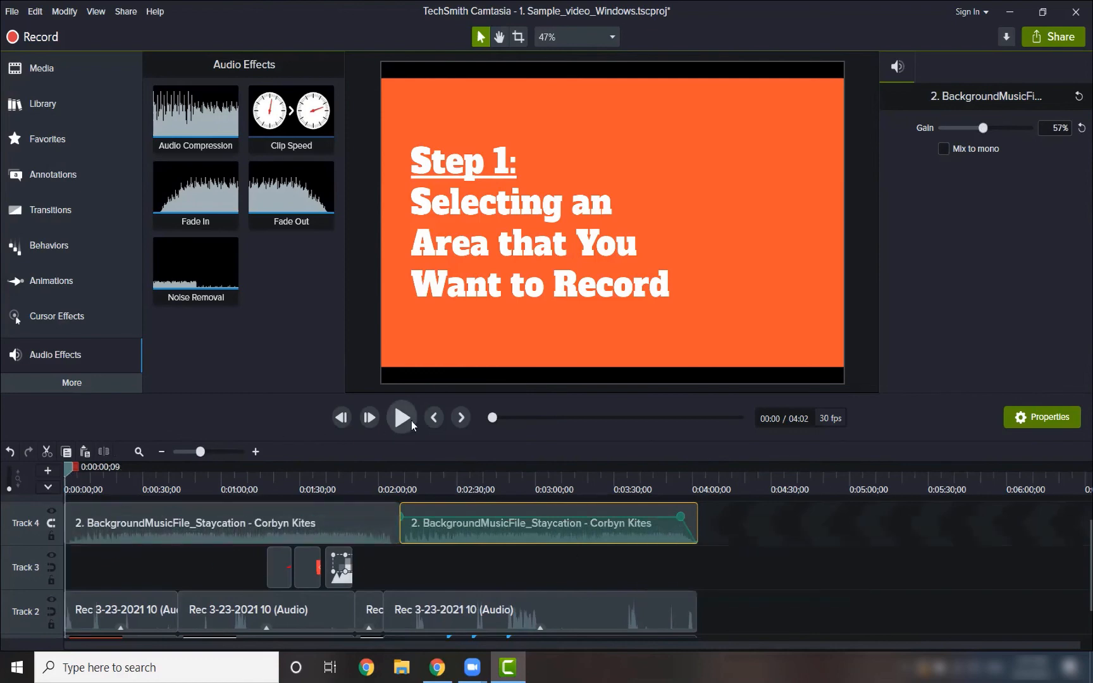
key(XF86AudioLowerVolume)
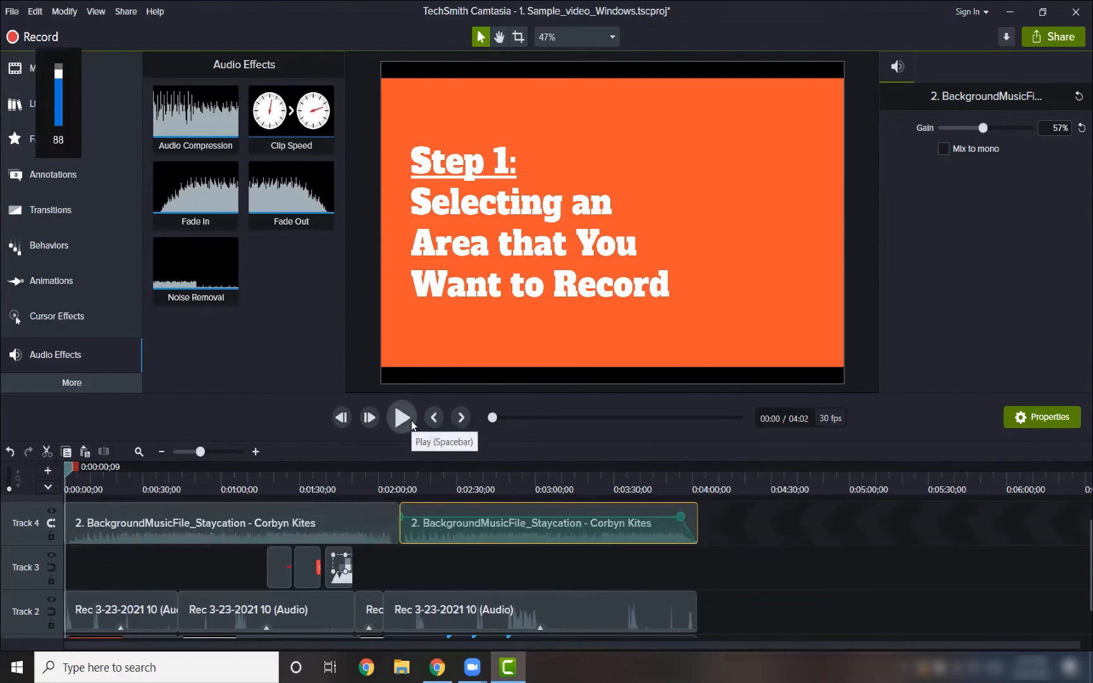
click(410, 421)
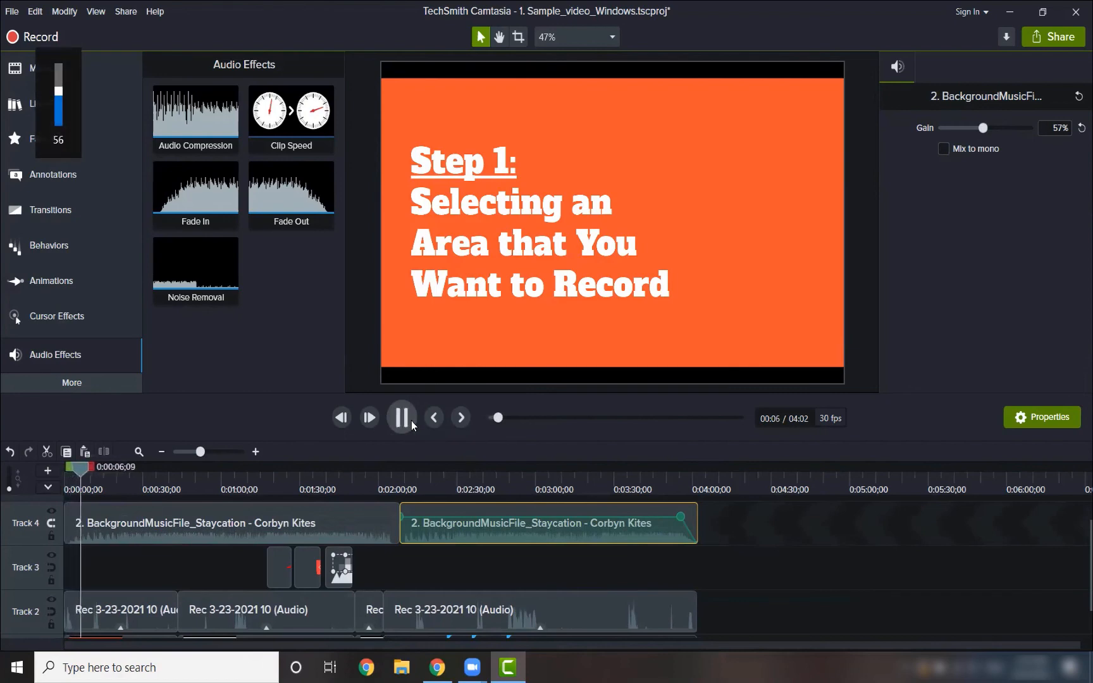
click(411, 421)
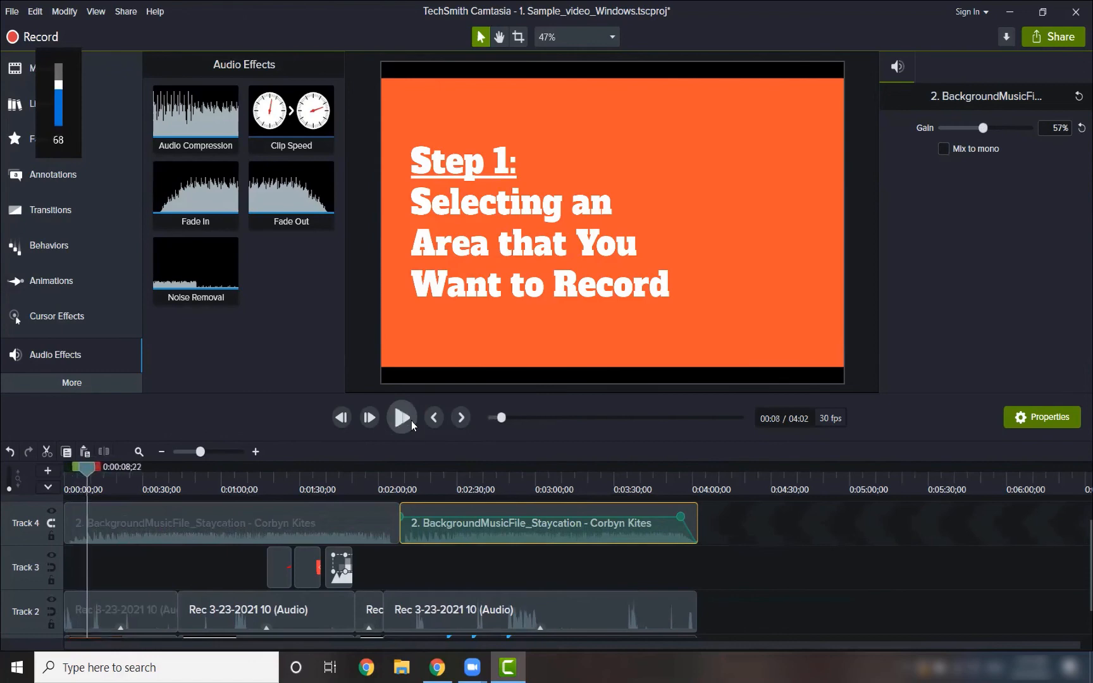
click(117, 530)
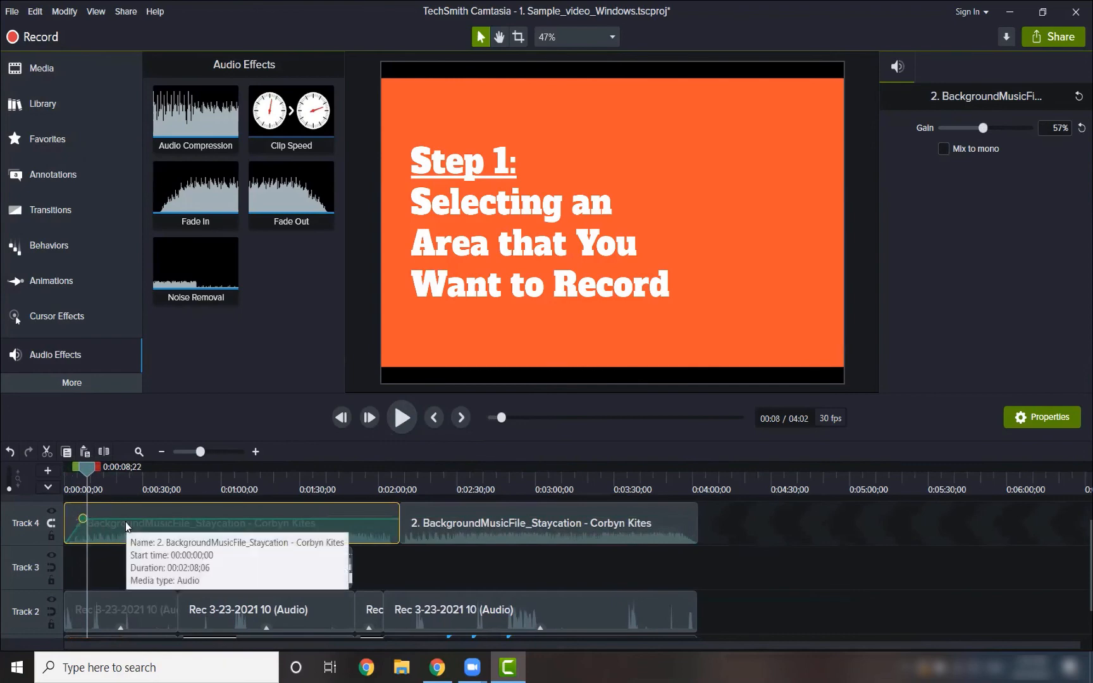
drag(87, 470, 55, 473)
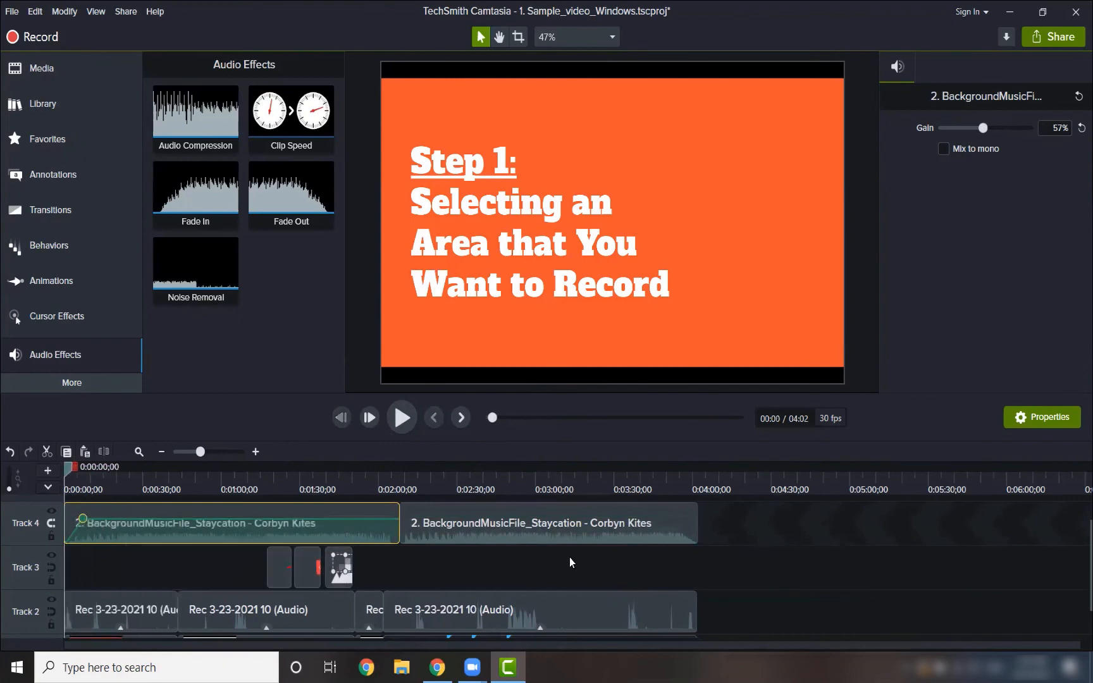
click(713, 569)
Move the playhead to the Point 4 slide of the voice narration section at 0:02:49;12.
mouse_move(507, 667)
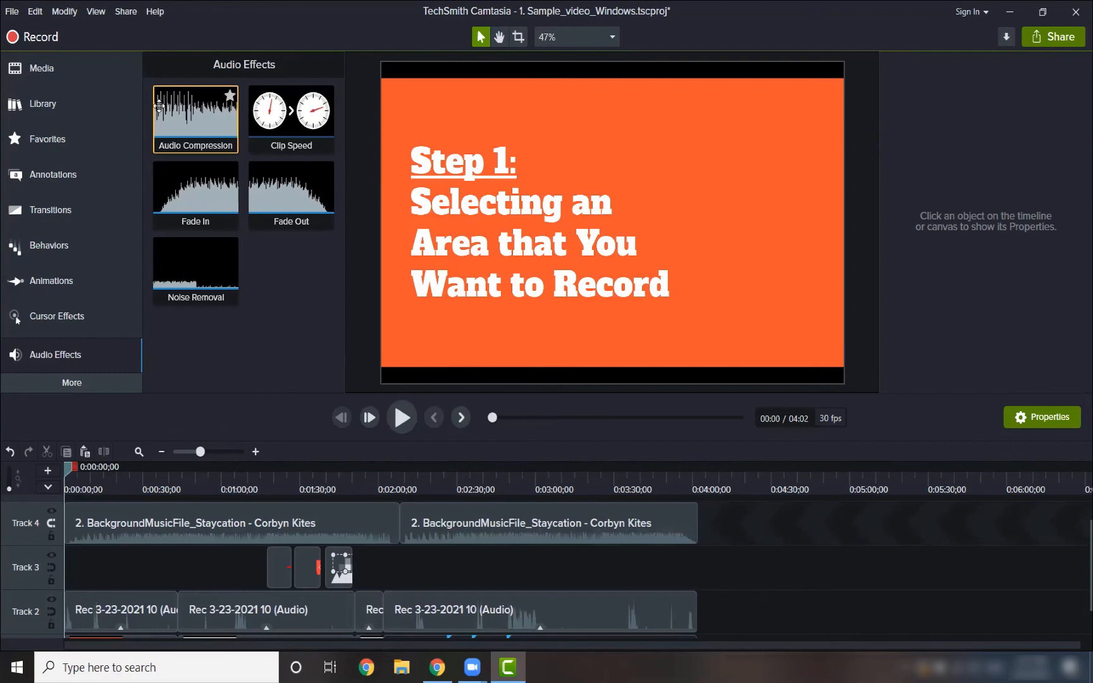
drag(69, 467, 478, 469)
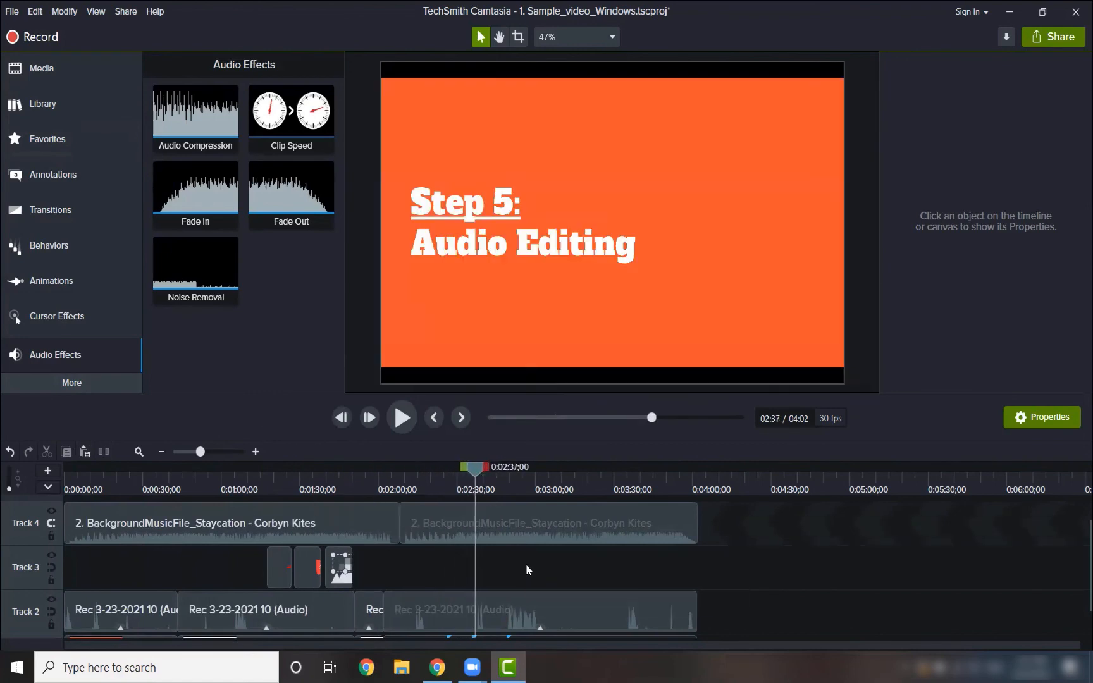
scroll(627, 560, up, 1)
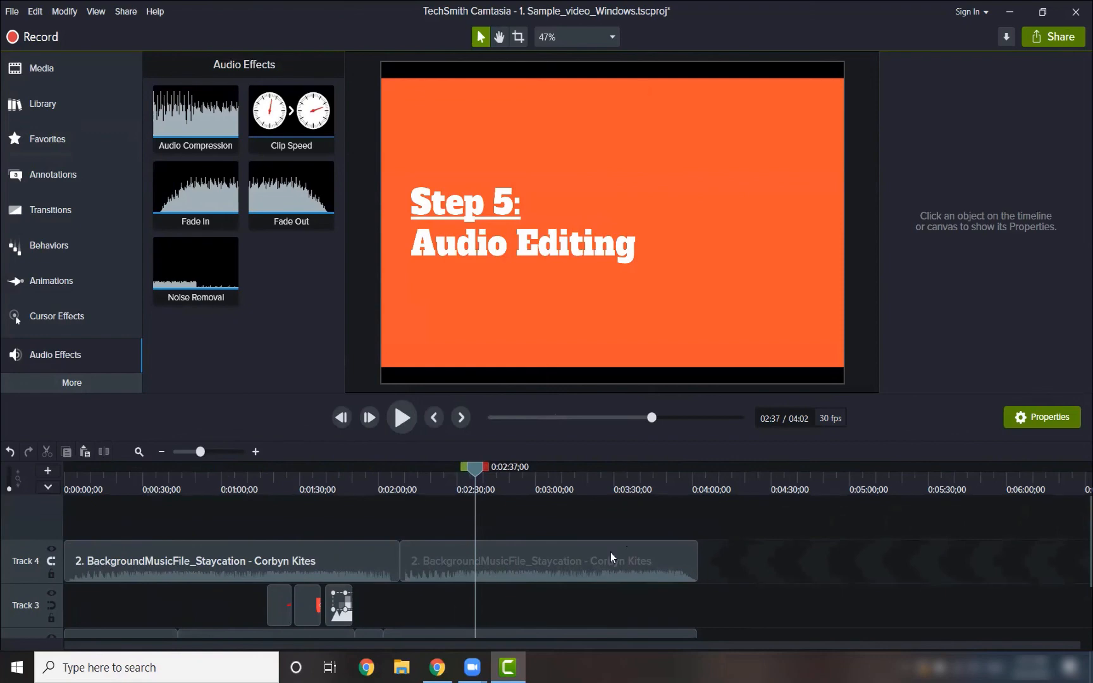
drag(476, 469, 509, 486)
scroll(595, 552, down, 3)
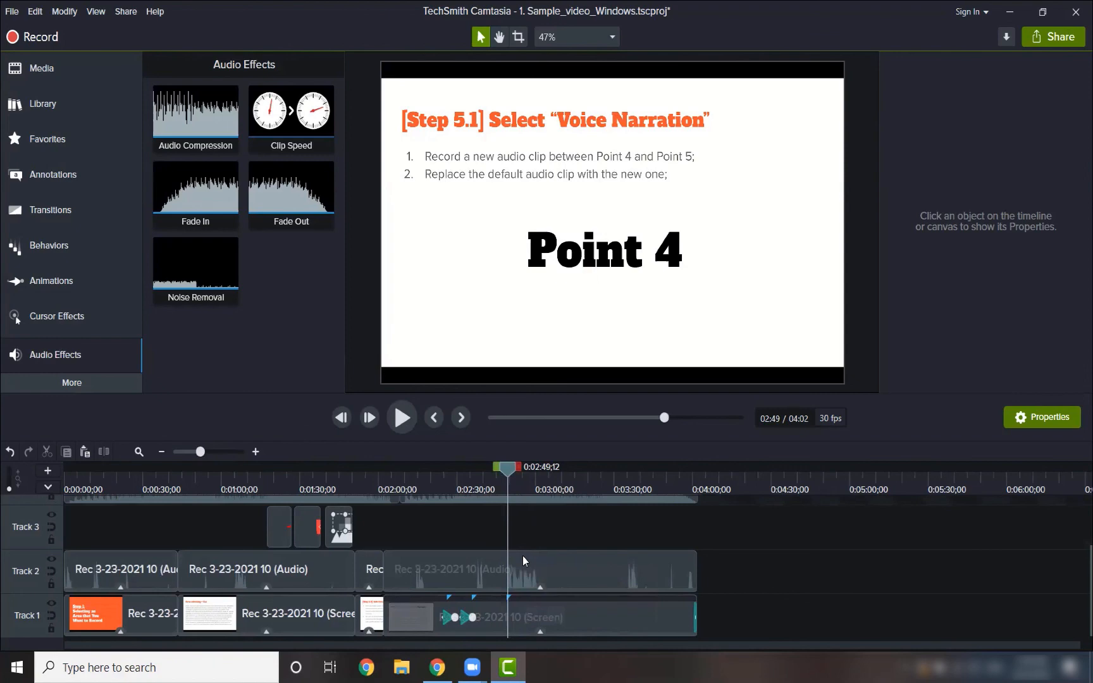
Disable and re-enable Track 4, and lock the track to protect the background music.
scroll(523, 556, up, 2)
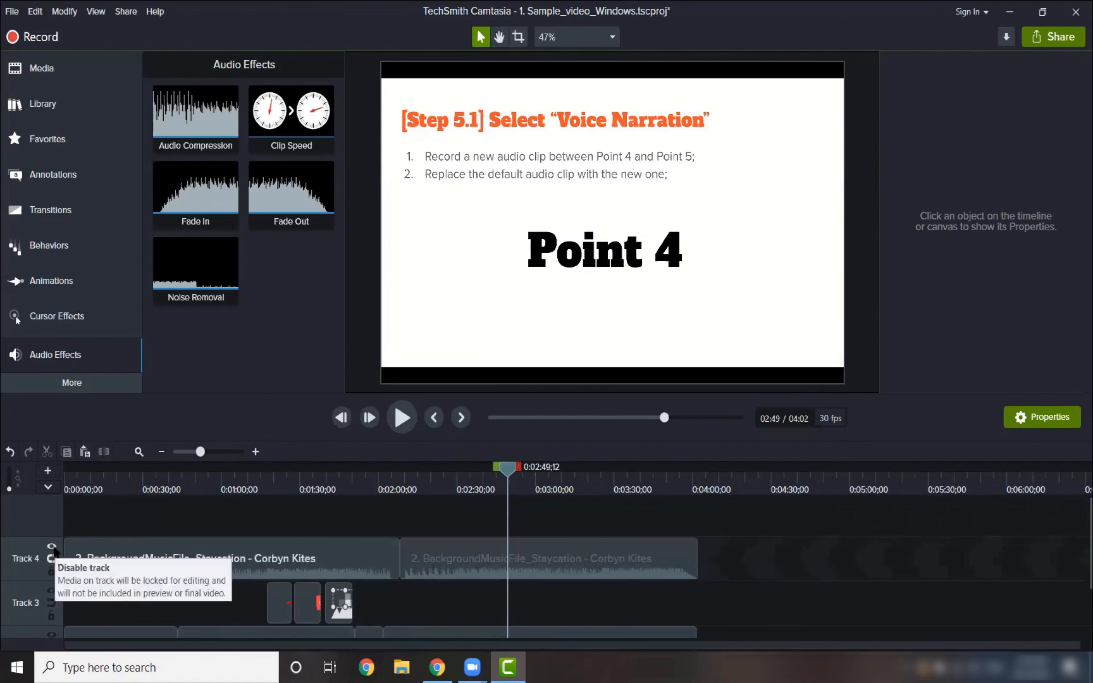
click(52, 548)
click(52, 548)
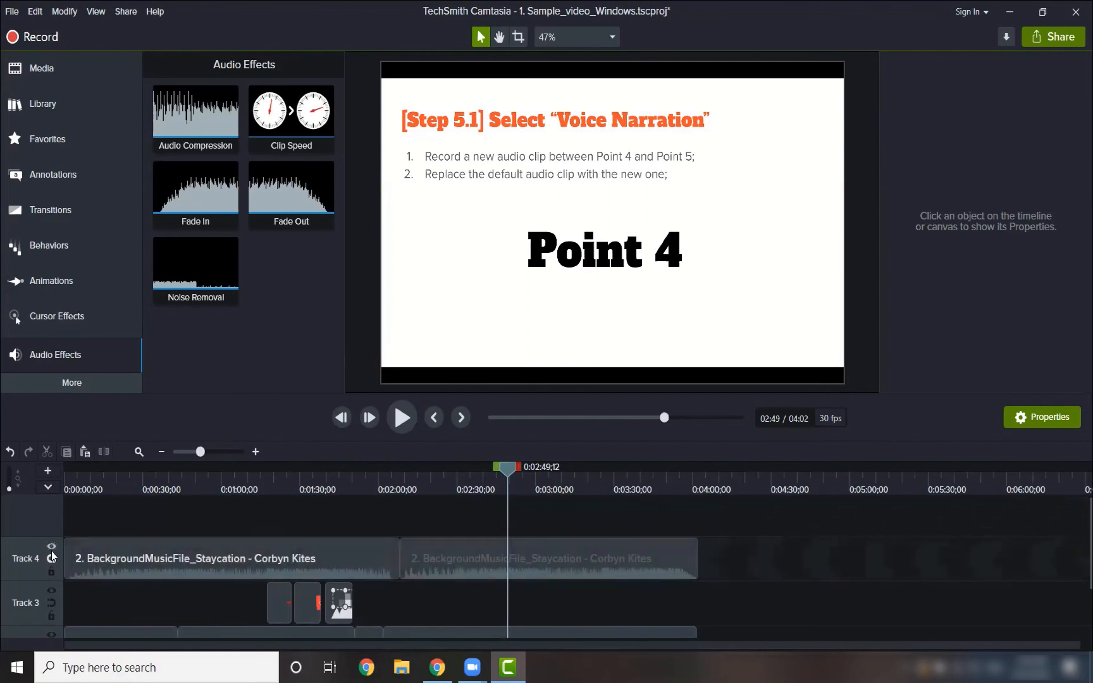
click(52, 573)
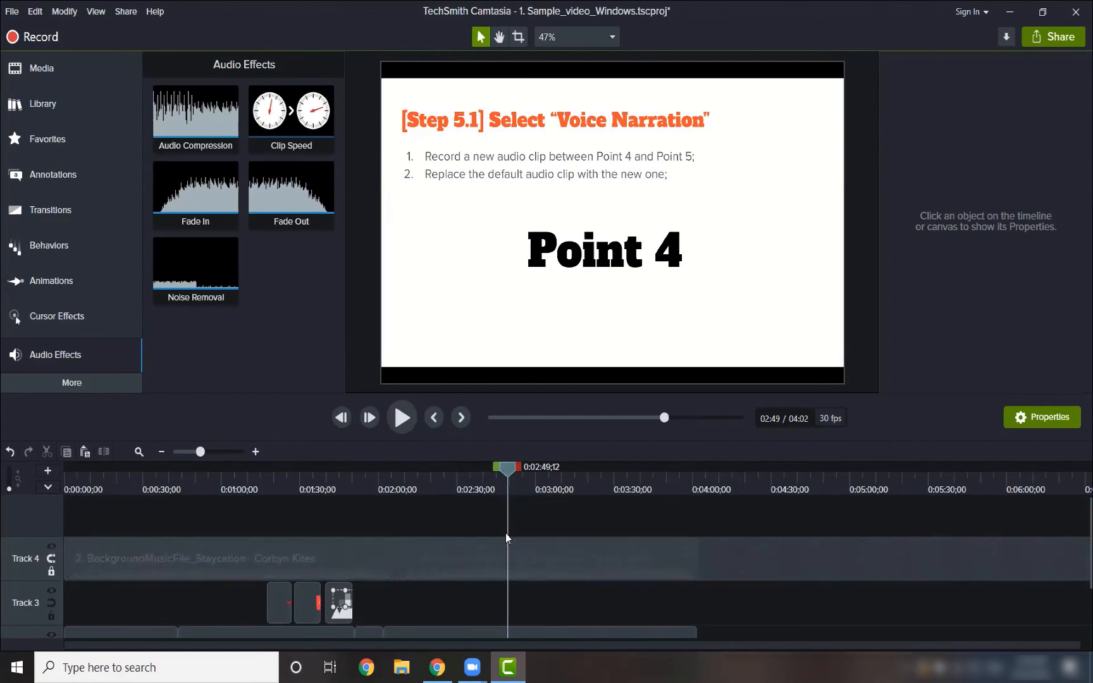
Play the Point 4 section from 0:02:48;16 to hear the existing narration.
scroll(506, 537, down, 3)
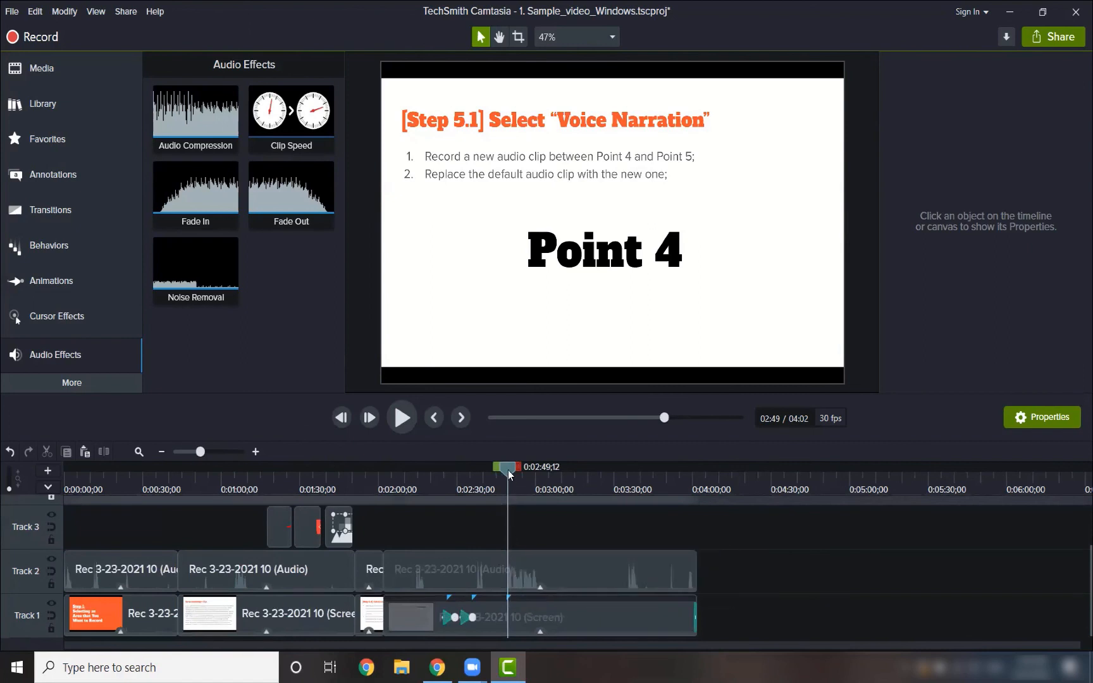
drag(510, 473, 505, 469)
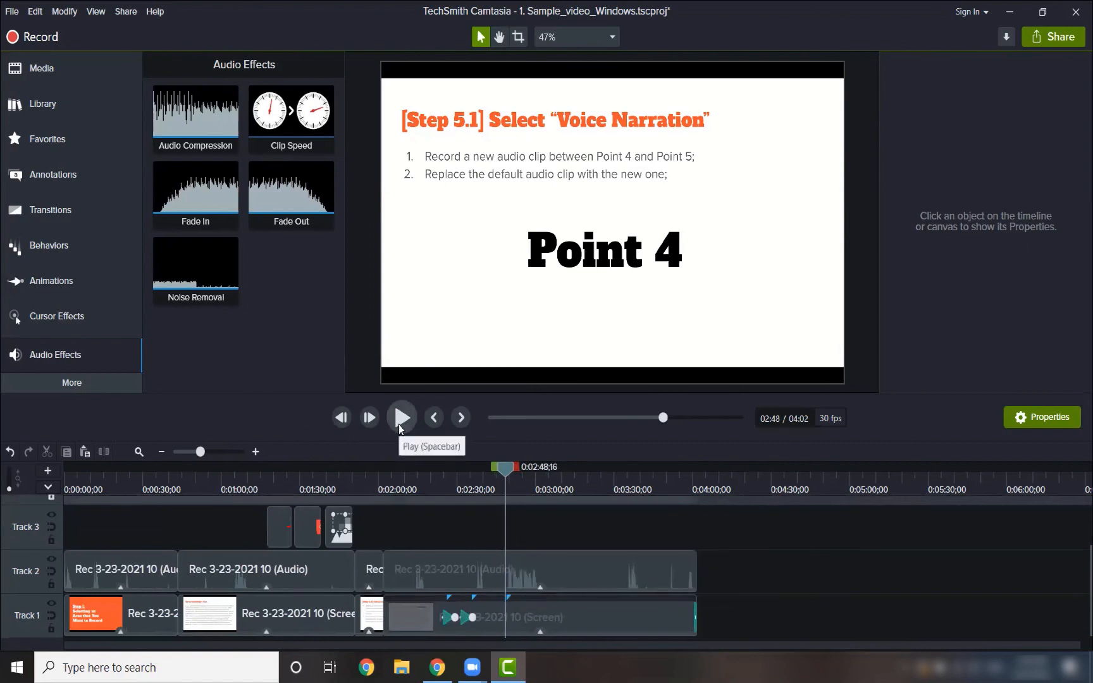
click(401, 418)
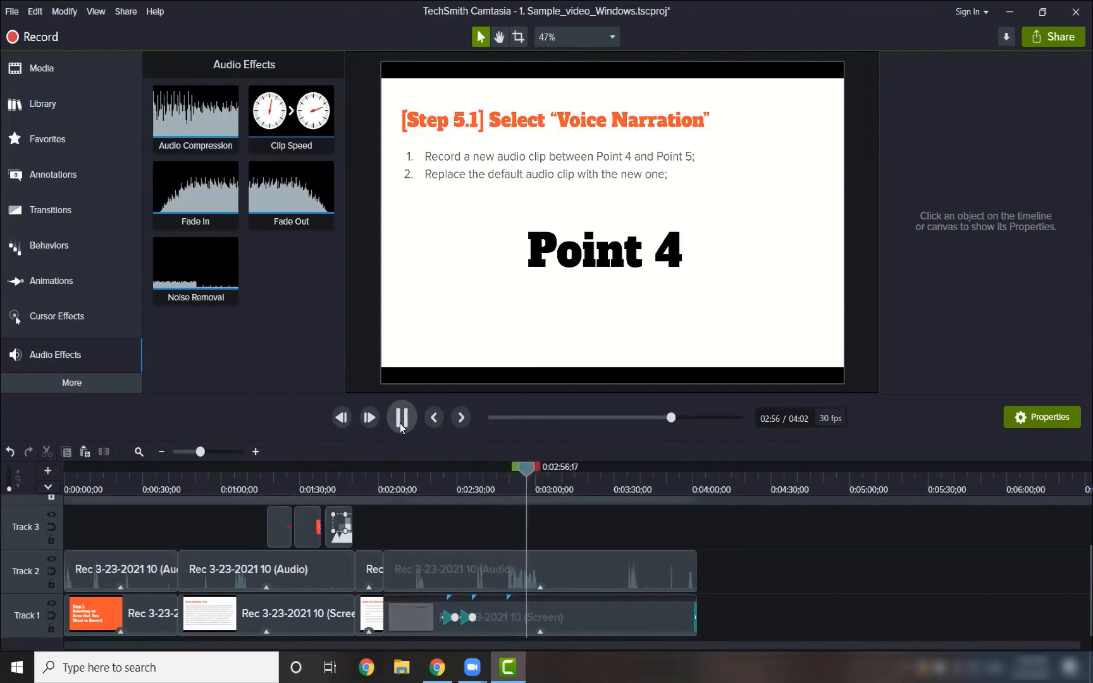
click(400, 421)
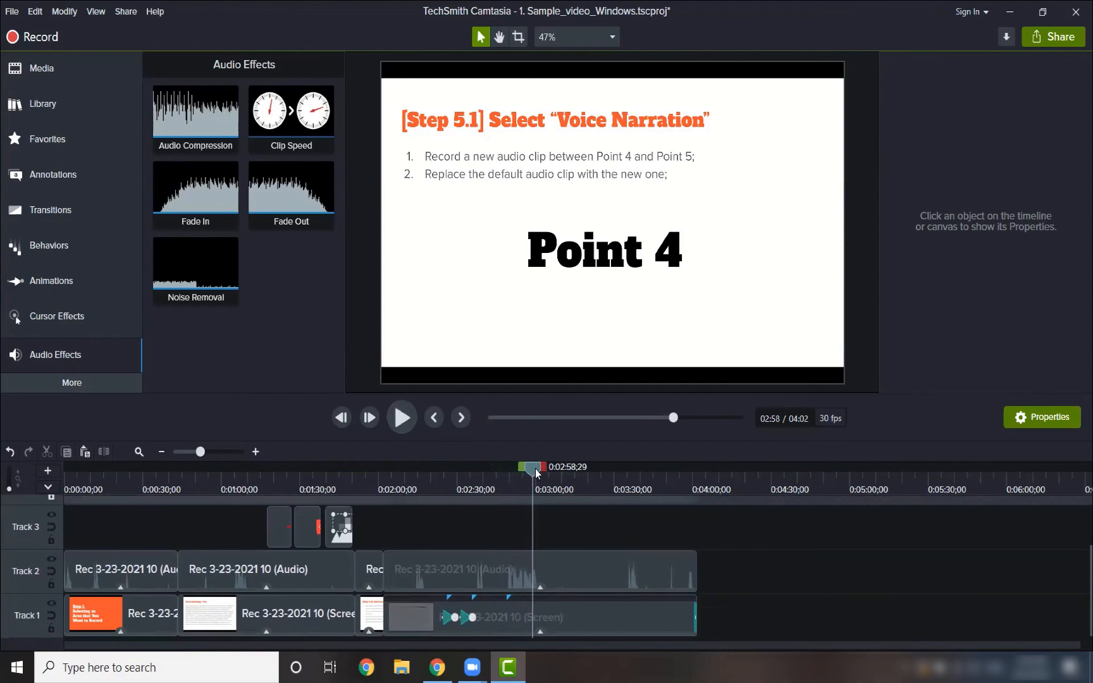
Select the timeline range from the Point 4 slide to 0:03:03;22 and silence the Track 2 audio within it.
mouse_move(534, 468)
mouse_down()
mouse_move(505, 469)
mouse_move(555, 468)
mouse_up()
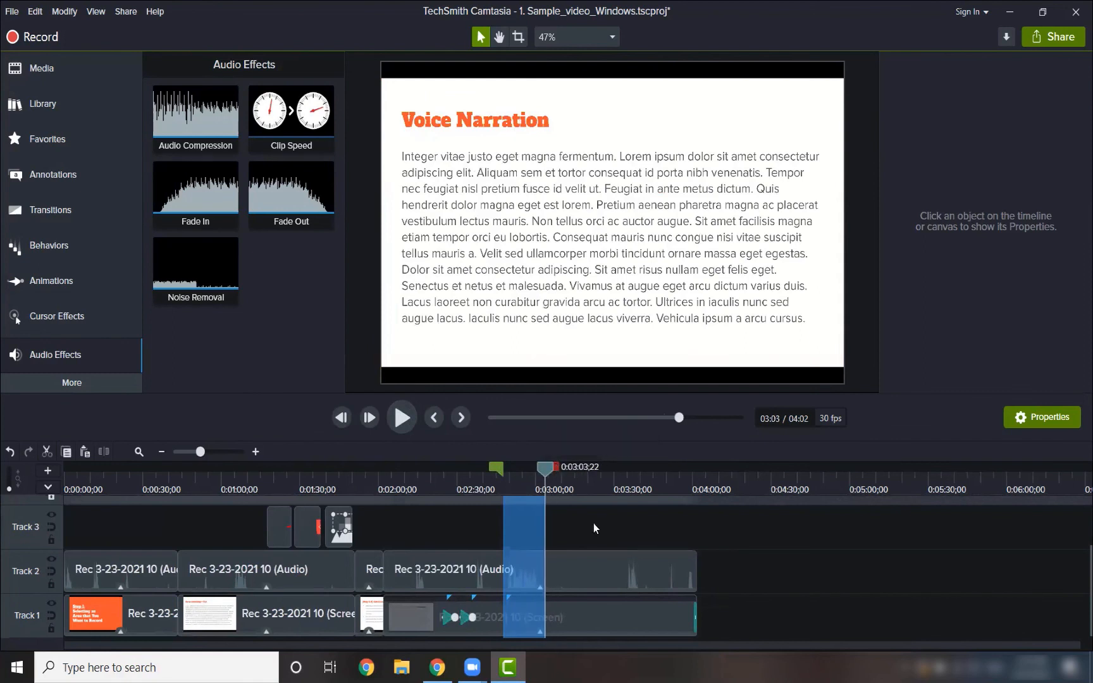
click(526, 573)
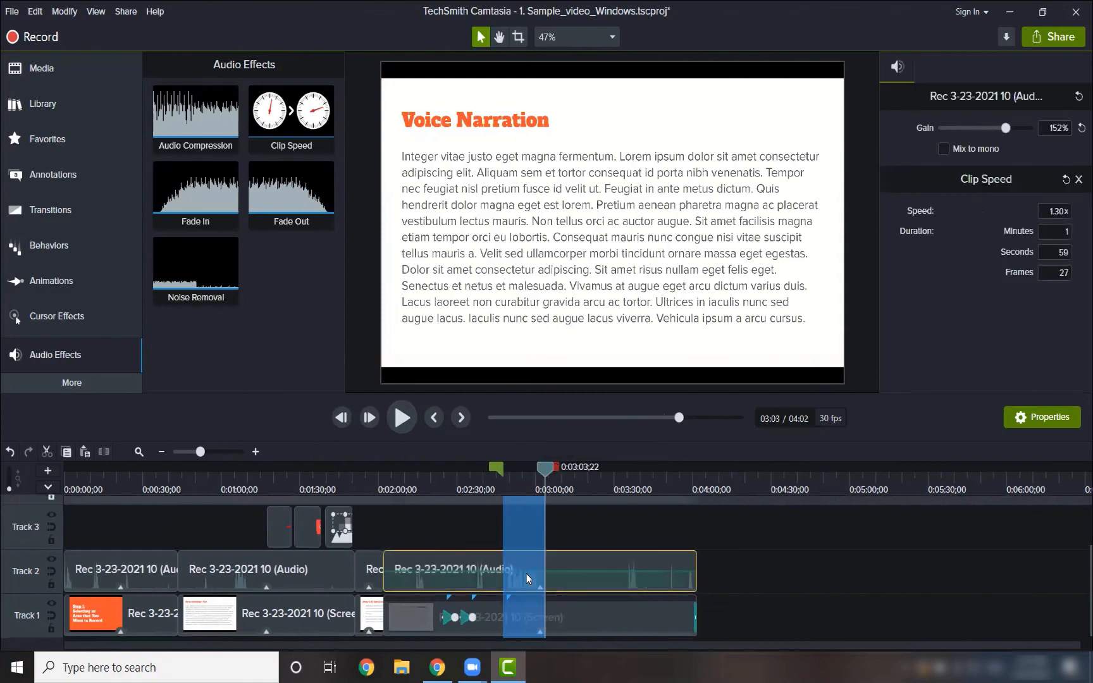
right_click(526, 573)
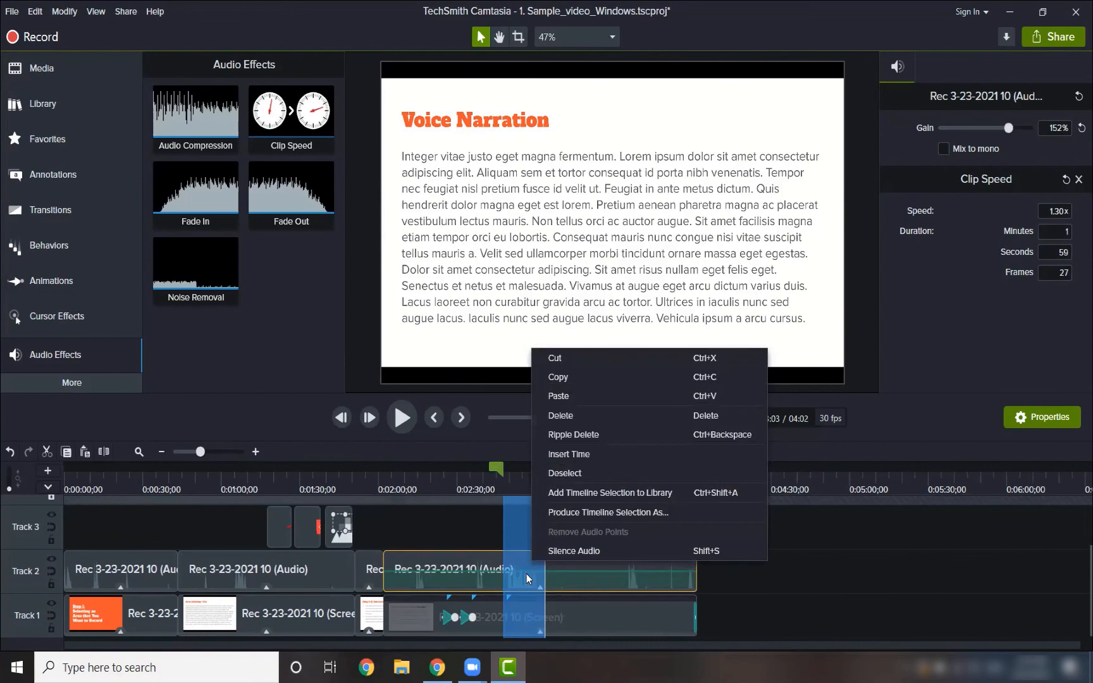
click(609, 551)
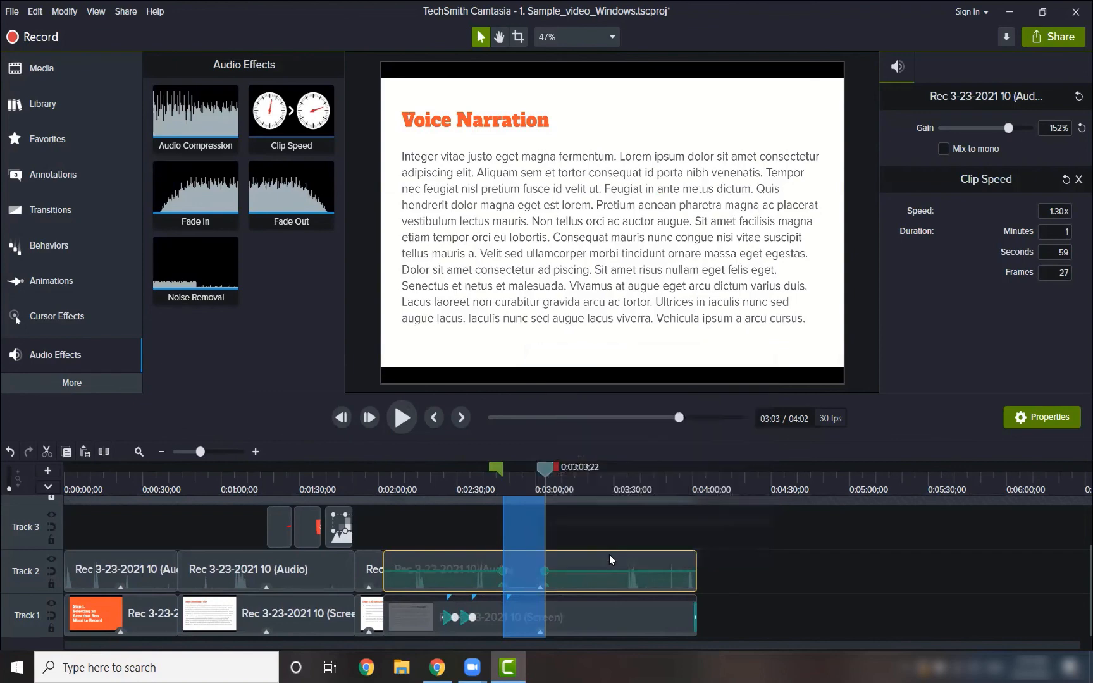
click(606, 532)
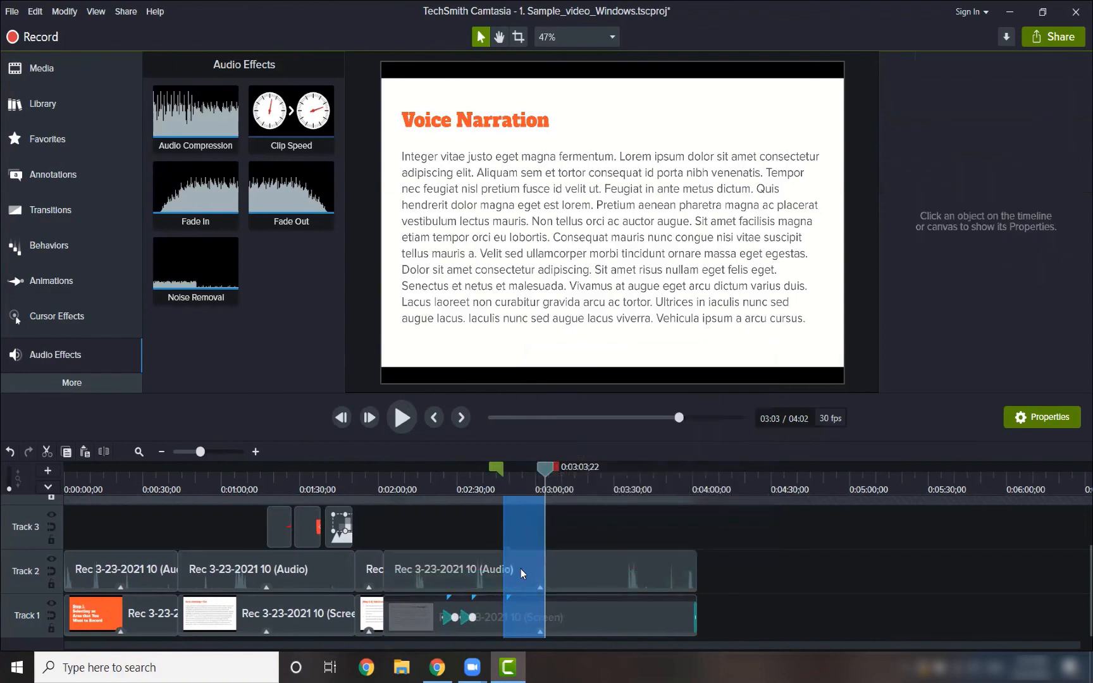
click(521, 568)
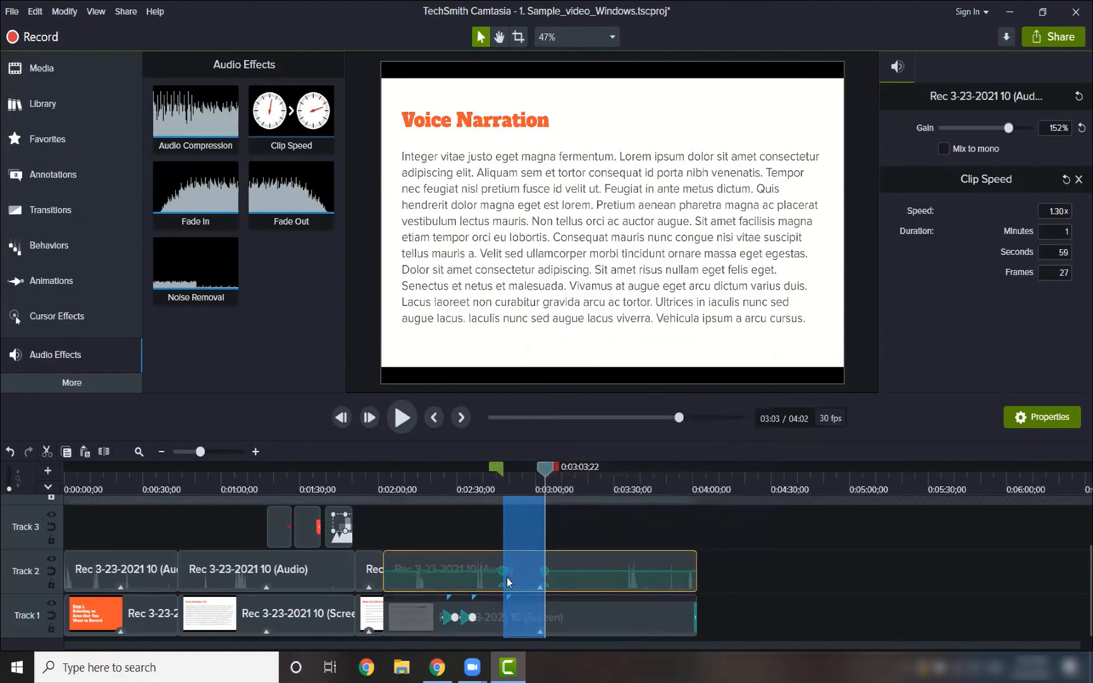
Record a short voice narration starting at 0:02:48;15 and save it as the m4a file "Narration_1. Sample_video_Windows 1".
drag(544, 473, 509, 478)
double_click(522, 570)
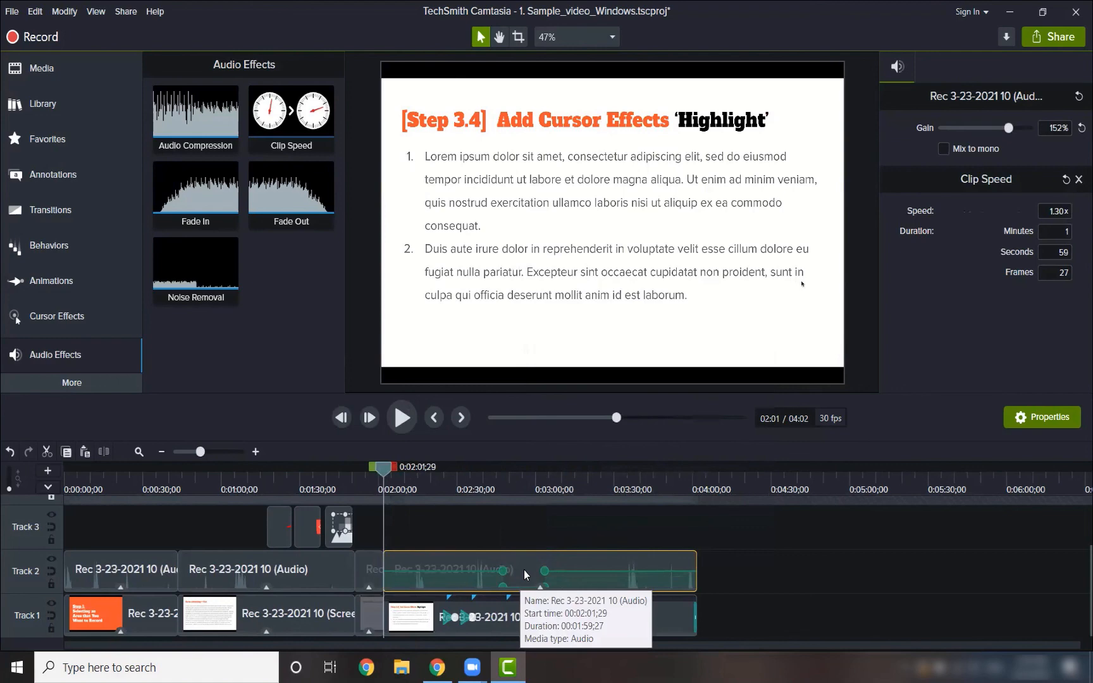
drag(382, 484, 506, 469)
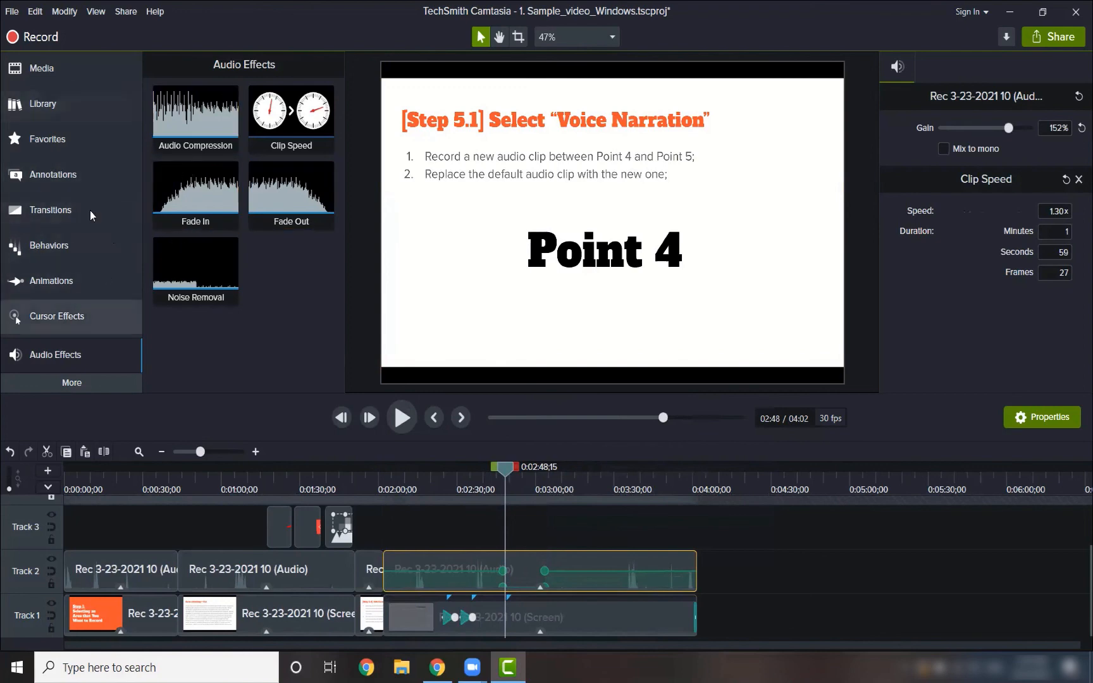
click(79, 382)
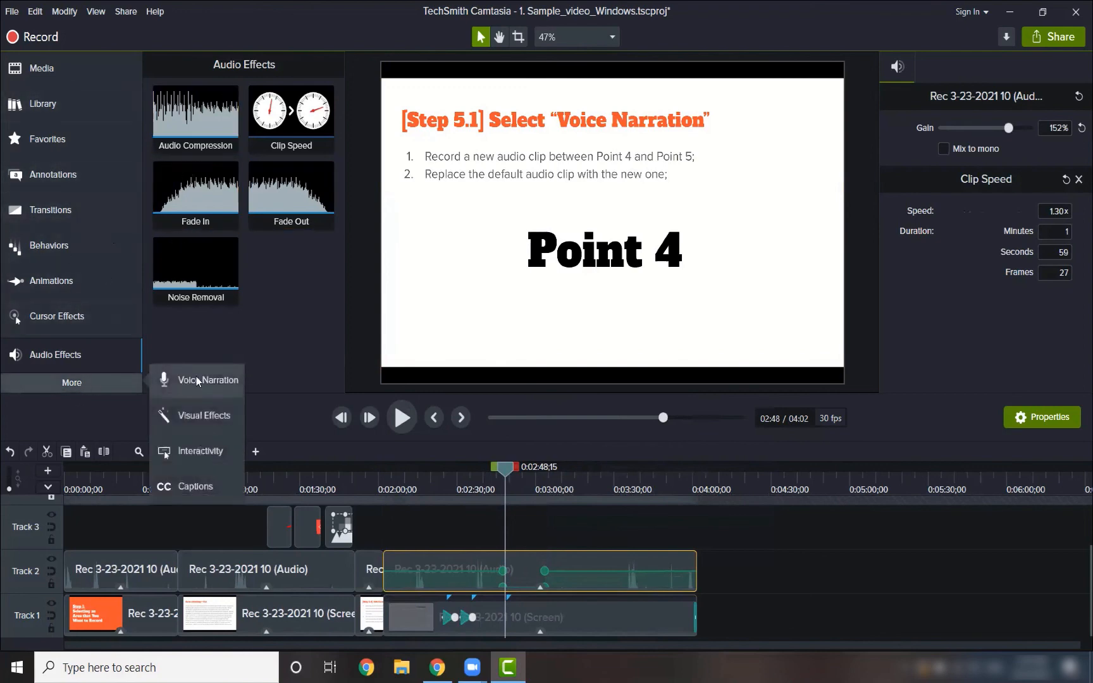
click(234, 390)
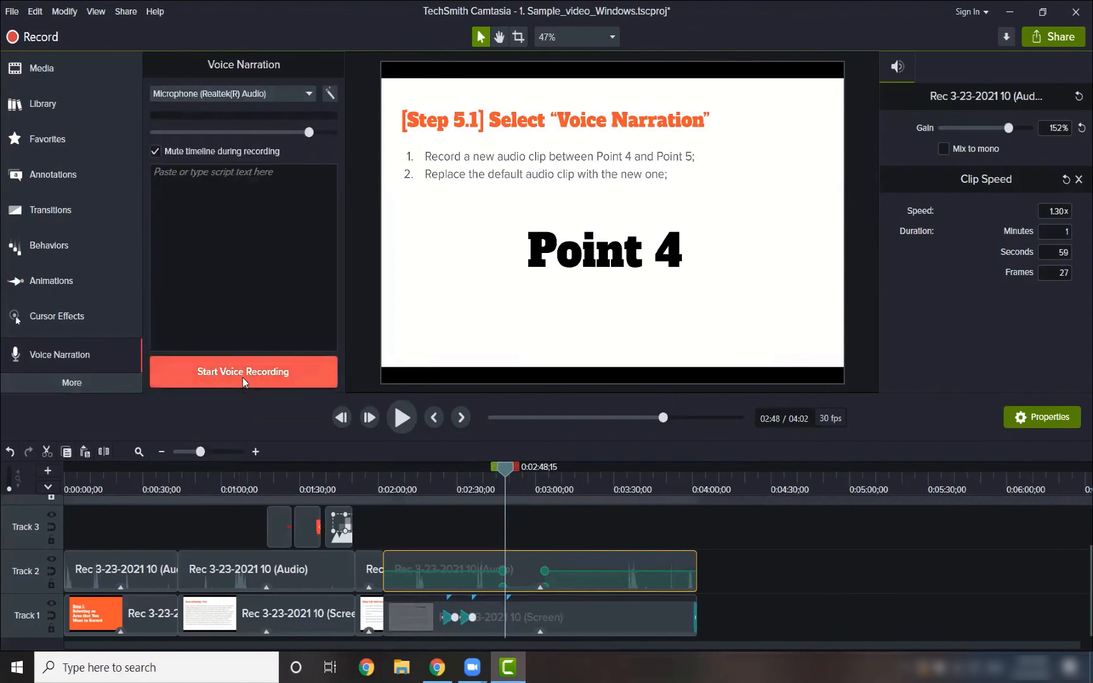
click(242, 376)
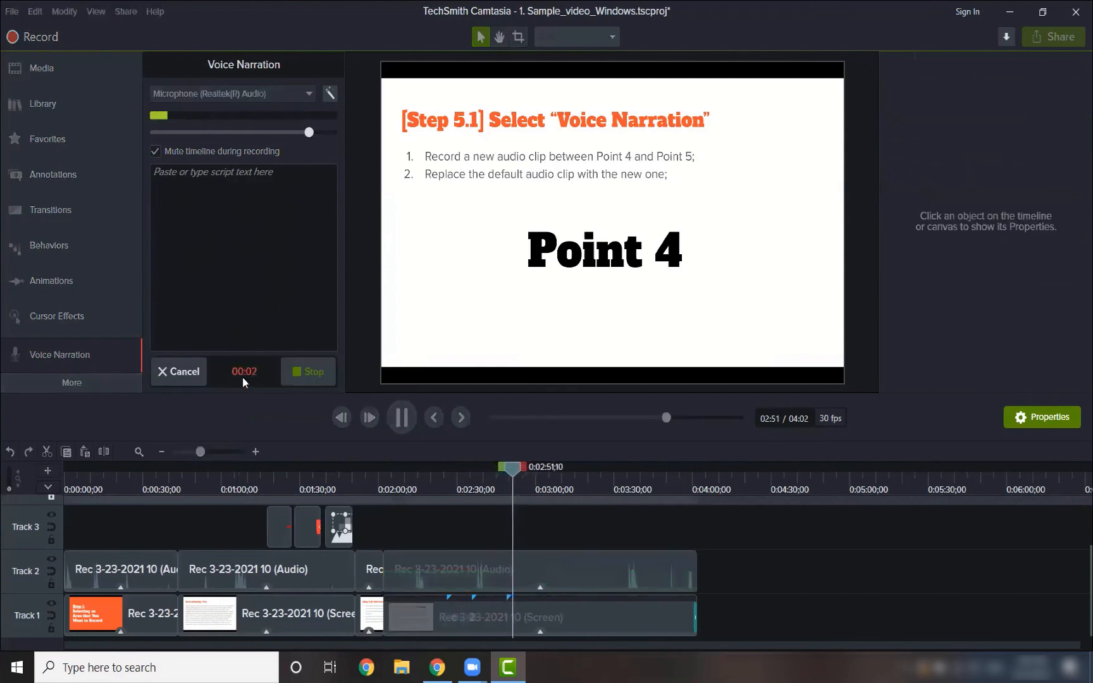
click(295, 374)
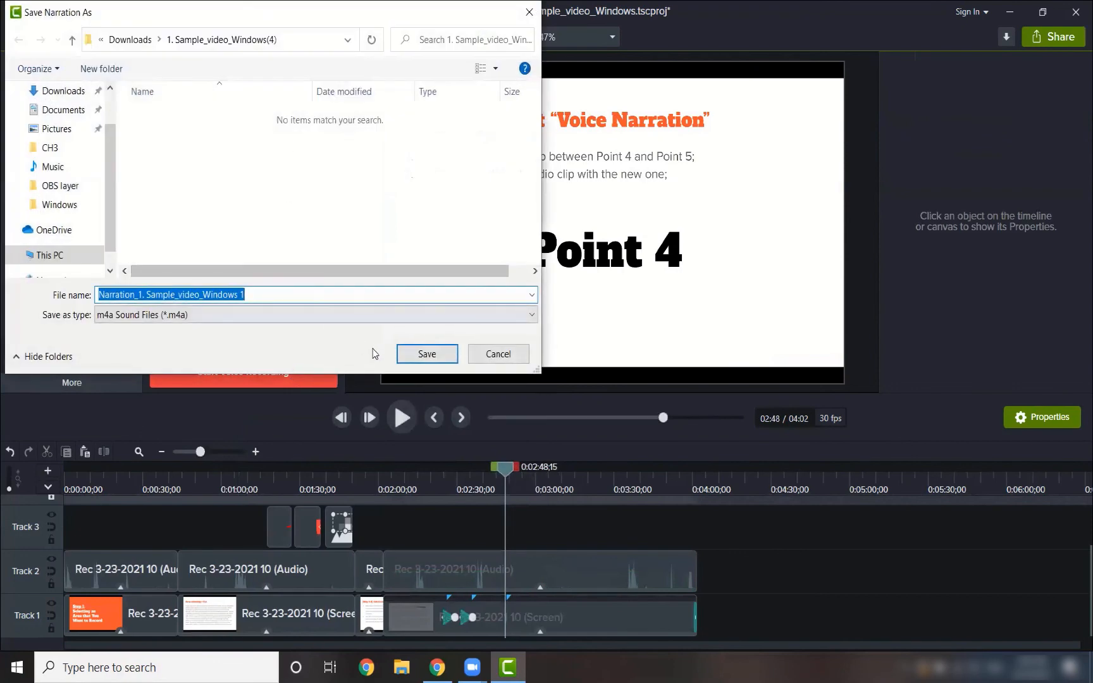
click(411, 356)
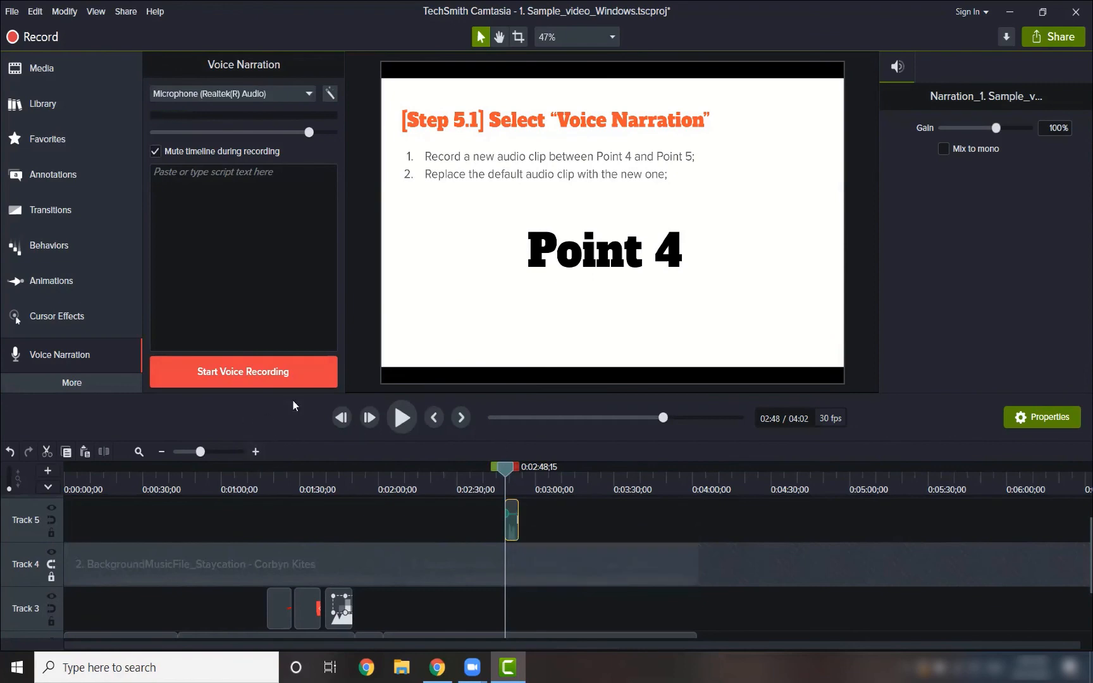
Enlarge the timeline area and move the new narration clip from Track 5 to Track 3 at 0:02:48;15.
drag(296, 395, 296, 263)
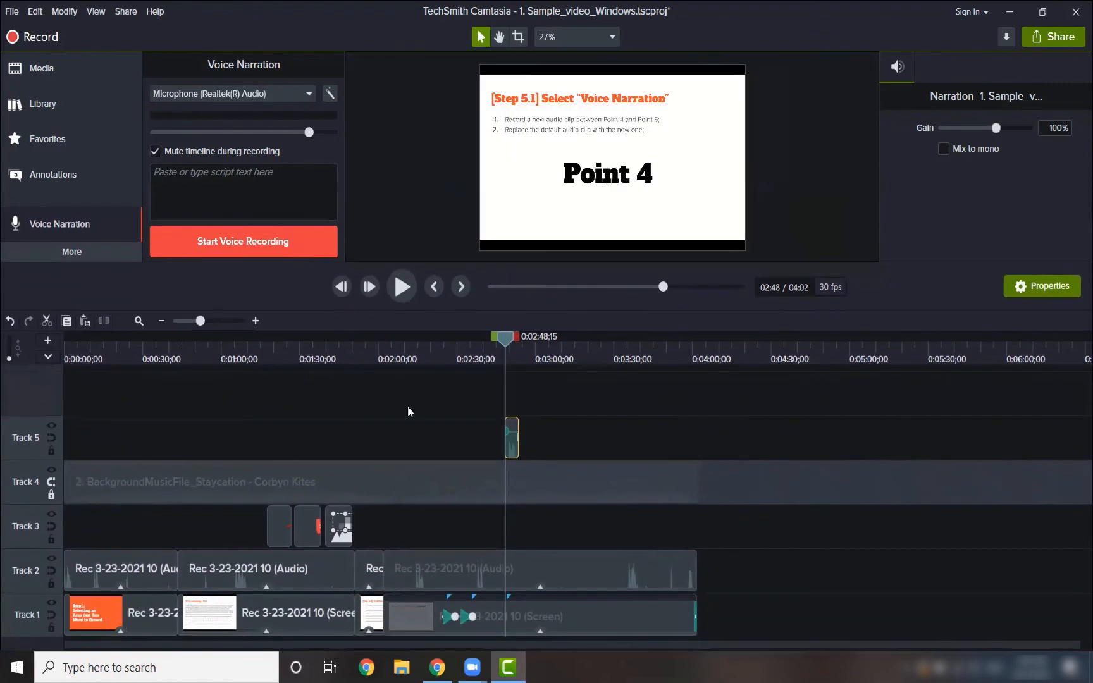
mouse_move(512, 443)
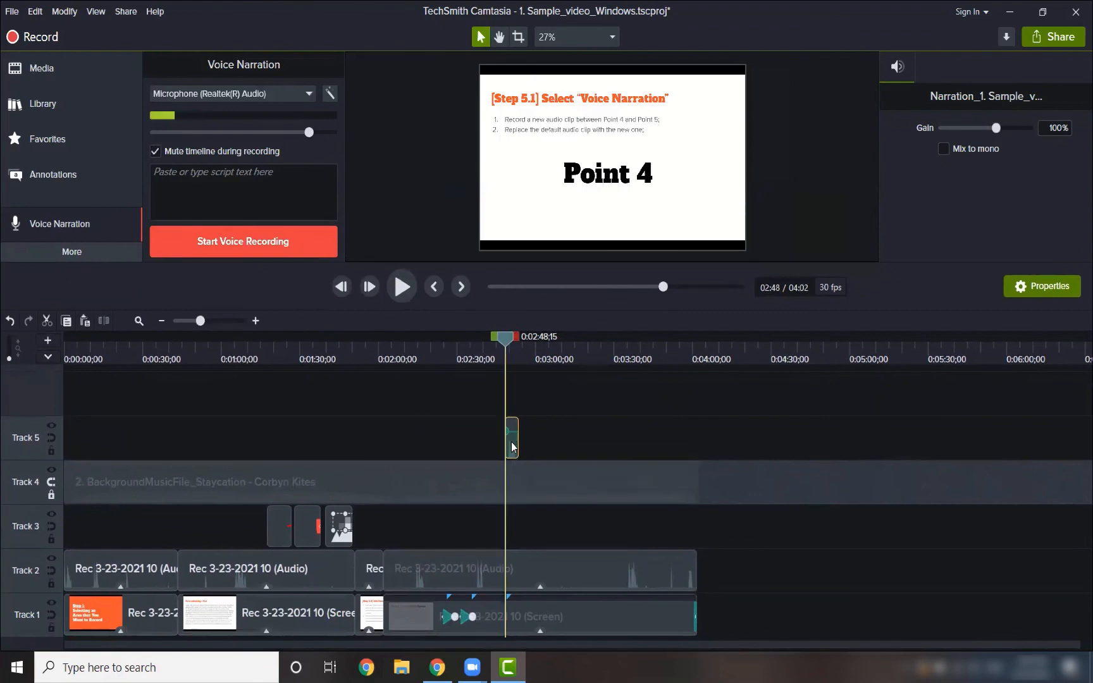
drag(508, 499, 514, 525)
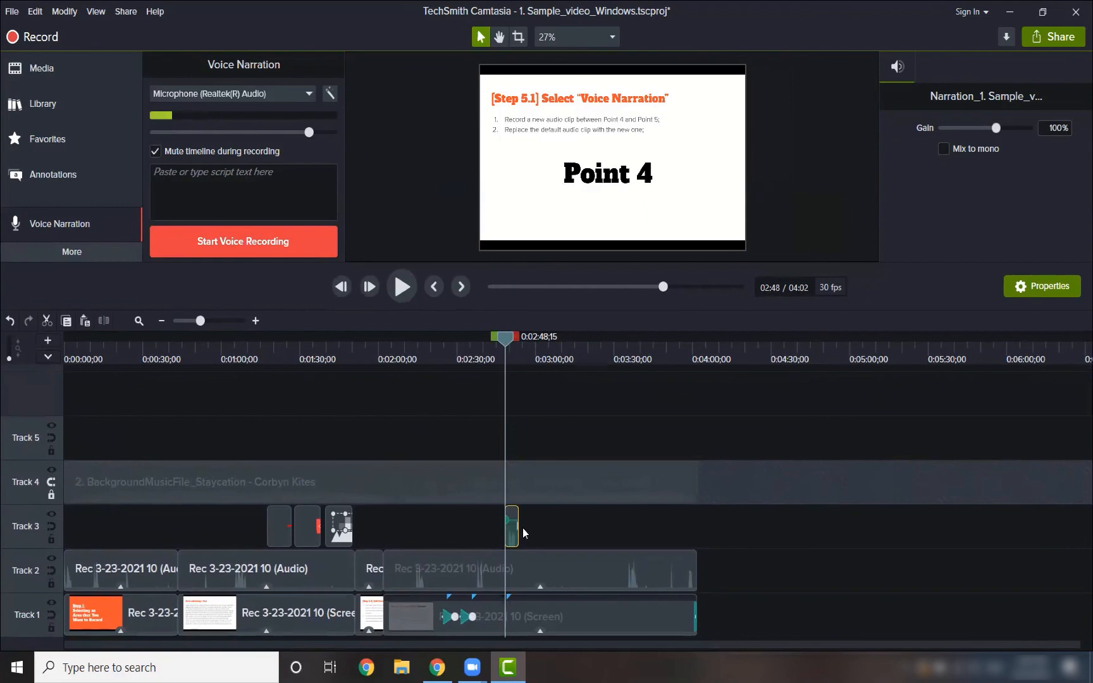
Play the Point 4 section to check the new narration over the silenced audio, and enlarge the preview area again.
click(504, 340)
click(410, 287)
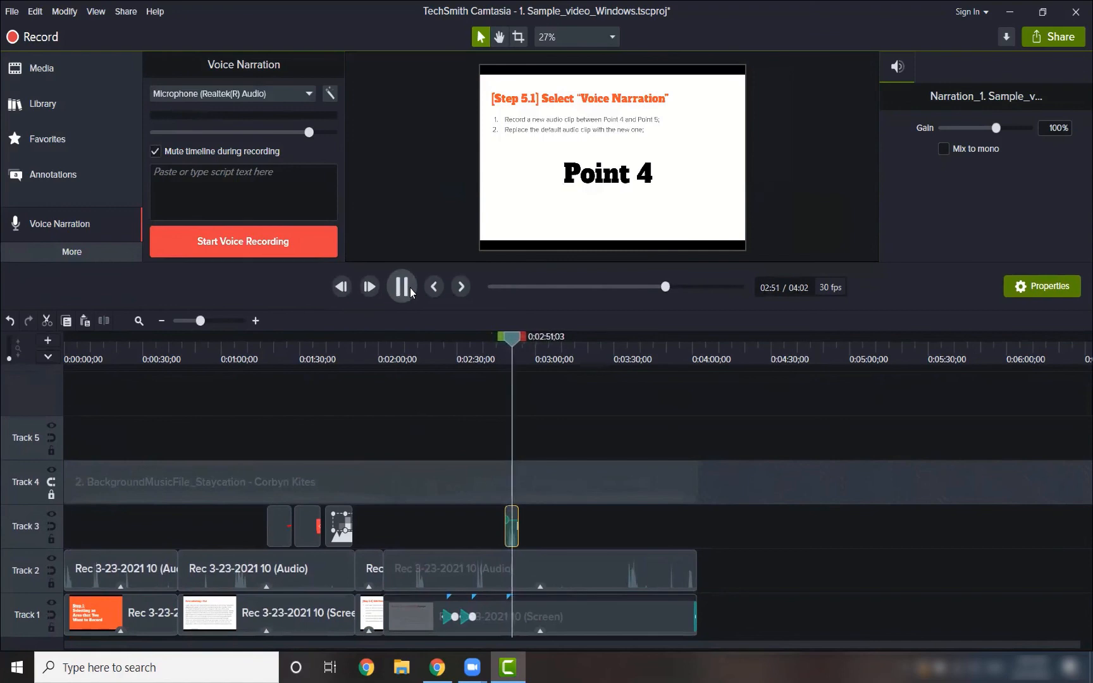
click(410, 287)
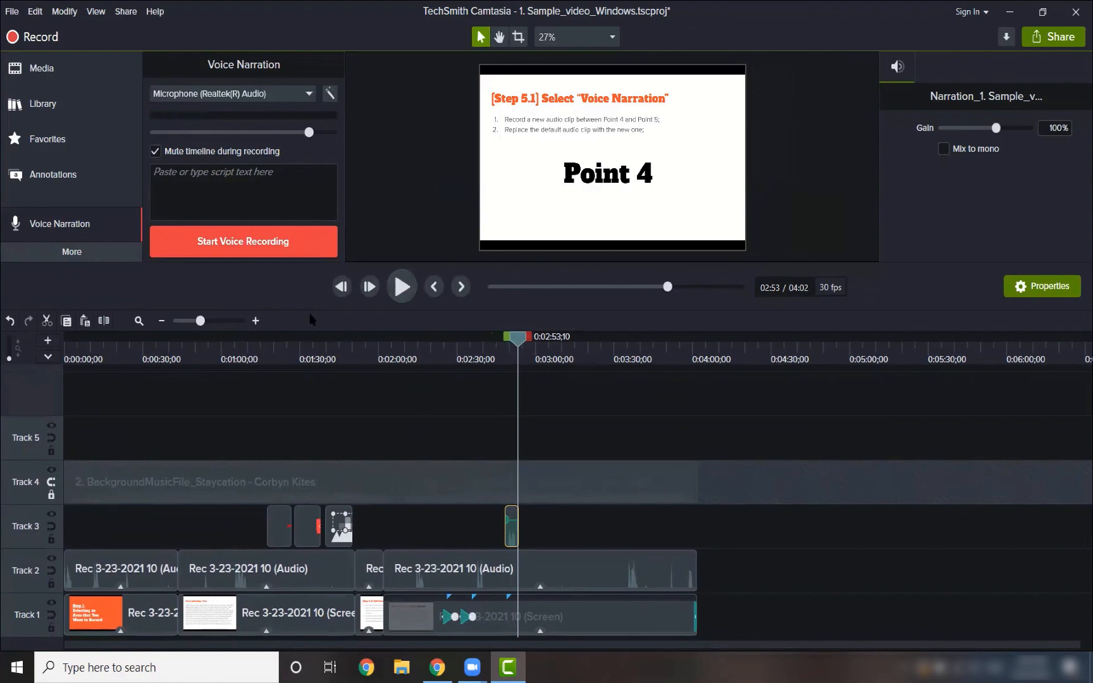
drag(313, 262, 314, 344)
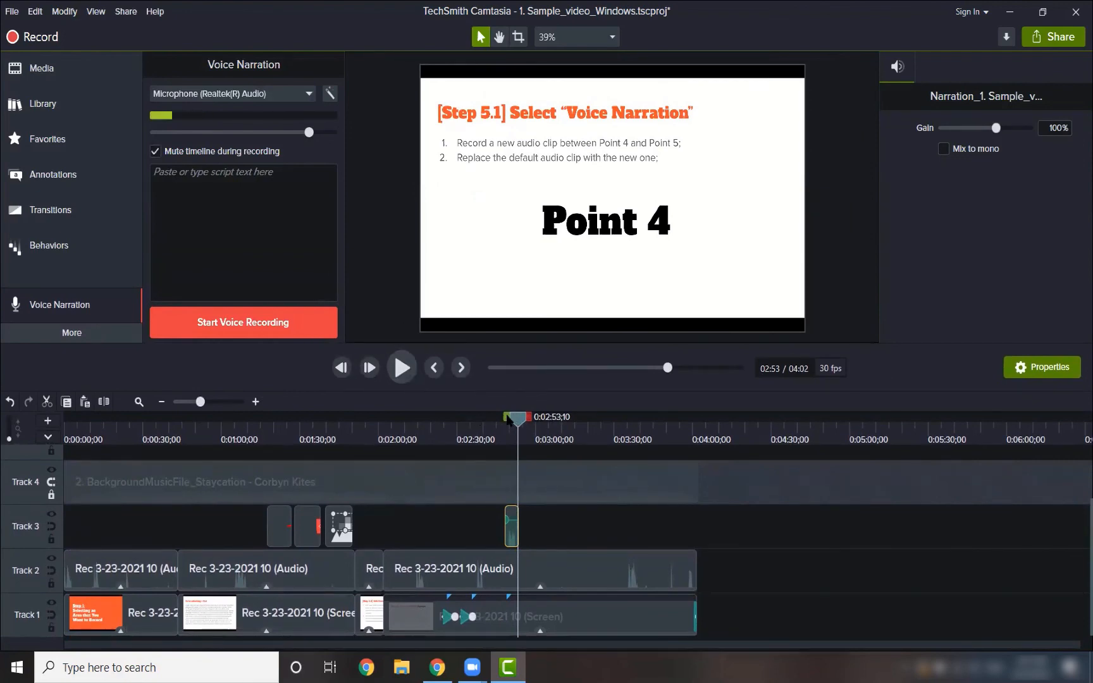
drag(506, 417, 499, 422)
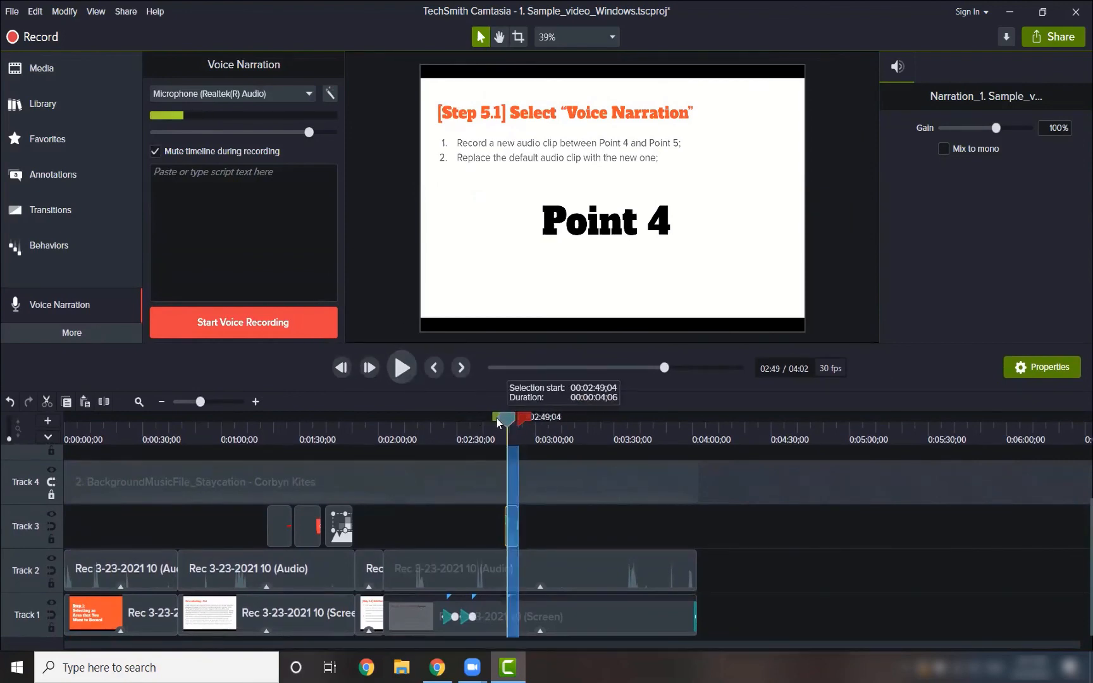
right_click(514, 569)
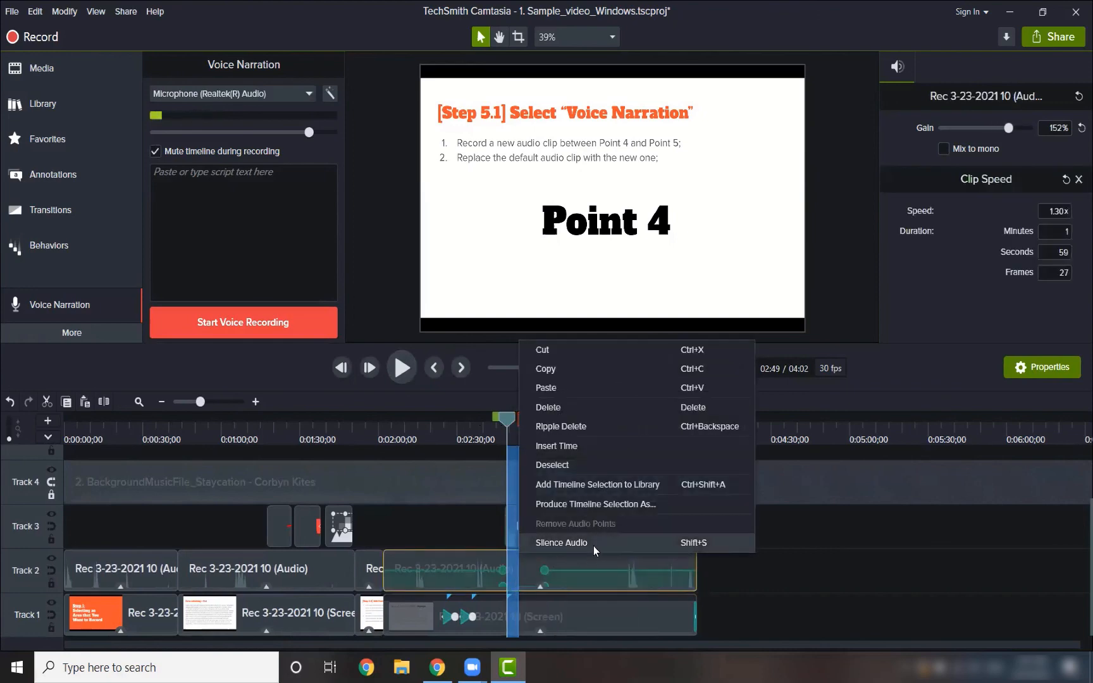
click(485, 533)
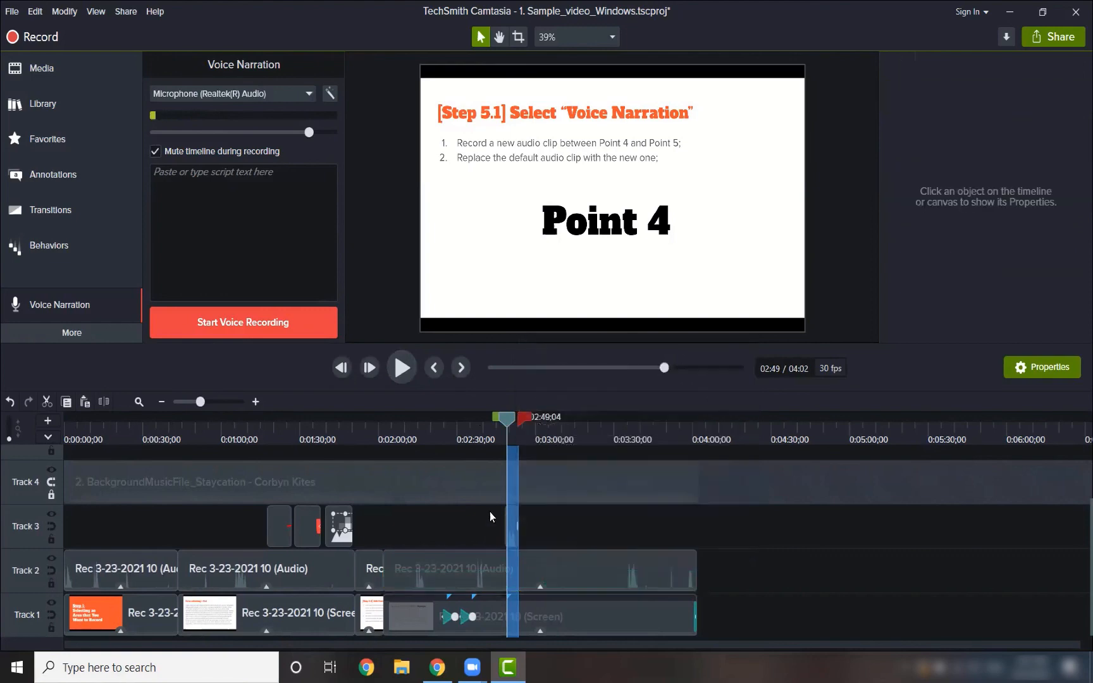
click(504, 422)
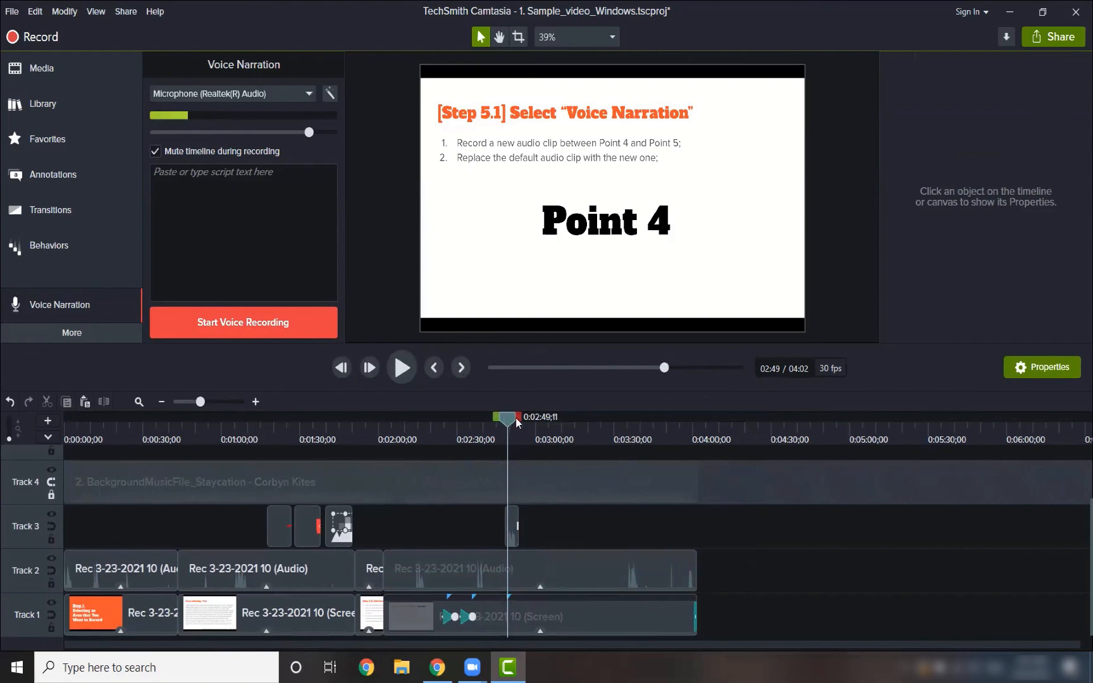
Move the playhead past the end of the clips to 0:04:06;16 and unlock the background music on Track 4.
drag(507, 417, 709, 419)
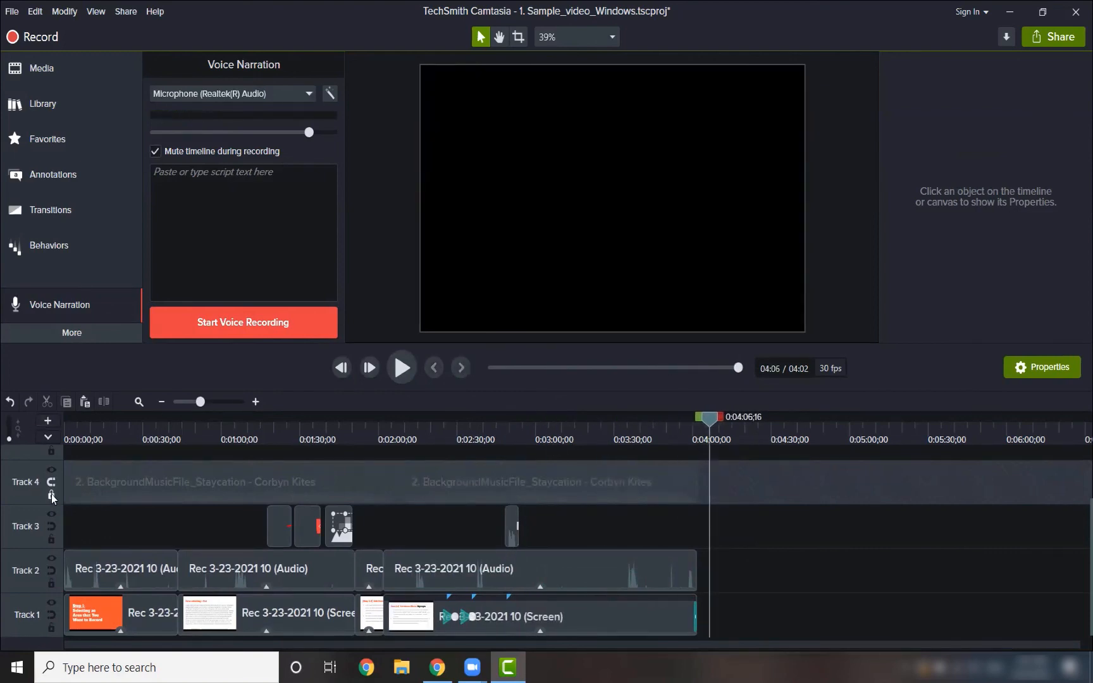
click(52, 494)
scroll(655, 493, up, 2)
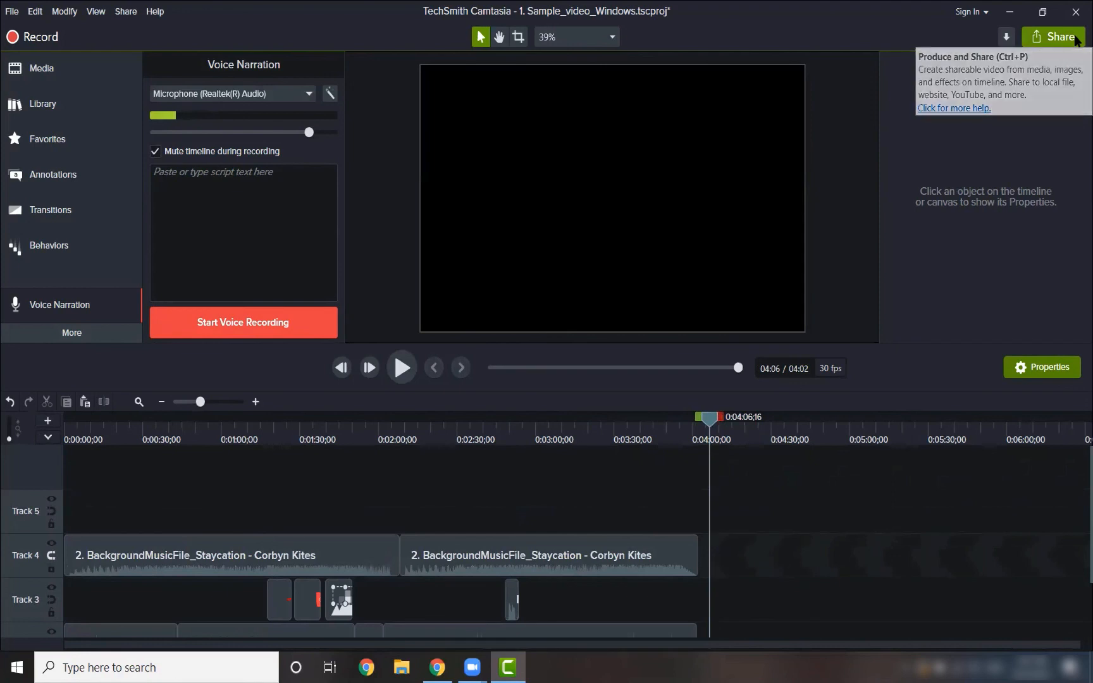
click(1056, 38)
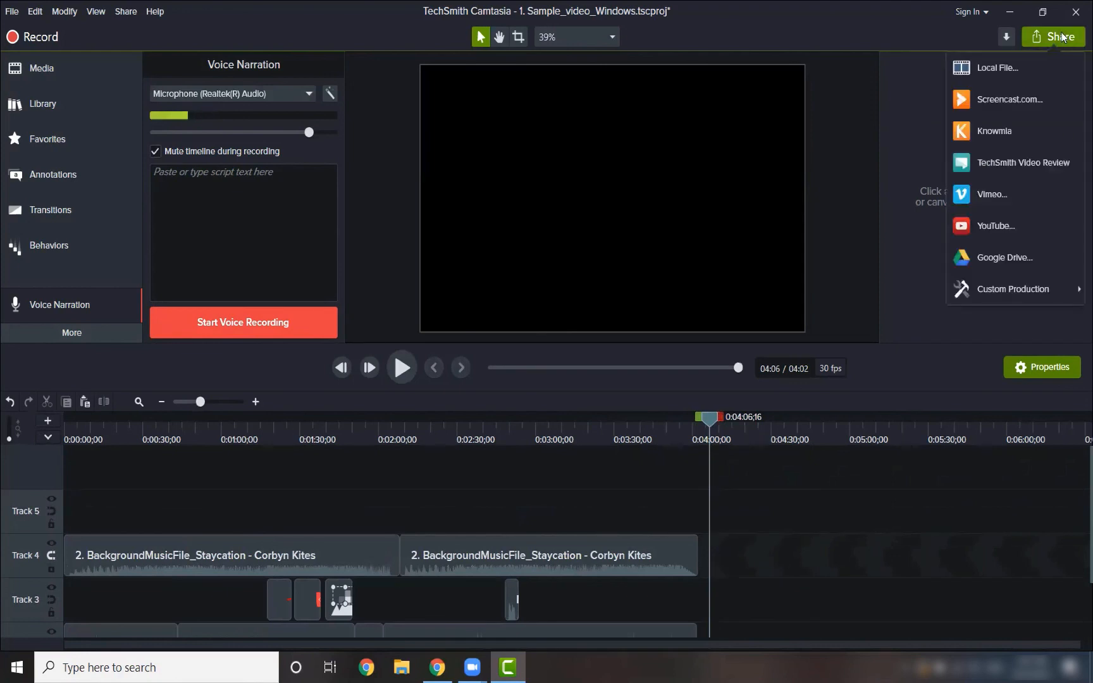
click(1054, 67)
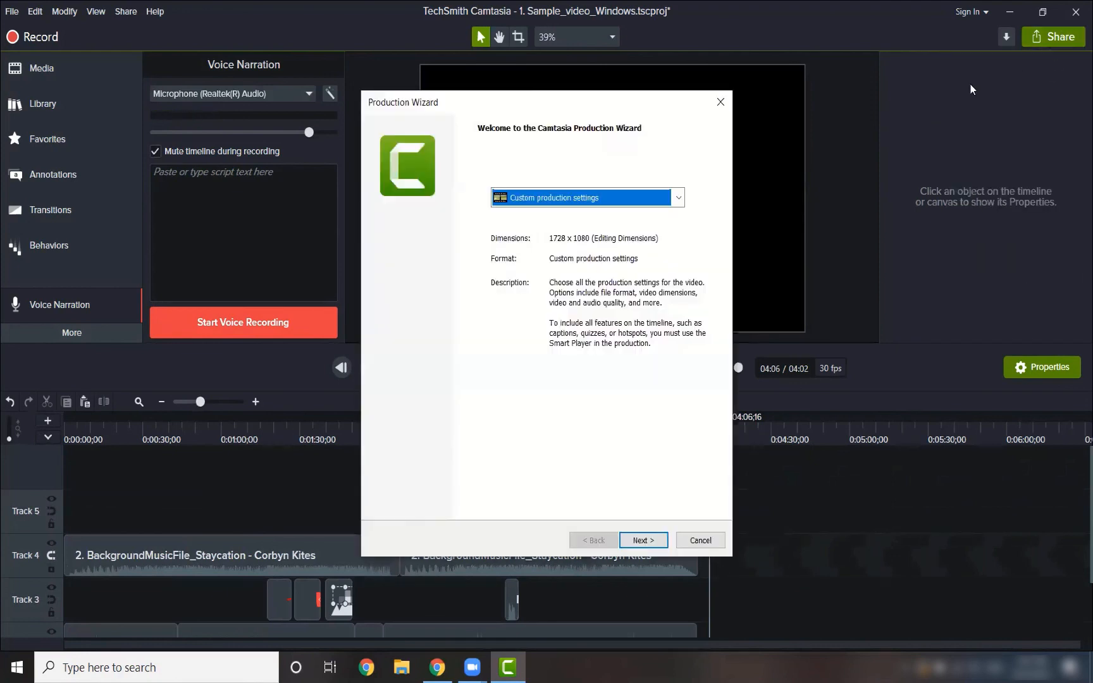
click(650, 541)
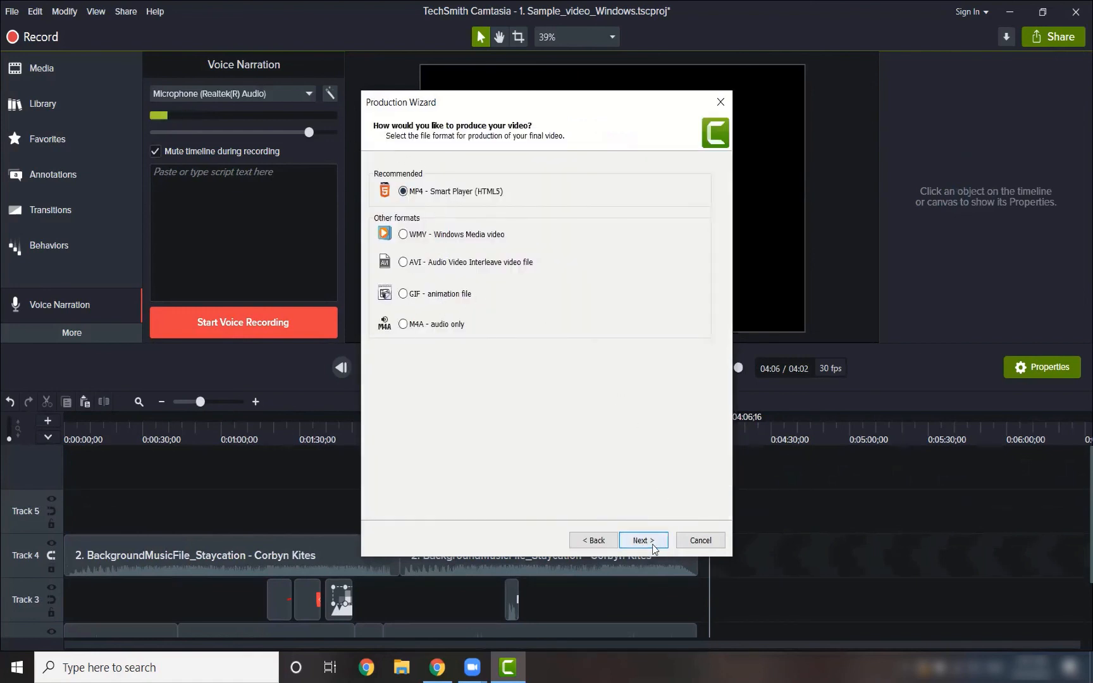
click(653, 548)
click(654, 548)
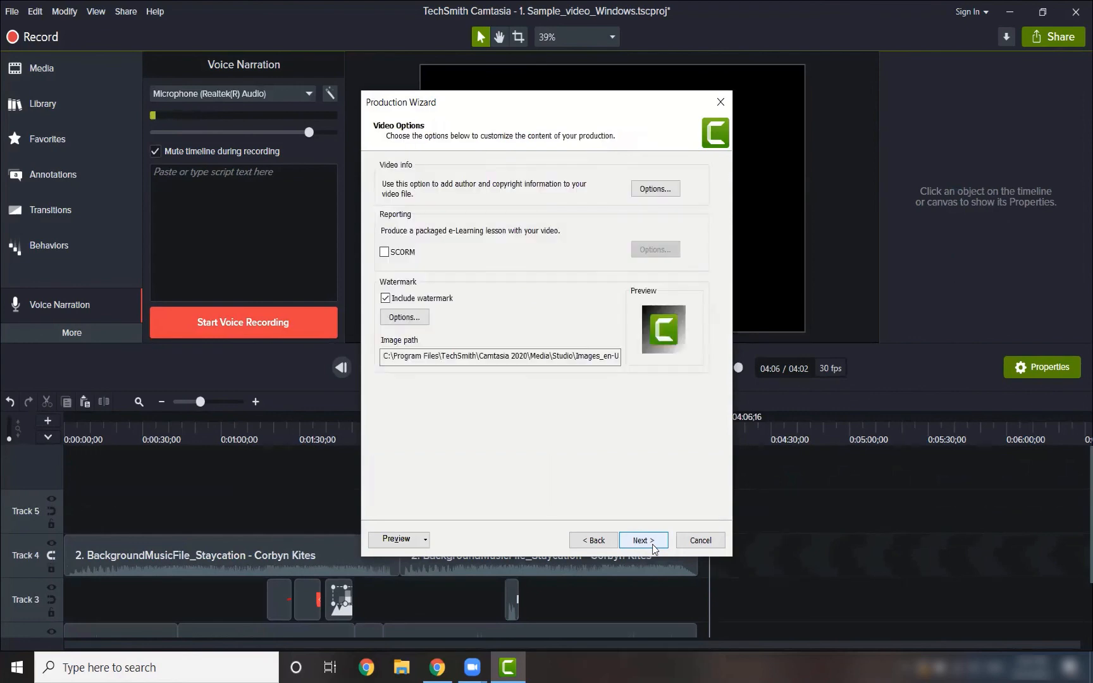
click(654, 547)
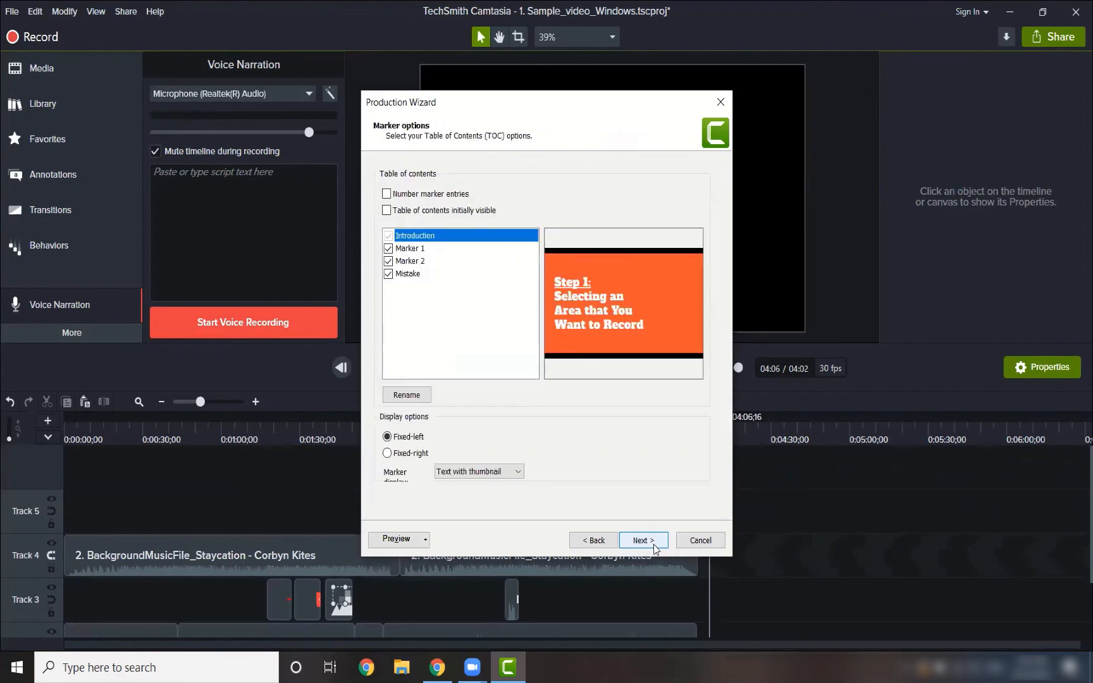
click(654, 548)
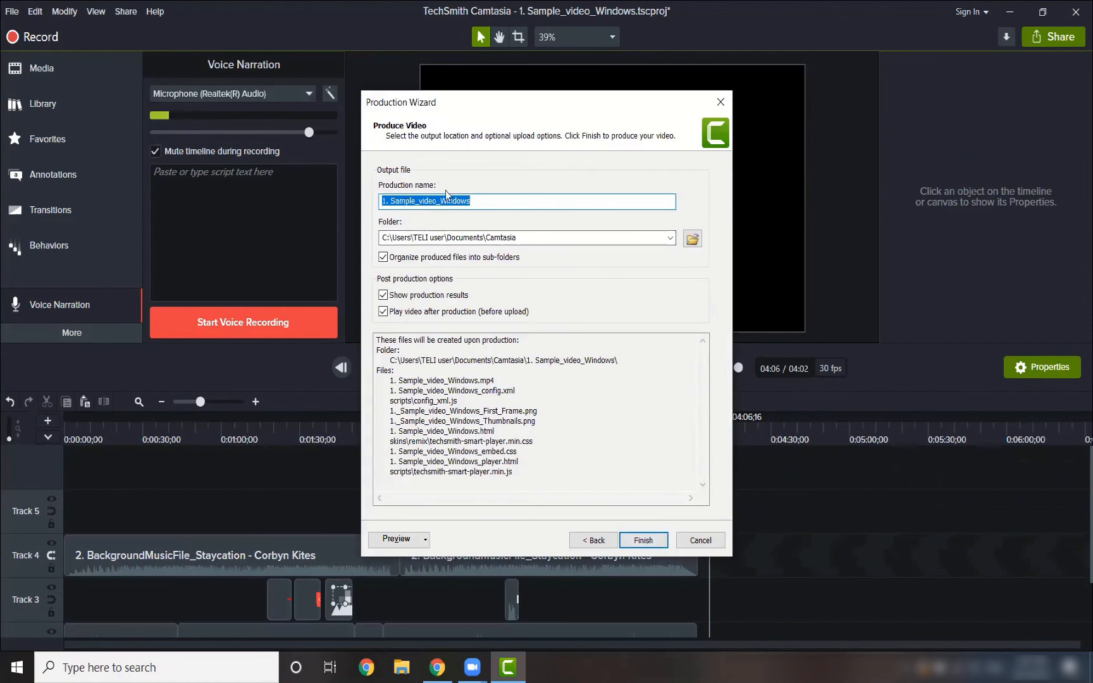
click(642, 540)
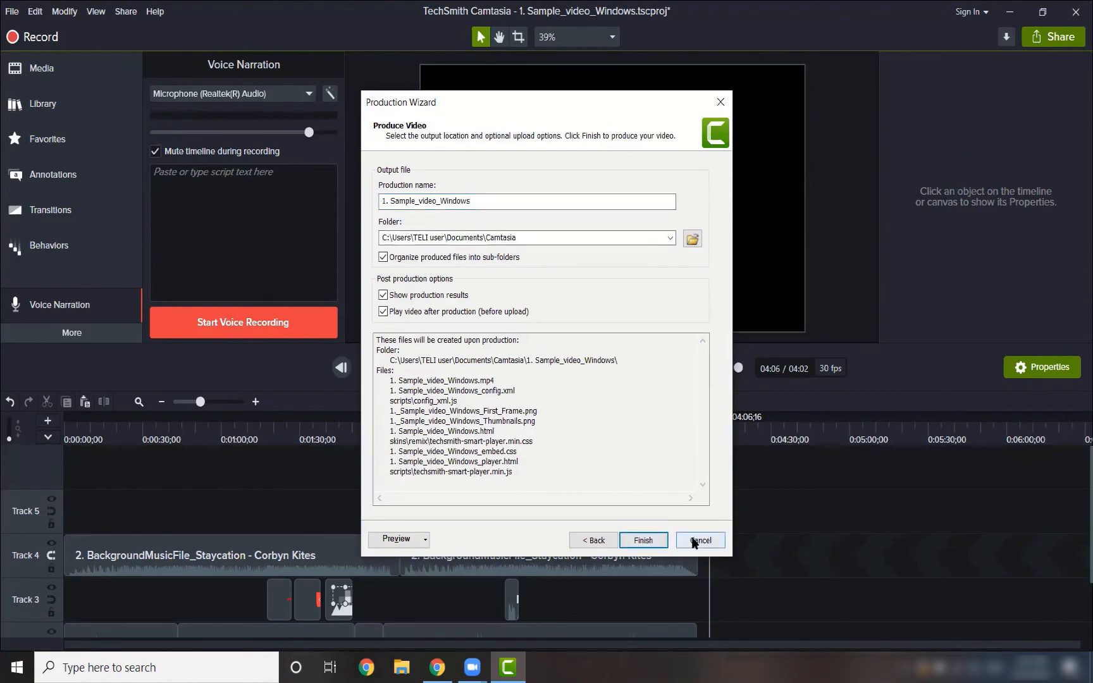
click(695, 543)
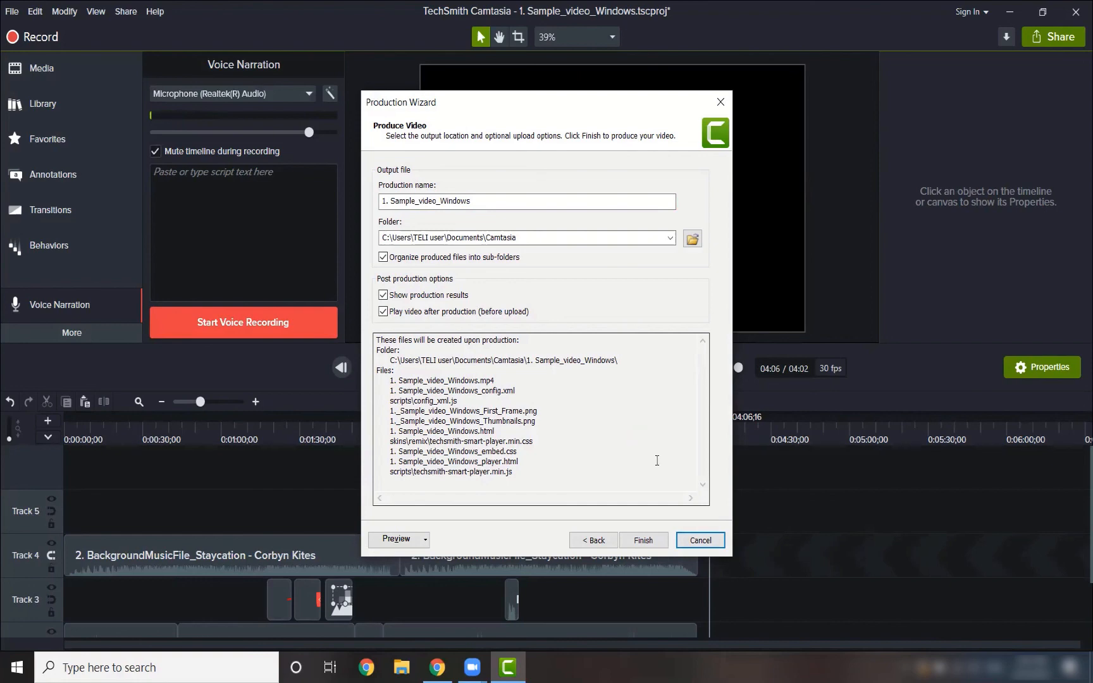
click(699, 541)
Export the project as a zipped project named "1. Sample_video_Windows_new_25March" in the Downloads folder.
drag(711, 419, 533, 425)
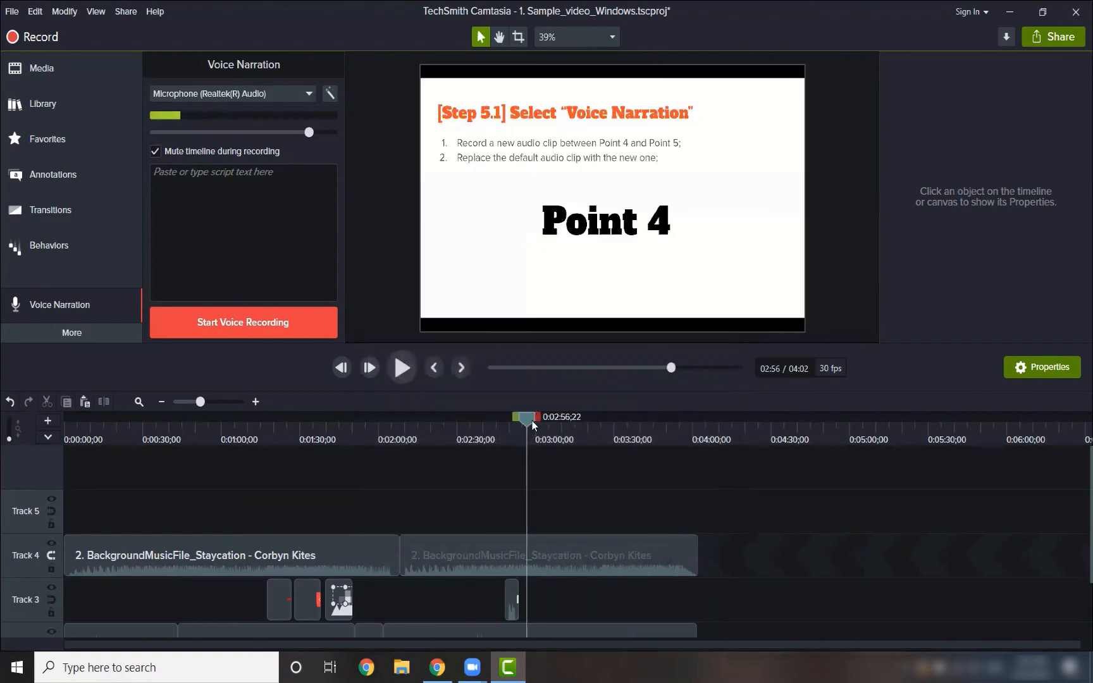
click(13, 12)
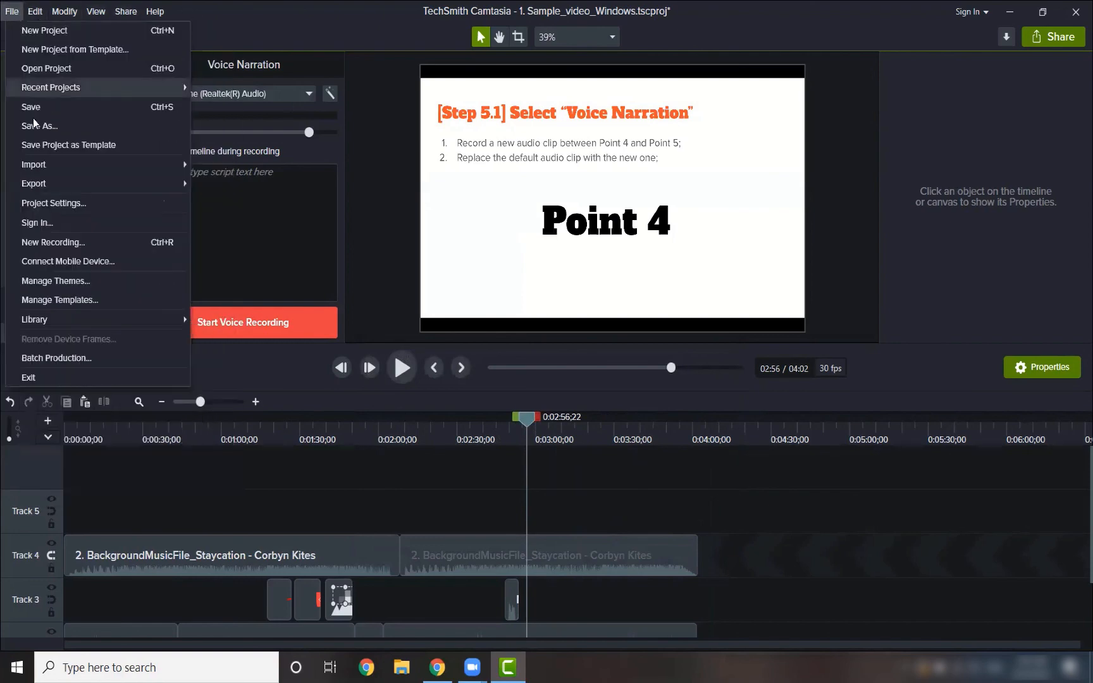
mouse_move(116, 189)
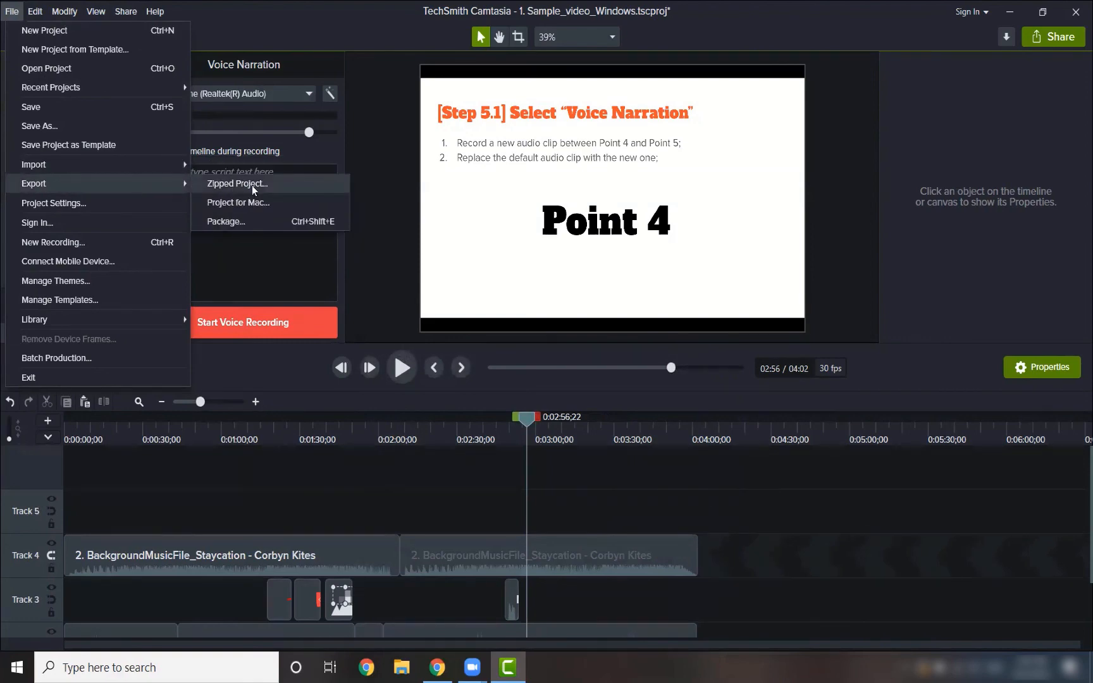
click(279, 190)
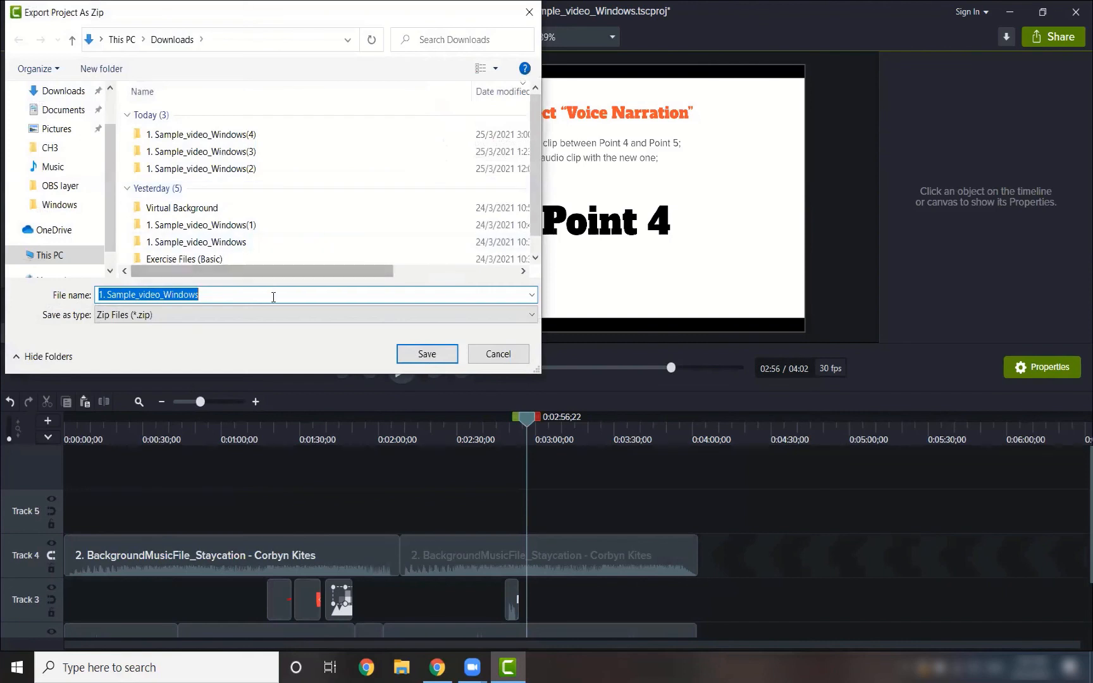
click(272, 297)
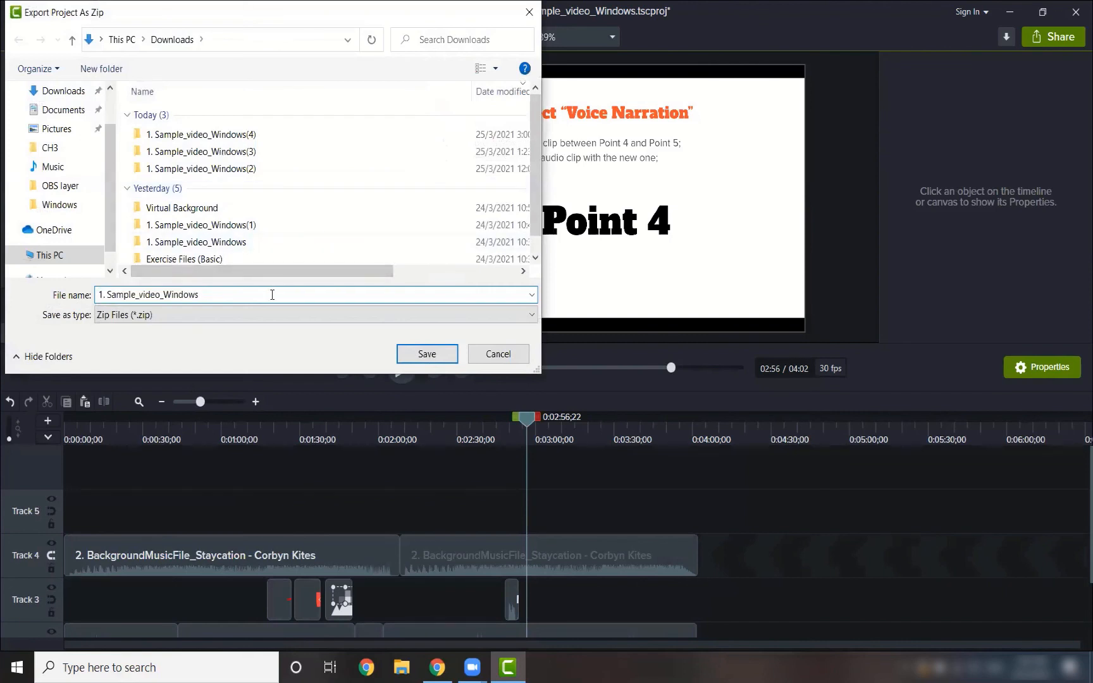
text(_new_29)
key(BackSpace)
text(5March)
click(426, 354)
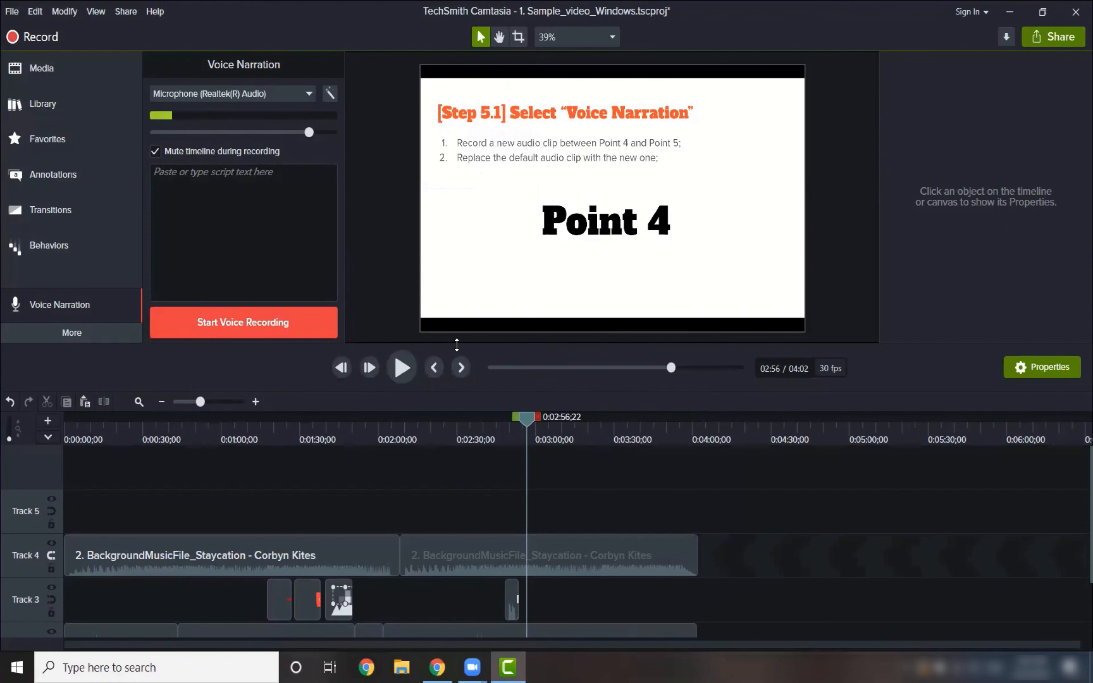
scroll(390, 558, down, 2)
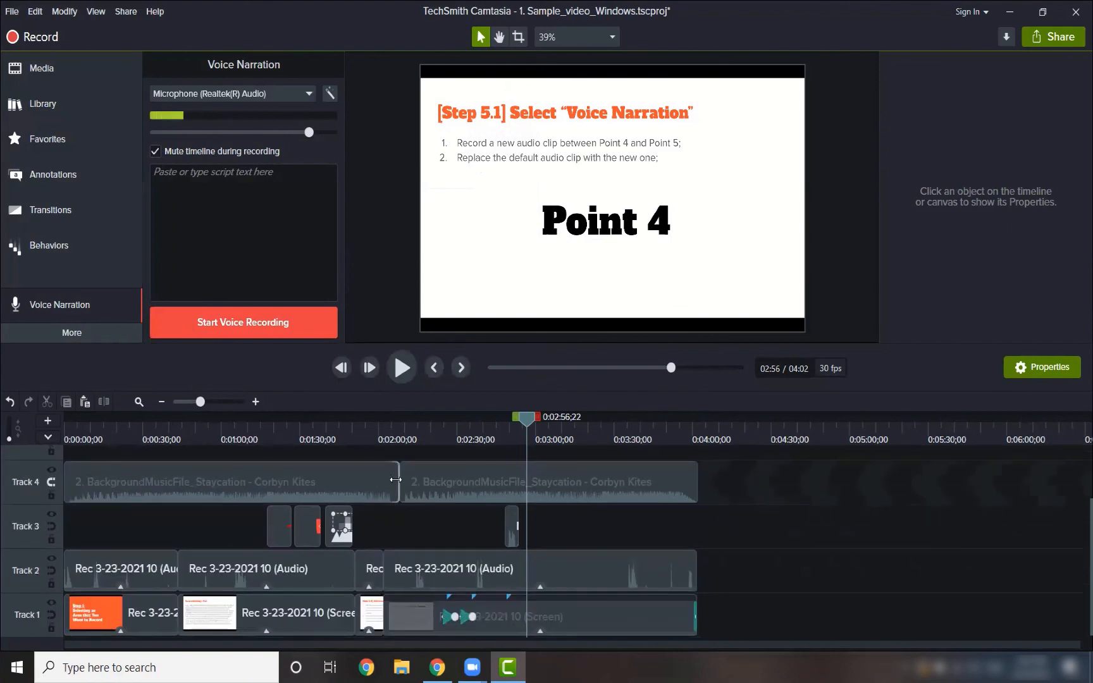
drag(523, 421, 250, 422)
click(12, 11)
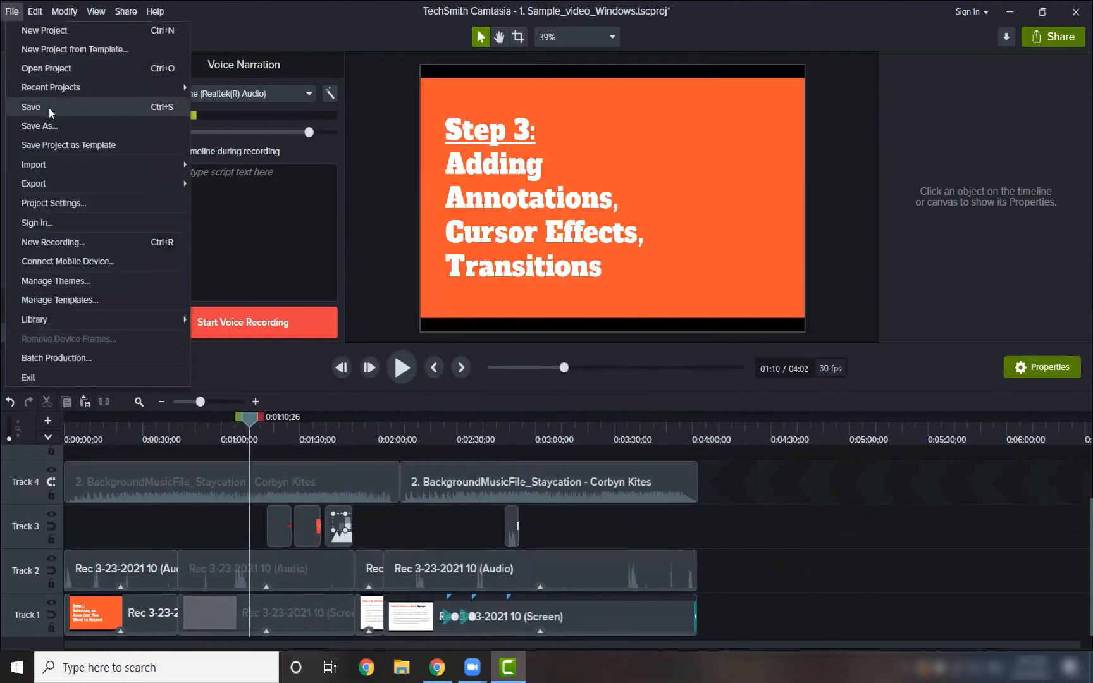
click(246, 24)
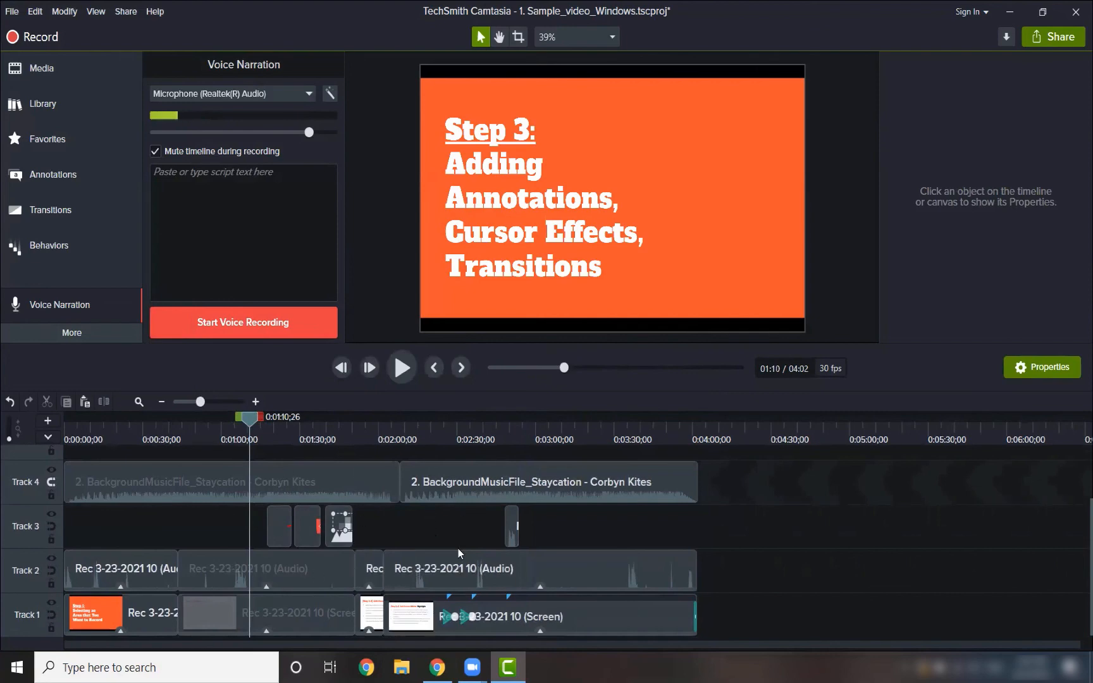
click(298, 418)
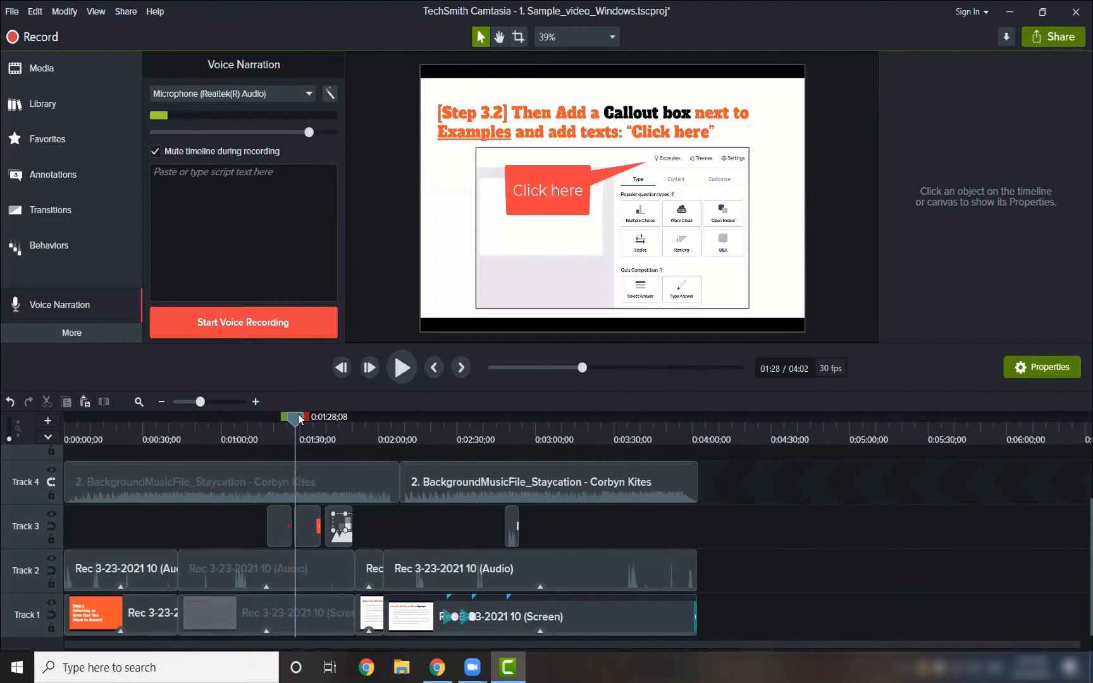
drag(300, 416, 246, 416)
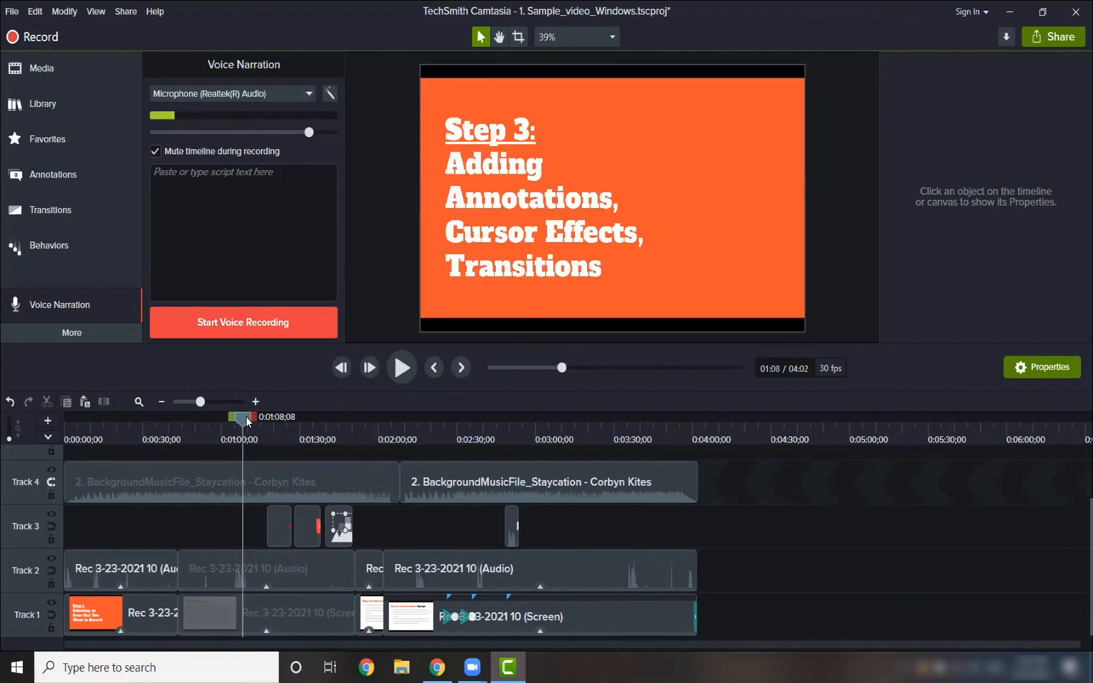
click(12, 10)
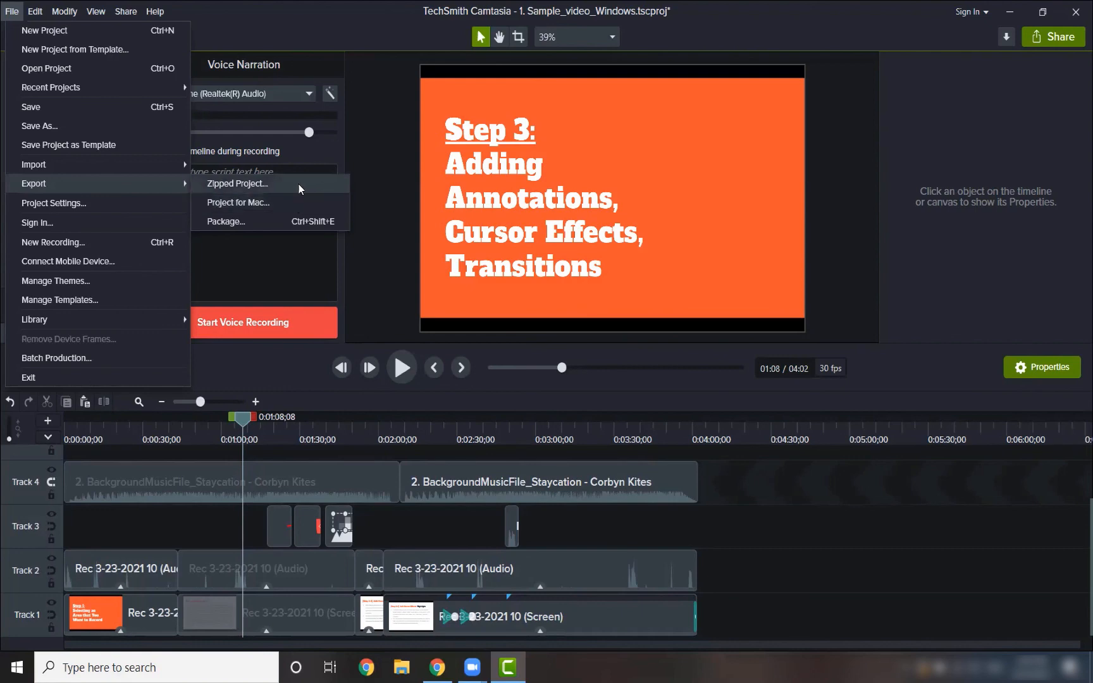
click(347, 57)
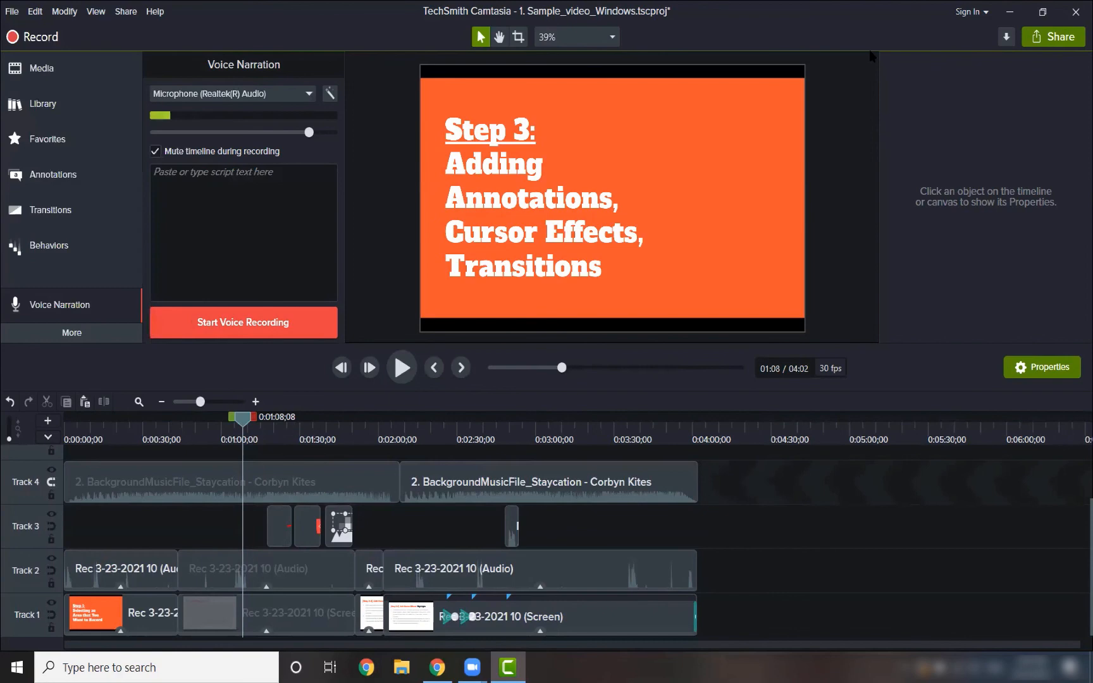
Produce the timeline as a local MP4 with Smart Player (HTML5), keeping the default production options, and start rendering.
click(1058, 39)
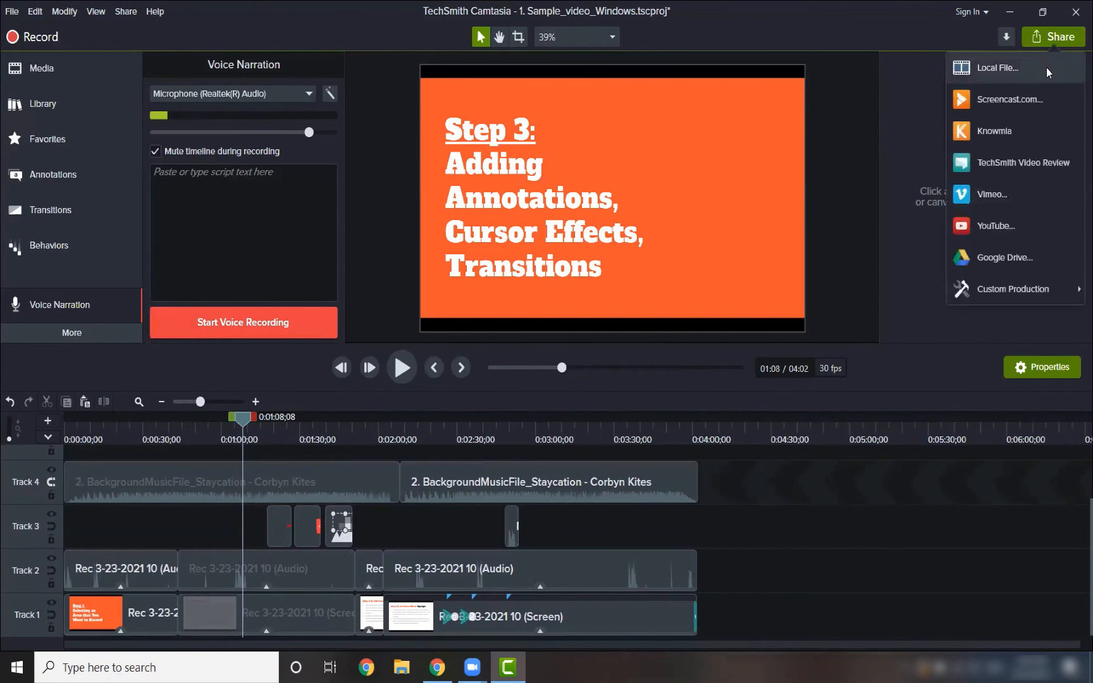
click(1008, 72)
click(643, 540)
click(643, 540)
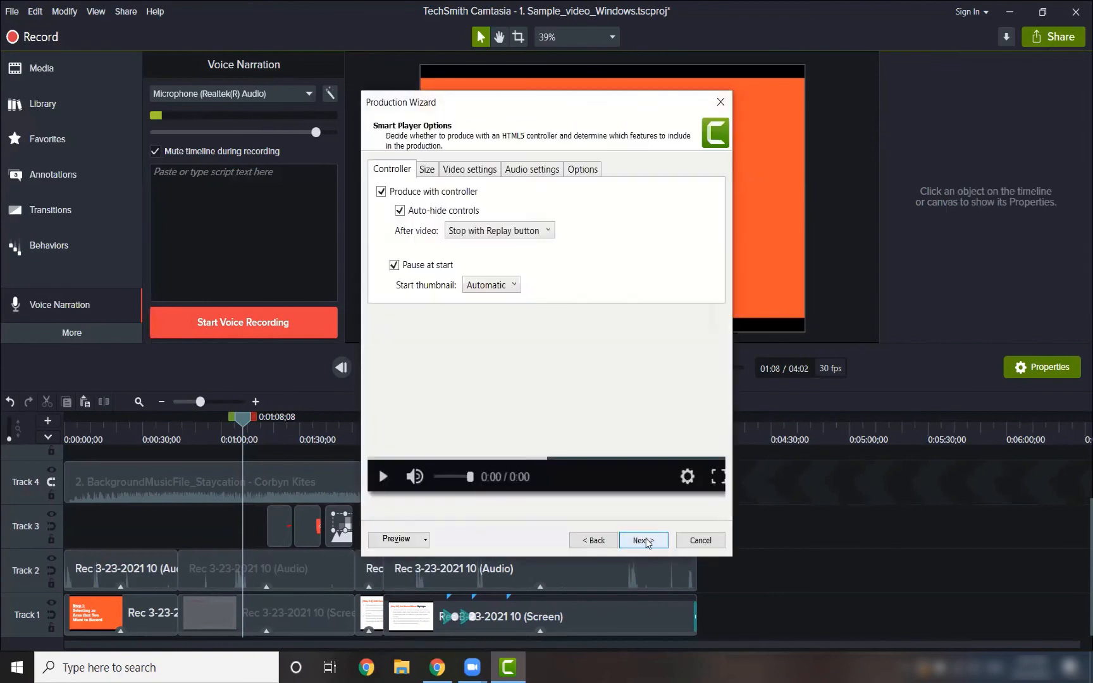
click(643, 539)
click(645, 541)
click(643, 541)
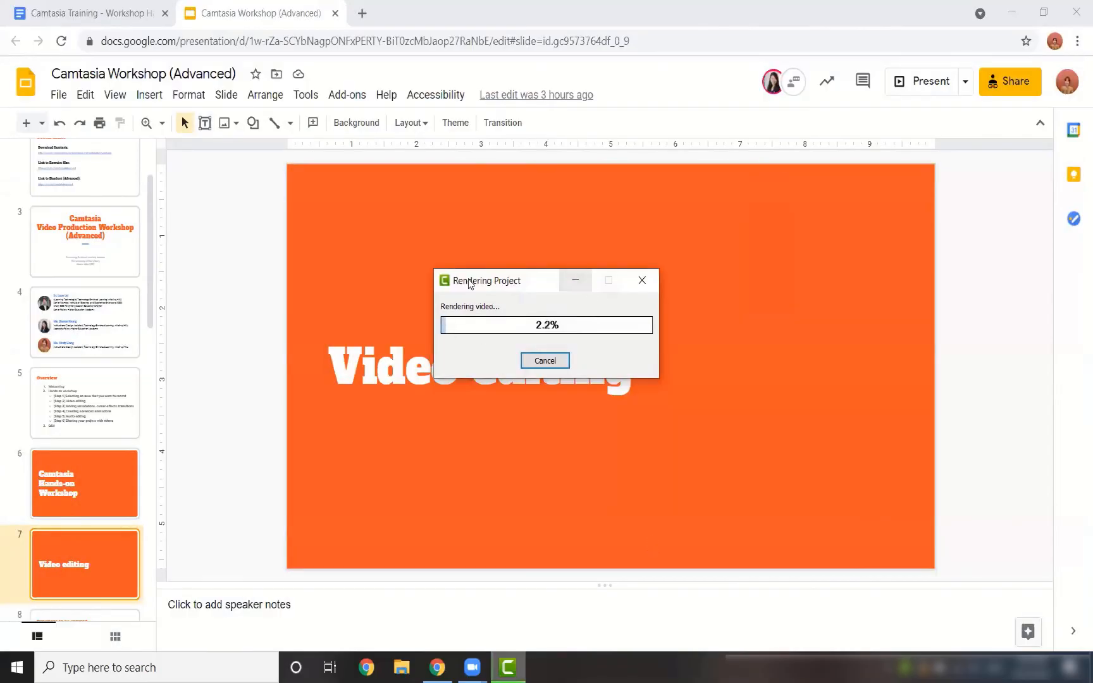
drag(484, 285, 424, 263)
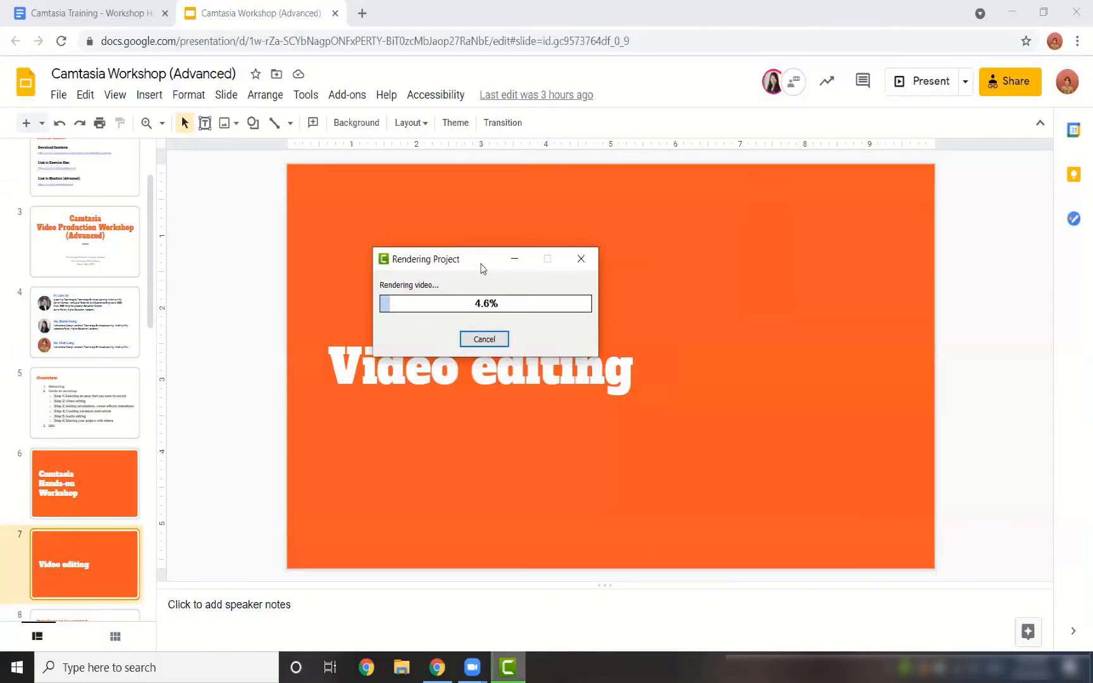